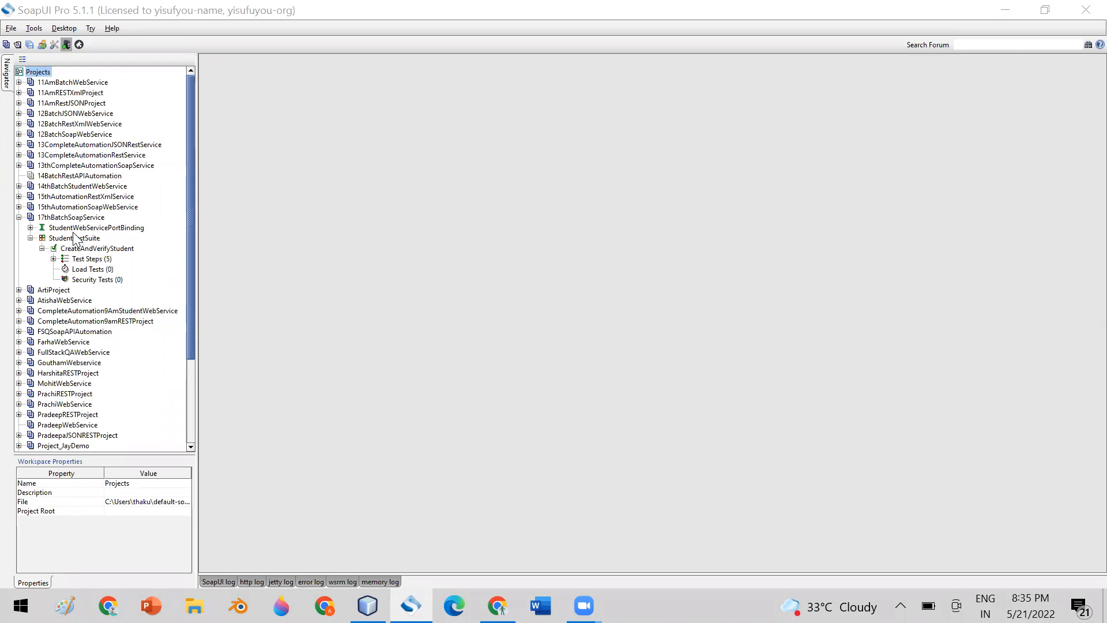
Expand CreateAndVerifyStudent's Test Steps under 17thBatchSoapService > StudentTestSuite and widen the navigator.
left_click(61, 219)
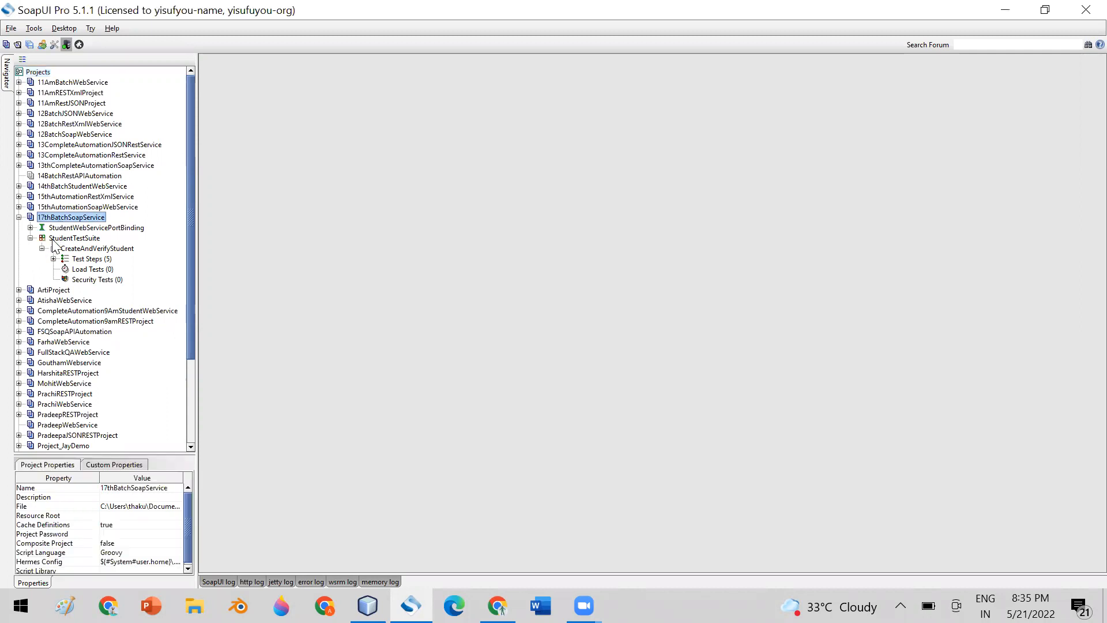
left_click(53, 239)
left_click(74, 250)
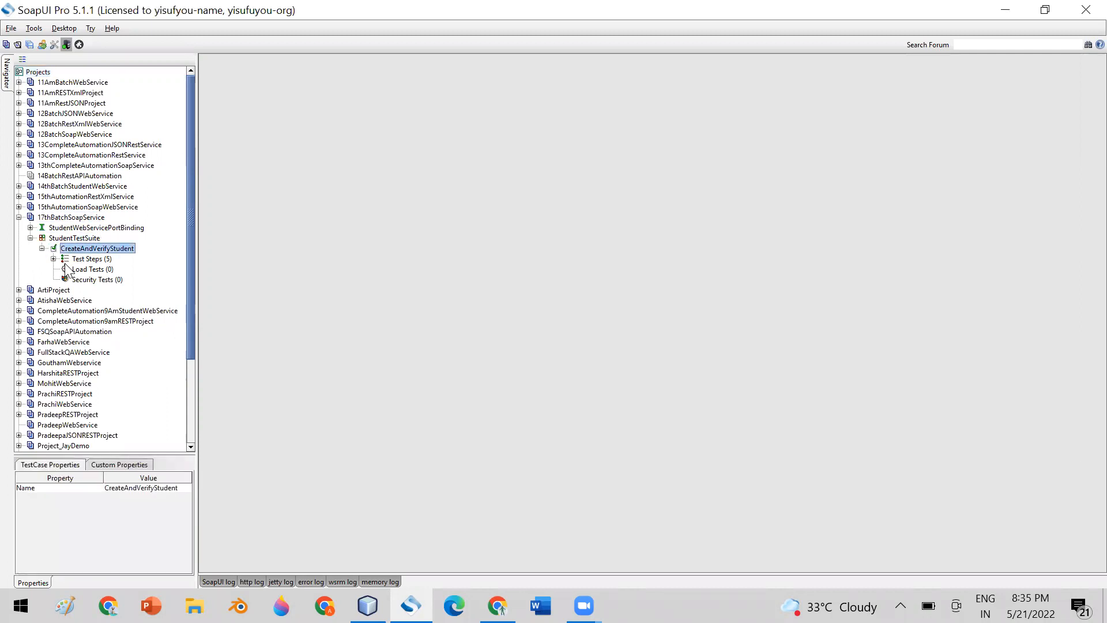
left_click(53, 259)
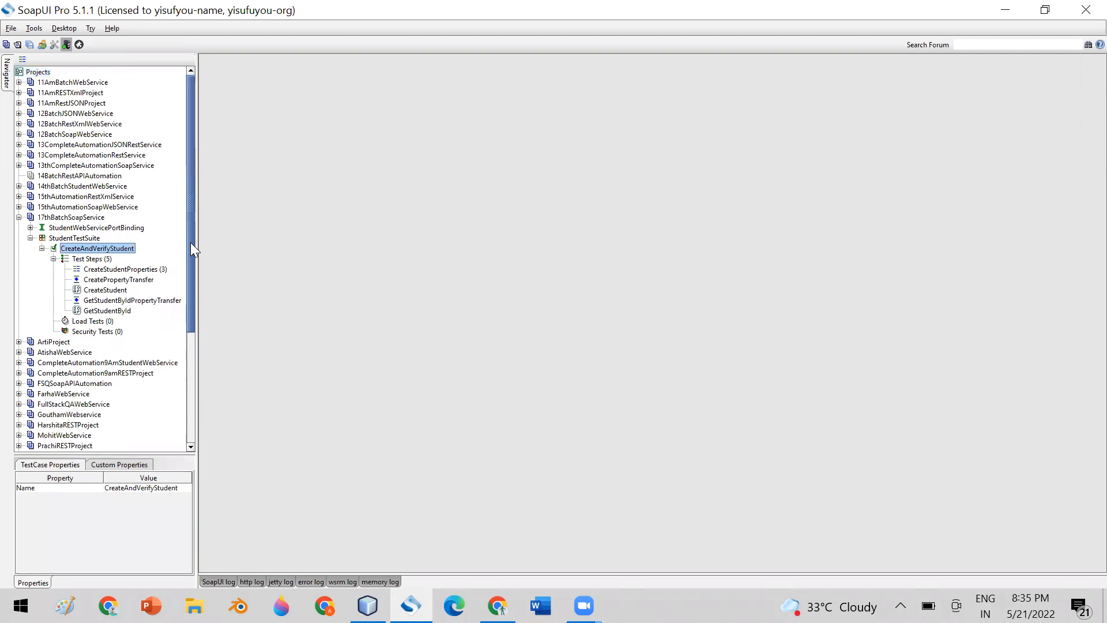
left_click_drag(190, 242, 196, 282)
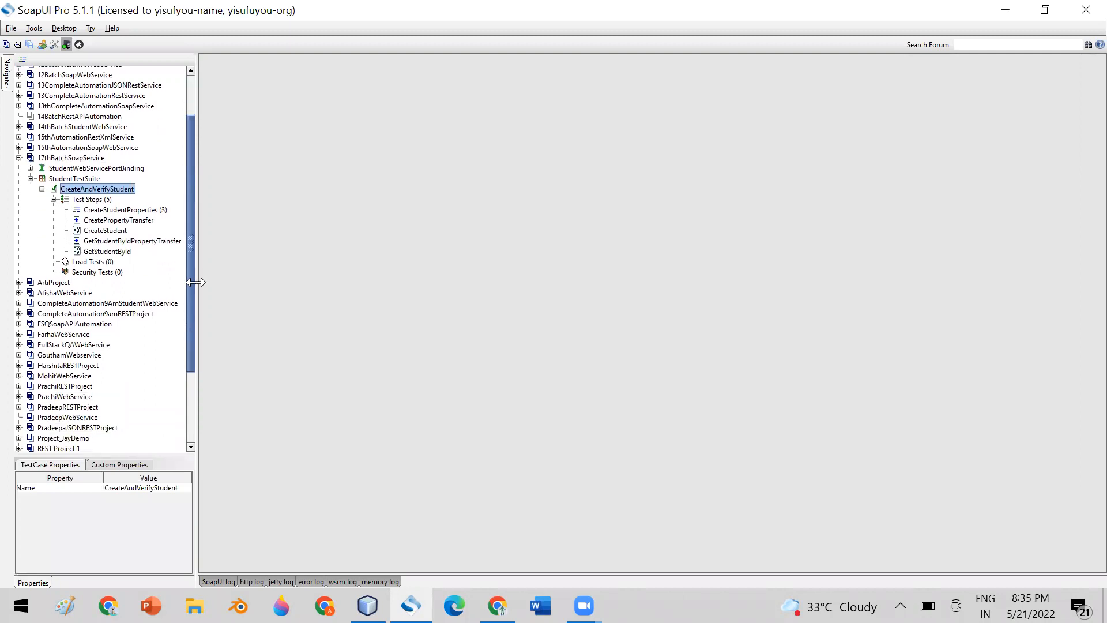
left_click_drag(195, 282, 207, 281)
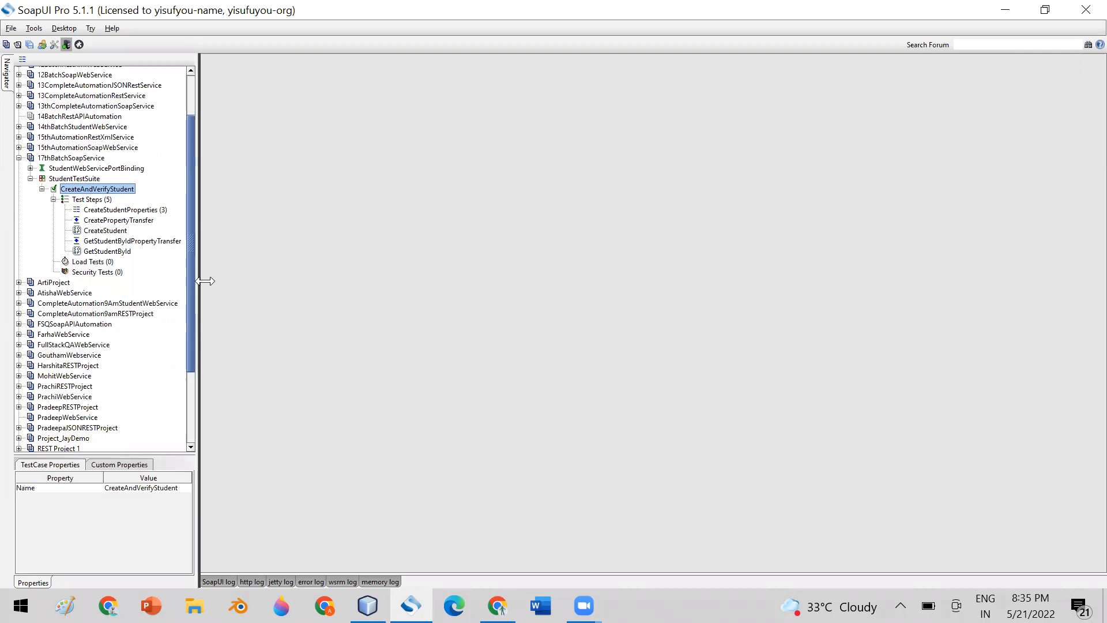
Look at the Test Steps Add Step menu without adding anything, then select CreateStudentProperties.
left_click(97, 202)
right_click(97, 202)
mouse_move(144, 223)
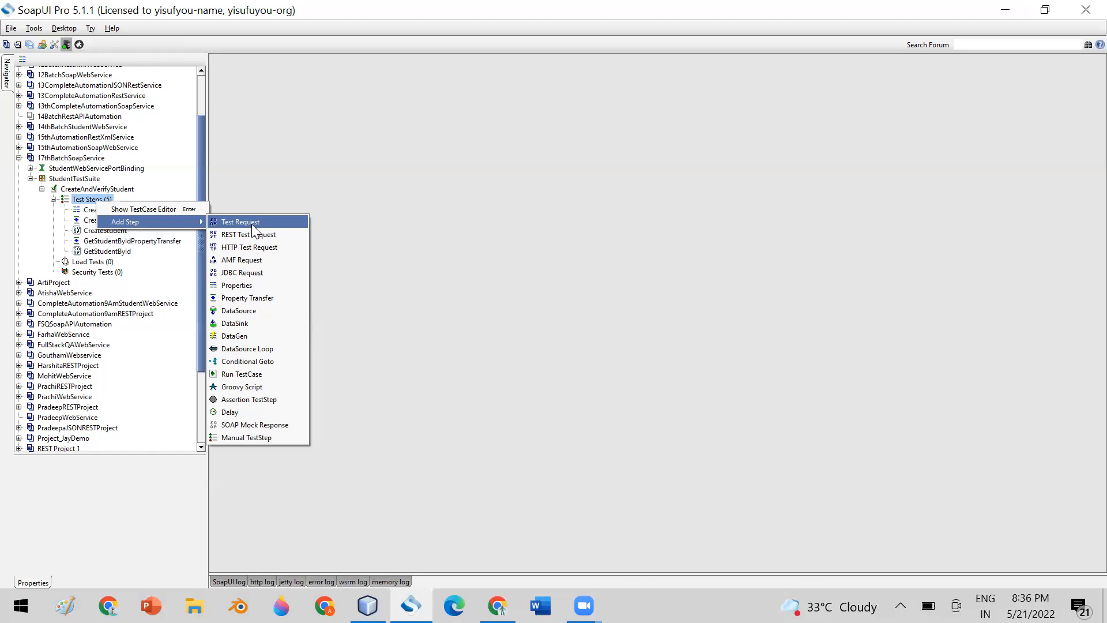
left_click(202, 180)
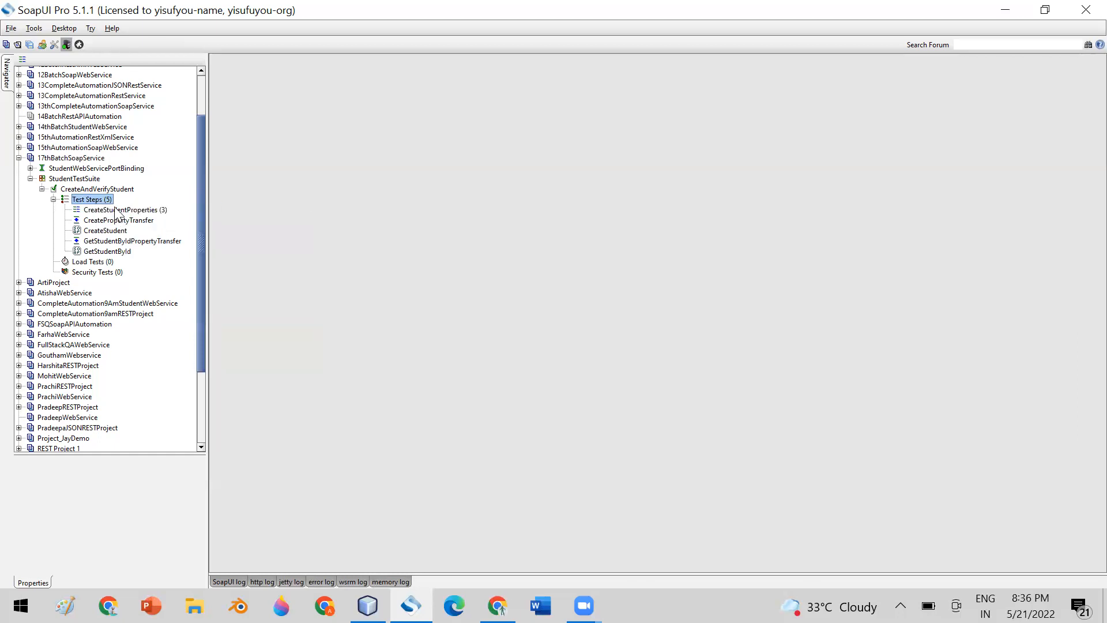
left_click(116, 210)
double_click(114, 207)
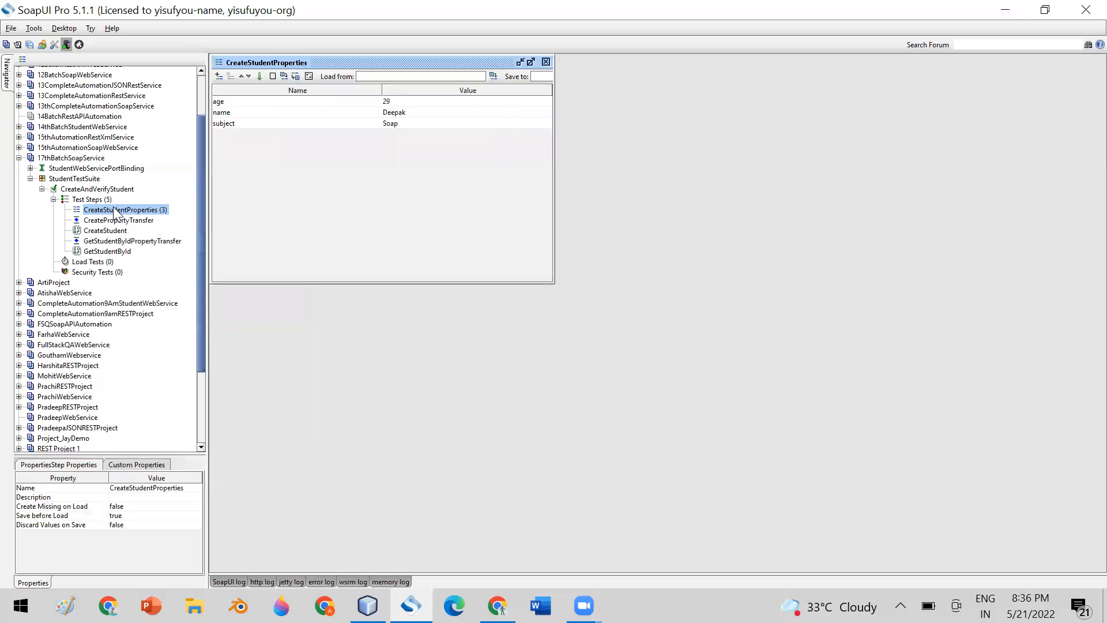
left_click(546, 62)
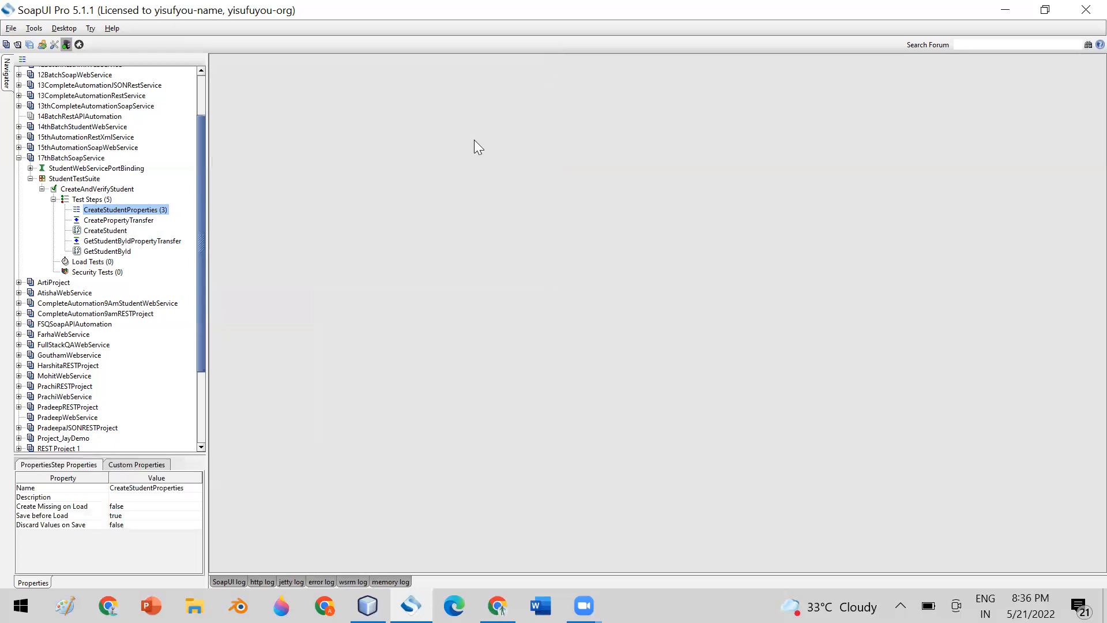
left_click(99, 220)
double_click(99, 220)
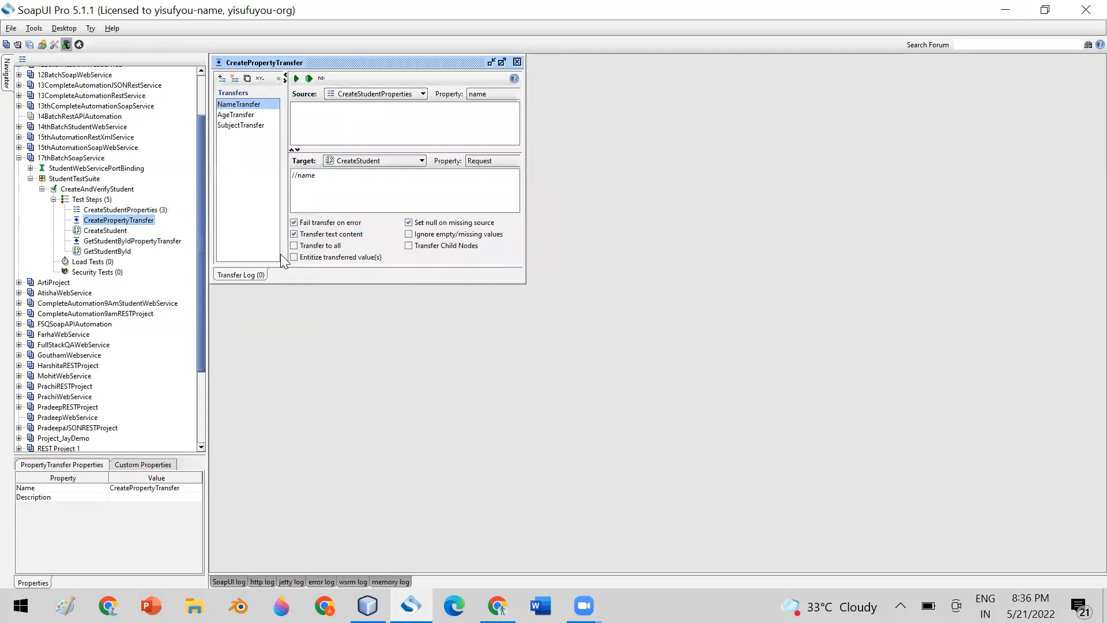
left_click(518, 61)
left_click(113, 231)
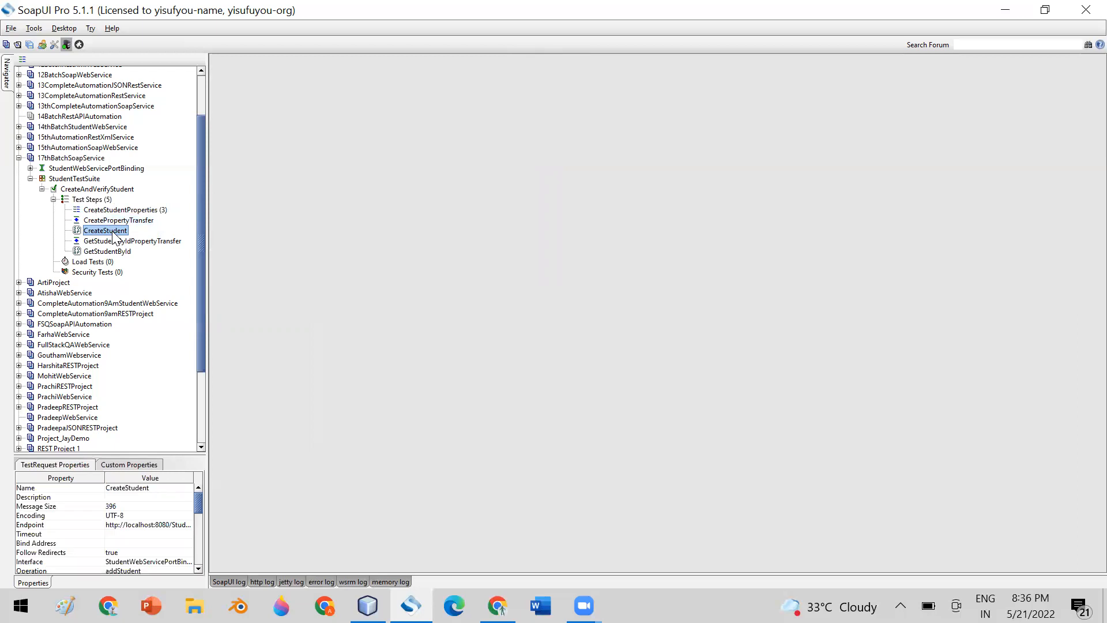
left_click(94, 200)
right_click(95, 203)
mouse_move(181, 225)
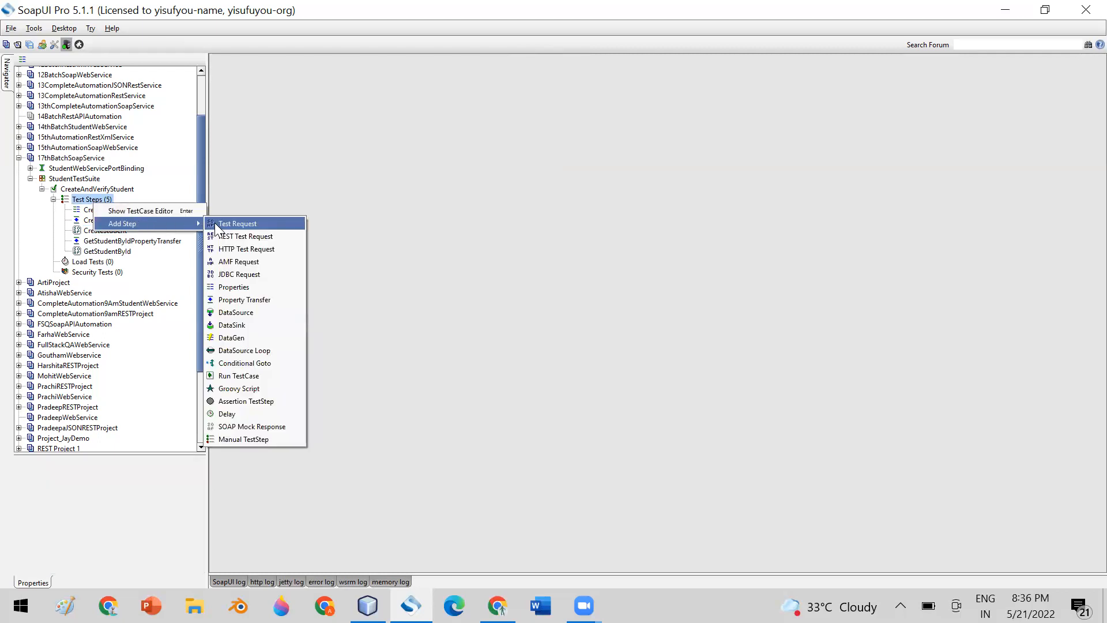
left_click(301, 169)
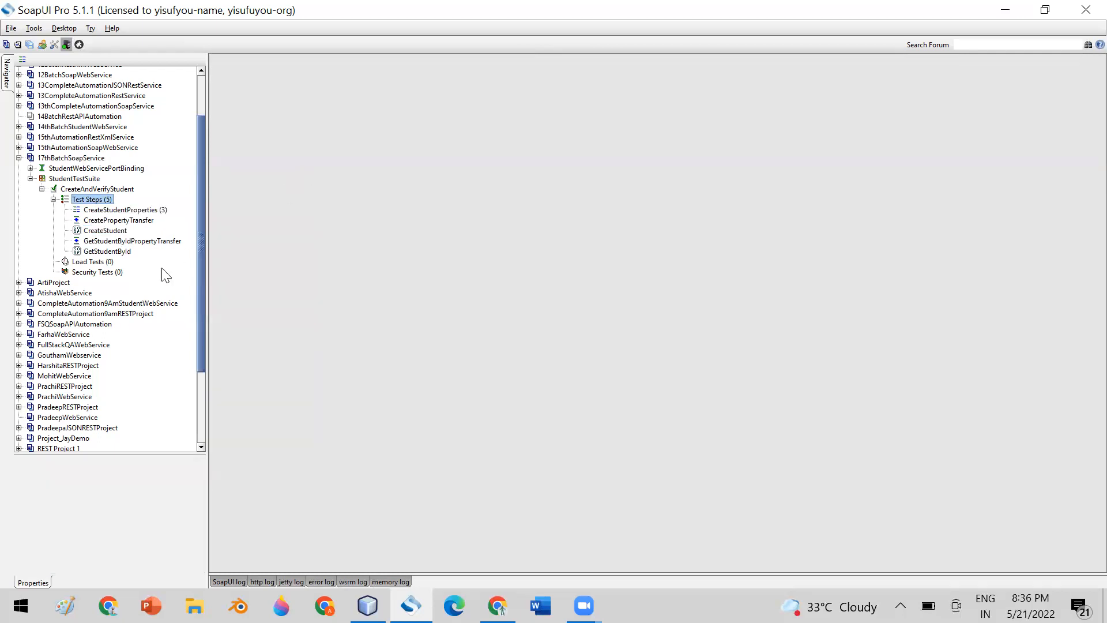
left_click(114, 242)
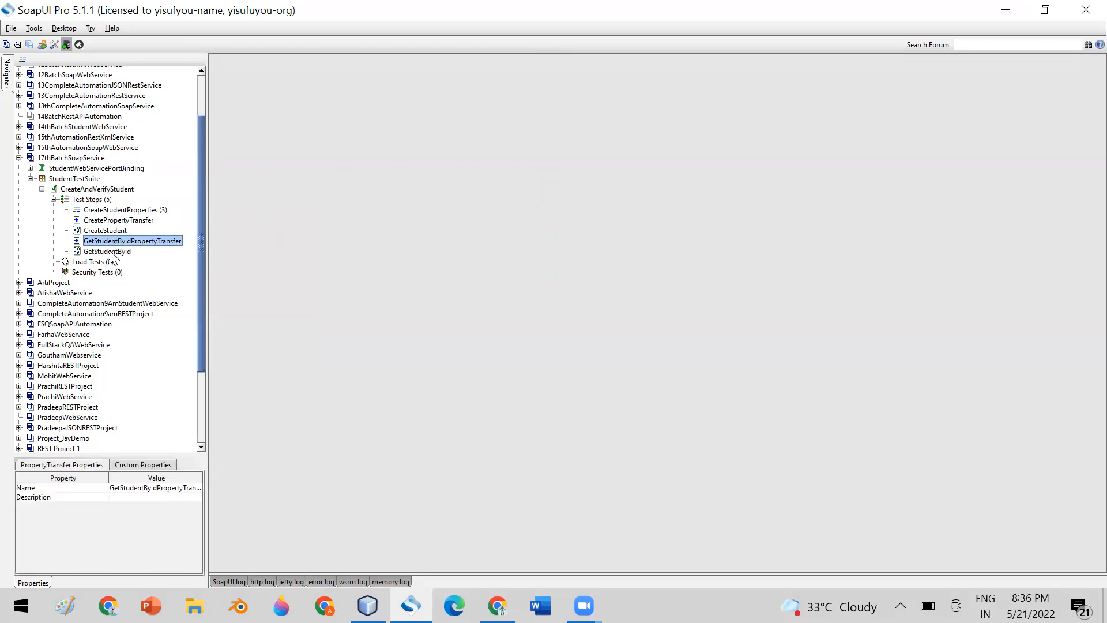
left_click(110, 252)
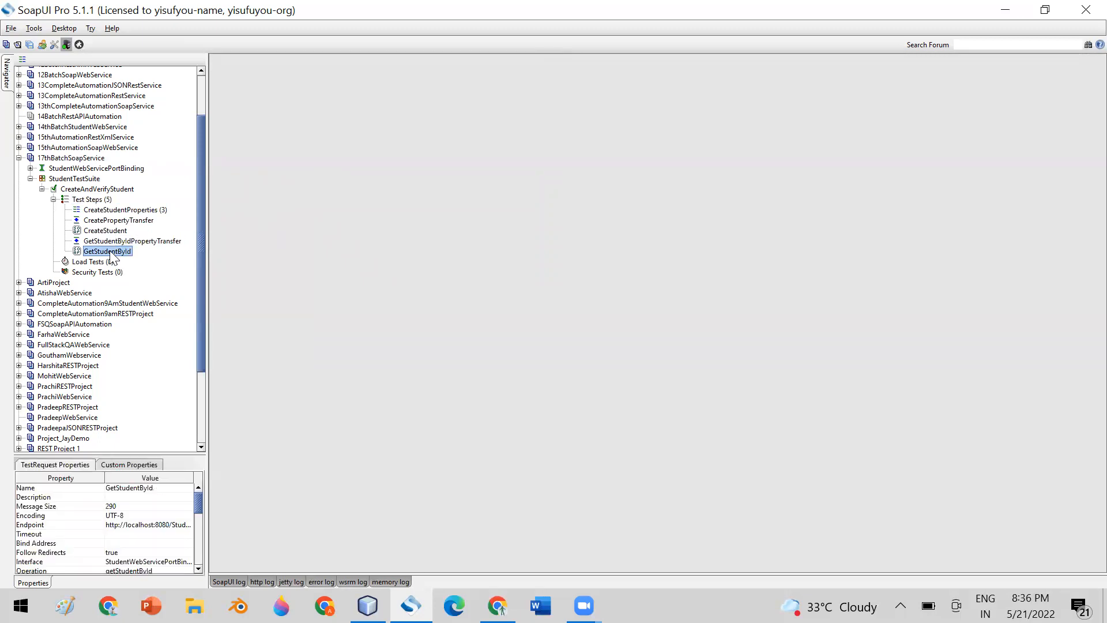
double_click(108, 251)
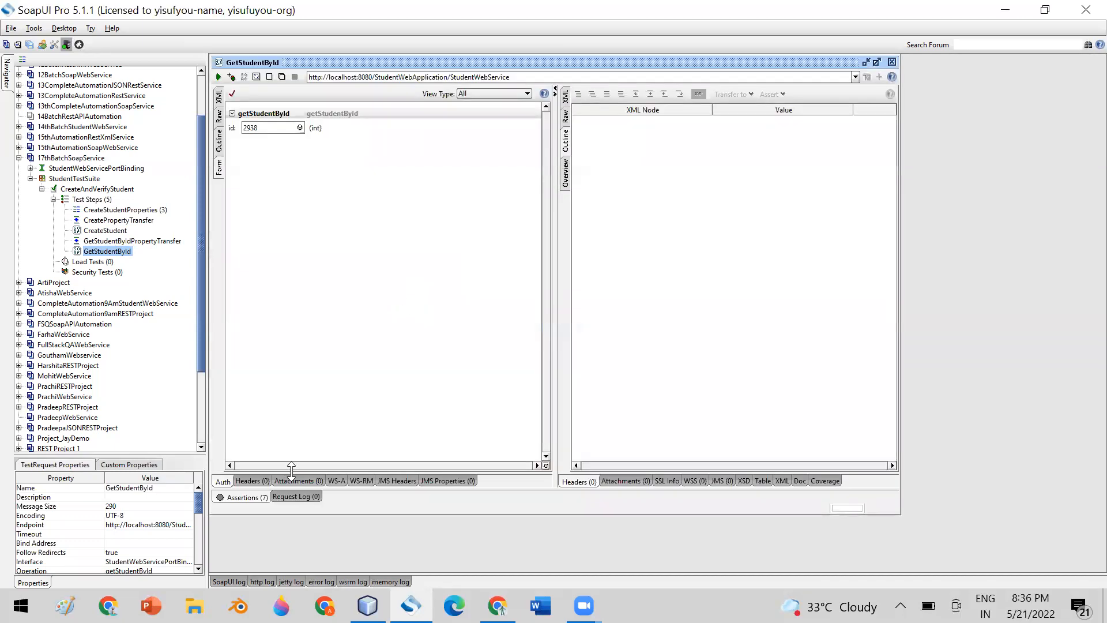
Run GetStudentById, view the XML response, and open the failing //id XPath Match assertion.
left_click_drag(291, 470, 293, 311)
left_click(237, 408)
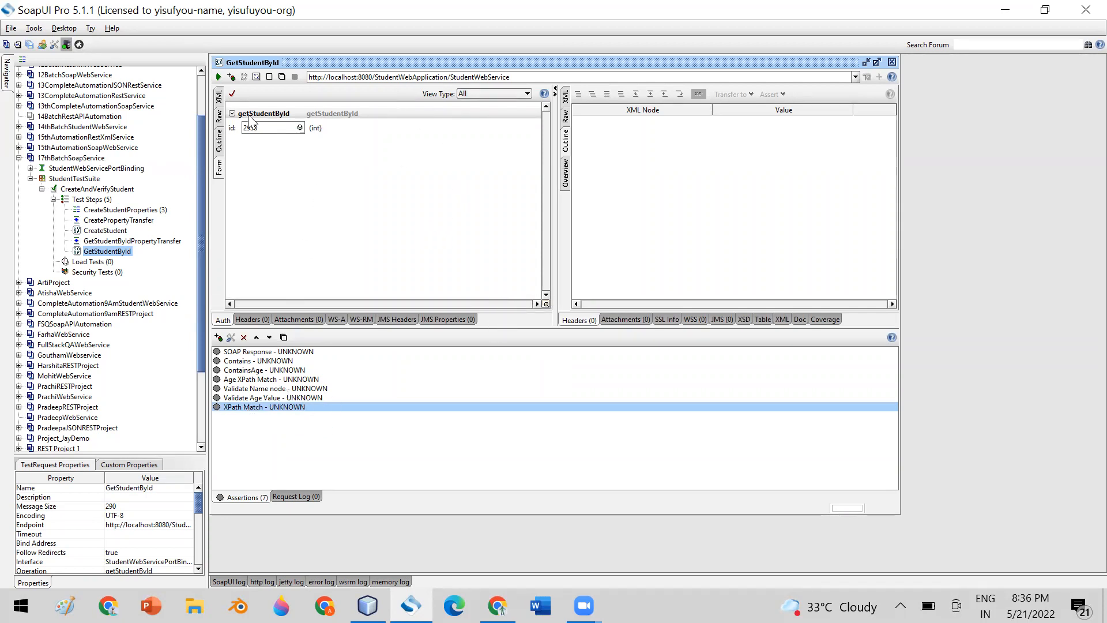
left_click(218, 77)
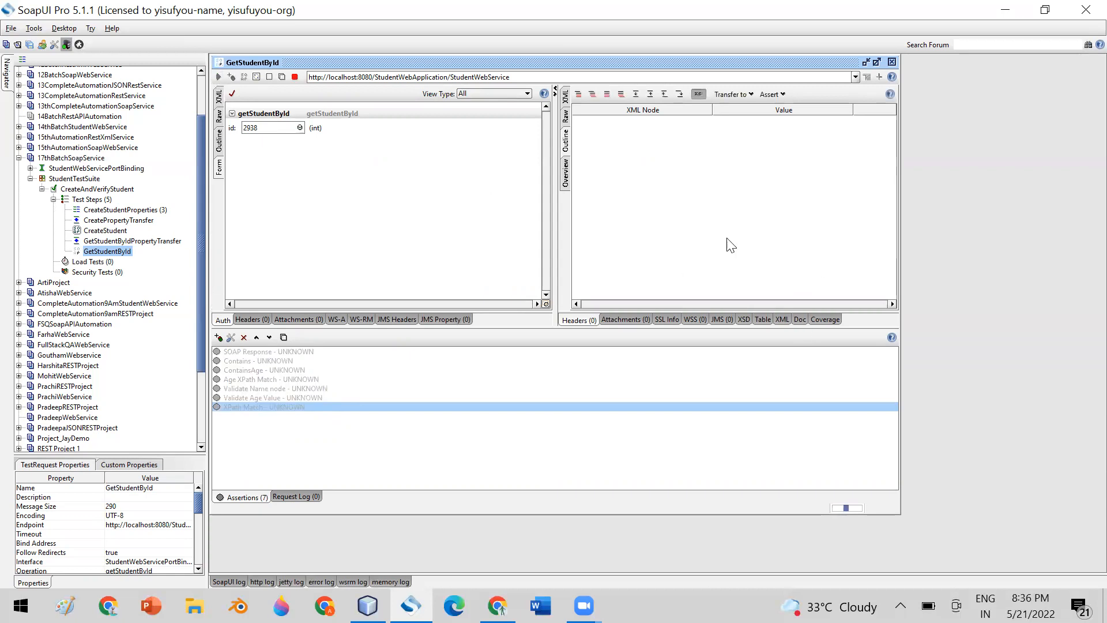
left_click(566, 96)
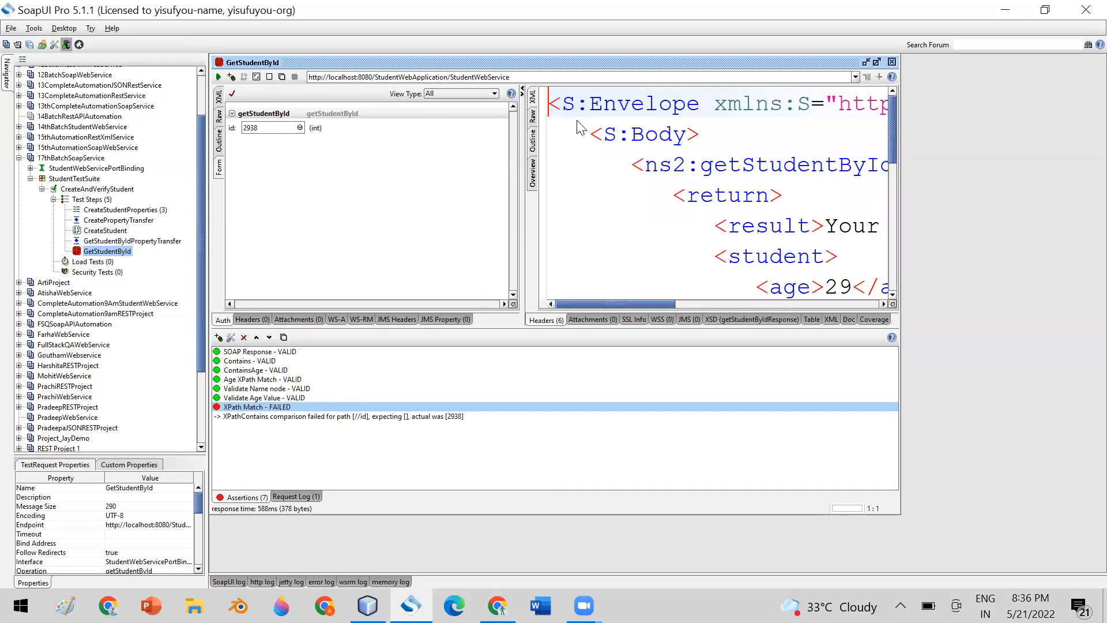
double_click(231, 414)
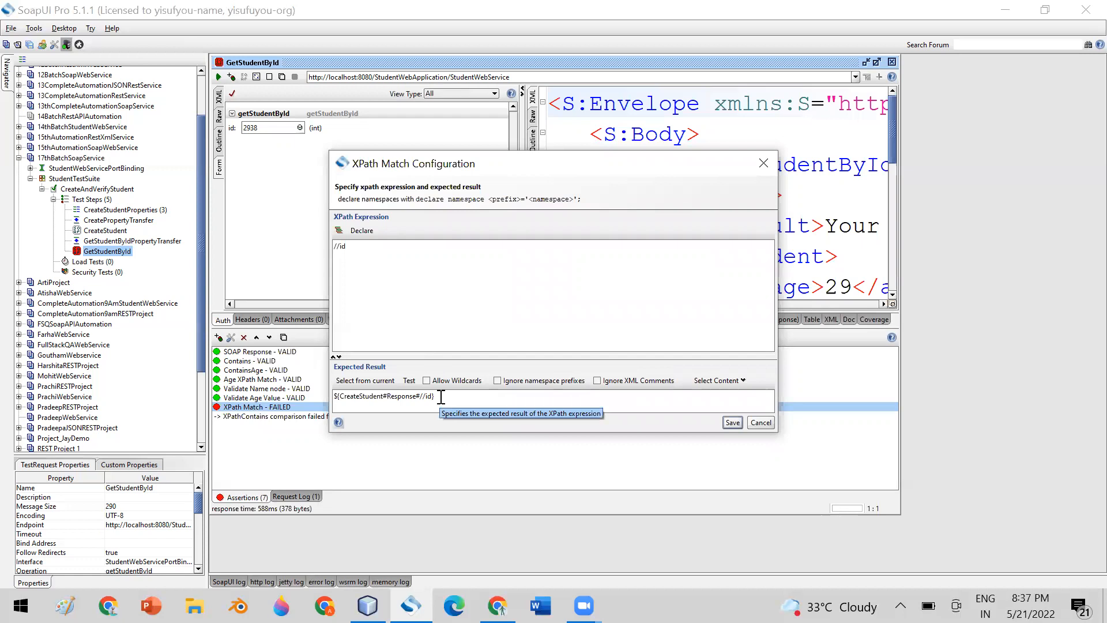
Inspect the expected result ${CreateStudent#Response#//id} and the failure message, then cancel the configuration.
left_click_drag(441, 397, 313, 395)
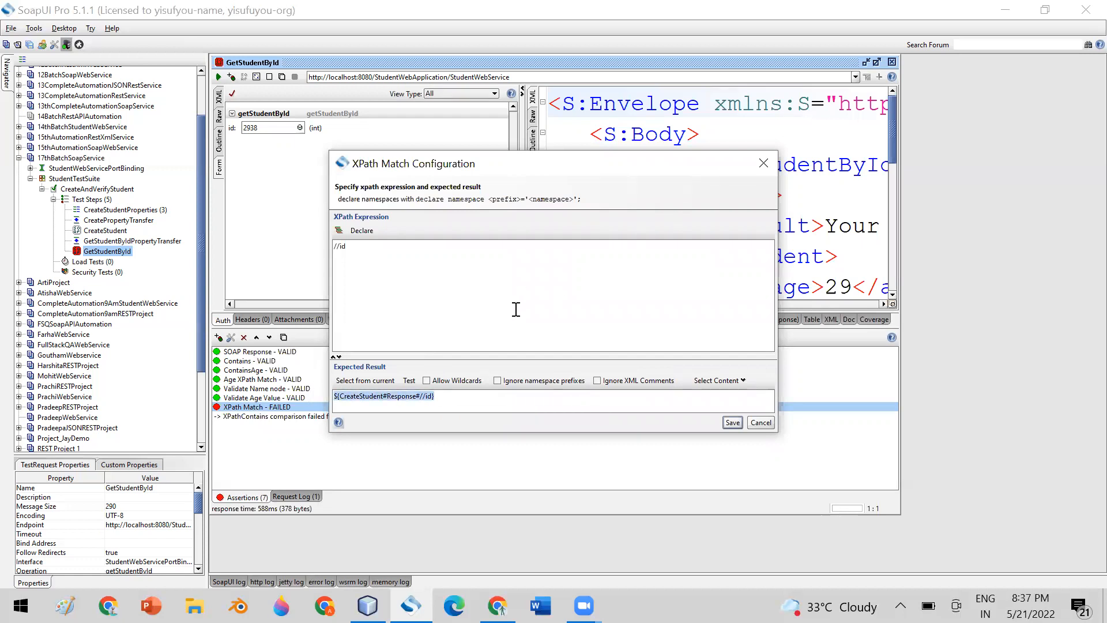
left_click_drag(548, 167, 680, 121)
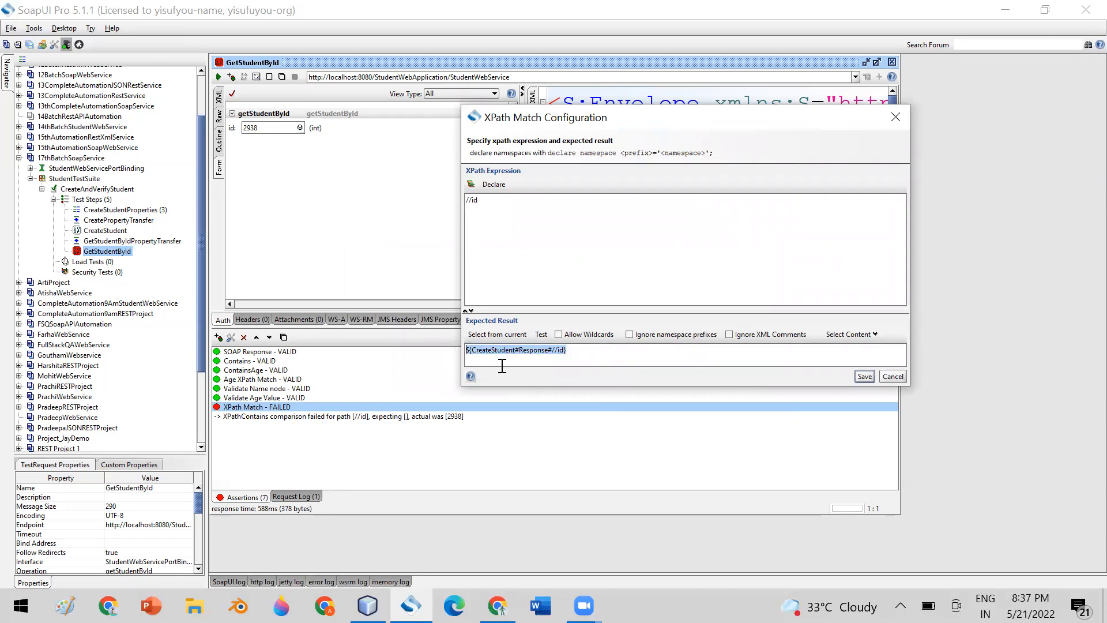
left_click(484, 352)
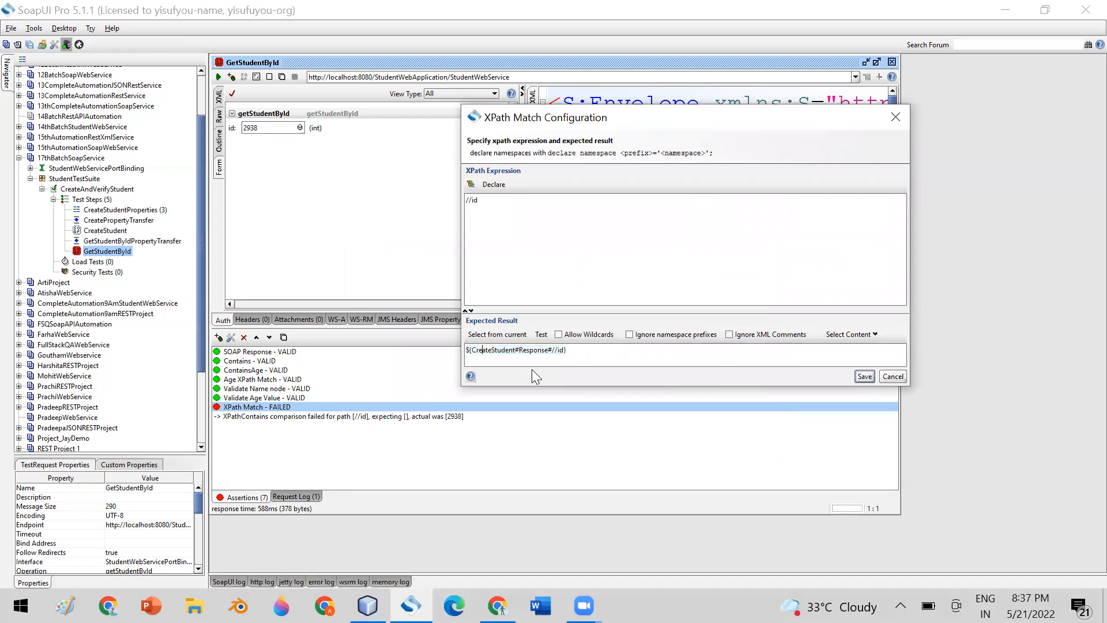
double_click(496, 351)
left_click(892, 377)
Remove the failed XPath Match assertion, leaving six valid assertions.
right_click(281, 409)
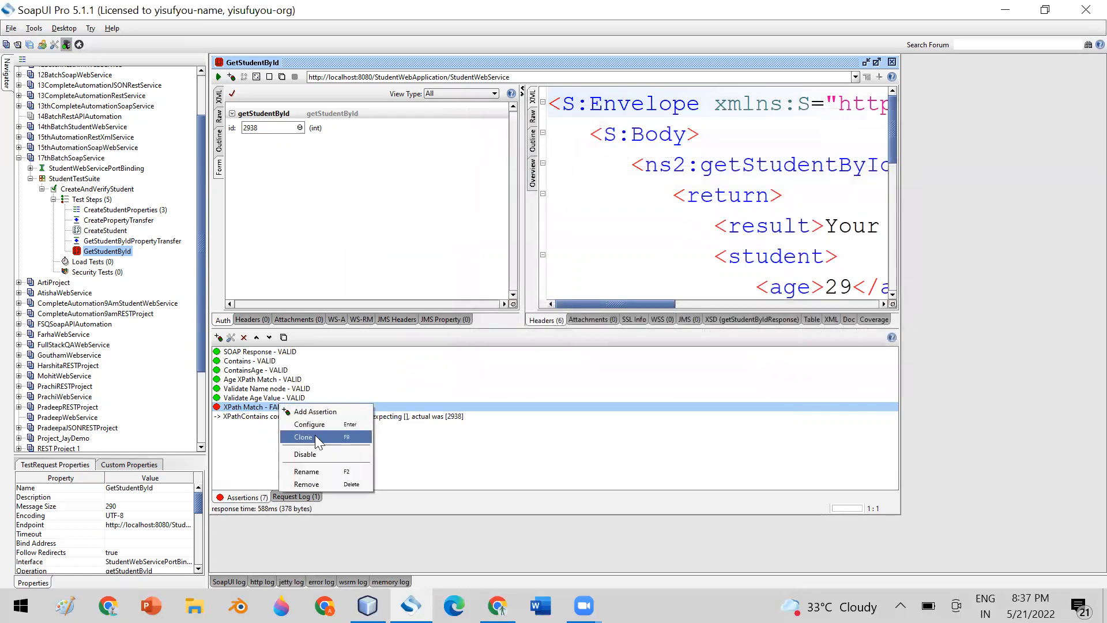
left_click(306, 484)
left_click(528, 316)
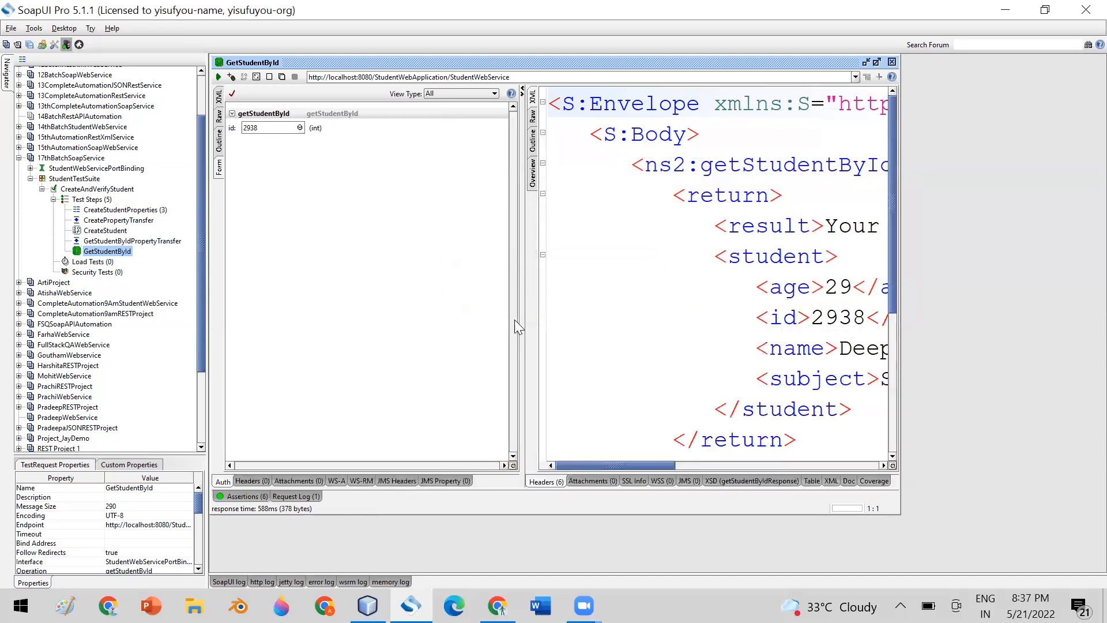
left_click(251, 496)
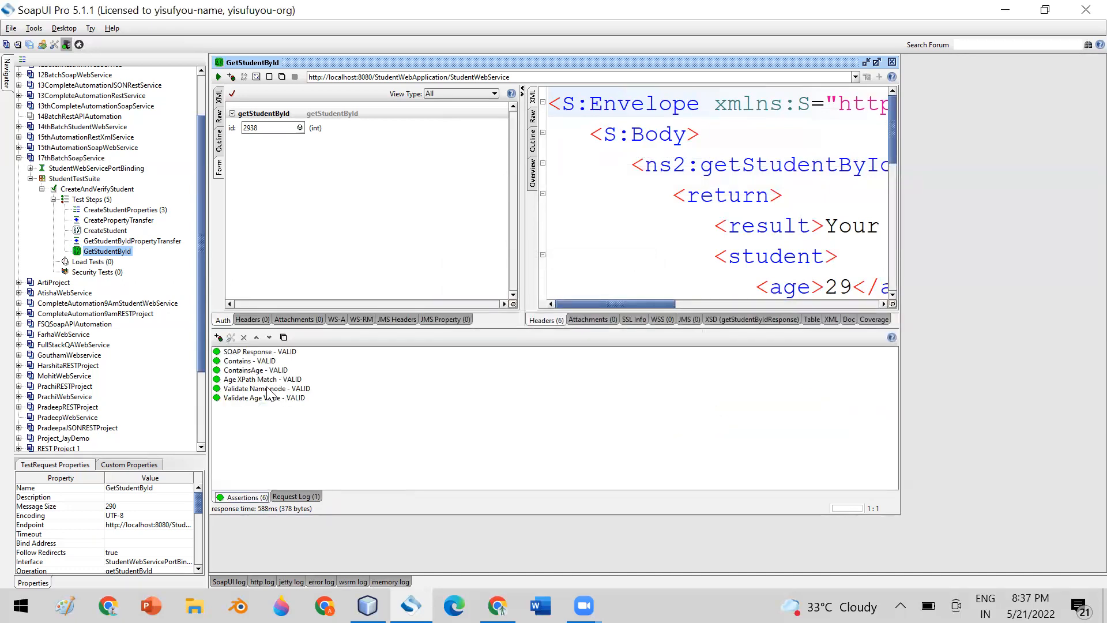
Review the Age XPath Match assertion, exists(//age) expecting true, and close it unchanged.
double_click(246, 380)
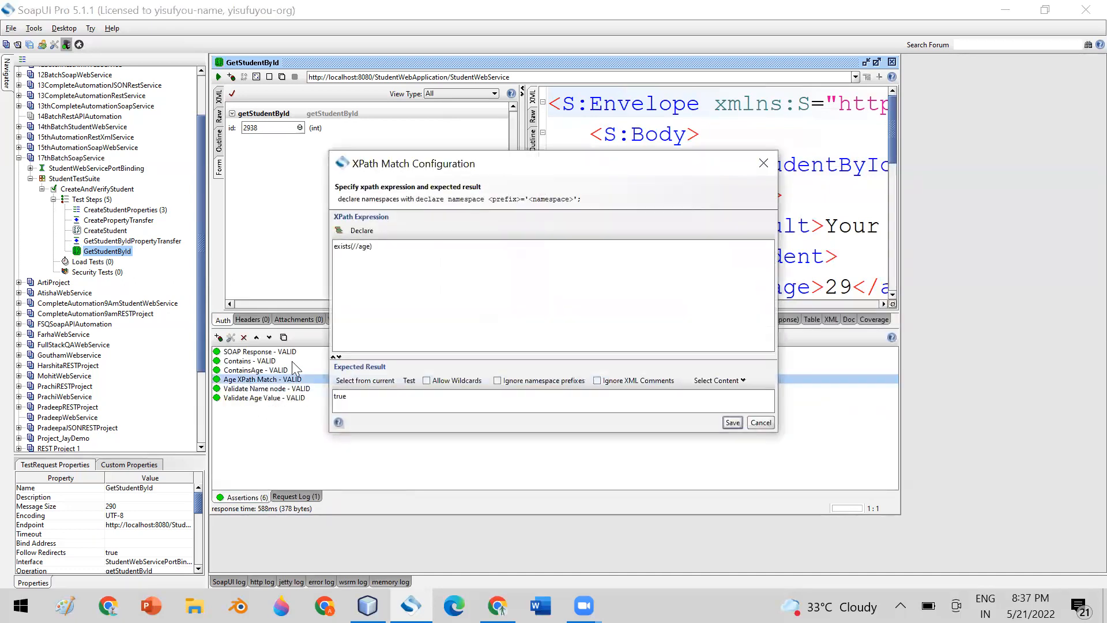
left_click_drag(376, 246, 324, 248)
mouse_move(542, 171)
left_mouse_down()
mouse_move(528, 221)
mouse_move(543, 159)
left_mouse_up()
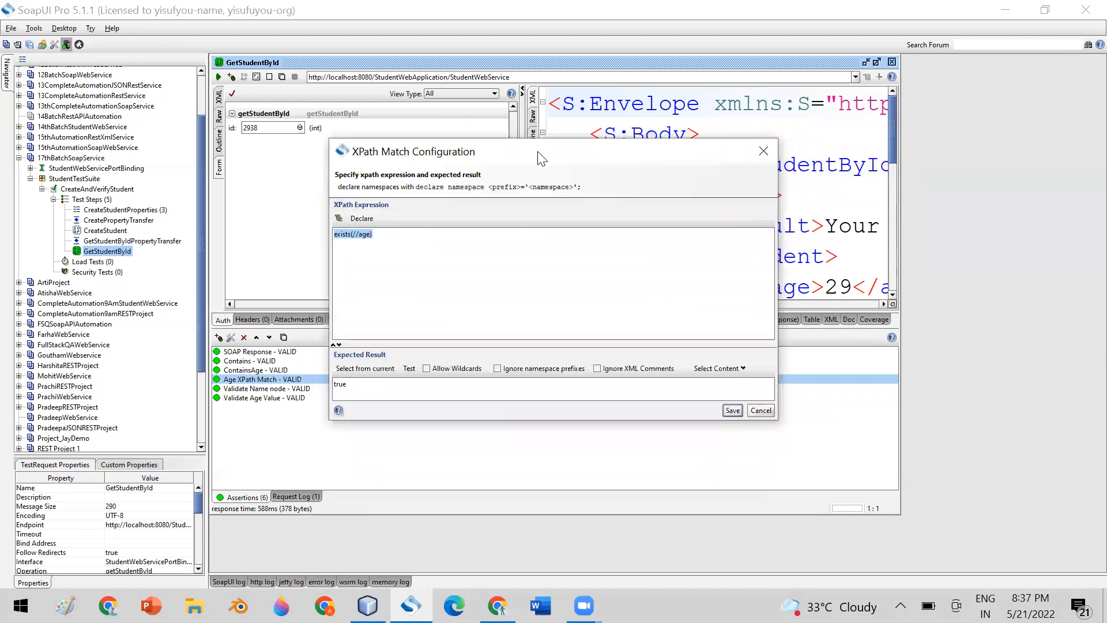
left_click(382, 236)
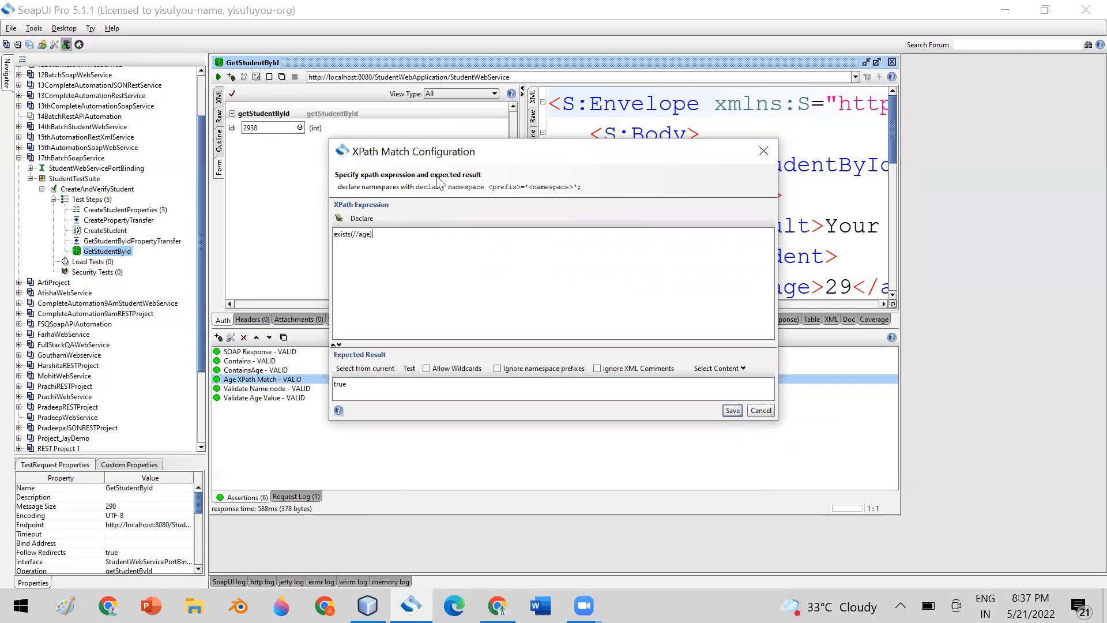
left_click_drag(518, 161, 511, 156)
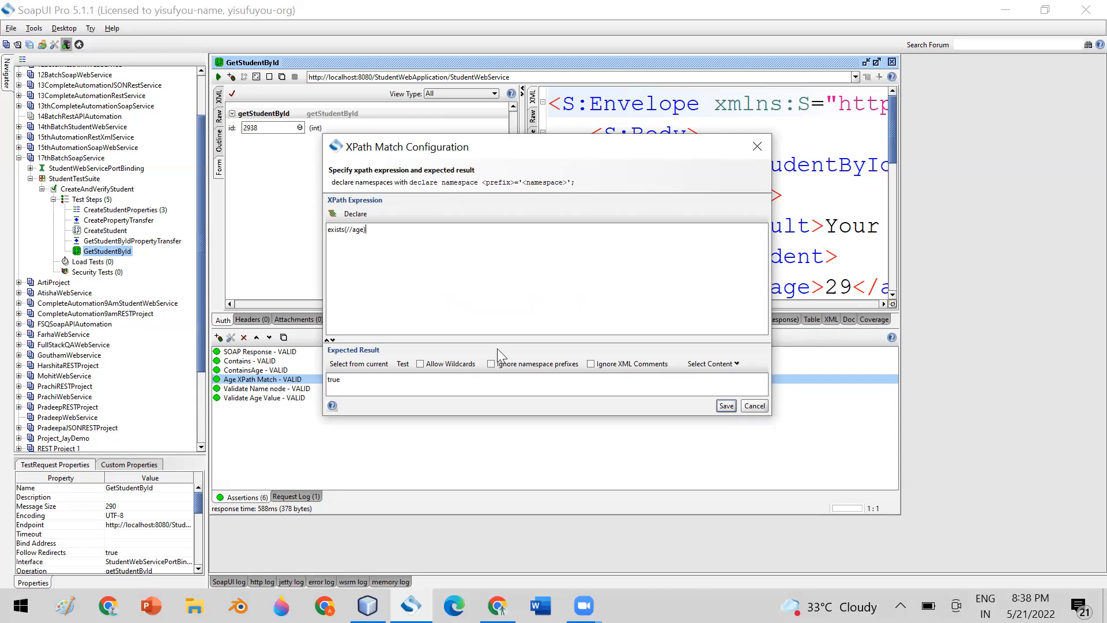
key("alt+Tab")
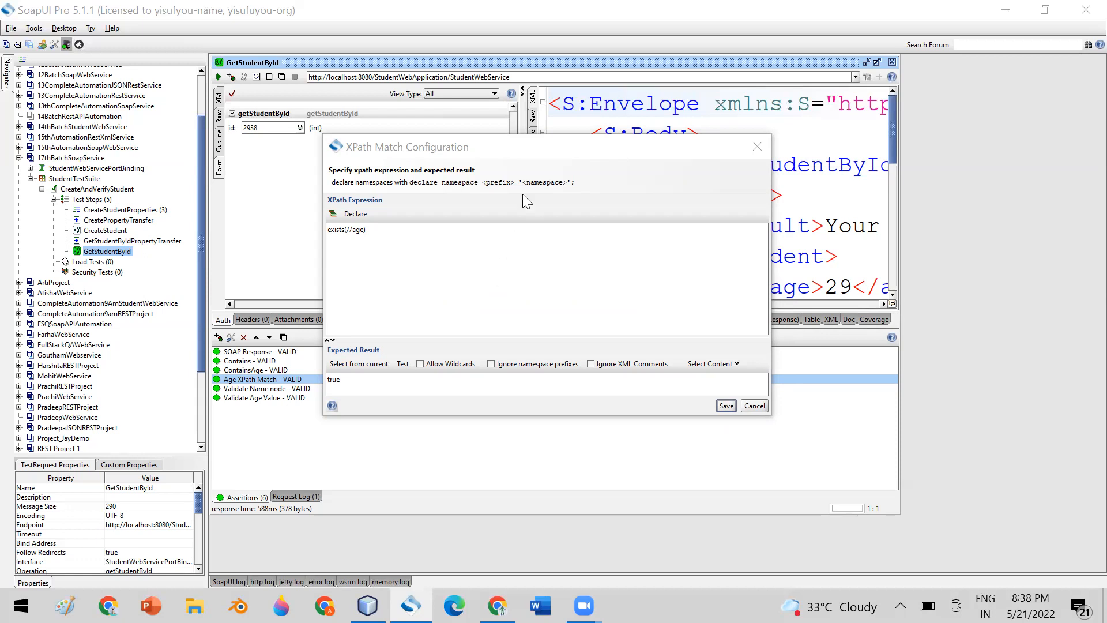
left_click(558, 144)
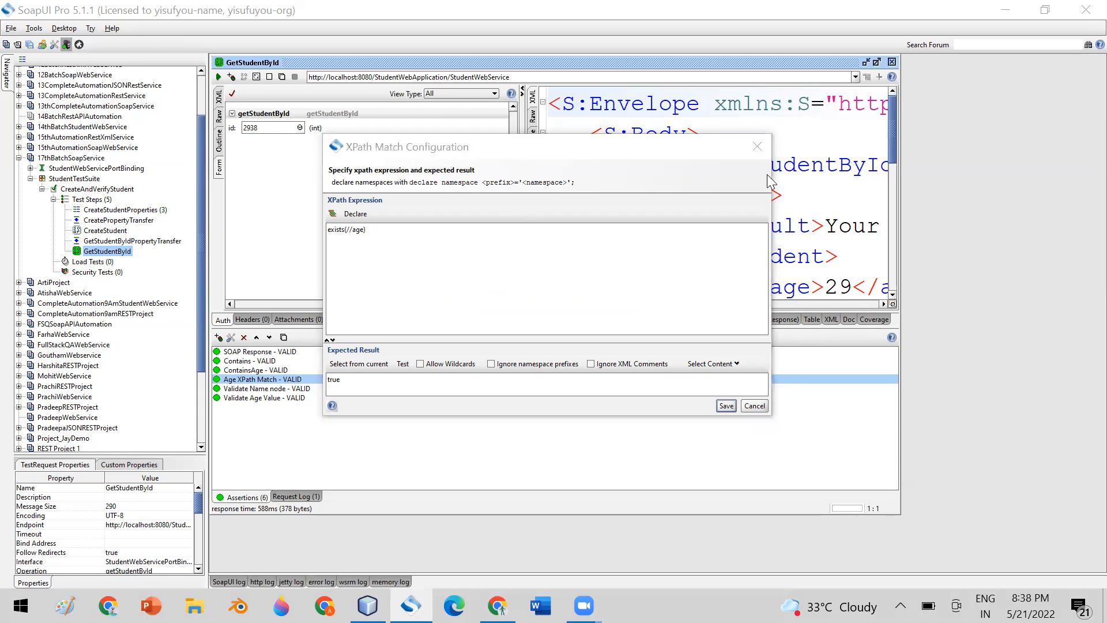
left_click(754, 406)
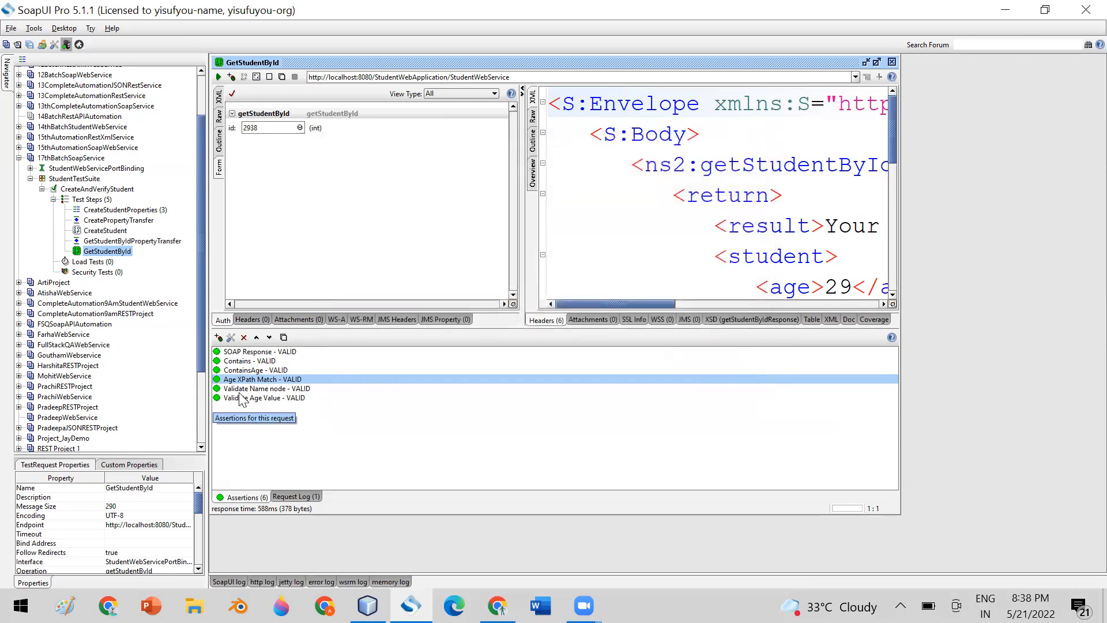
Add an XQuery Match assertion from the Property Content category to GetStudentById.
left_click(218, 339)
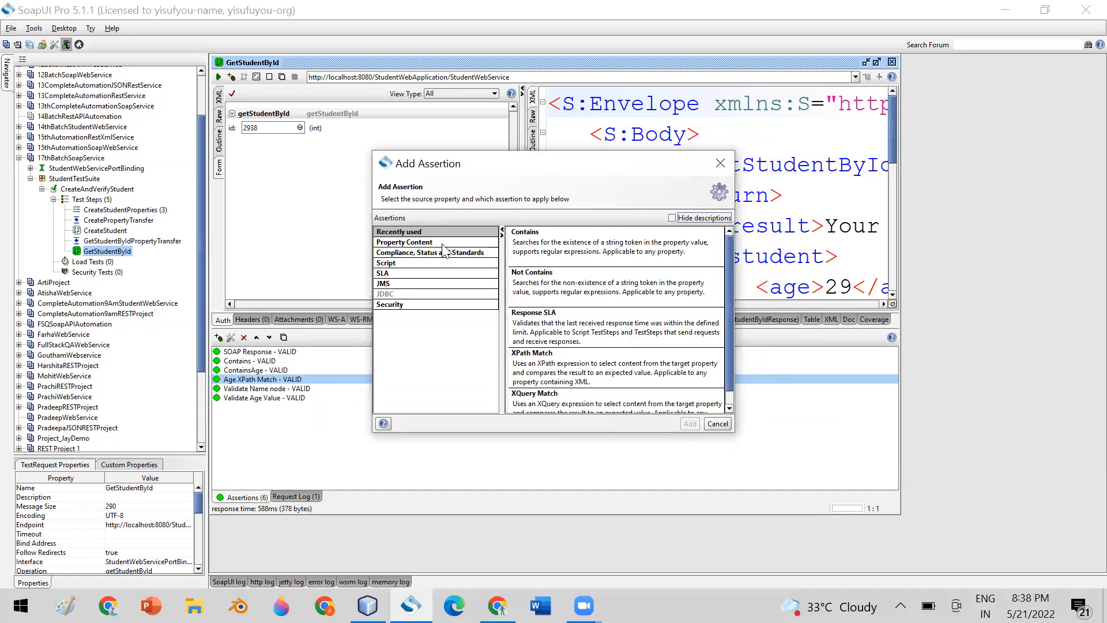
left_click(443, 243)
left_click_drag(730, 296, 731, 388)
left_click(541, 398)
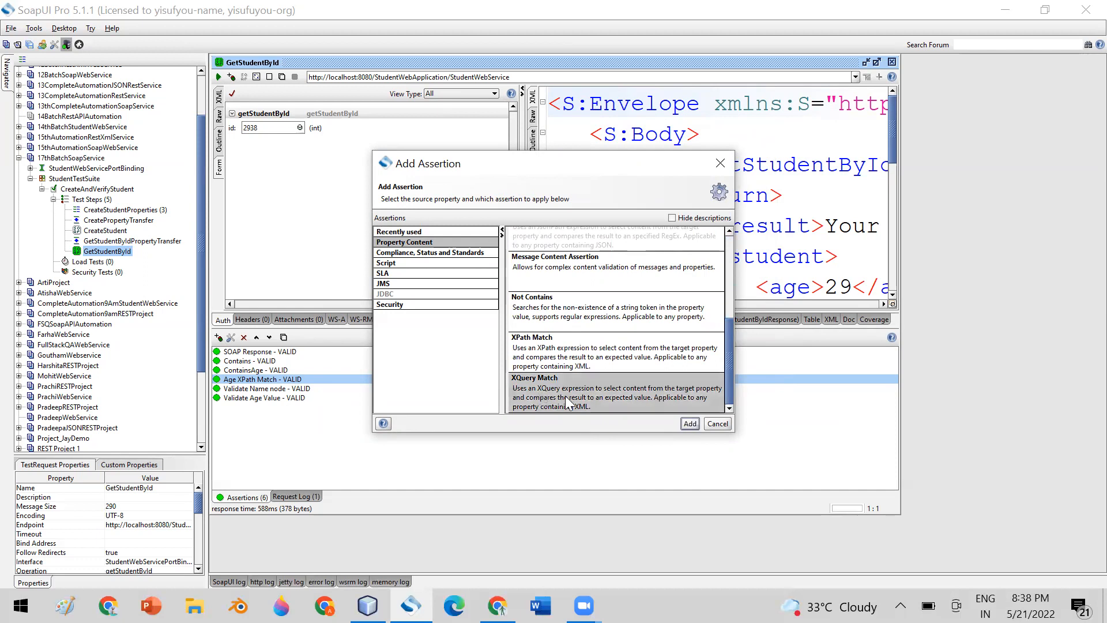
left_click(690, 423)
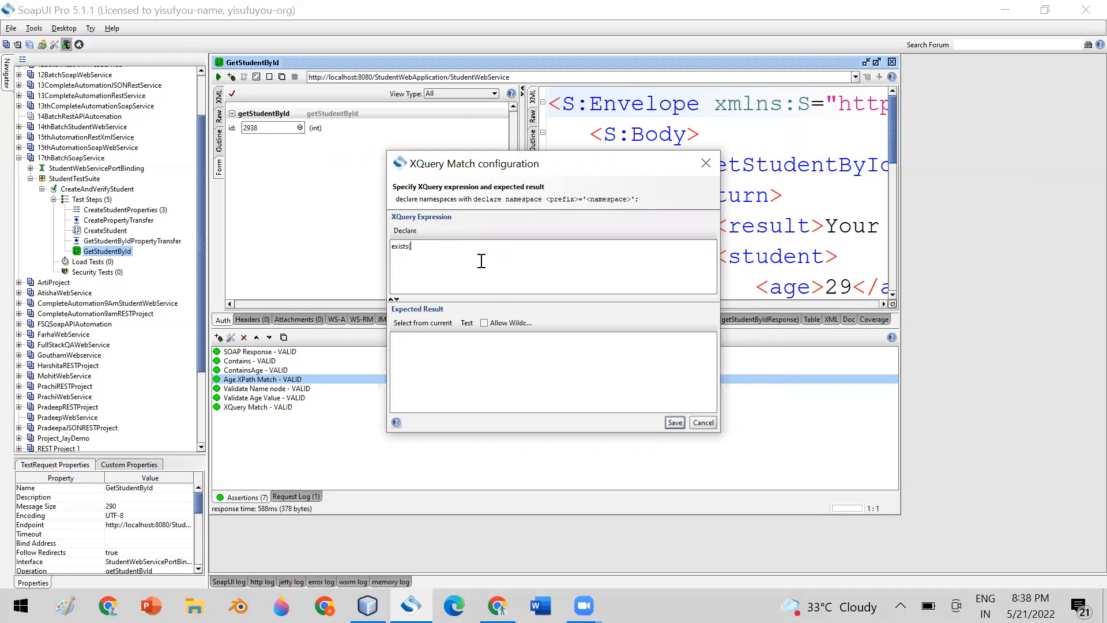
Enter exists(//name) as the XQuery expression, deleting the stray exists(//age) line.
type("//name")
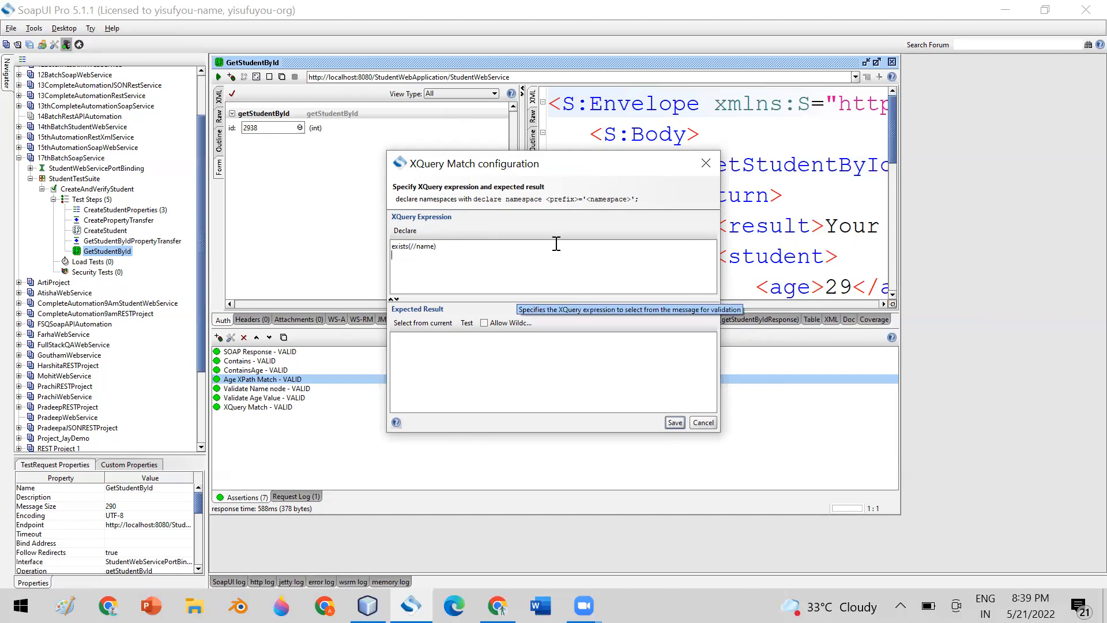
key("Return")
type("exists")
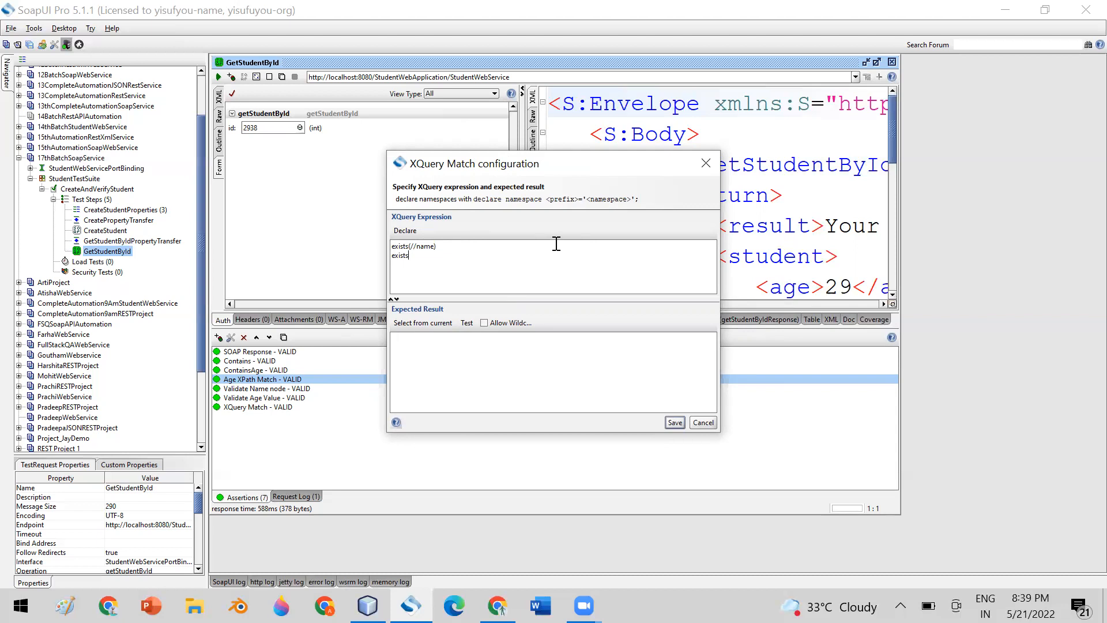
type("()")
type("//")
type("age")
left_click(459, 248)
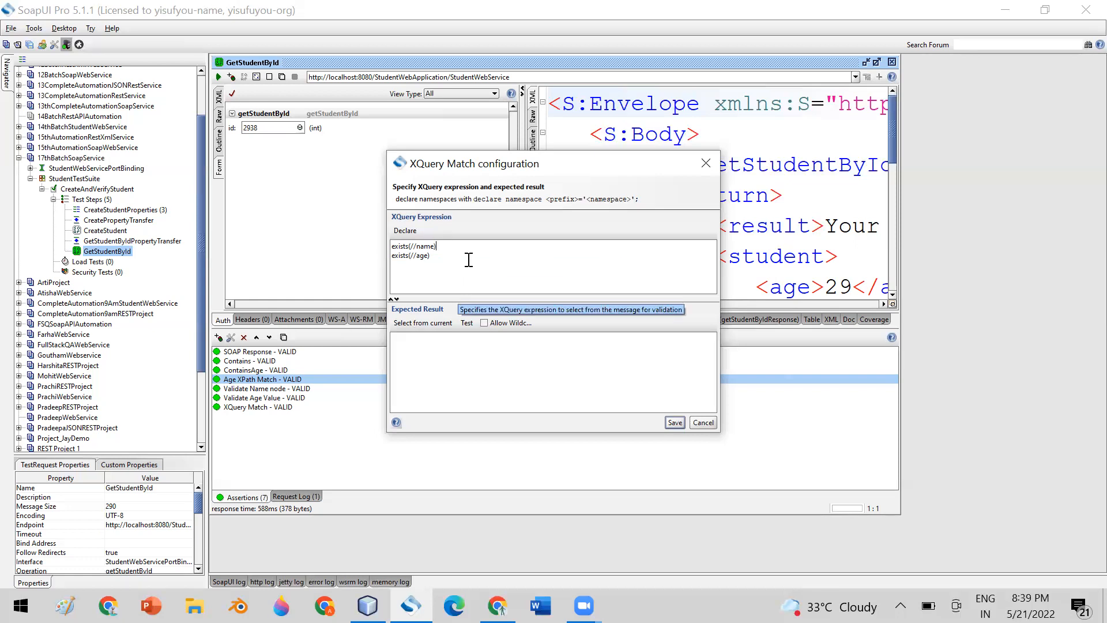
left_click(393, 246)
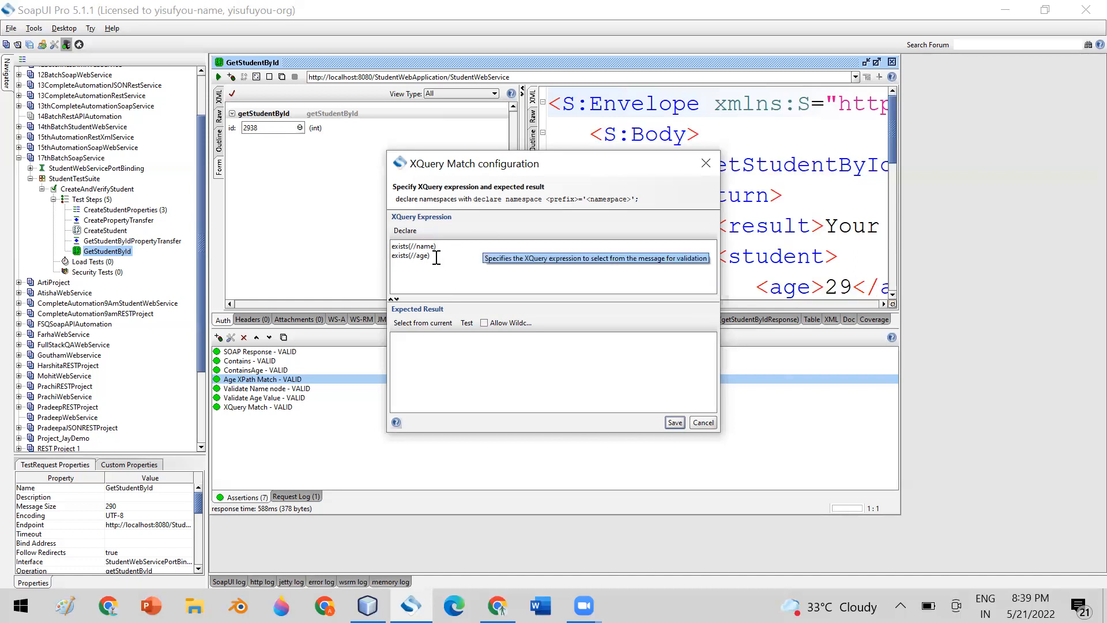
left_click_drag(432, 256, 360, 256)
key("BackSpace")
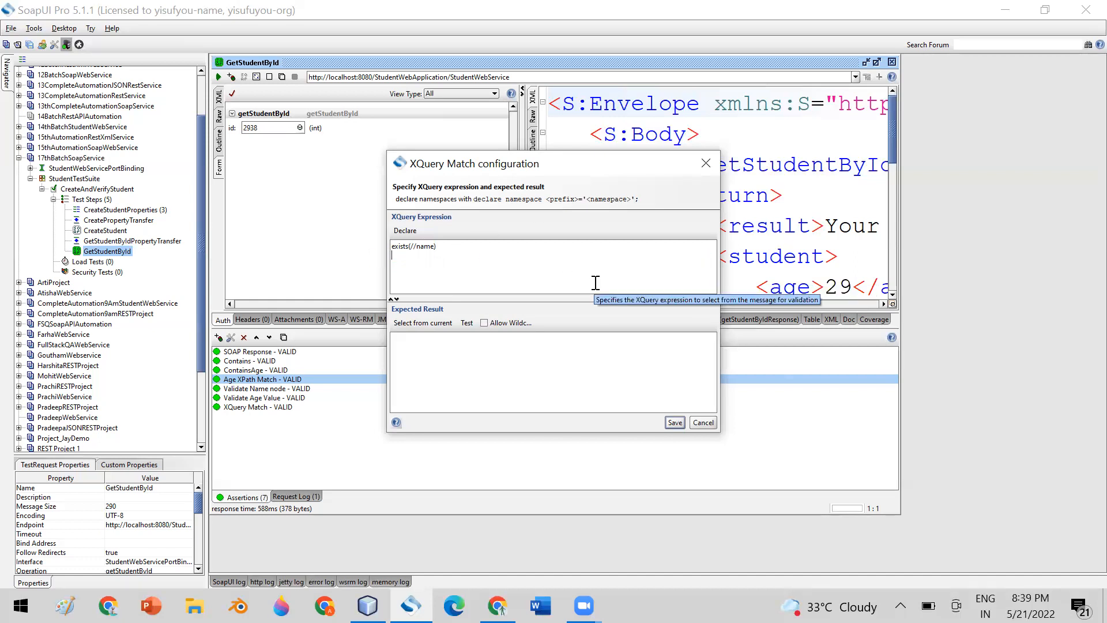
Fill the expected result from the current response and examine <xml-fragment>true</xml-fragment>.
left_click(417, 323)
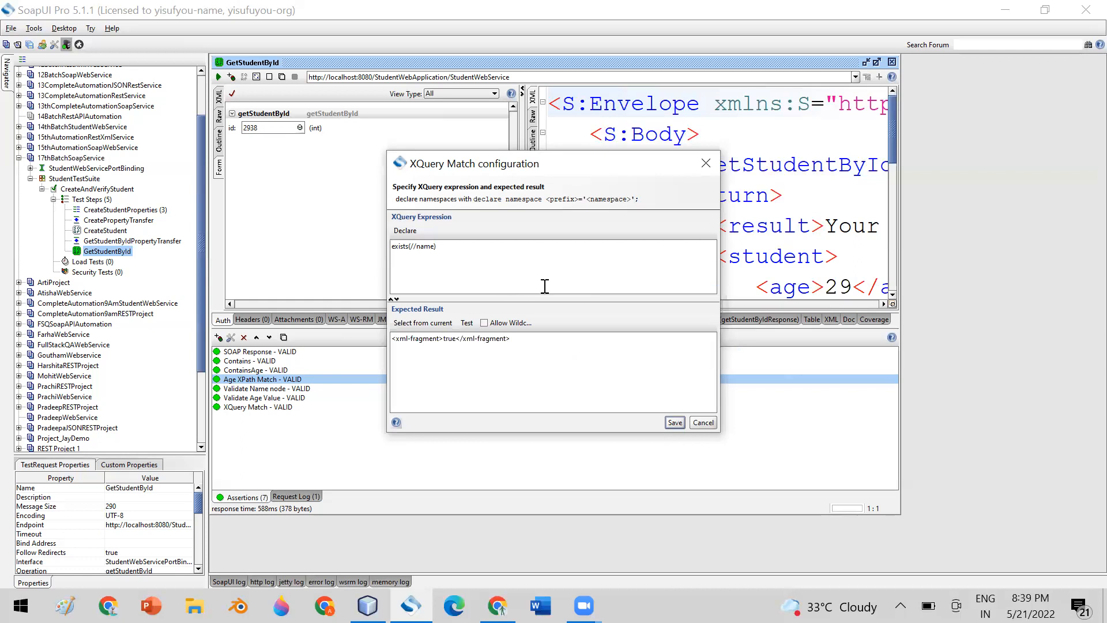
left_click_drag(444, 340, 457, 339)
left_click_drag(571, 172, 552, 186)
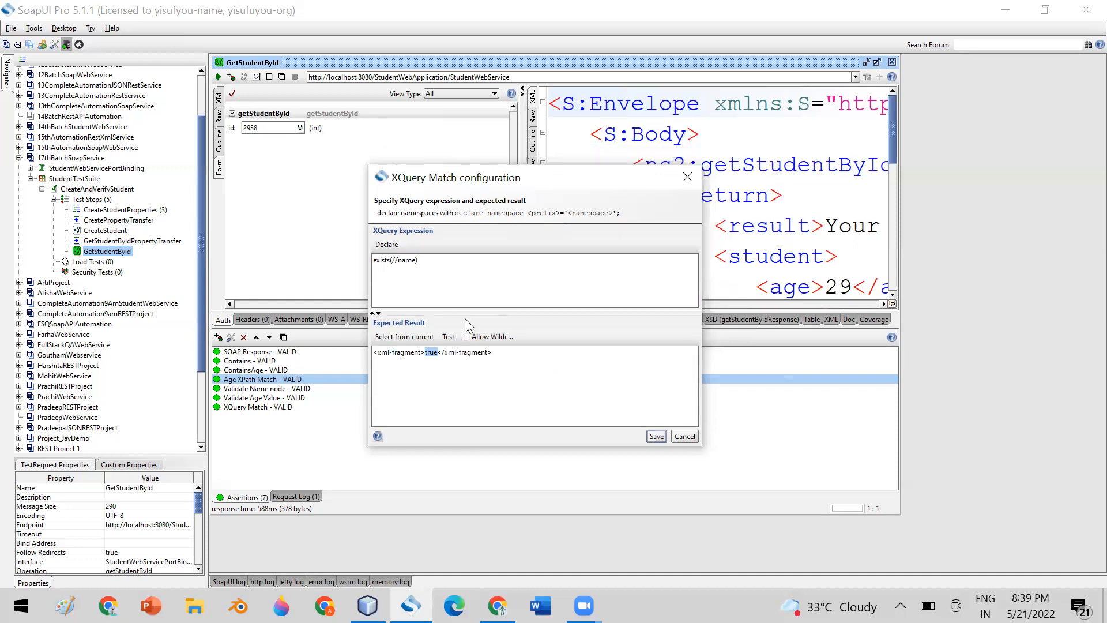
left_click(430, 263)
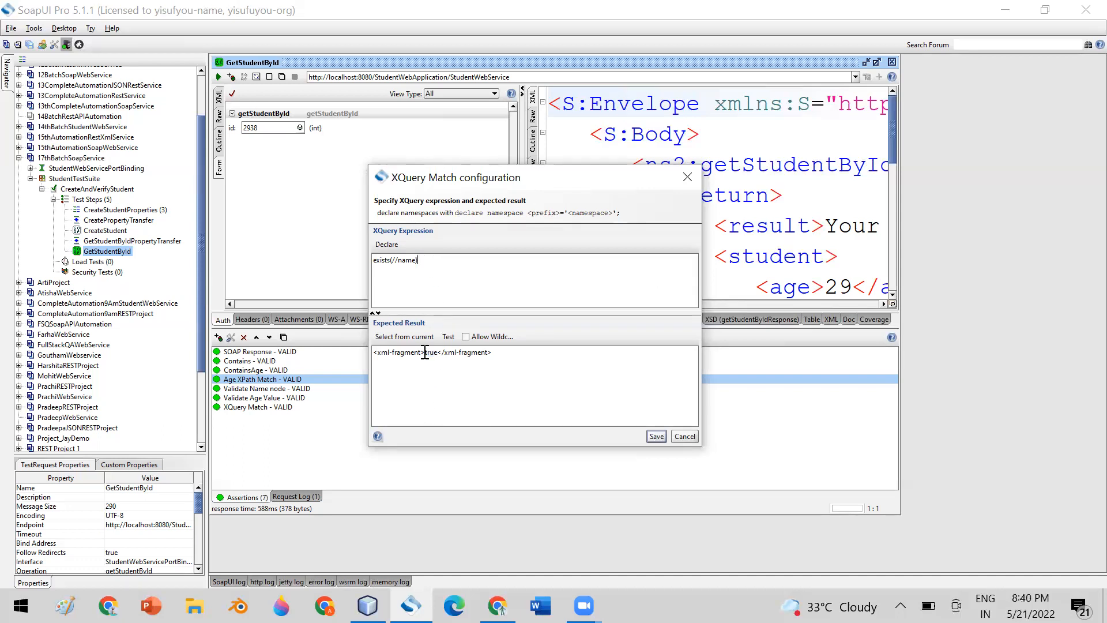
left_click_drag(425, 352, 371, 353)
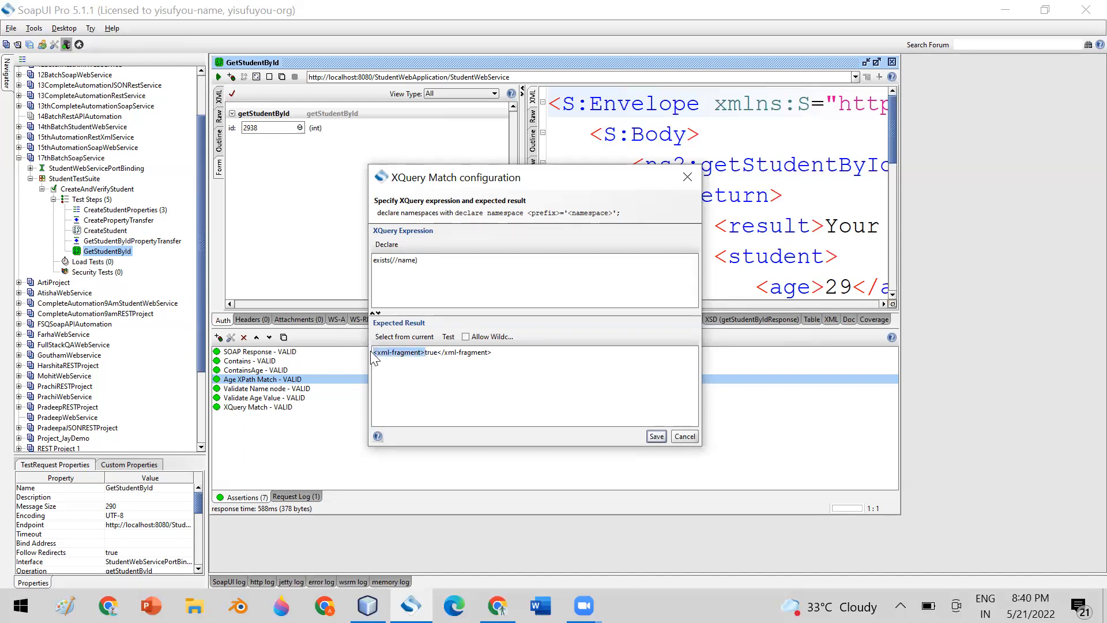
left_click(435, 372)
left_click_drag(425, 352, 352, 345)
left_click_drag(441, 352, 493, 352)
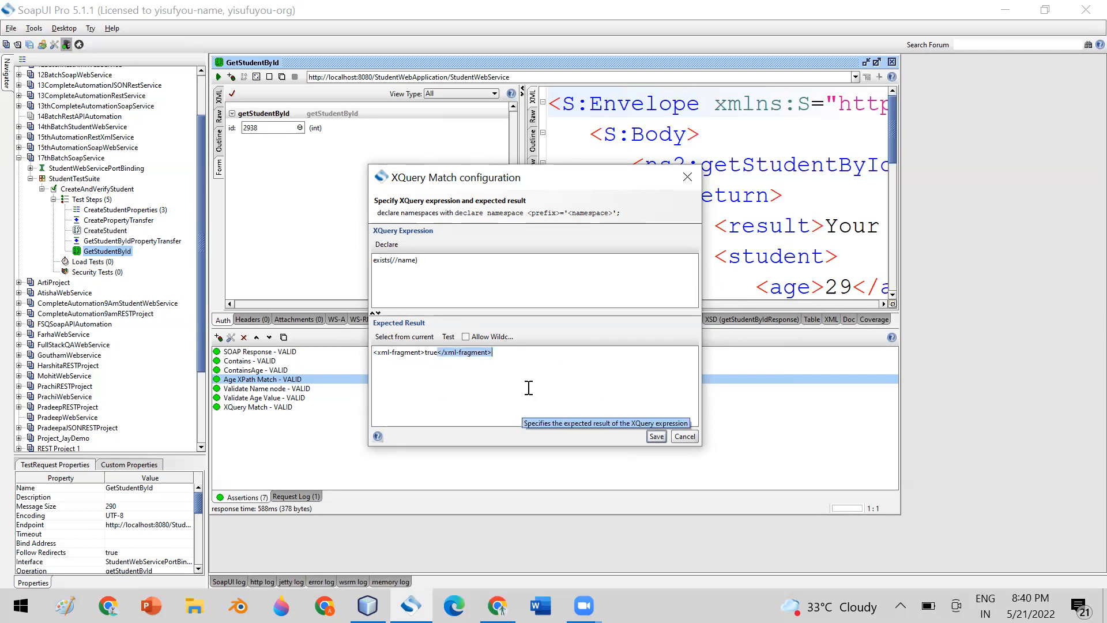
left_click(445, 259)
left_click_drag(445, 260, 374, 260)
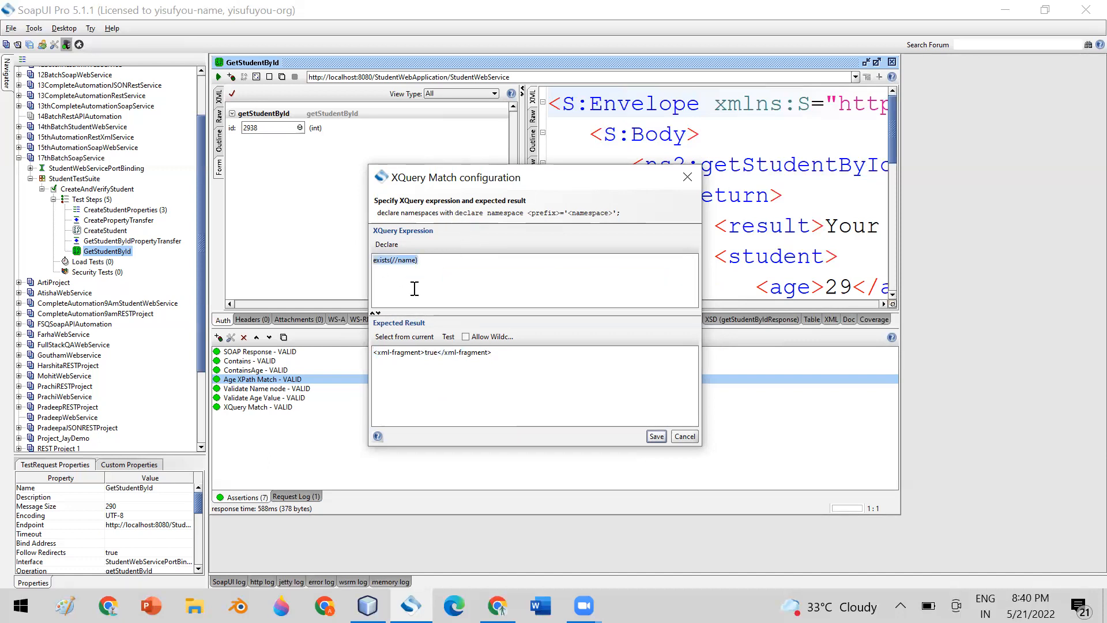
left_click_drag(494, 353, 364, 352)
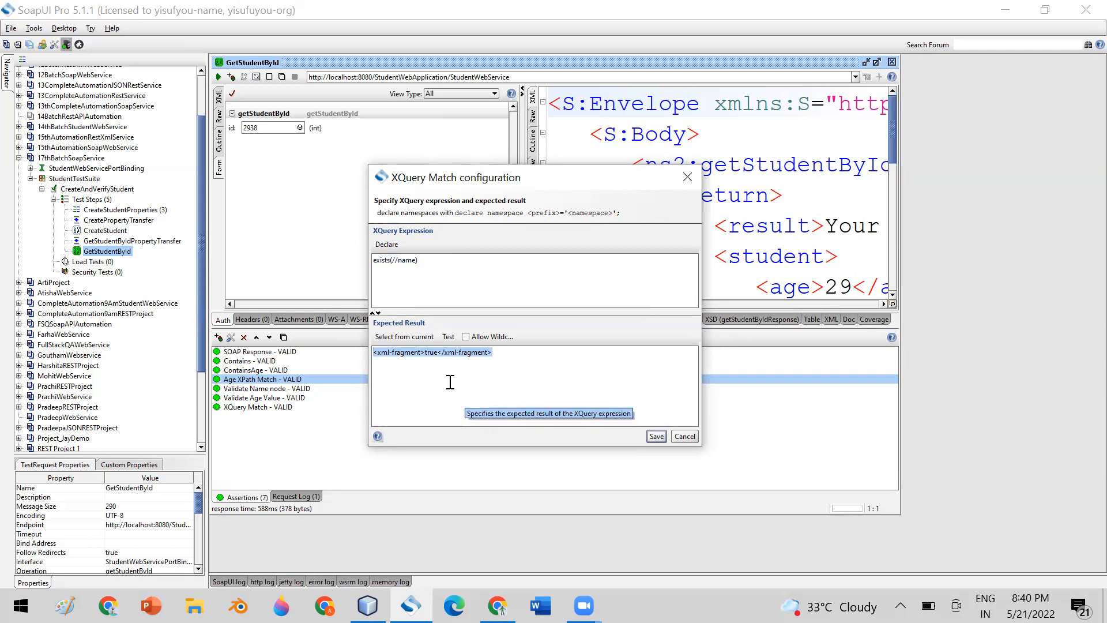
left_click(423, 355)
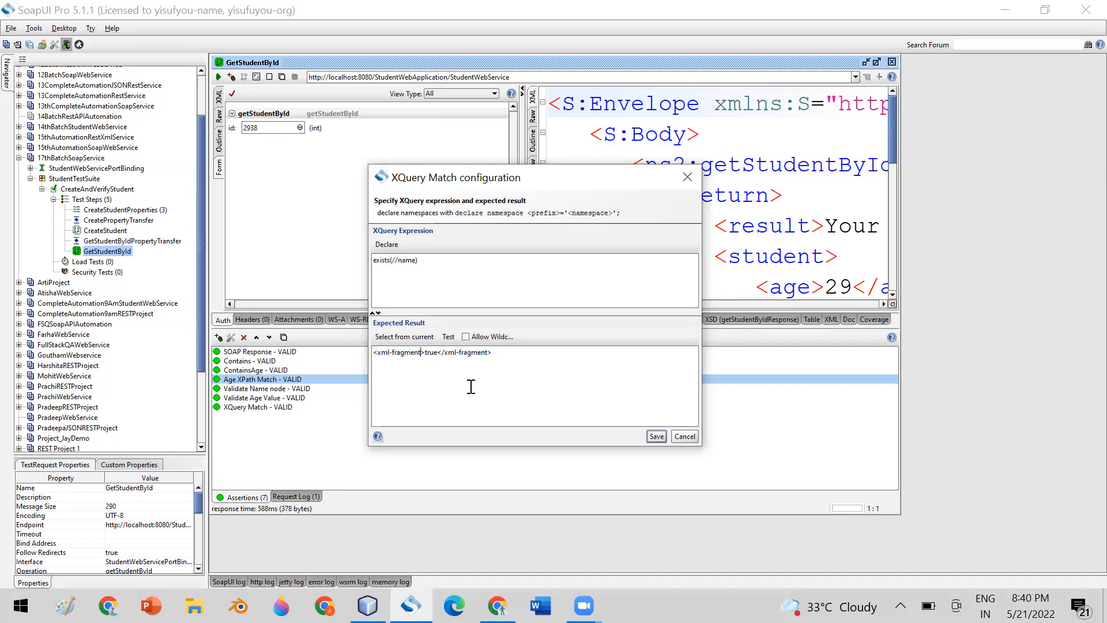
left_click(425, 353)
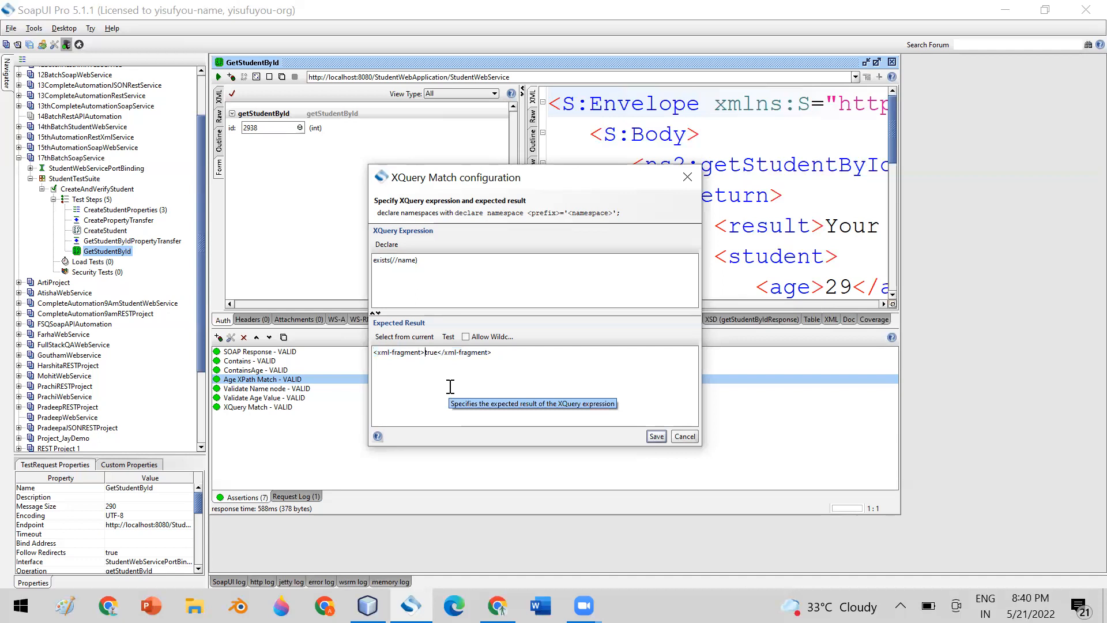
left_click_drag(425, 353, 438, 353)
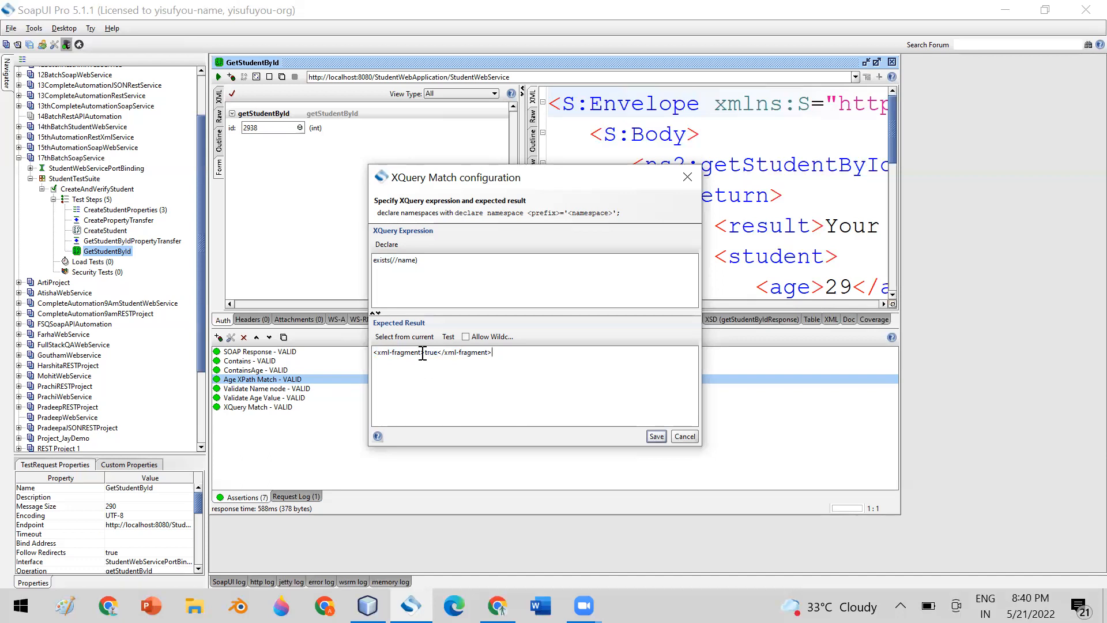
left_click_drag(421, 353, 373, 352)
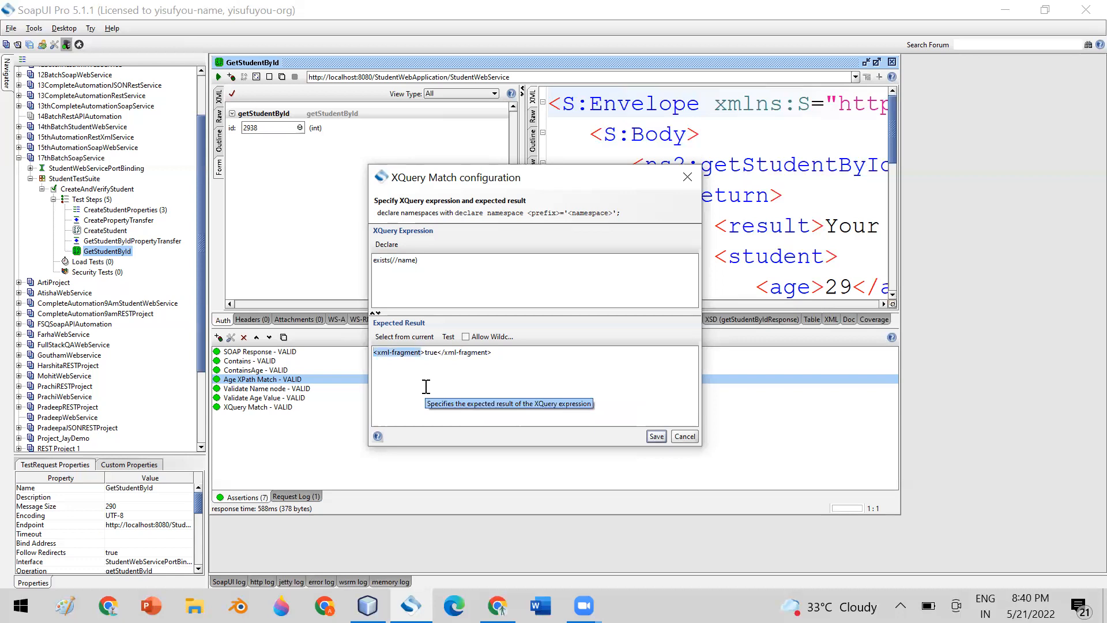
Wrap the XQuery expression in <result> tags and refresh the expected result.
left_click(374, 260)
type("<")
type("result")
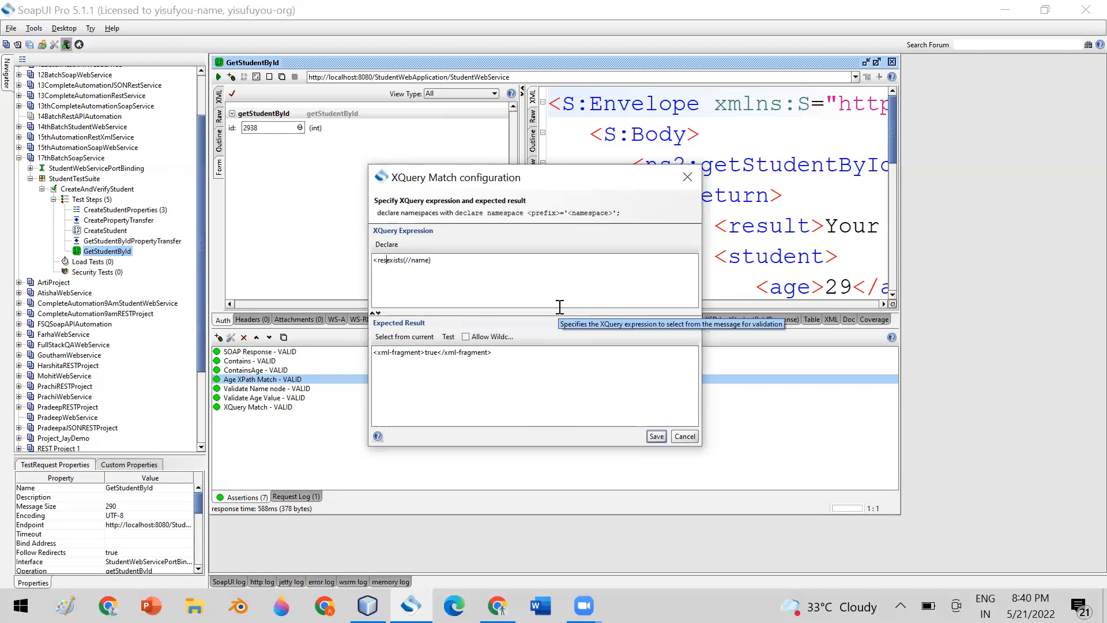
type(">")
left_click(449, 258)
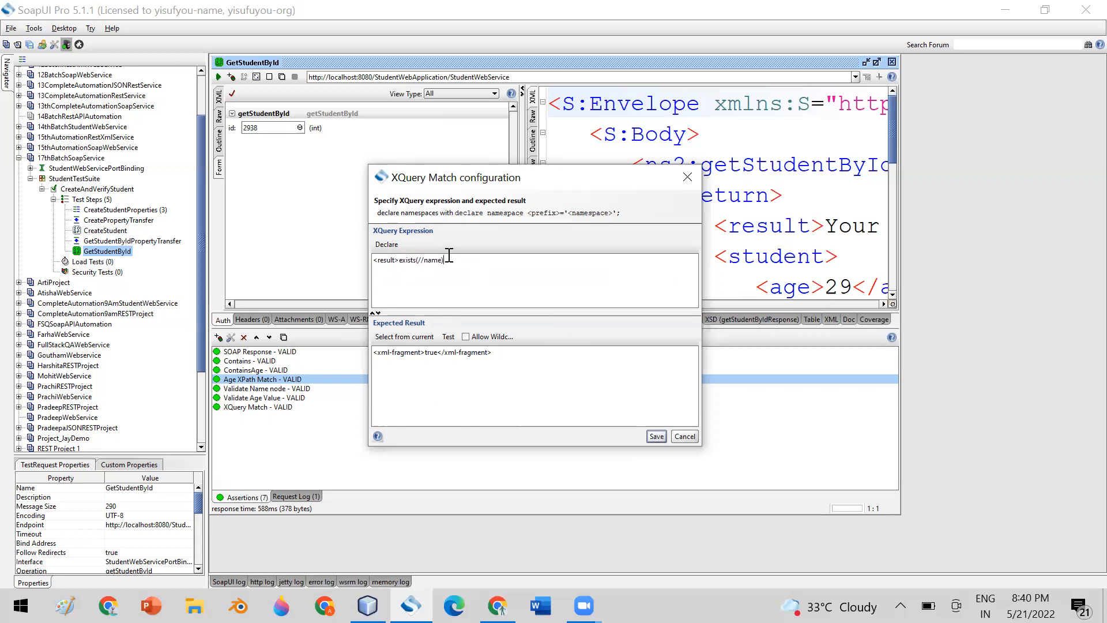
type("</result>")
left_click(410, 337)
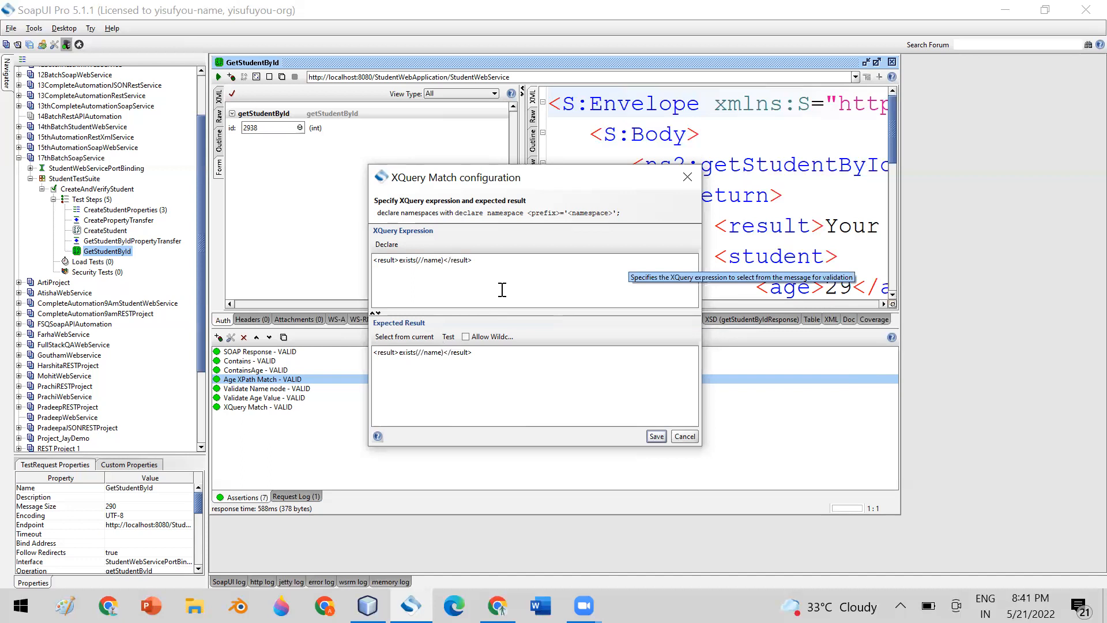
Brace exists(//name) inside the result tags so the expected result becomes <result>true</result>.
left_click_drag(399, 260, 445, 260)
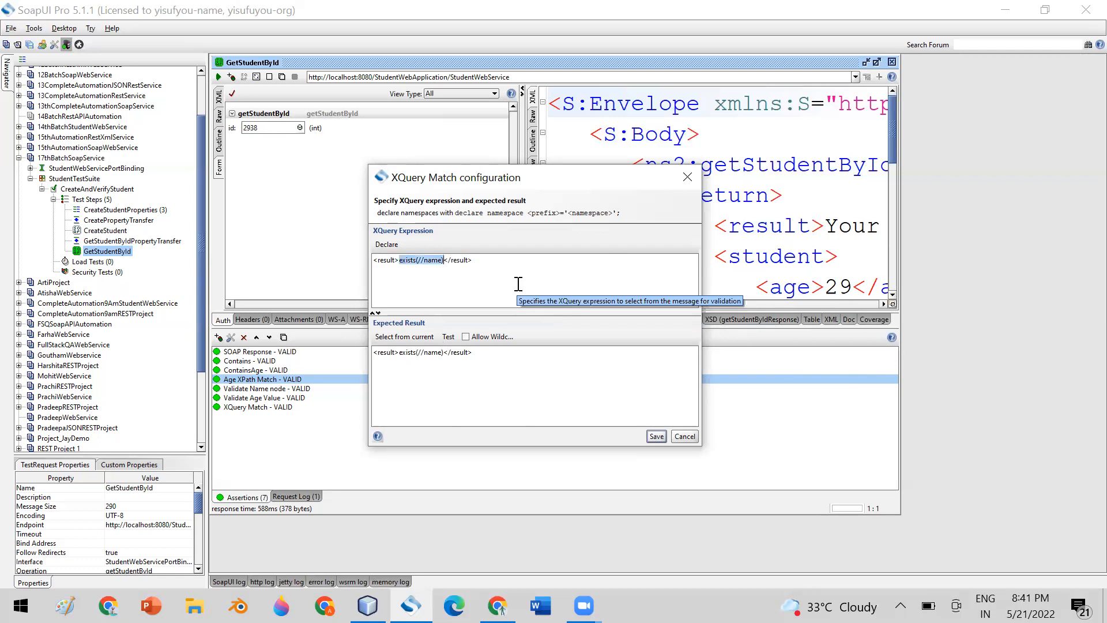
left_click(400, 263)
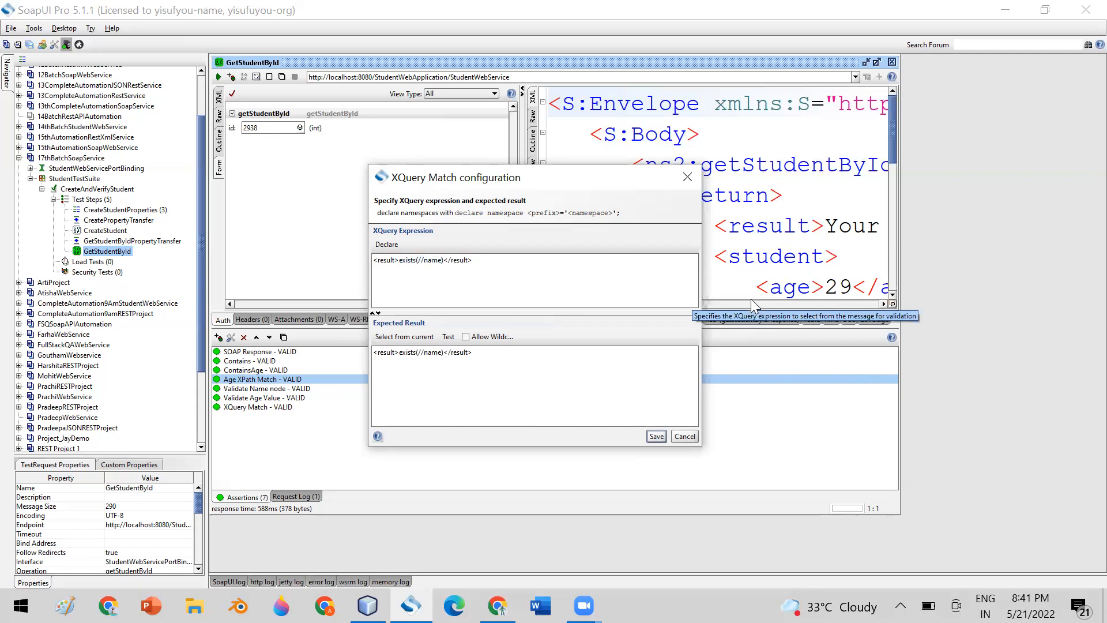
type("{")
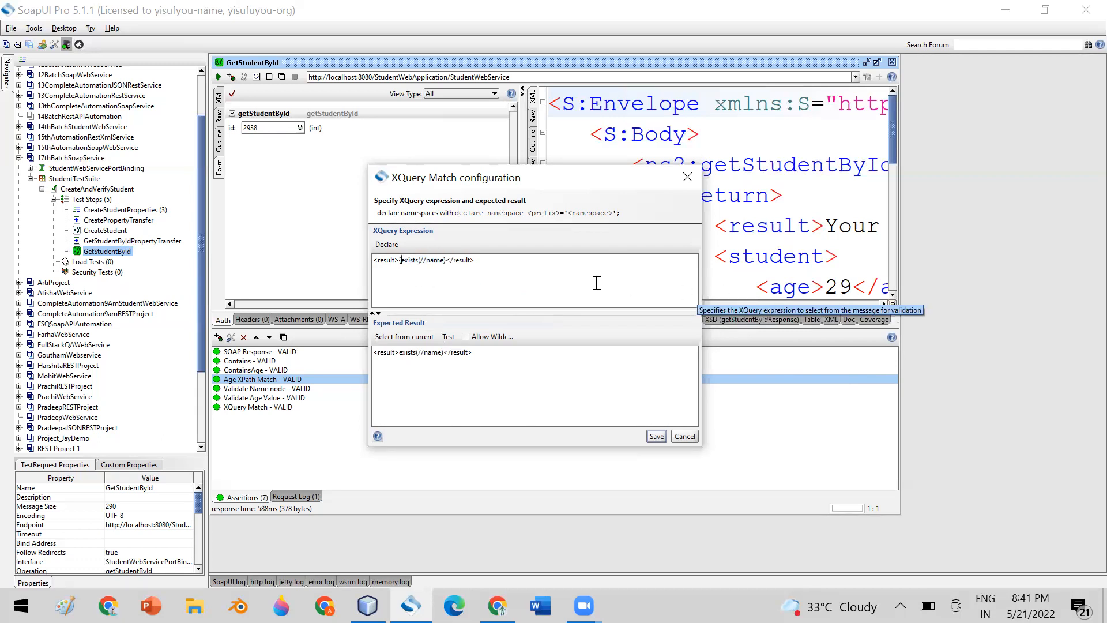
left_click(448, 262)
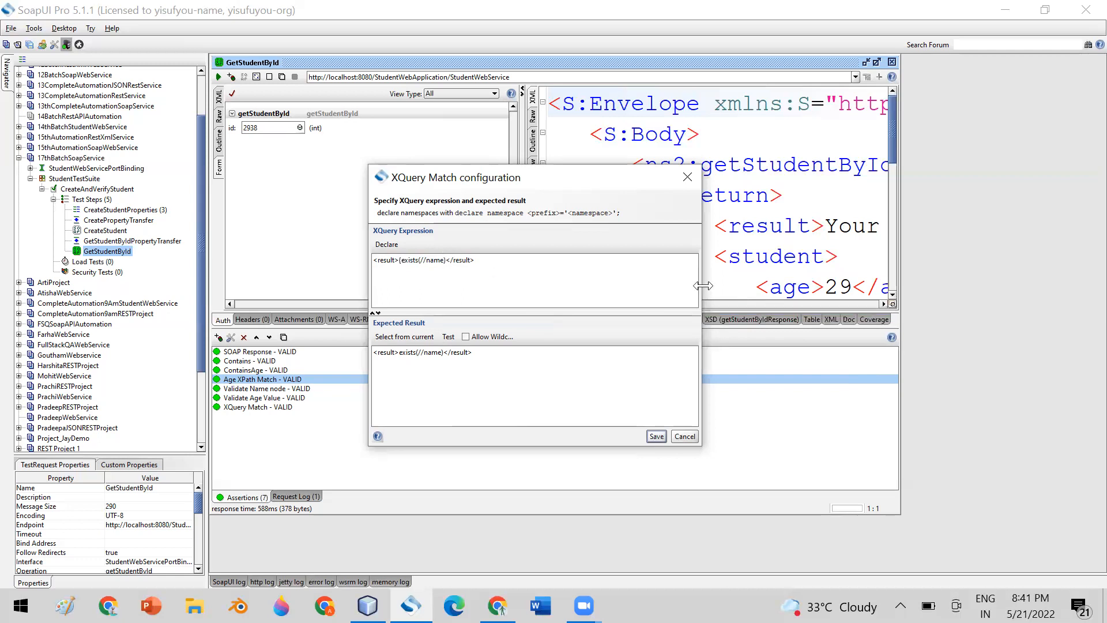
type("}")
left_click(419, 336)
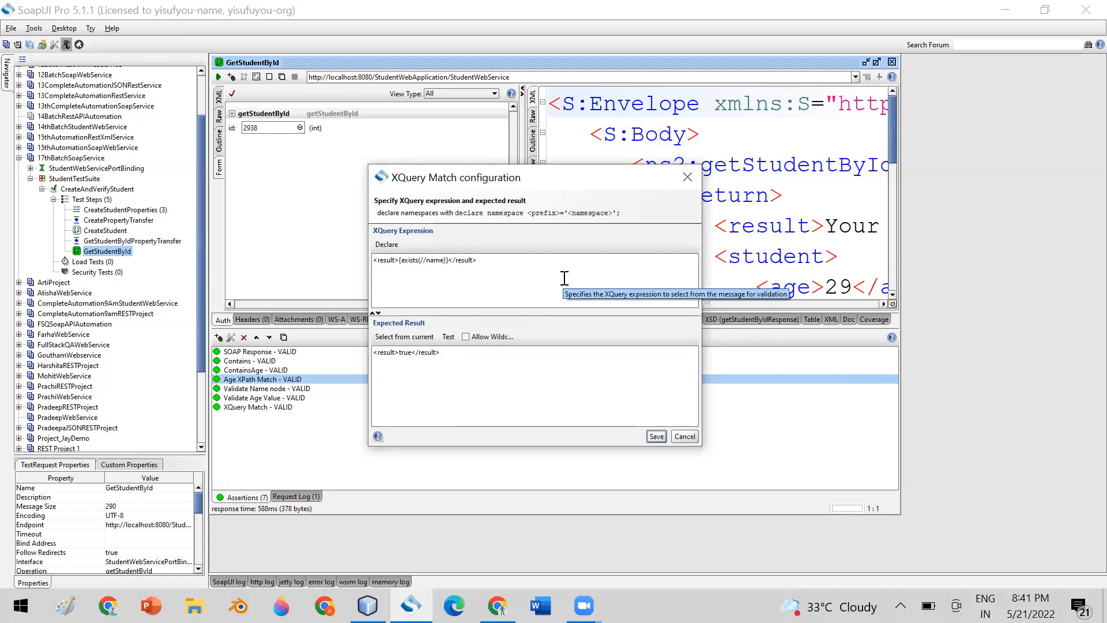
left_click_drag(399, 260, 449, 260)
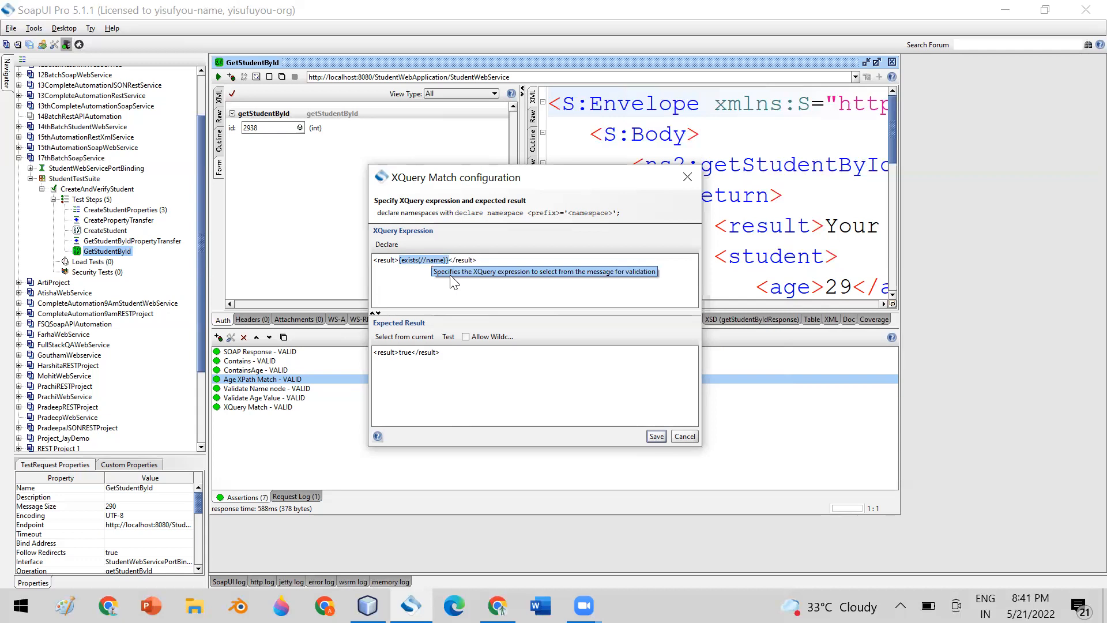
left_click(400, 284)
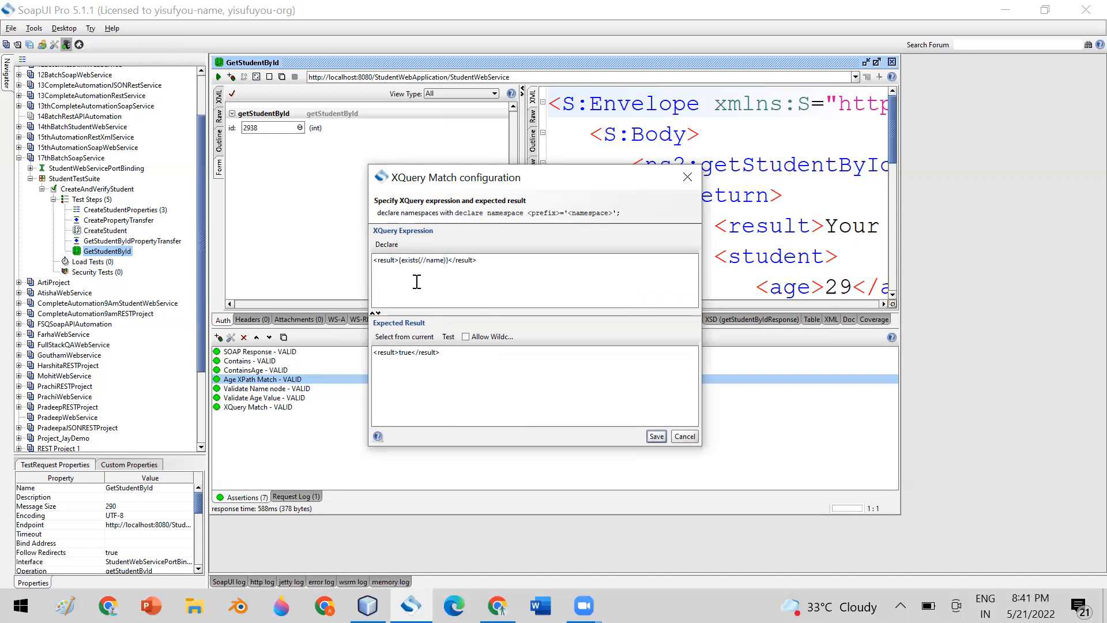
left_click_drag(370, 270, 355, 260)
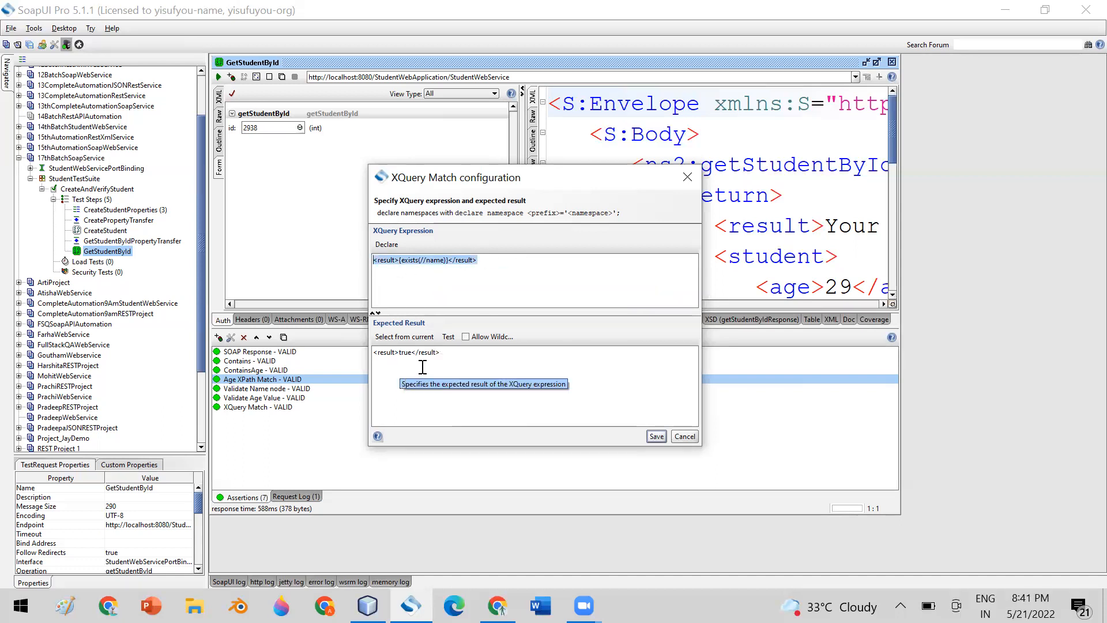
left_click_drag(453, 352, 362, 348)
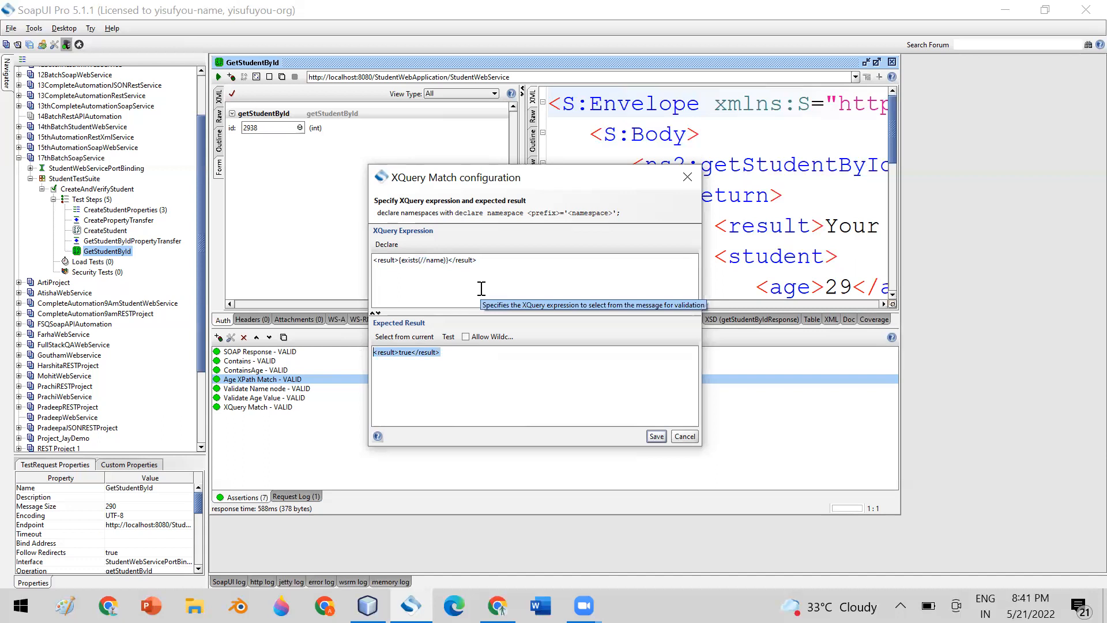
left_click(397, 352)
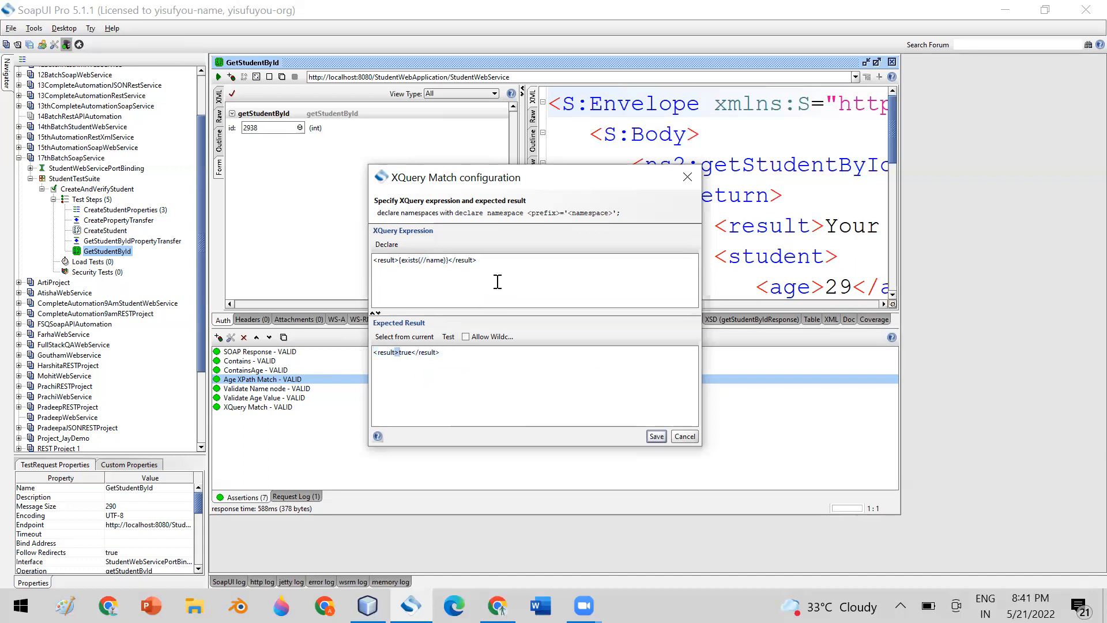
left_click_drag(589, 188, 514, 257)
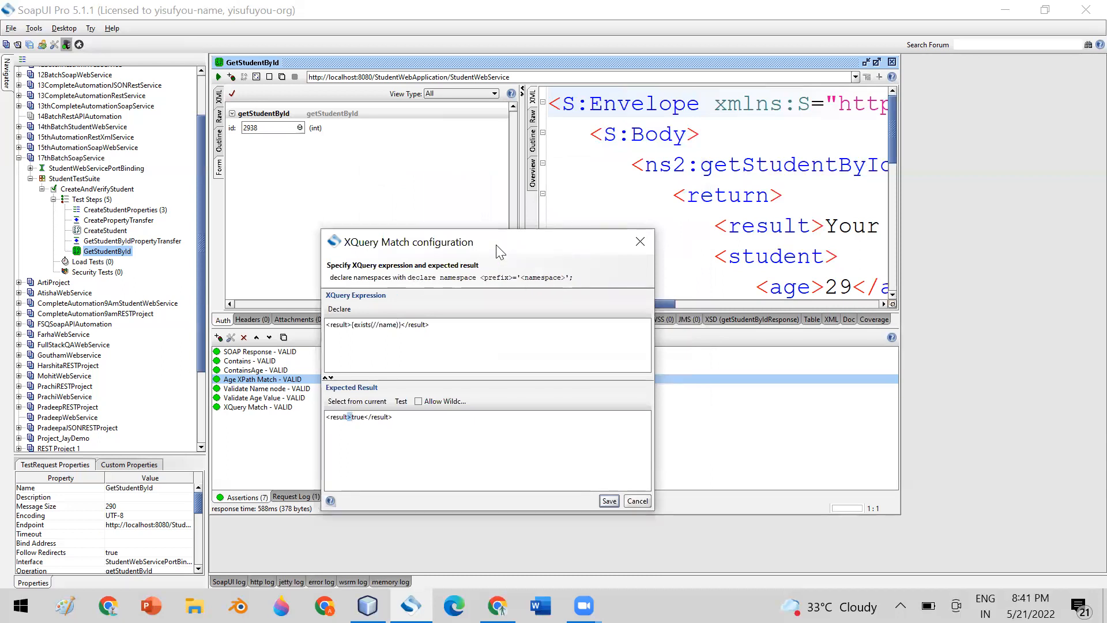
Delete the <result> tags from the expression; refreshing the expected result reports an invalid expression.
left_click_drag(500, 252, 607, 165)
left_click(470, 330)
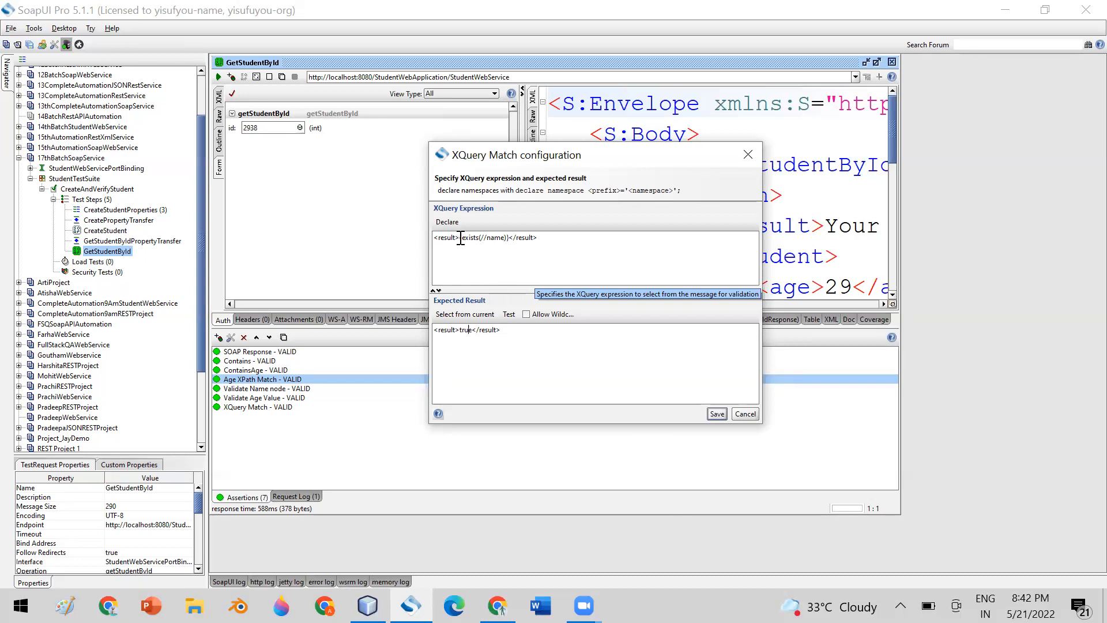
left_click_drag(458, 237, 434, 238)
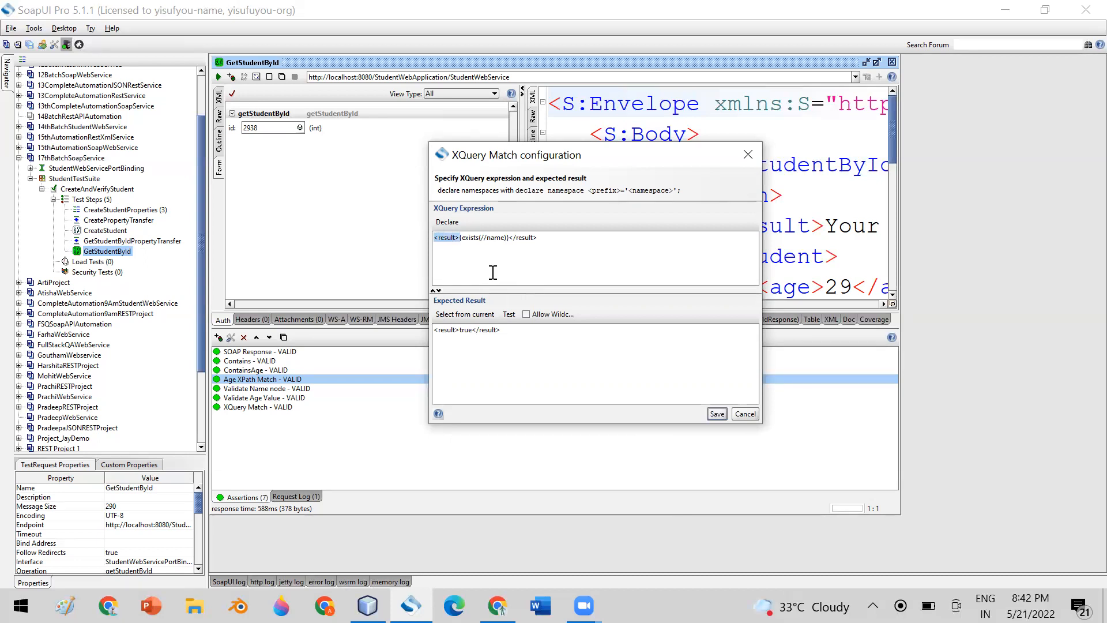
key("BackSpace")
left_click(511, 238)
key("BackSpace")
key("BackSpace")
key("BackSpace")
key("BackSpace")
key("BackSpace")
key("BackSpace")
key("BackSpace")
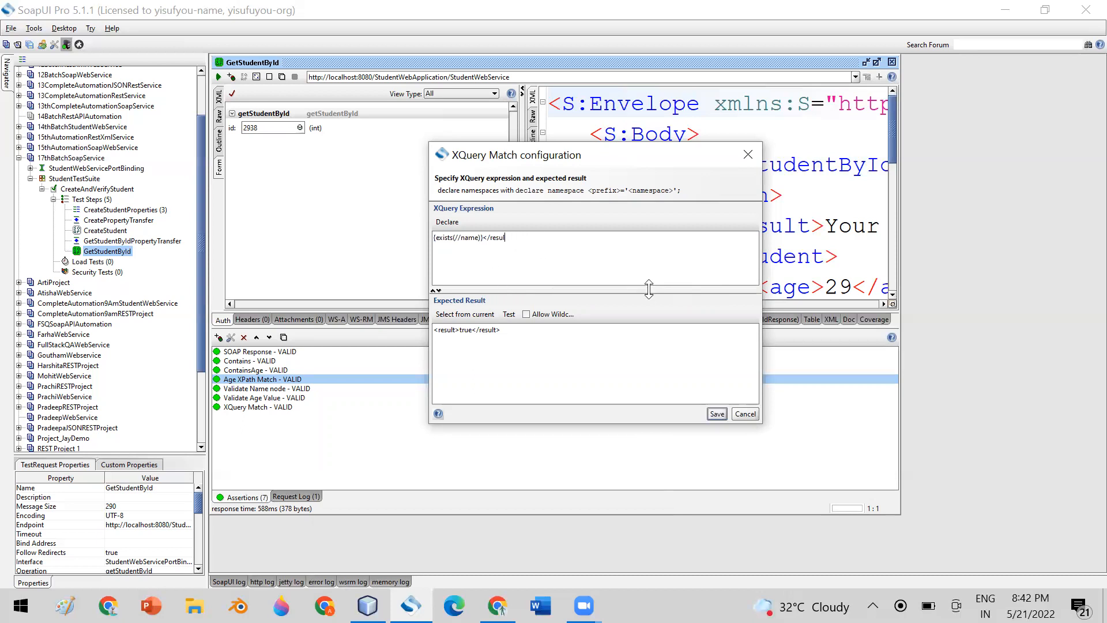
key("BackSpace")
key("BackSpace")
left_click(465, 314)
left_click(553, 315)
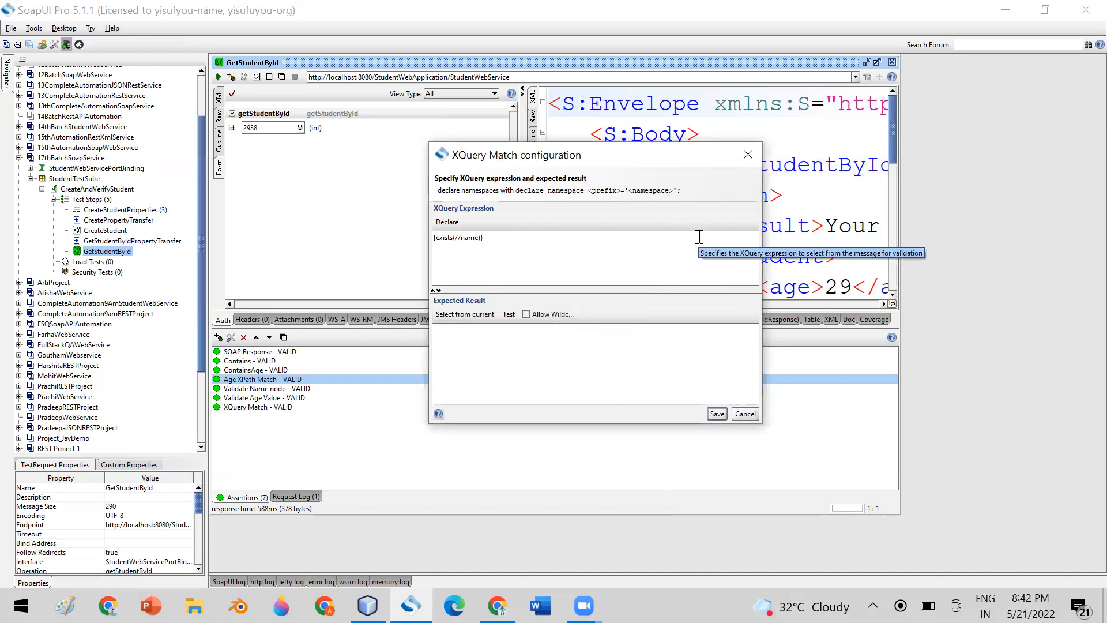
Remove the leftover brace so the expected result returns to <xml-fragment>true</xml-fragment>.
left_click(435, 237)
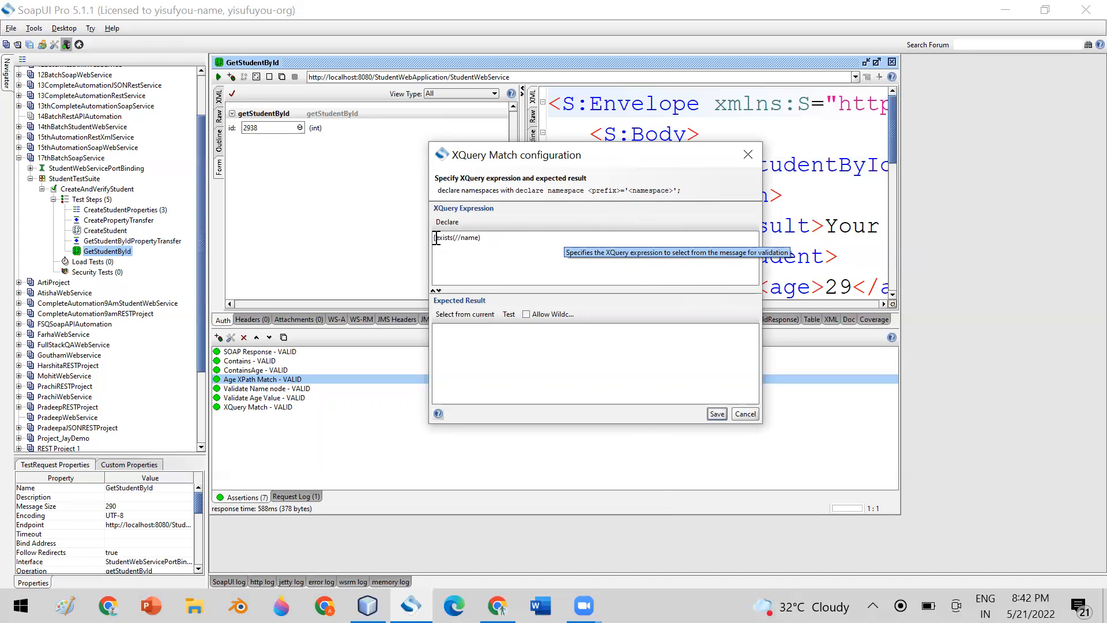
key("BackSpace")
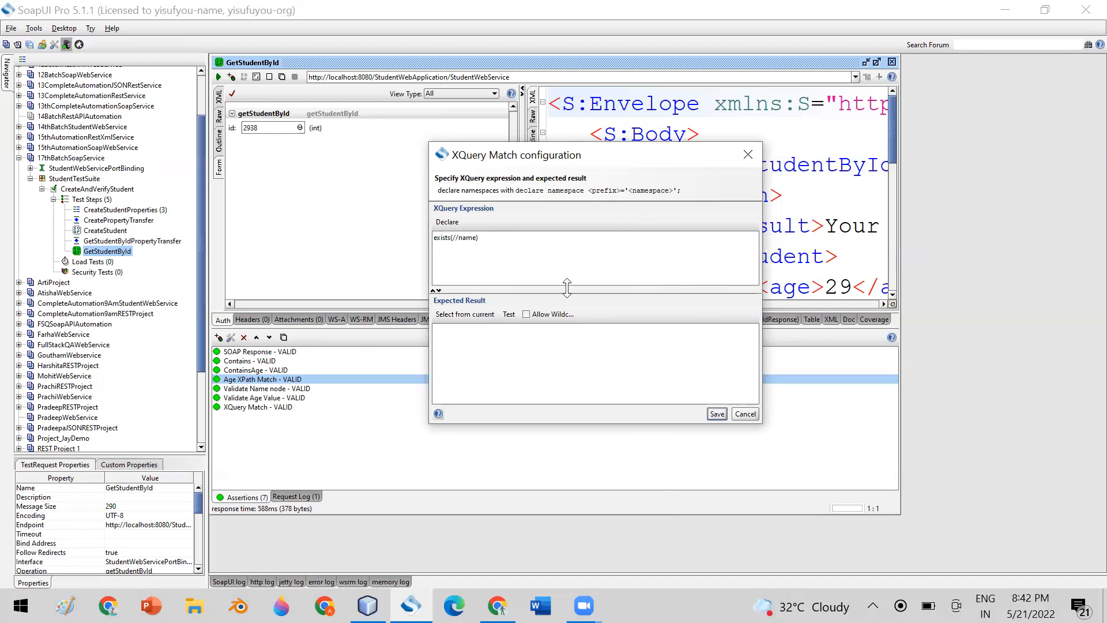
left_click(462, 314)
left_click_drag(485, 330, 424, 327)
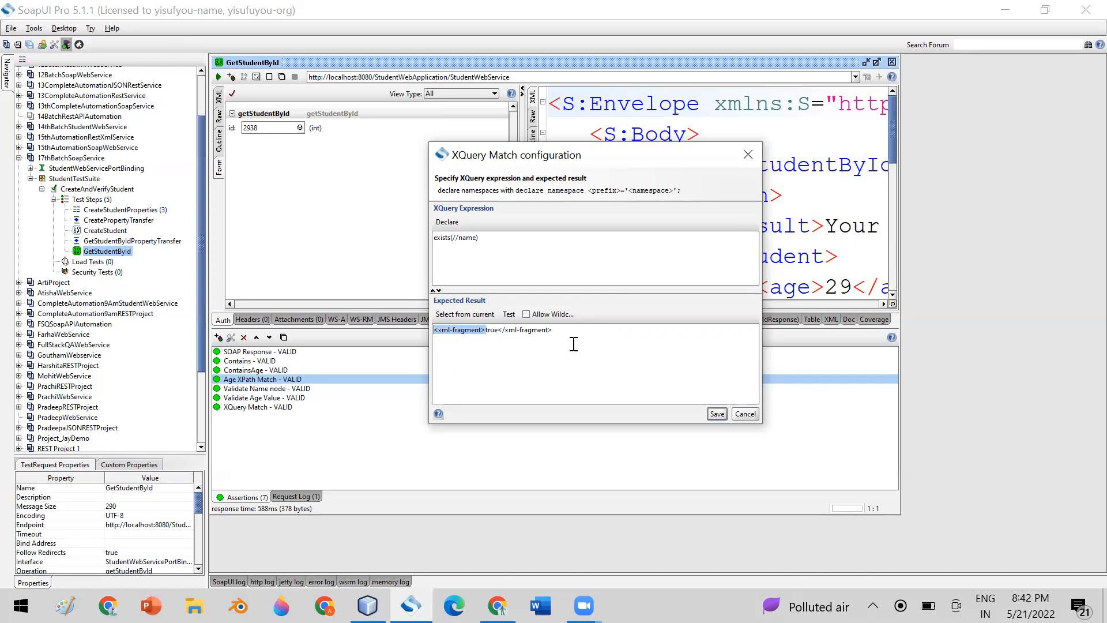
left_click(435, 237)
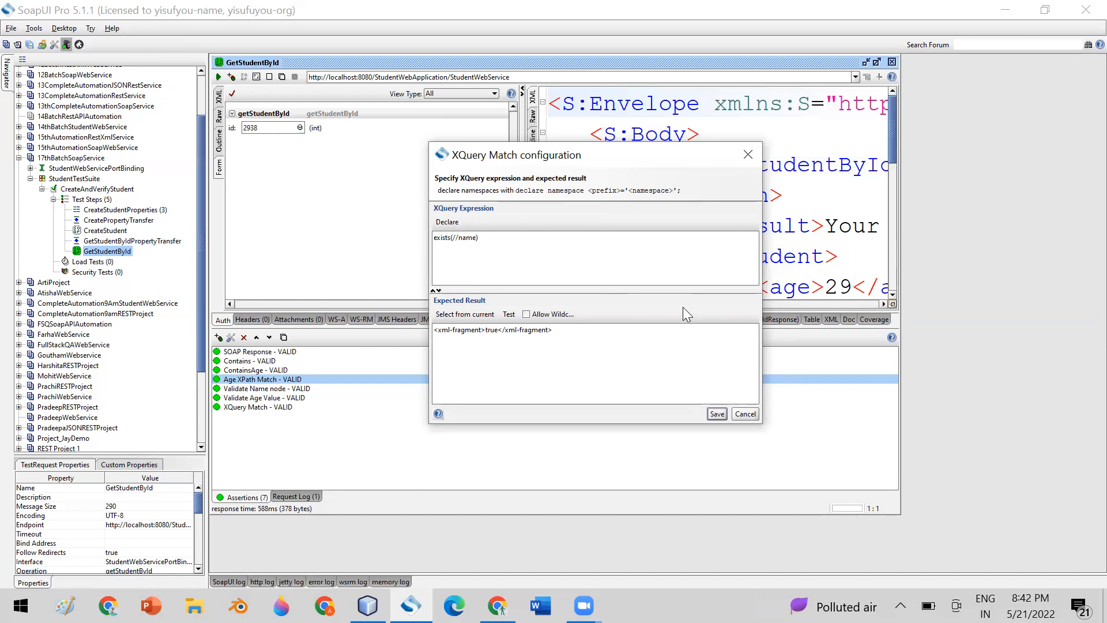
type("<")
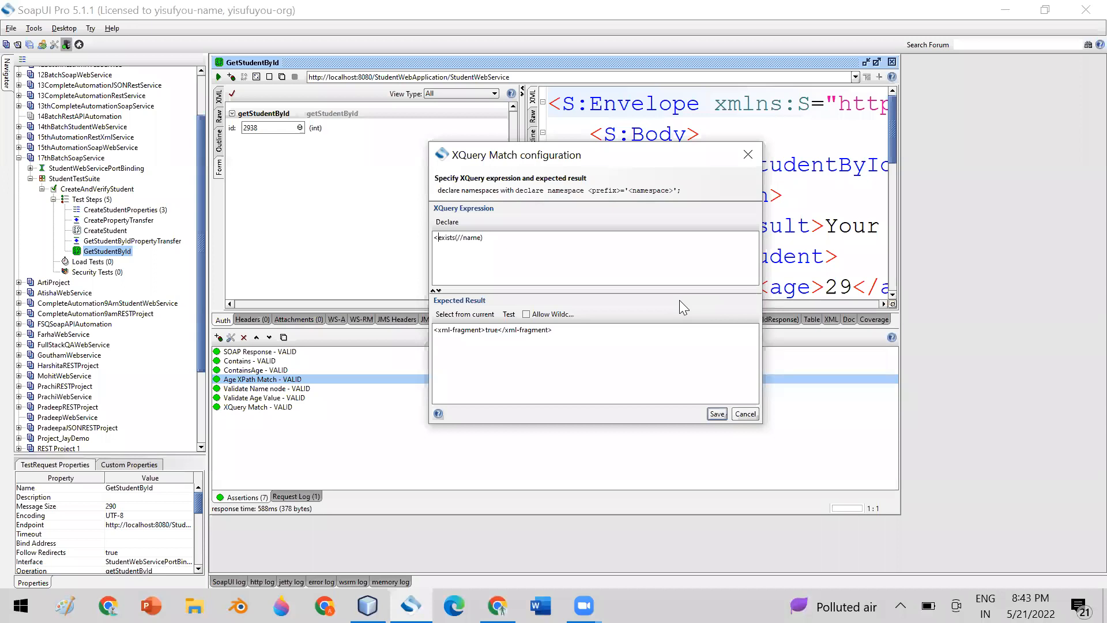
Make the expression <isNameExist>{exists(//name)}</isNameExist>, expecting <isNameExist>true</isNameExist>.
type("isName")
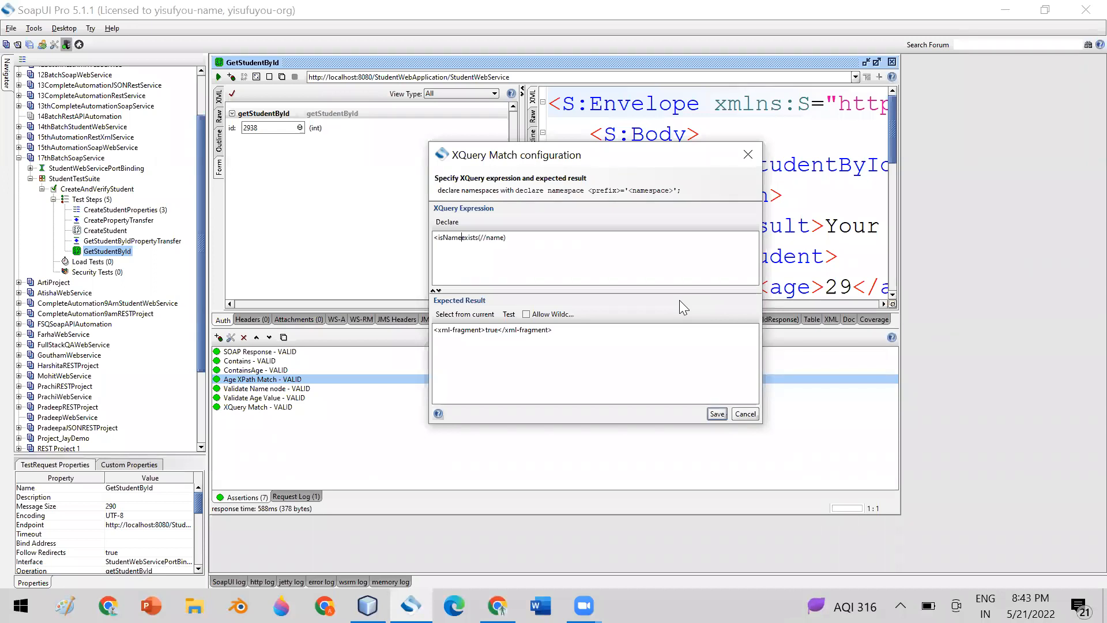
type("Exist>")
key("shift+Home")
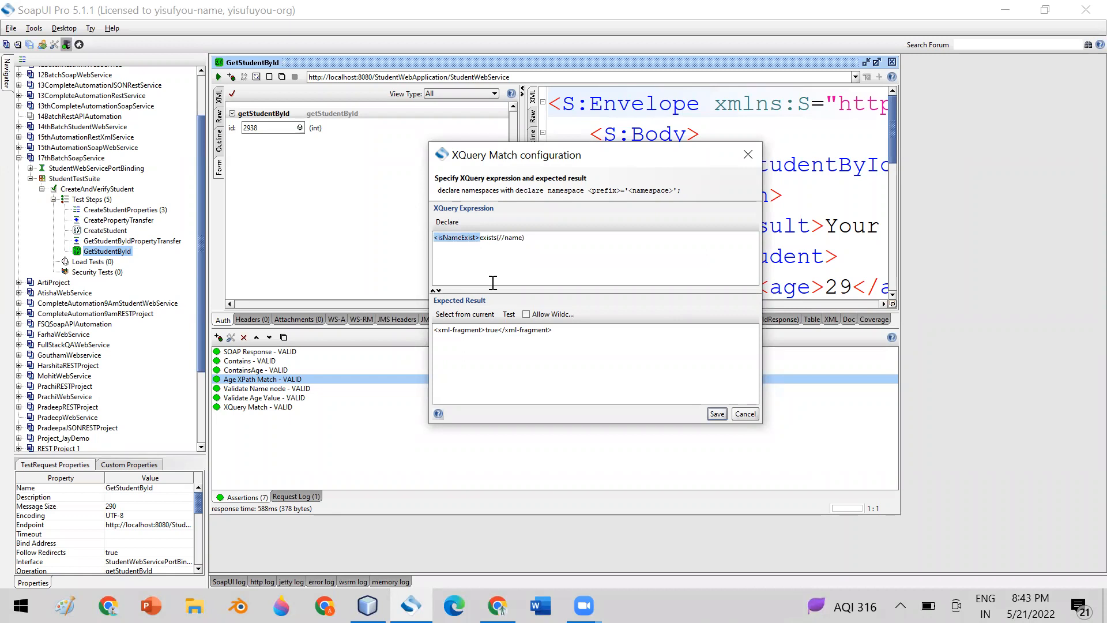
key("ctrl+c")
left_click(530, 237)
key("ctrl+v")
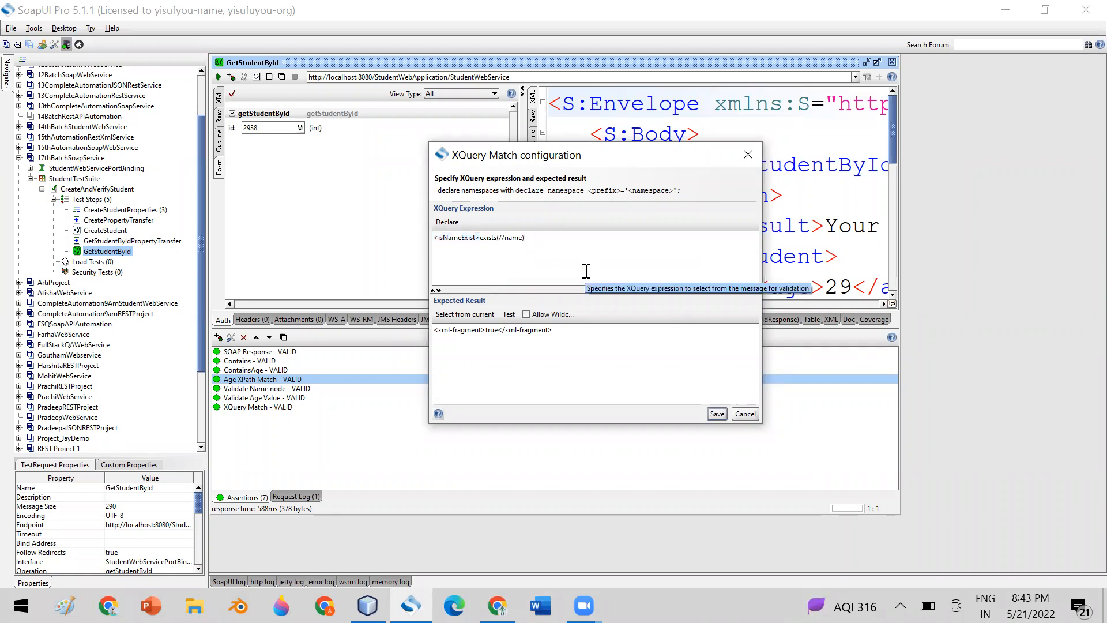
left_click(530, 237)
type("/isNameExist>")
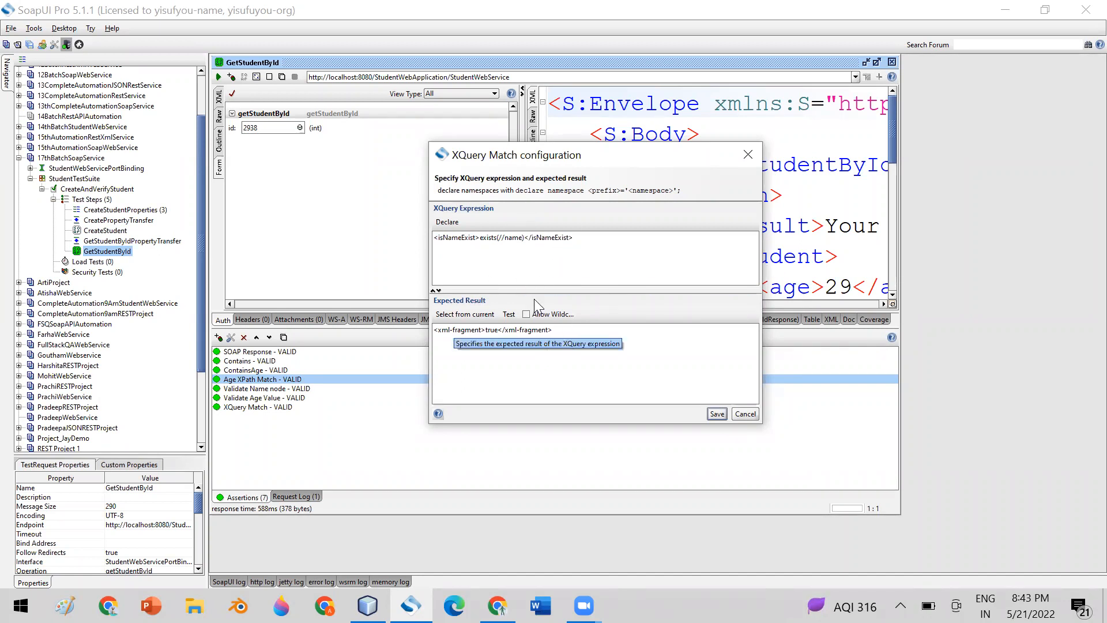
left_click_drag(480, 238, 525, 237)
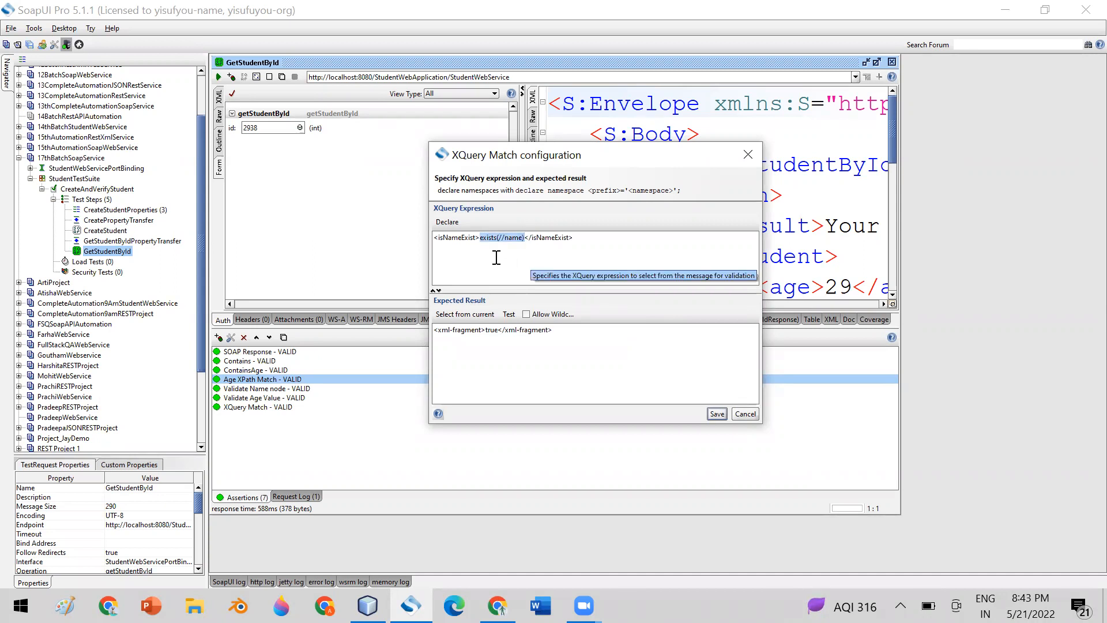
left_click(480, 238)
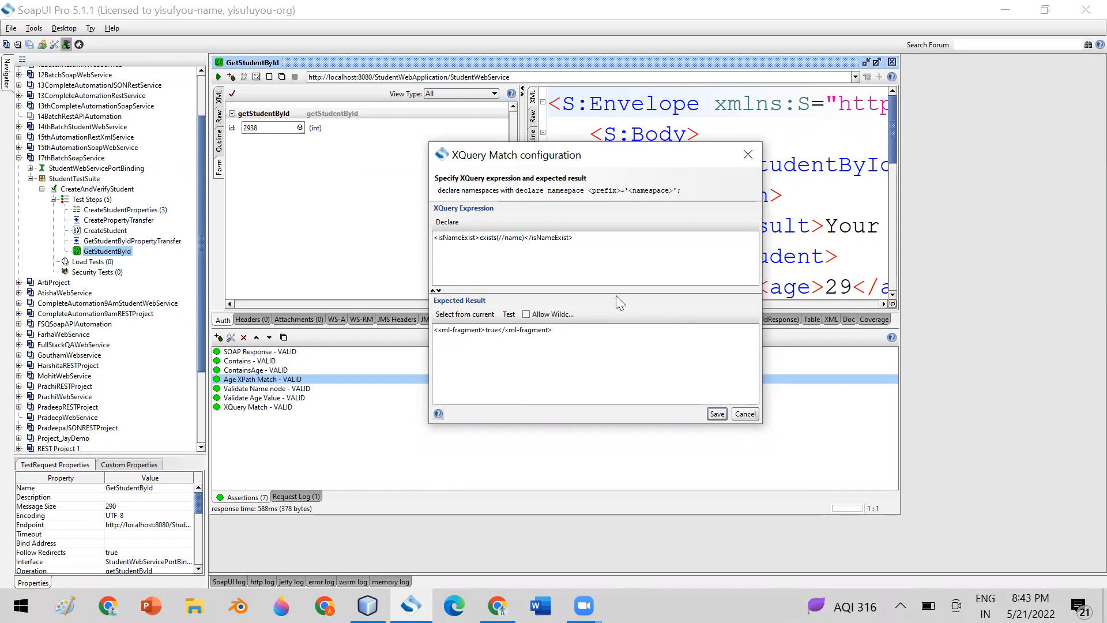
type("{")
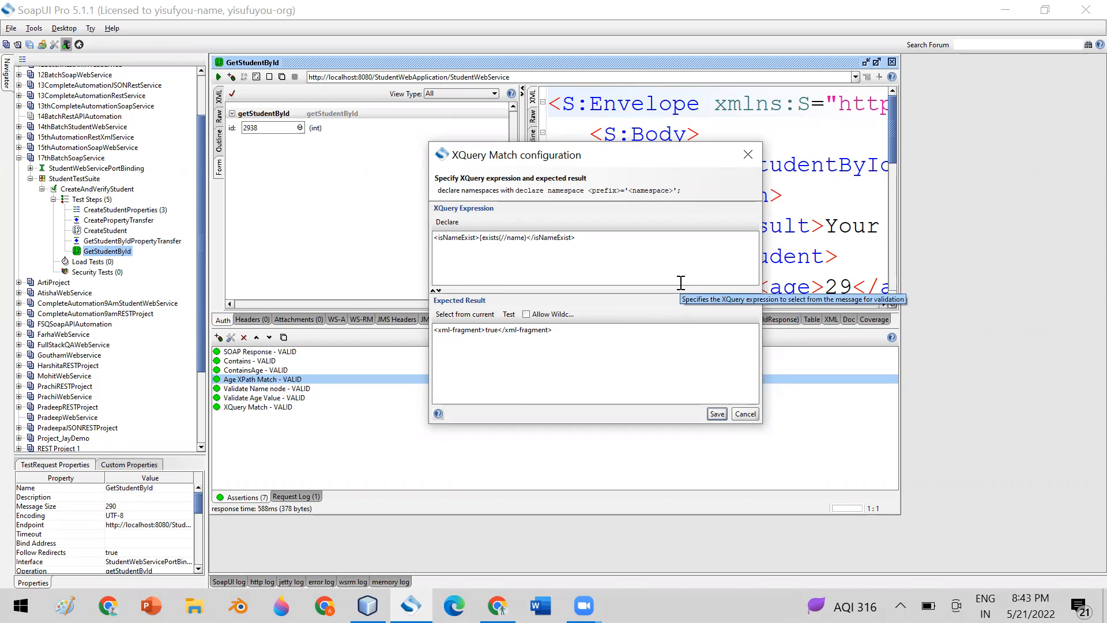
type("}")
left_click(470, 314)
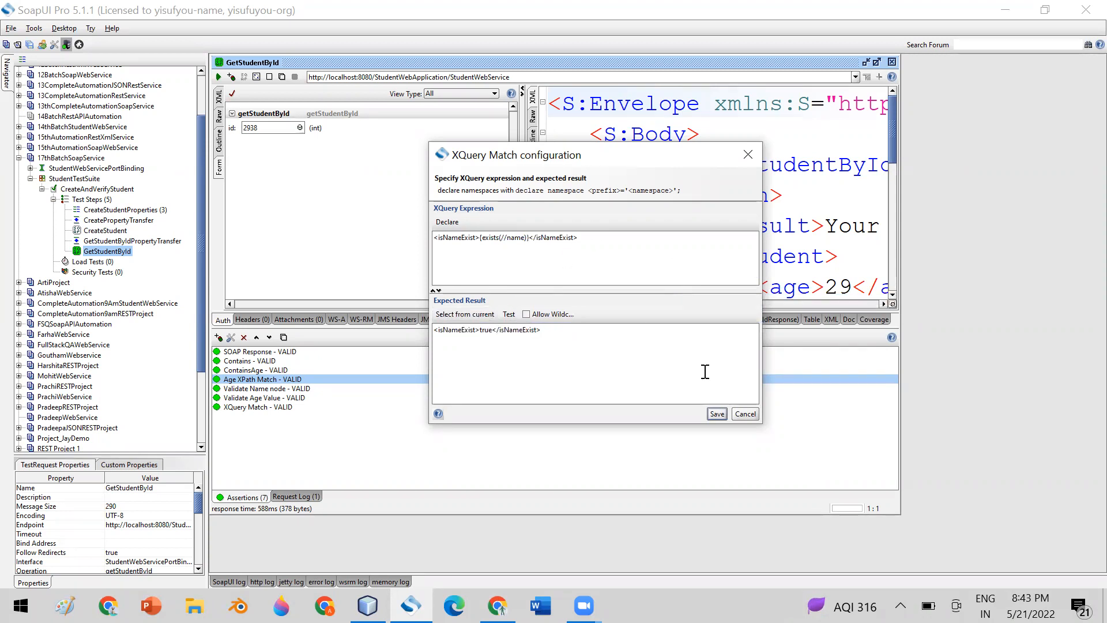
double_click(456, 330)
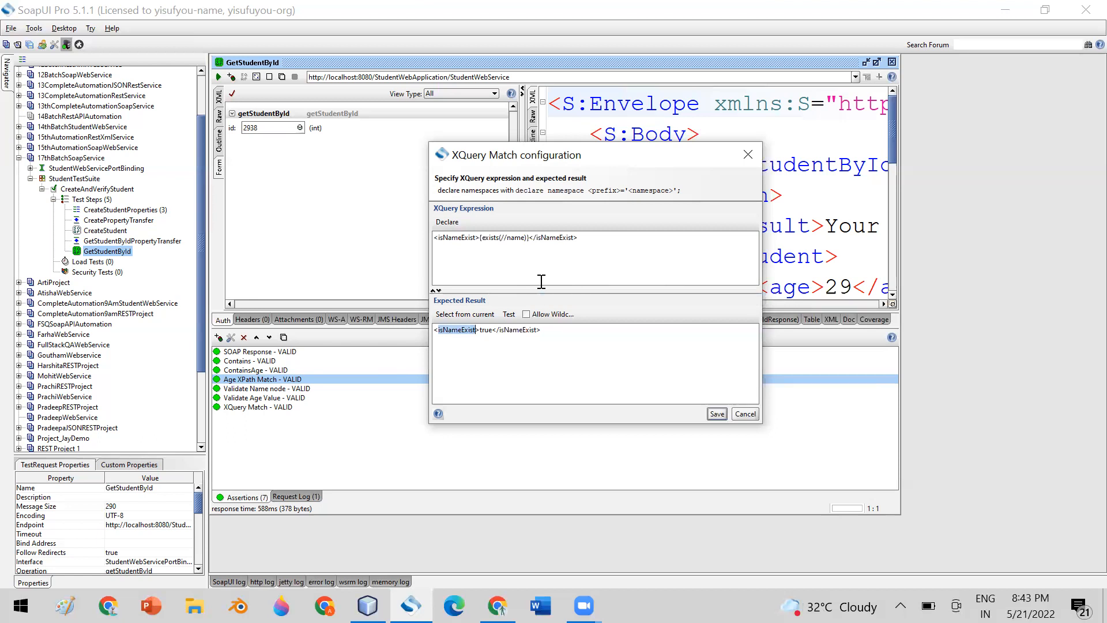
Duplicate the expression line onto a second line below.
left_click_drag(585, 237, 427, 234)
key("ctrl+c")
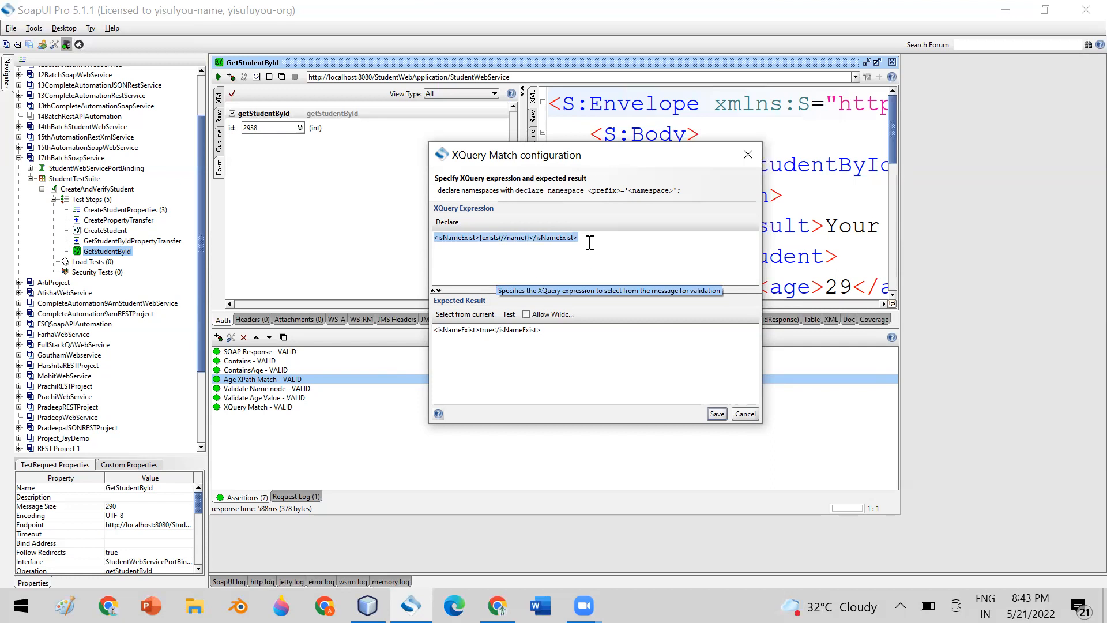
left_click(648, 243)
key("ctrl+v")
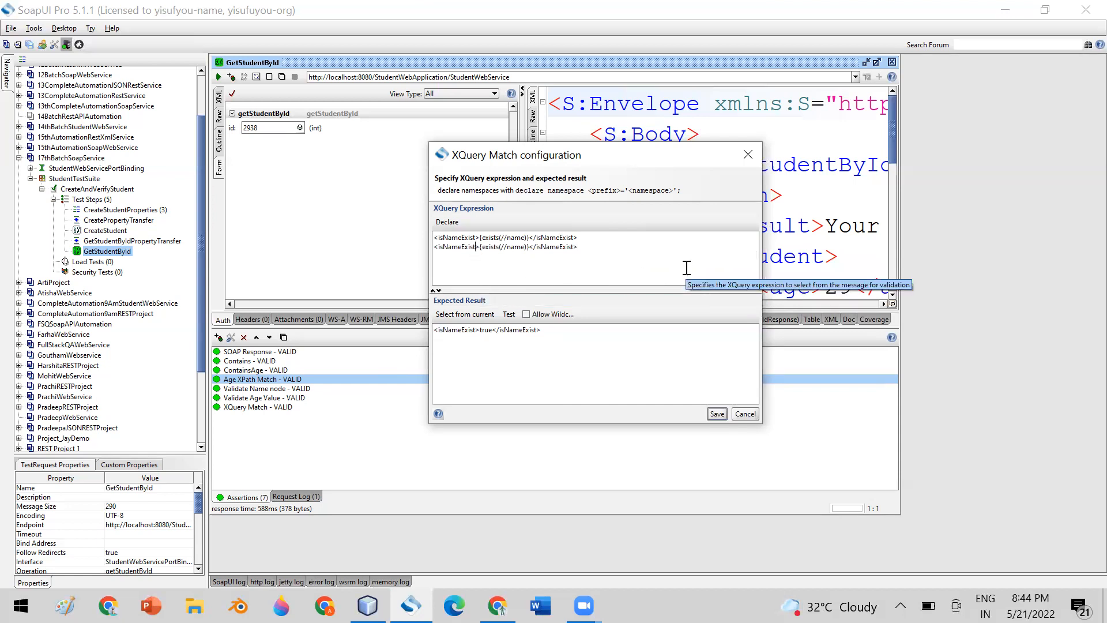
Rename the second line's tags to isAgeExist; regenerating the expected result fails as an invalid expression.
key("Left")
key("BackSpace")
key("BackSpace")
key("BackSpace")
key("BackSpace")
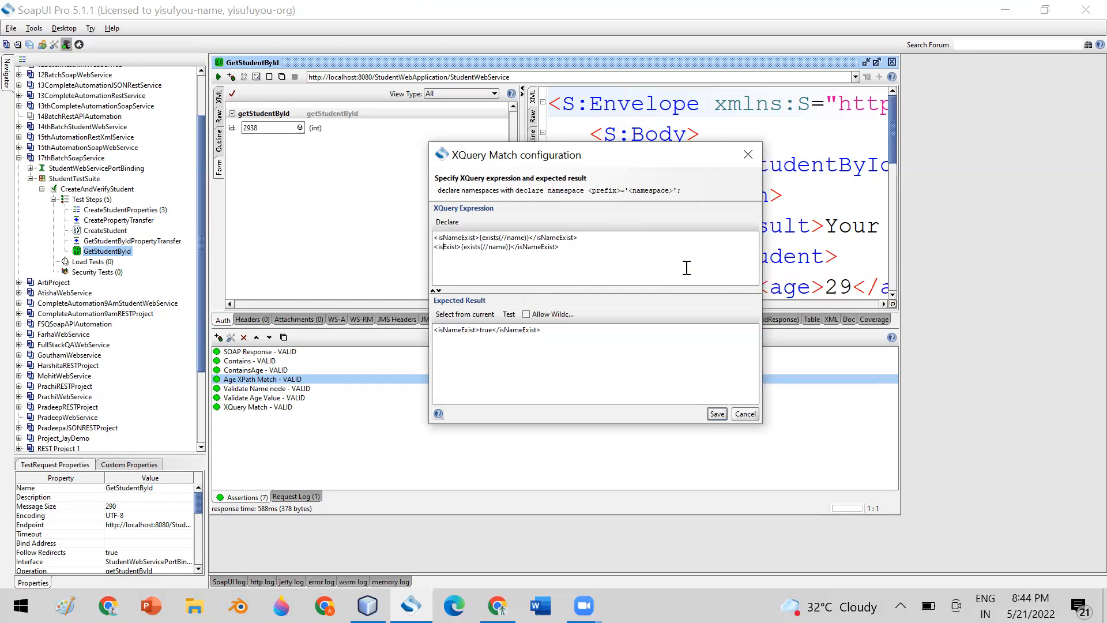
type("Age")
double_click(457, 247)
key("ctrl+c")
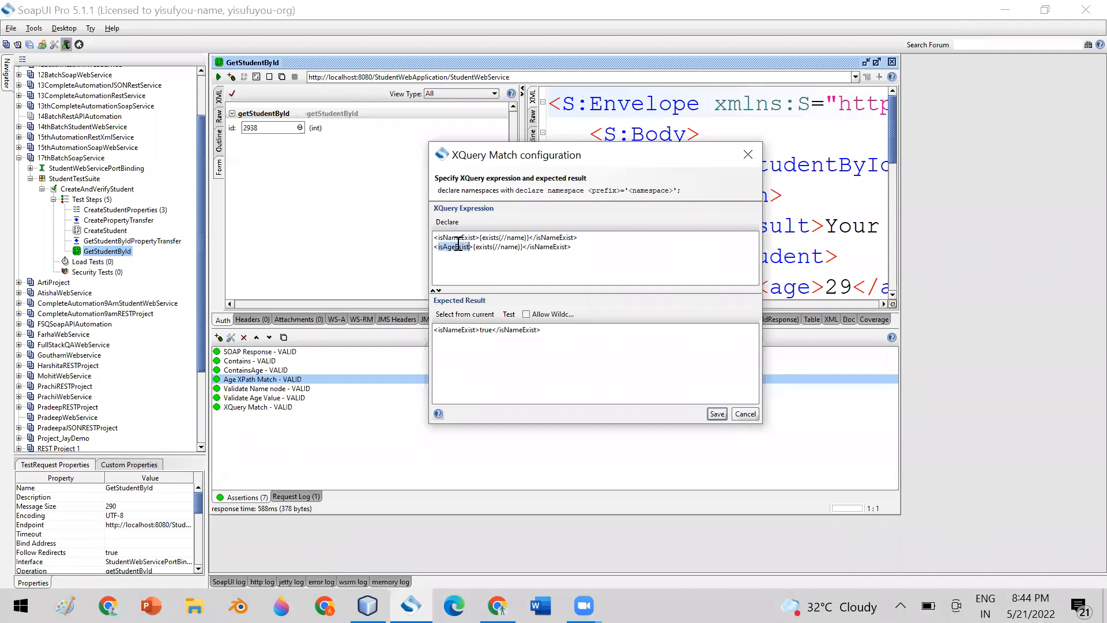
double_click(549, 247)
key("ctrl+v")
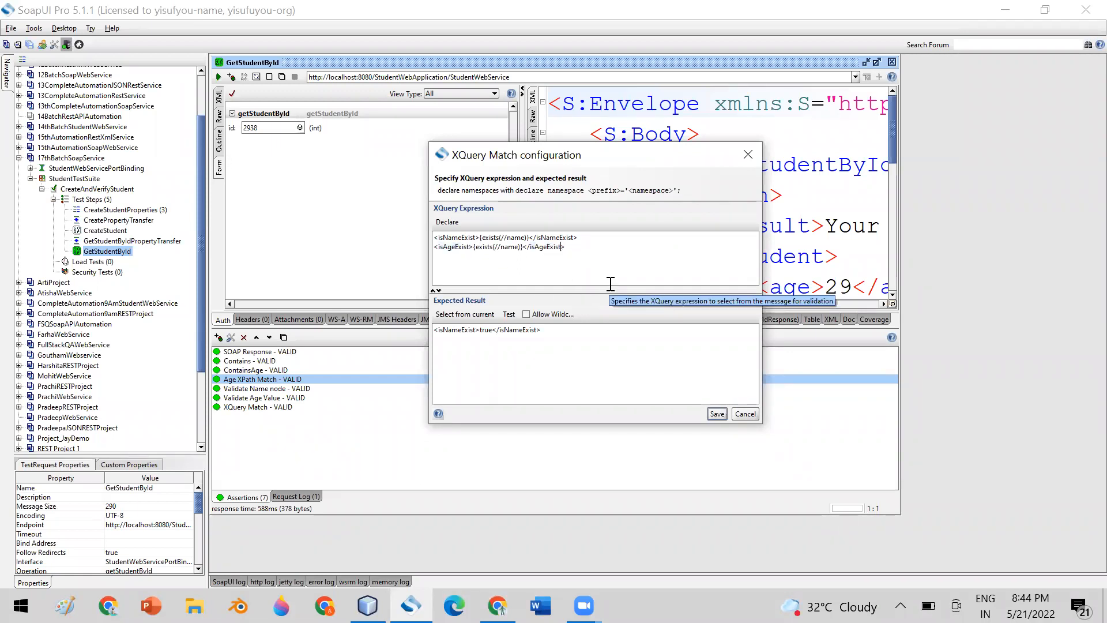
left_click(460, 318)
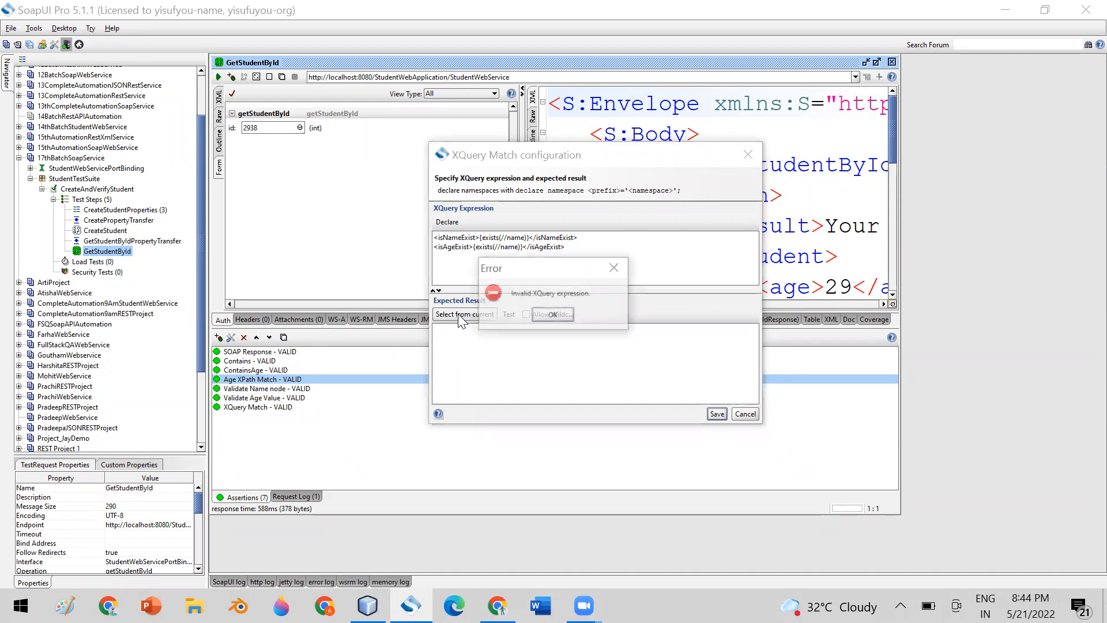
left_click(560, 318)
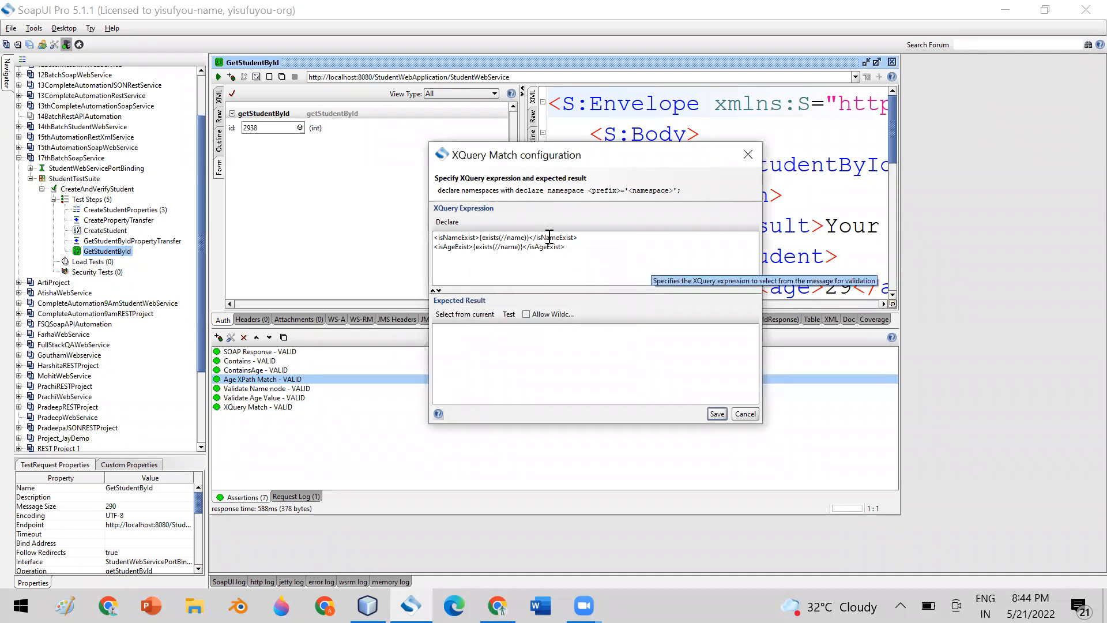
key("ctrl+a")
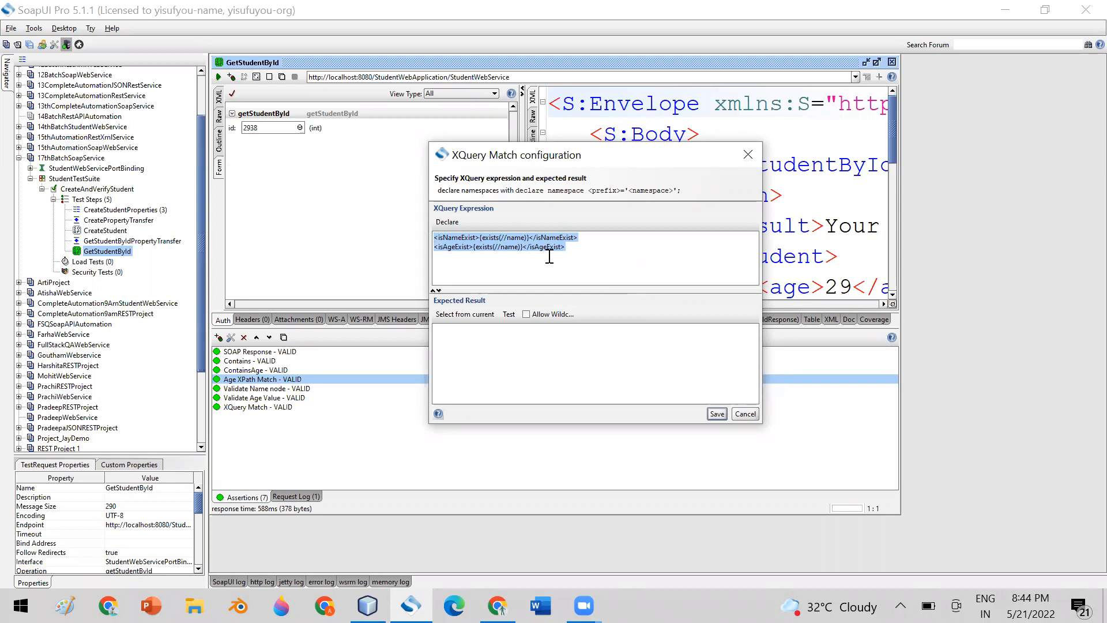
Change the second XQuery line to check exists(//age) instead of name.
left_click(518, 249)
key("BackSpace")
key("BackSpace")
key("BackSpace")
key("BackSpace")
type("age")
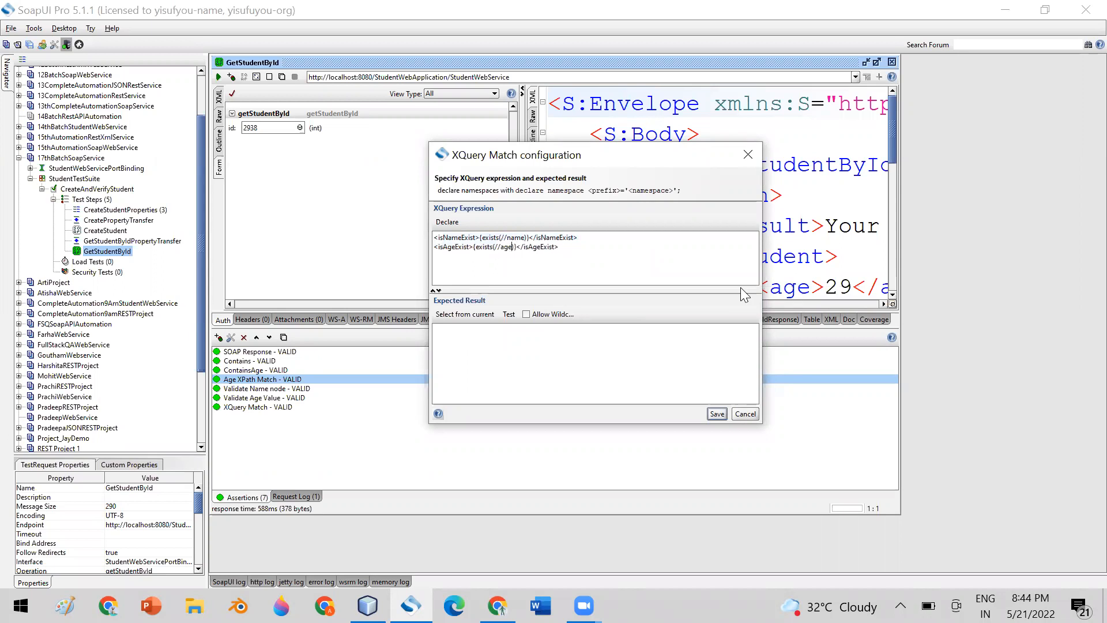
Try Select from current, dismiss the invalid XQuery error, and shift the dialog slightly left.
left_click(472, 313)
left_click(553, 315)
left_click_drag(574, 152, 569, 152)
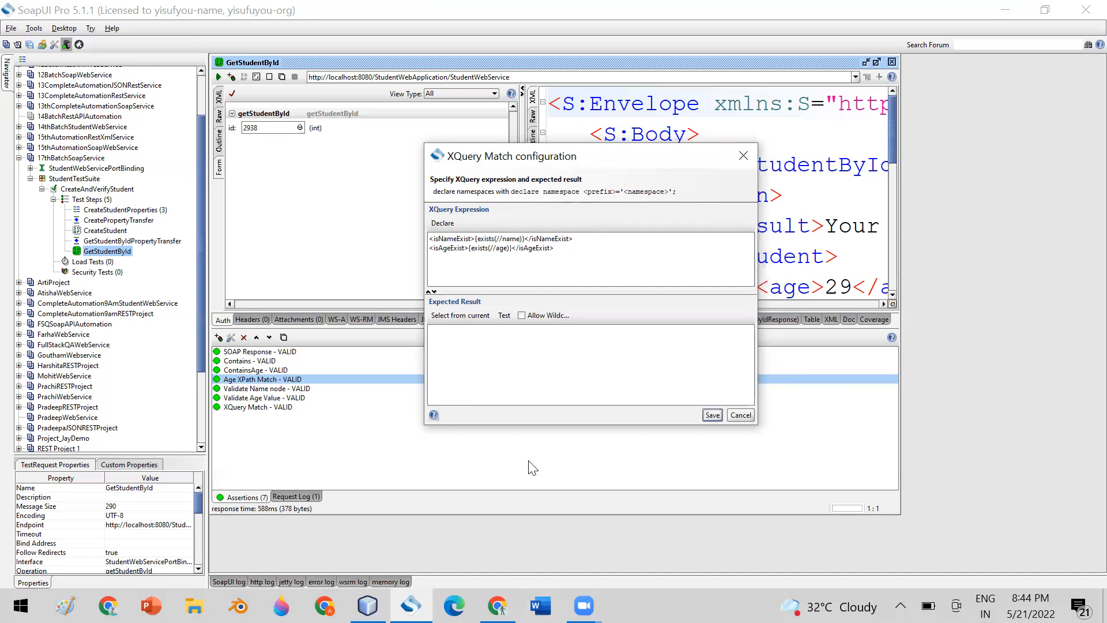
Launch Notepad from the Windows Run prompt.
key("super+r")
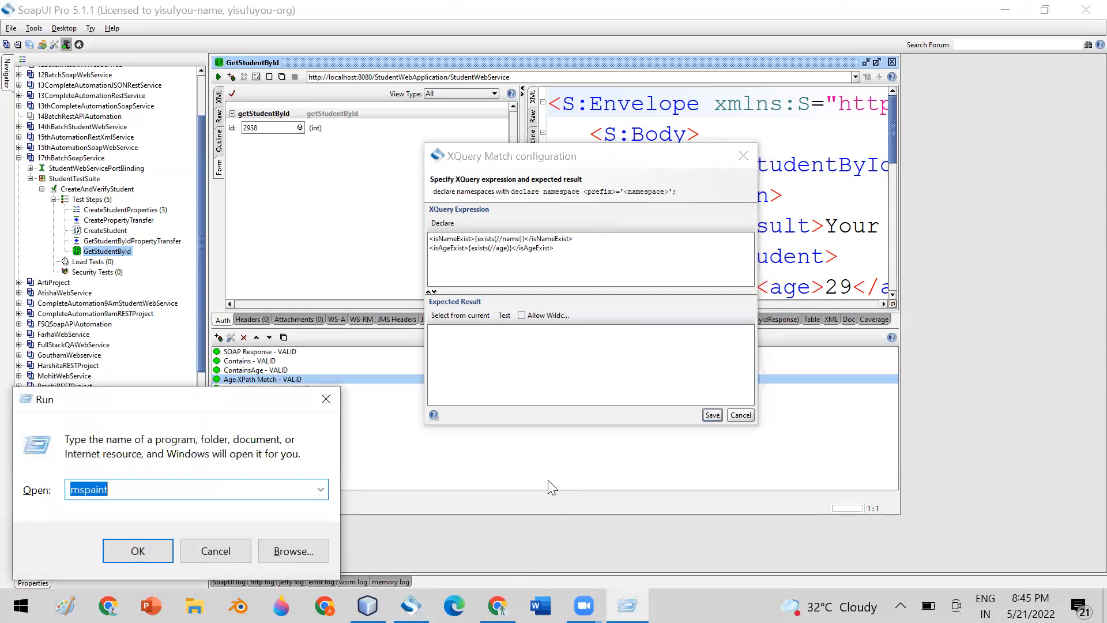
type("noted")
key("BackSpace")
key("BackSpace")
key("Down")
key("Return")
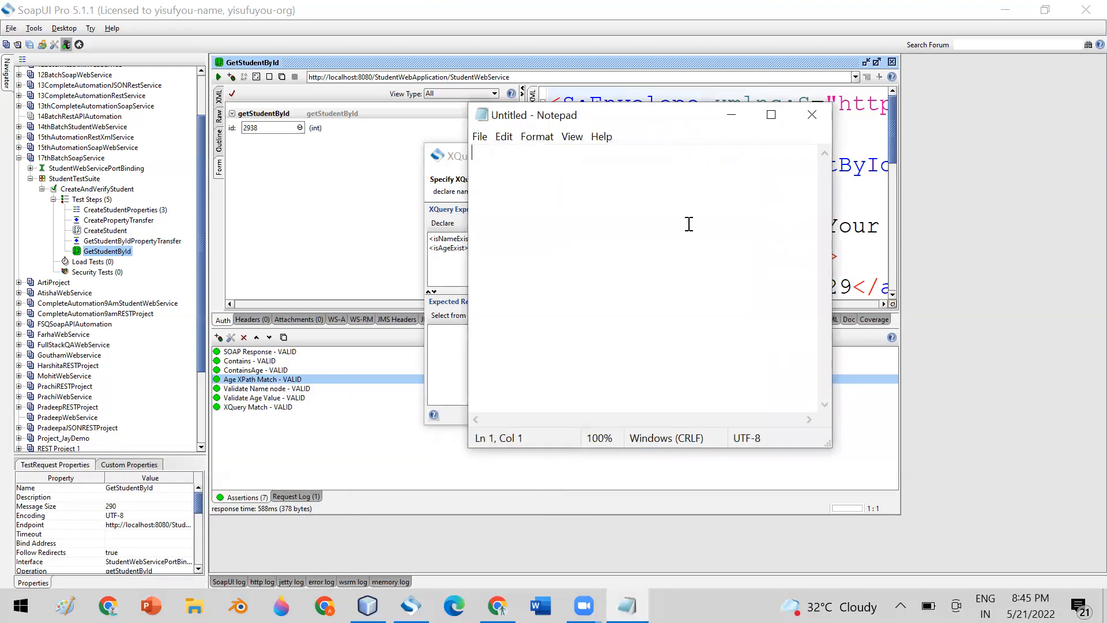
Type an opening <student> tag and a closing </student> tag with blank lines between.
type("<")
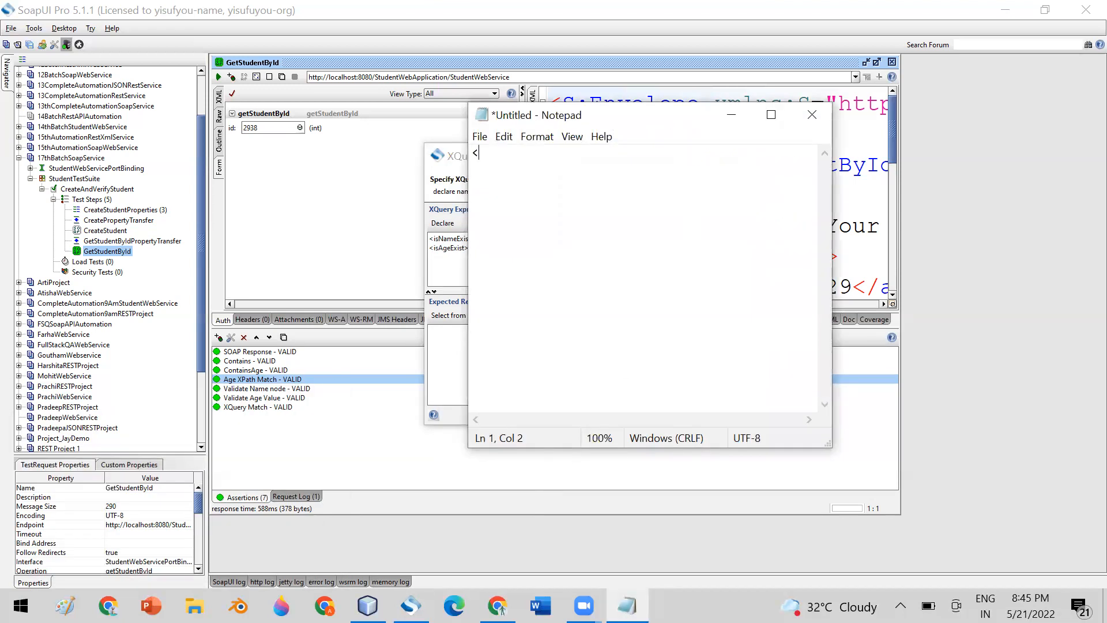
type("student>")
key("Return")
key("Return")
key("Return")
type("</stude")
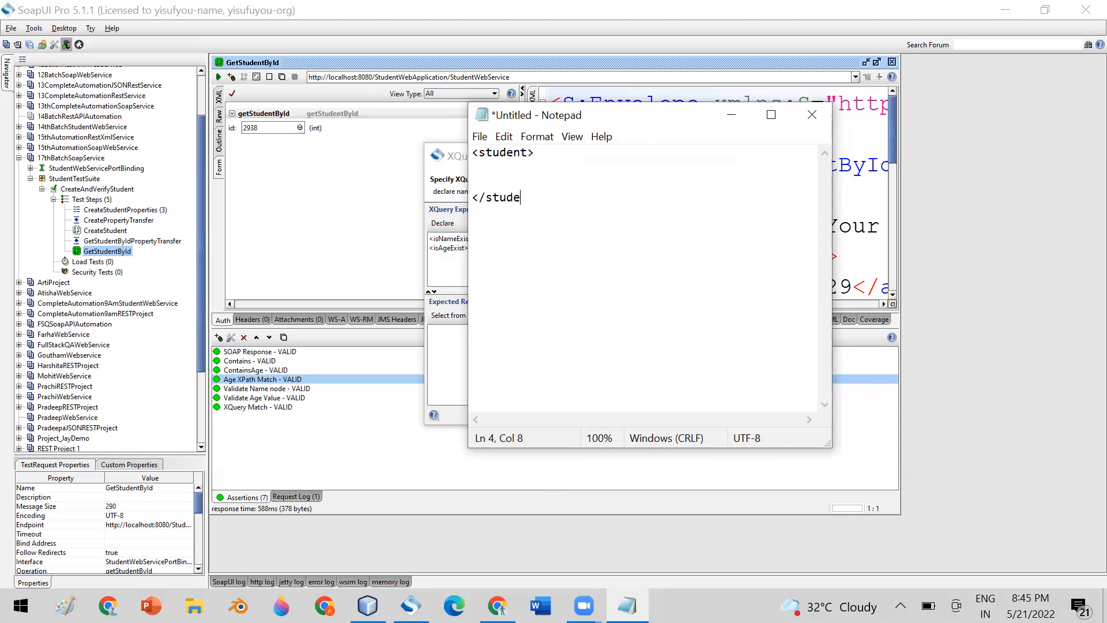
type("nt>")
left_click(509, 167)
left_click_drag(543, 197, 472, 198)
left_click(491, 154)
Rename both the opening and closing tags from student to TestSuite.
left_click(526, 153)
key("BackSpace")
key("BackSpace")
key("BackSpace")
key("BackSpace")
type("TestSuite")
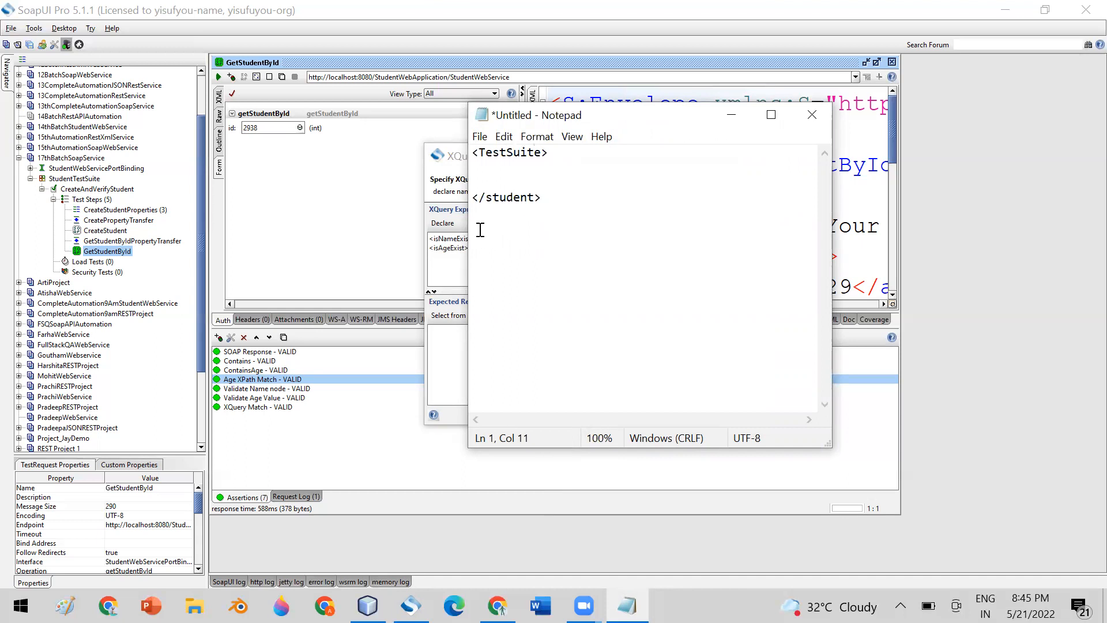
left_click(536, 197)
double_click(518, 153)
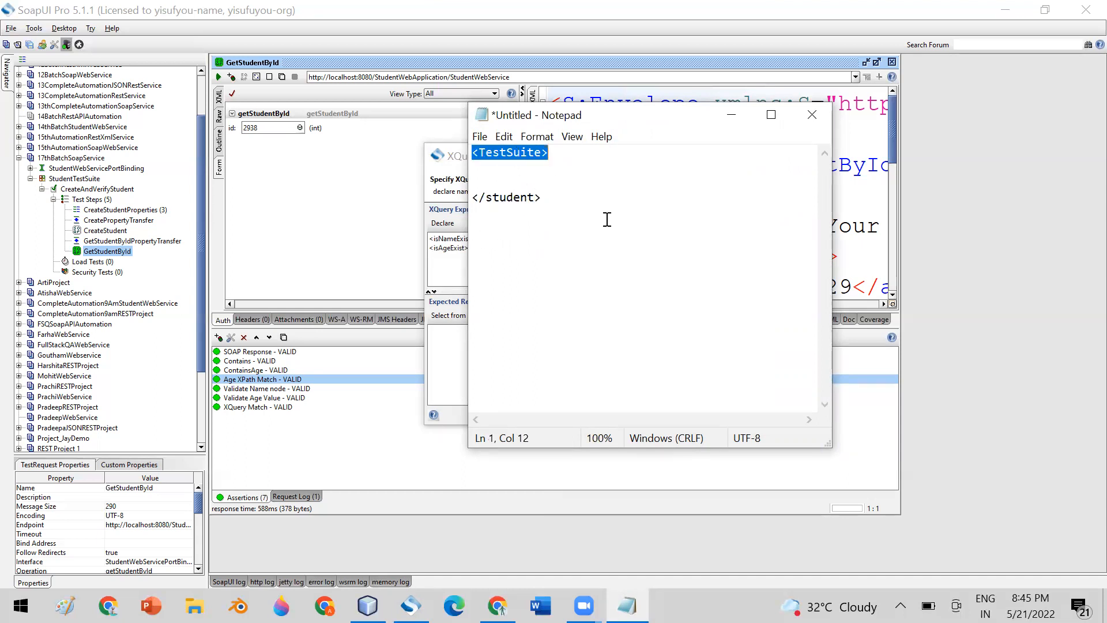
left_click(514, 152)
left_click(535, 197)
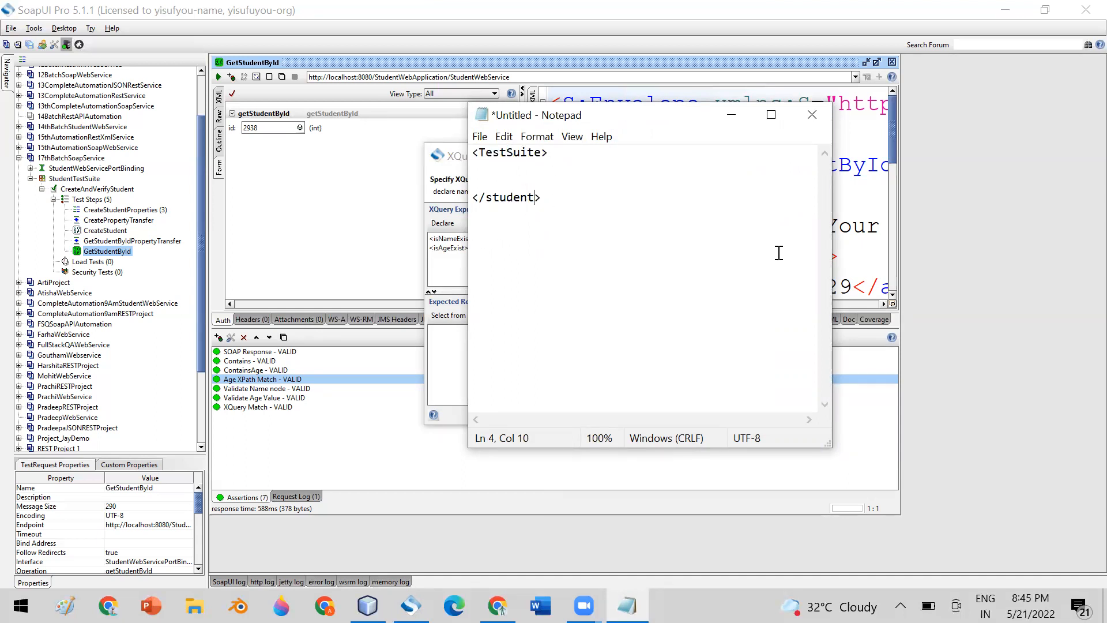
key("BackSpace")
key("BackSpace")
key("BackSpace")
key("BackSpace")
key("BackSpace")
key("BackSpace")
key("BackSpace")
type("TestSuite")
Add an indented <Test name="ModuleOne"> </Test> line inside TestSuite and select it.
left_click(518, 167)
key("Tab")
type("<Test")
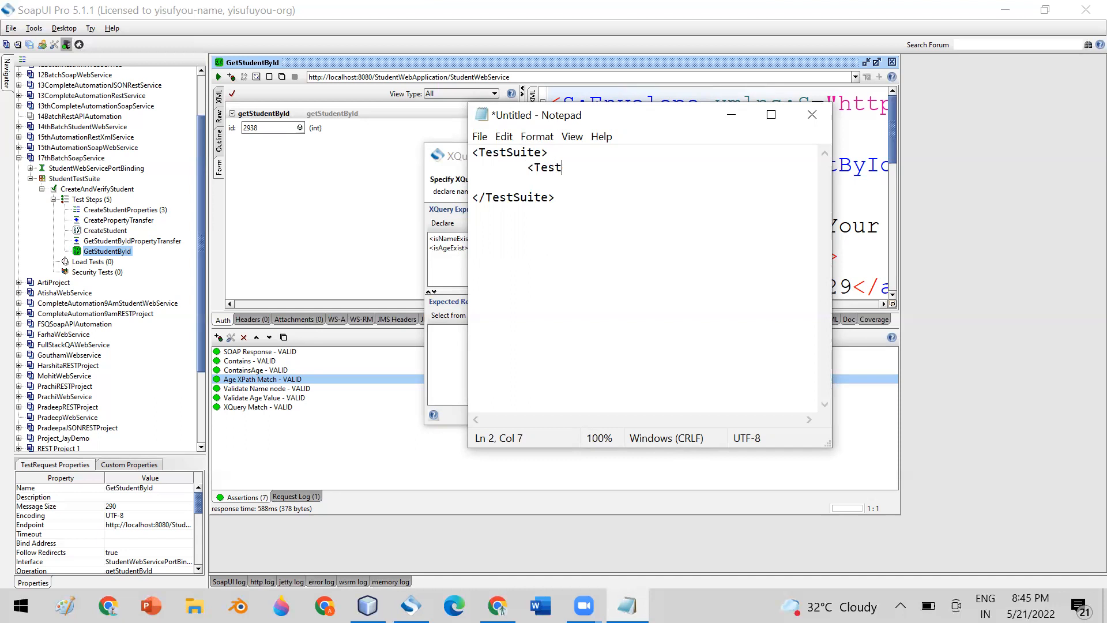
type(" >")
key("Return")
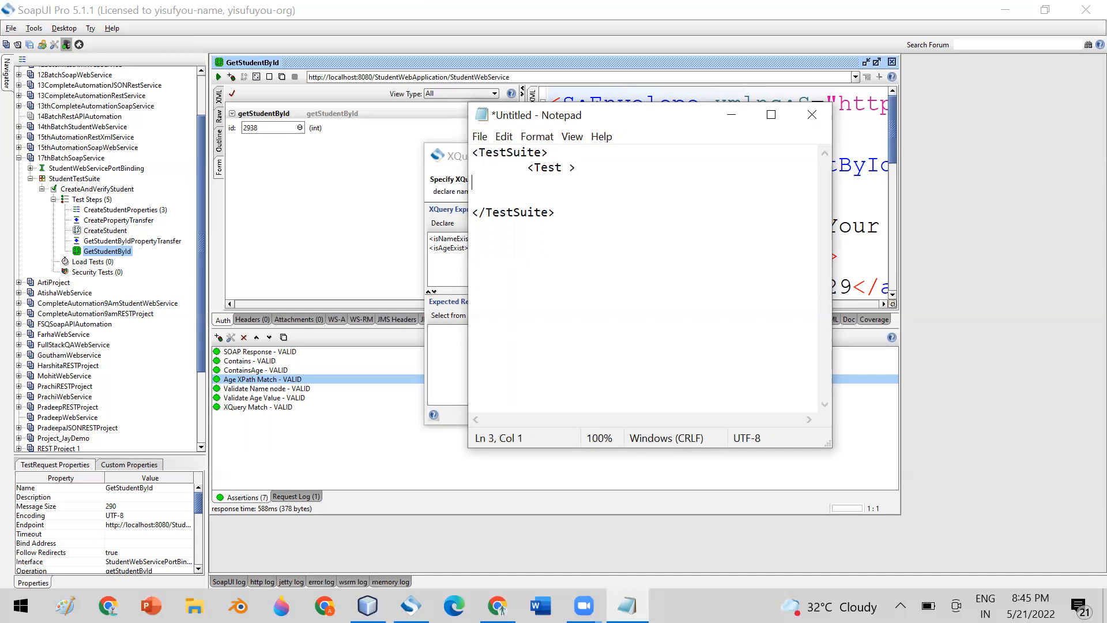
type("</Test>")
left_click(578, 167)
key("Delete")
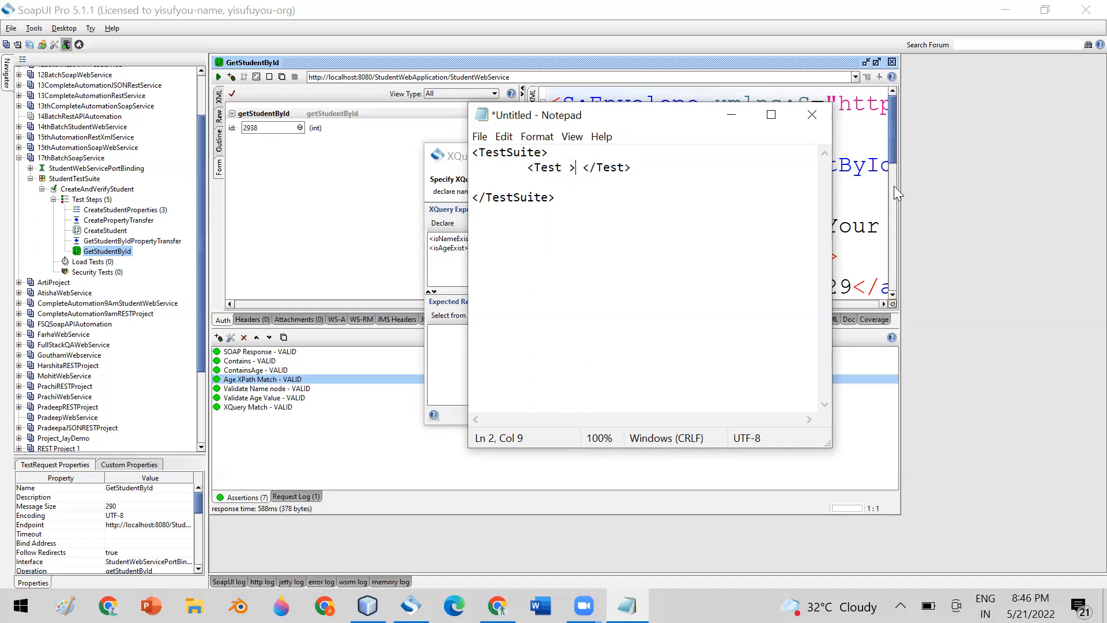
left_click(571, 167)
type("name=")
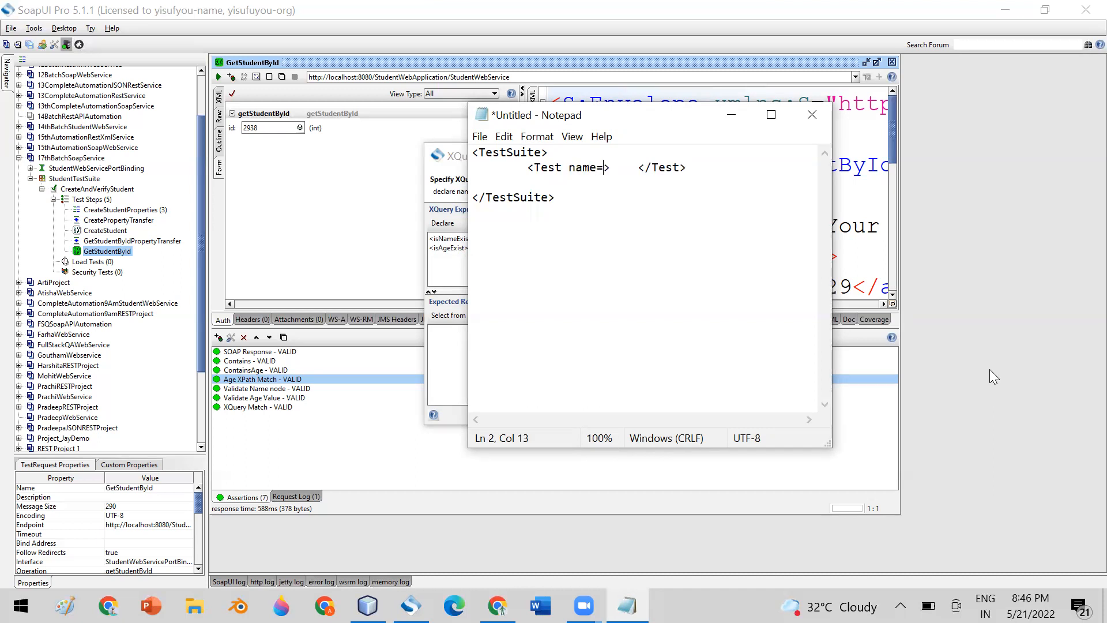
type("\"\"")
type("Module")
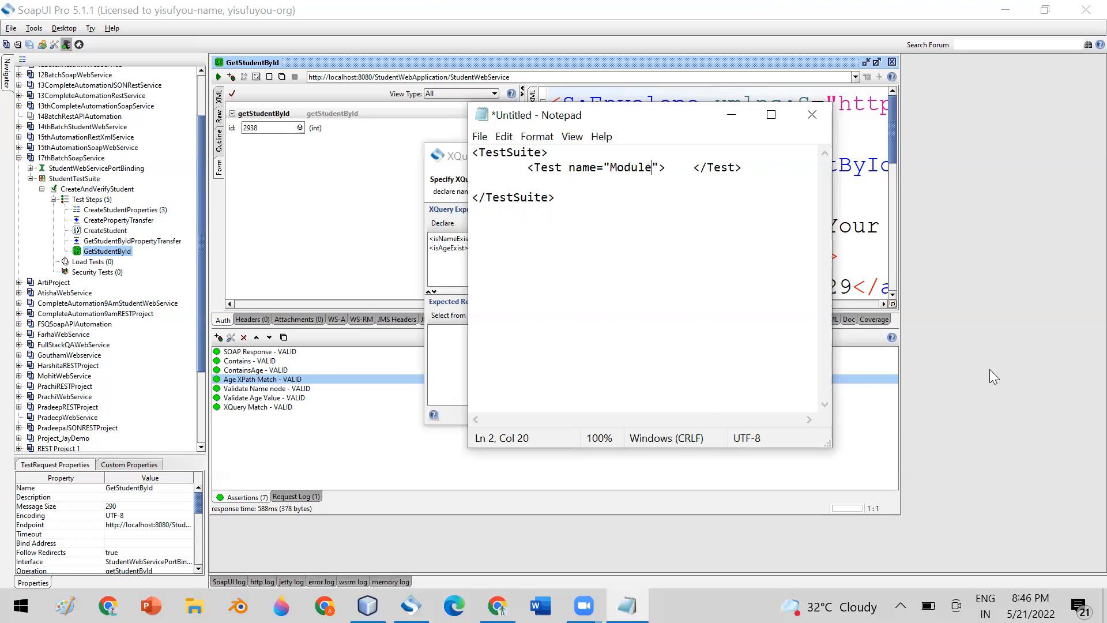
type("One")
left_click_drag(527, 167, 749, 167)
key("ctrl+c")
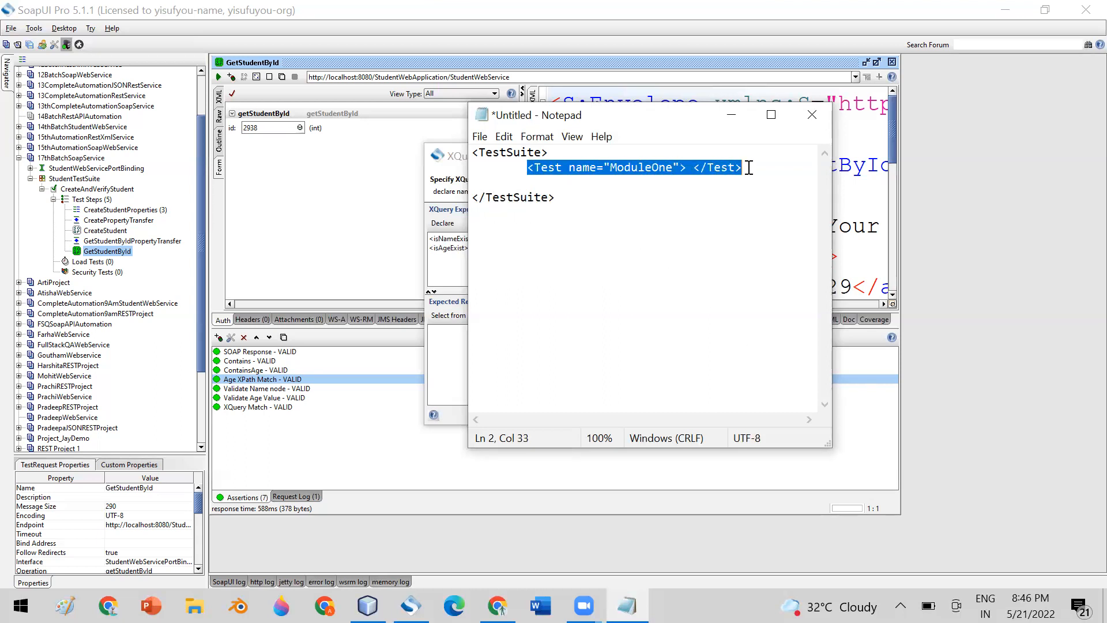
Paste a copy of the ModuleOne Test line below it and rename it ModuleTwo.
left_click(751, 167)
key("Return")
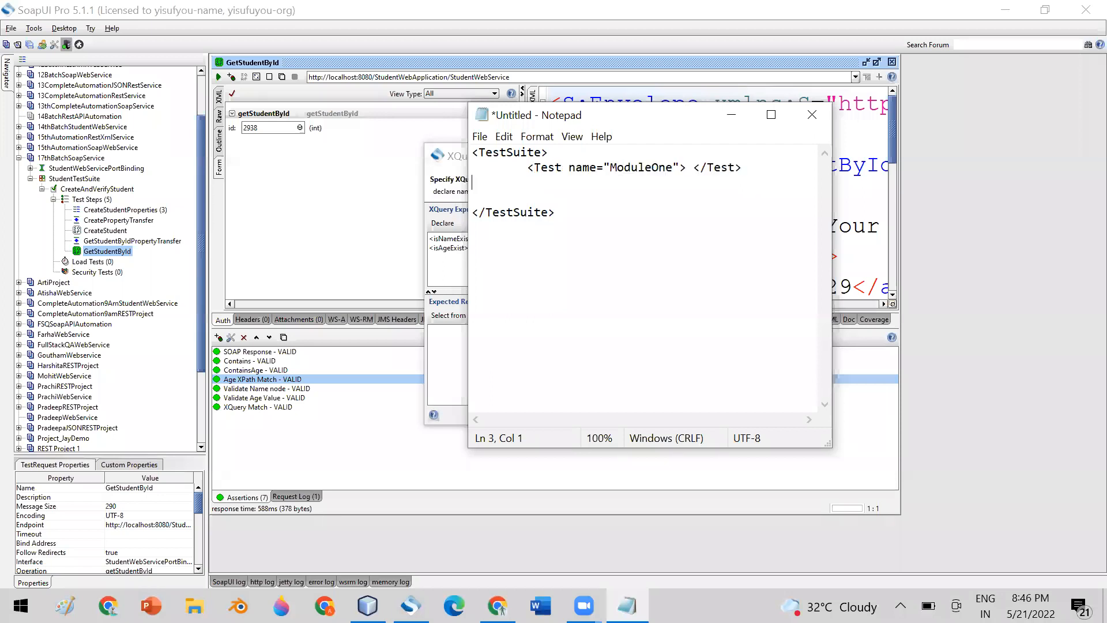
key("ctrl+v")
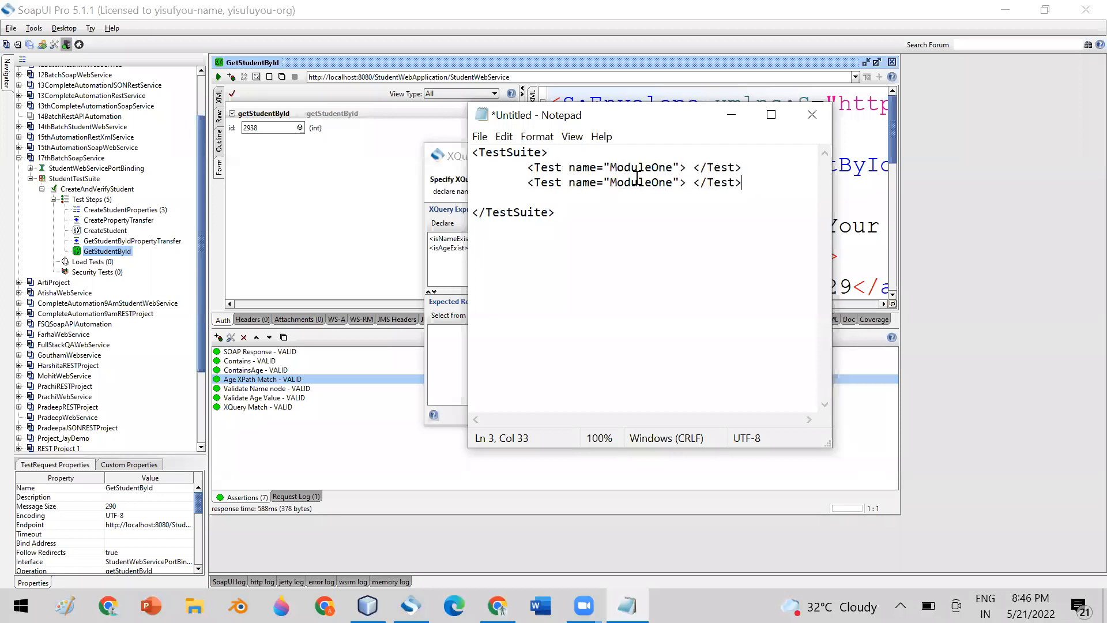
left_click_drag(653, 183, 673, 183)
type("Two")
Replace the TestSuite wrapper with just the ModuleOne and ModuleTwo Test lines.
left_click_drag(527, 167, 744, 183)
key("ctrl+c")
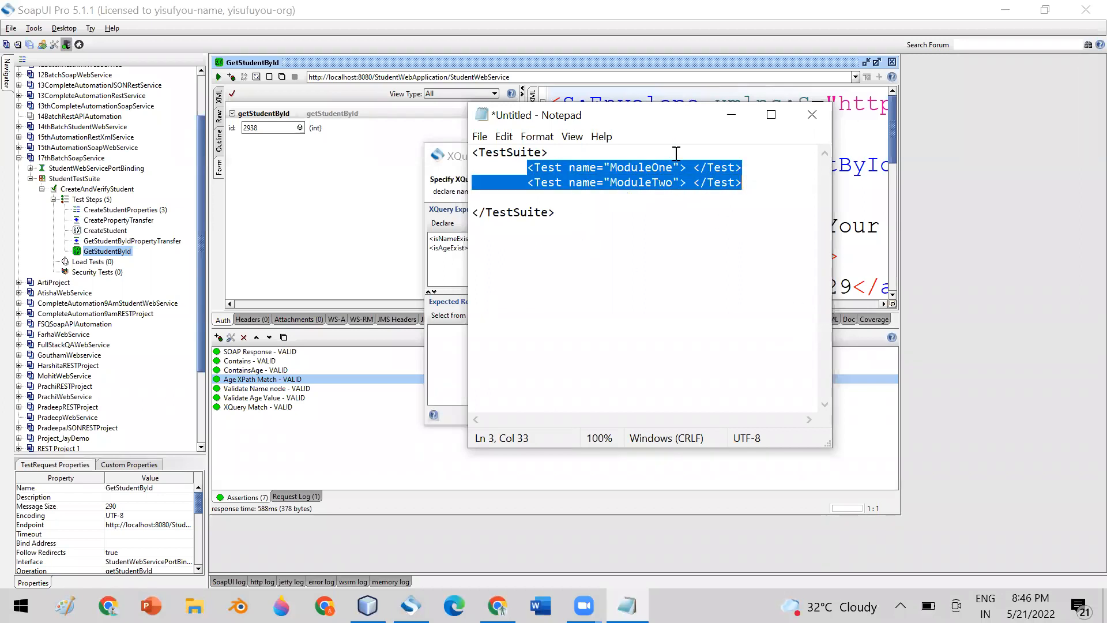
left_click_drag(473, 153, 747, 183)
left_click(584, 236)
key("BackSpace")
left_click_drag(555, 199, 479, 154)
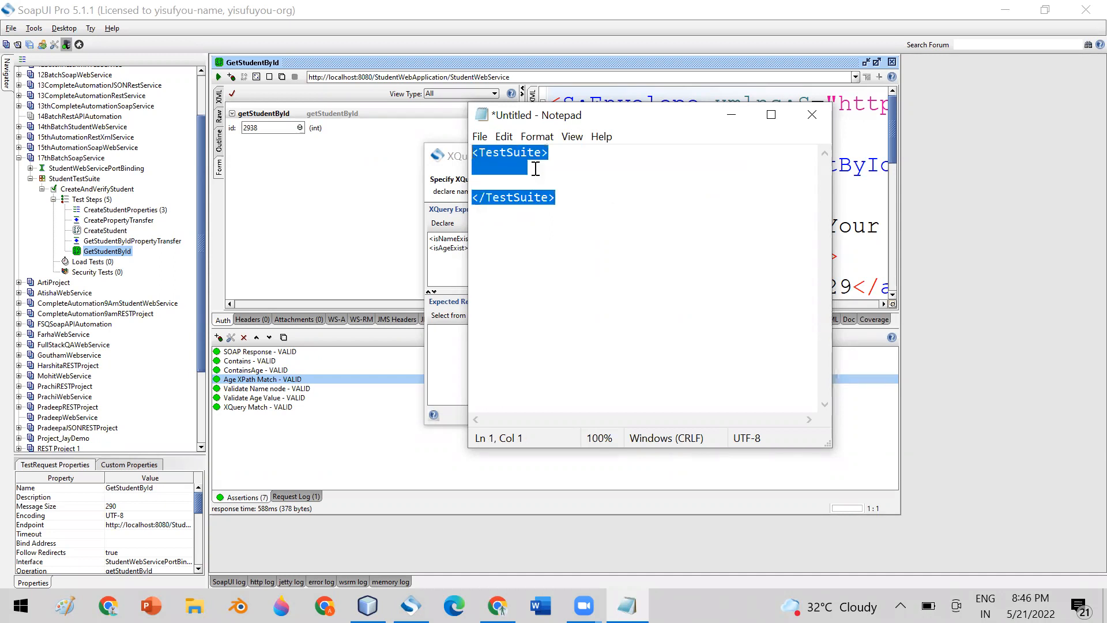
key("ctrl+v")
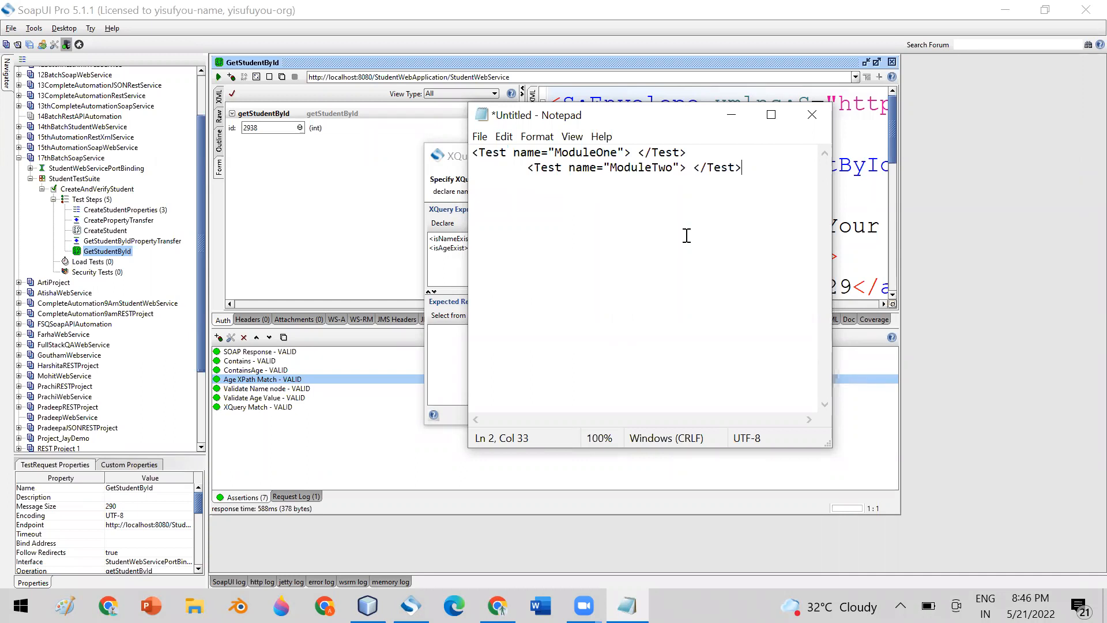
left_click_drag(468, 153, 745, 169)
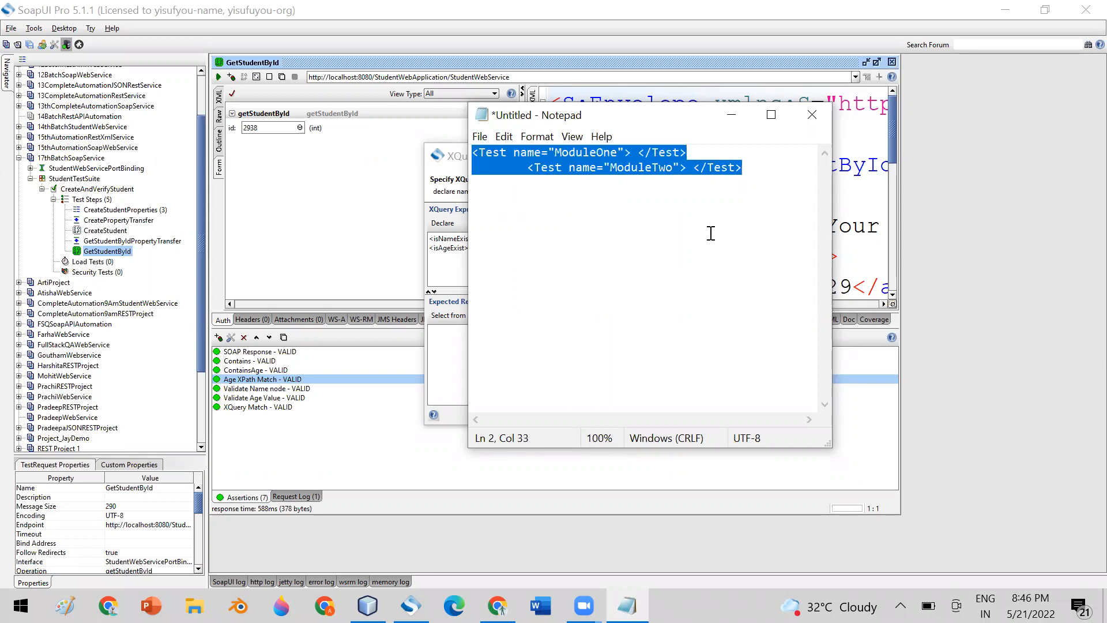
key("ctrl+z")
key("ctrl+z")
key("ctrl+z")
key("ctrl+z")
key("ctrl+z")
key("ctrl+z")
key("Right")
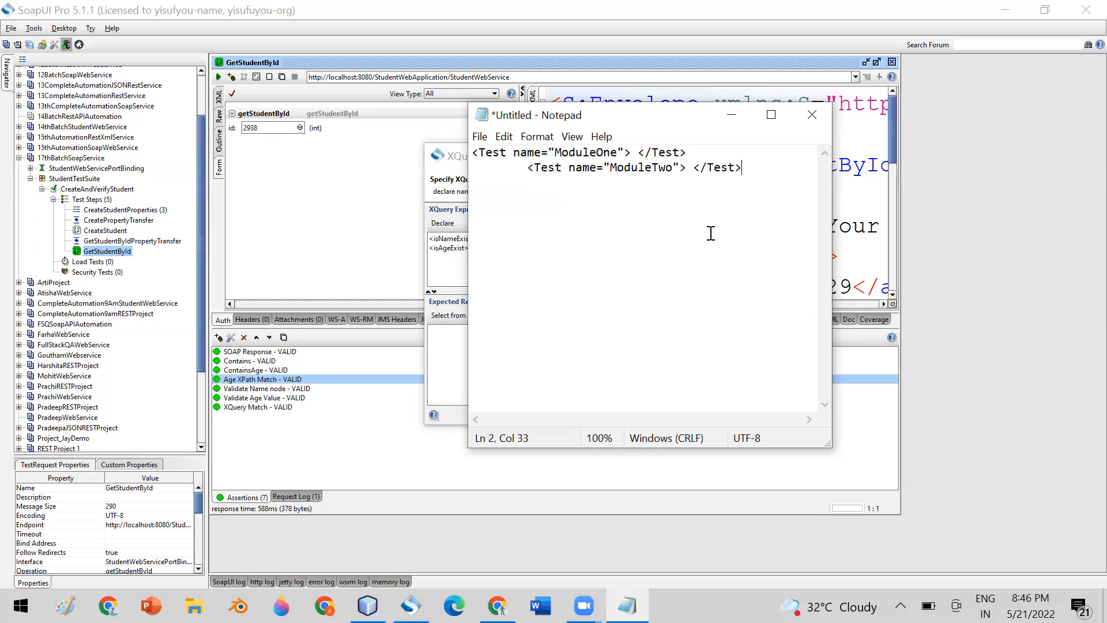
key("ctrl+a")
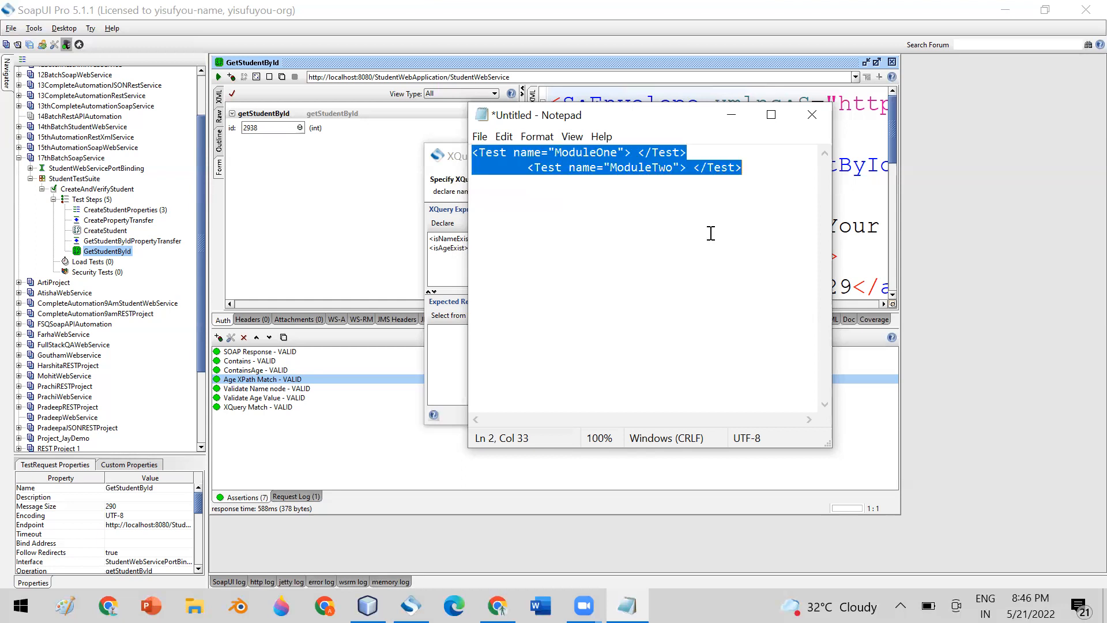
left_click(652, 228)
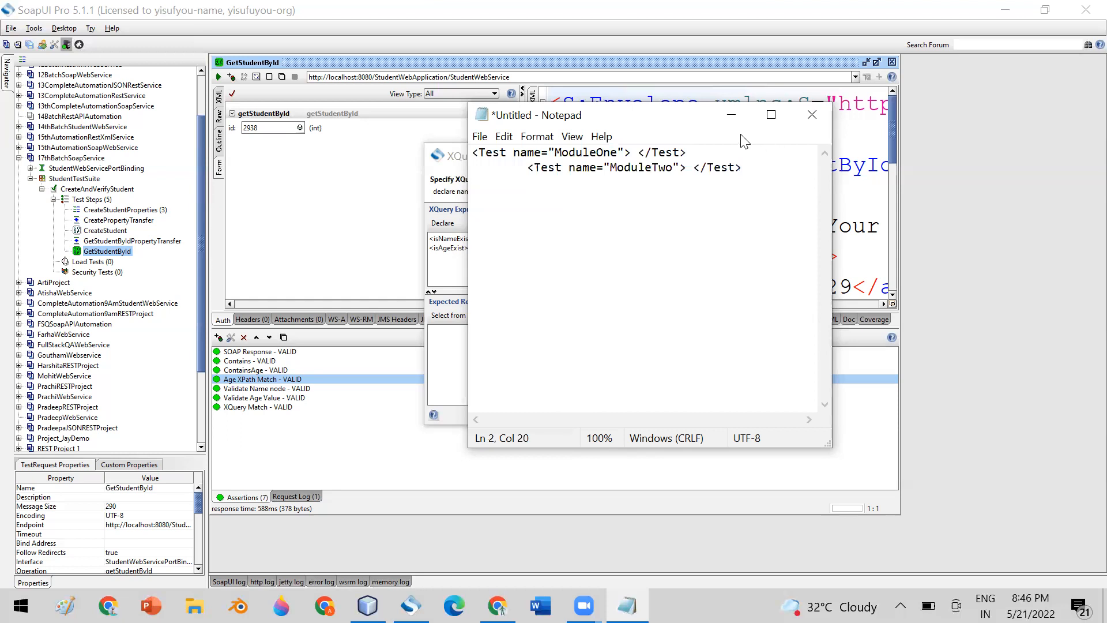
Back in SoapUI, insert a new <result> first line above the isNameExist and isAgeExist checks.
left_click(730, 117)
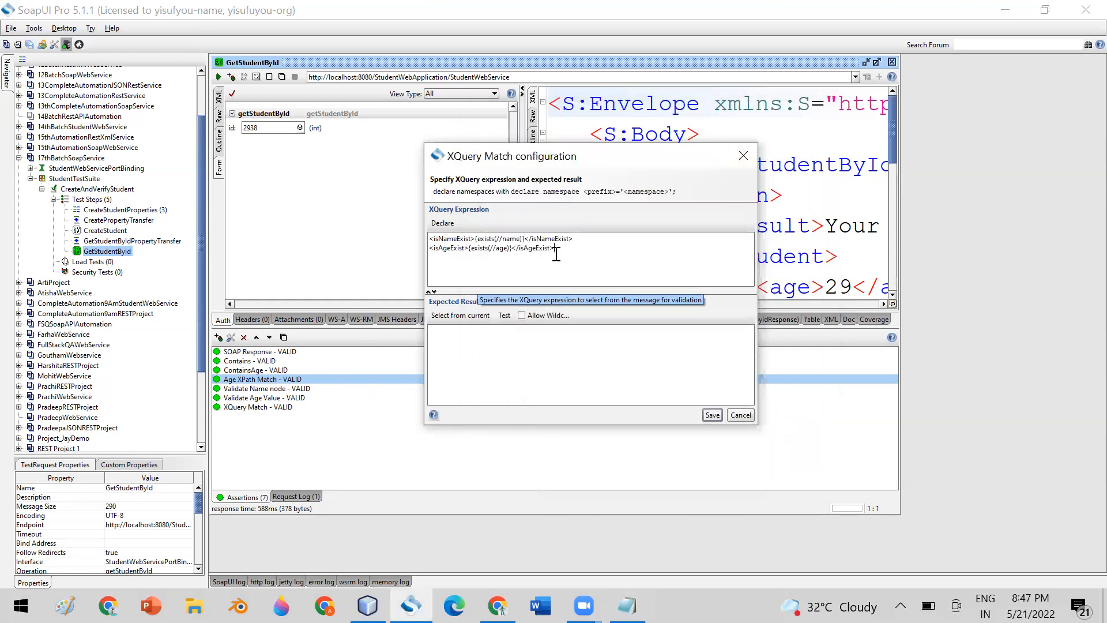
left_click_drag(556, 250, 429, 236)
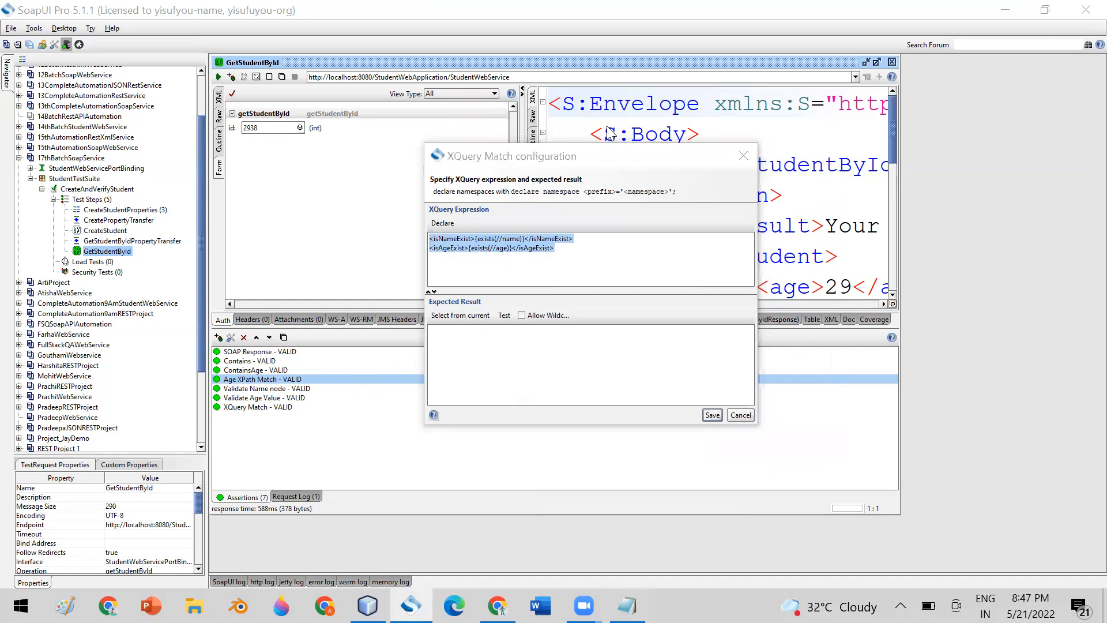
left_click(433, 242)
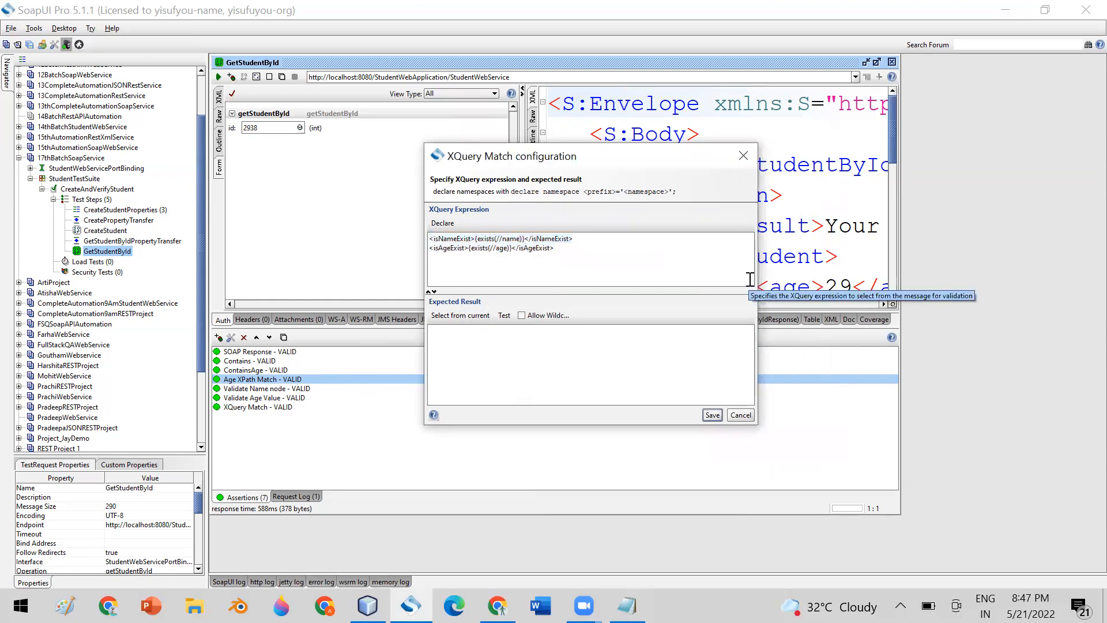
key("Return")
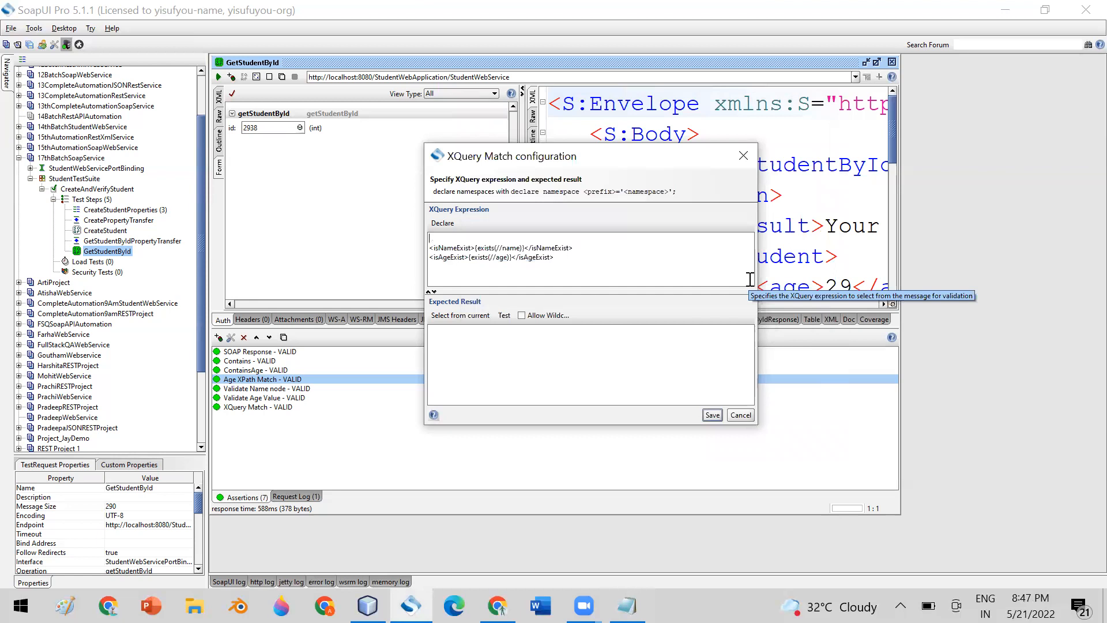
type("<result>")
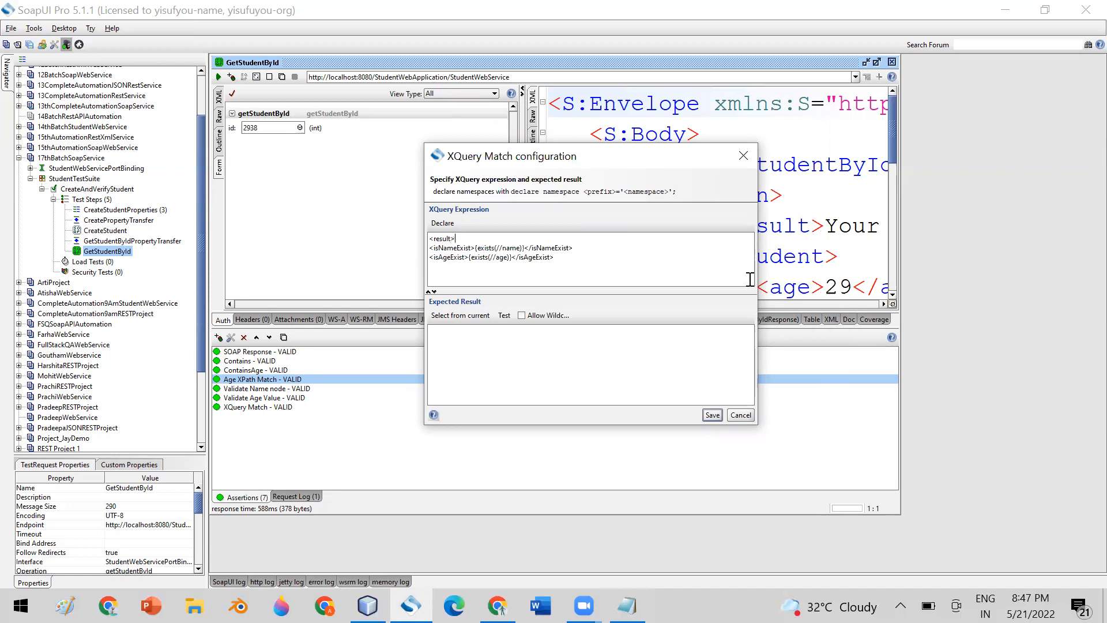
left_click(563, 257)
left_click(450, 316)
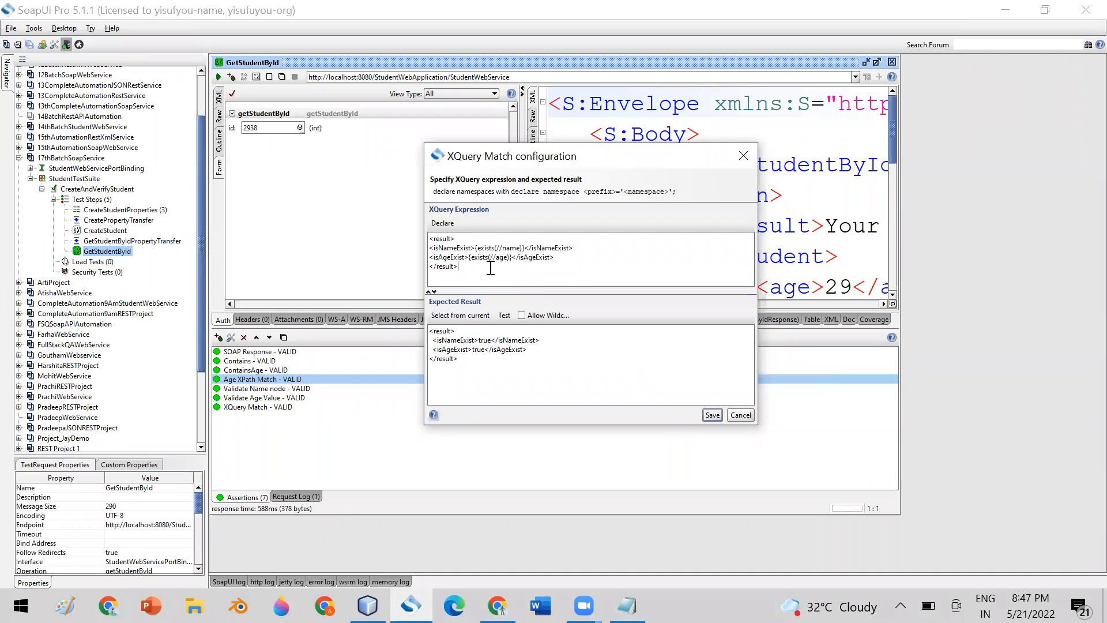
left_click_drag(473, 269, 430, 232)
left_click_drag(471, 363, 427, 330)
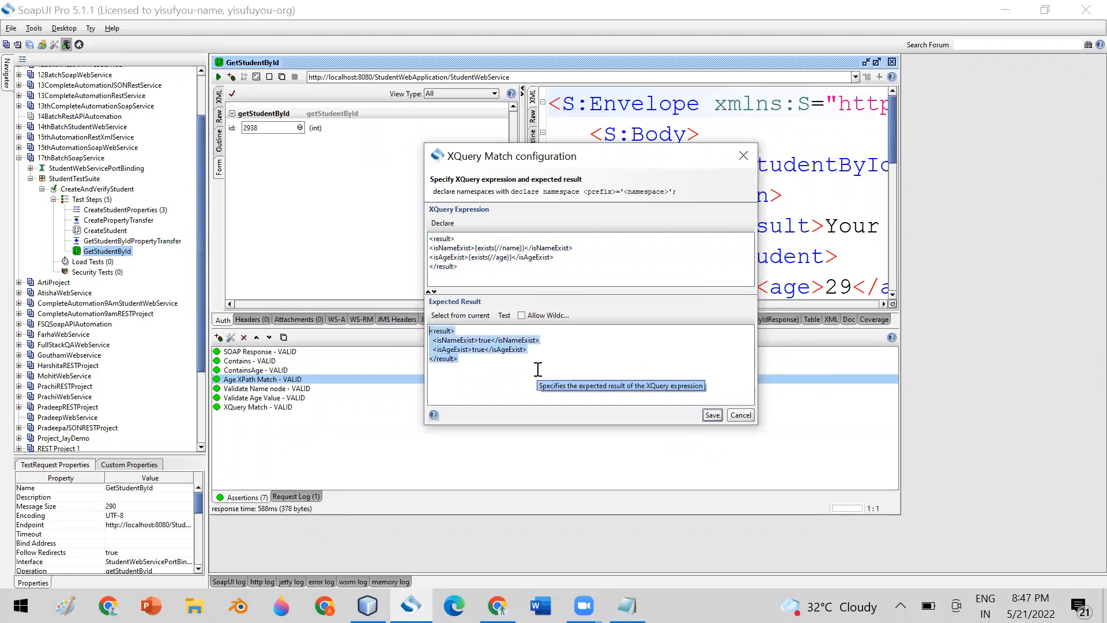
left_click_drag(575, 248, 428, 247)
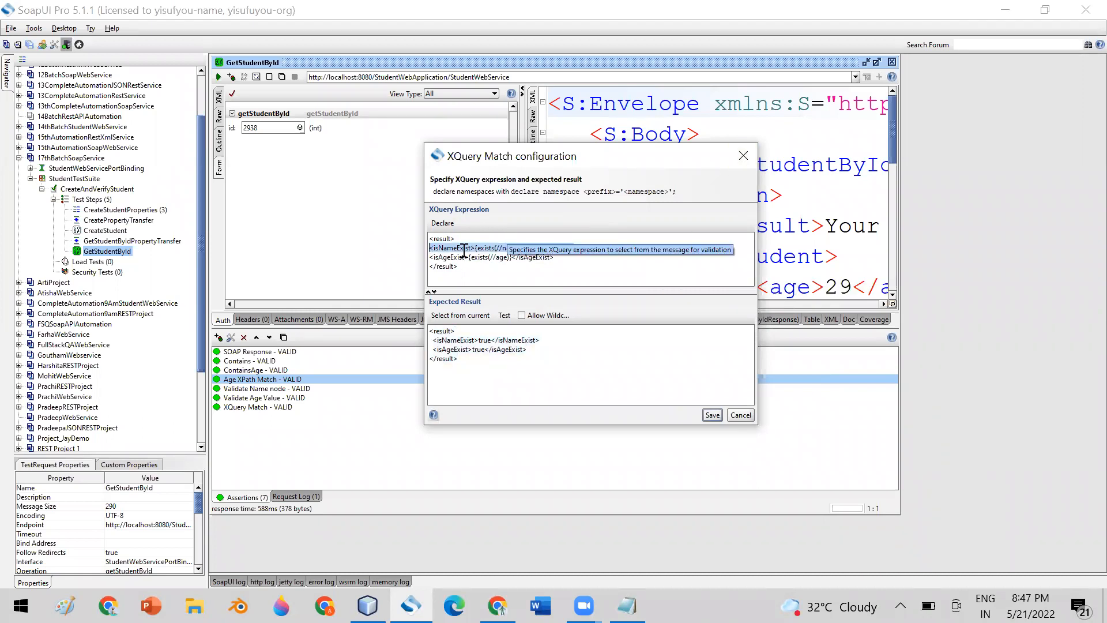
left_click_drag(599, 255, 419, 247)
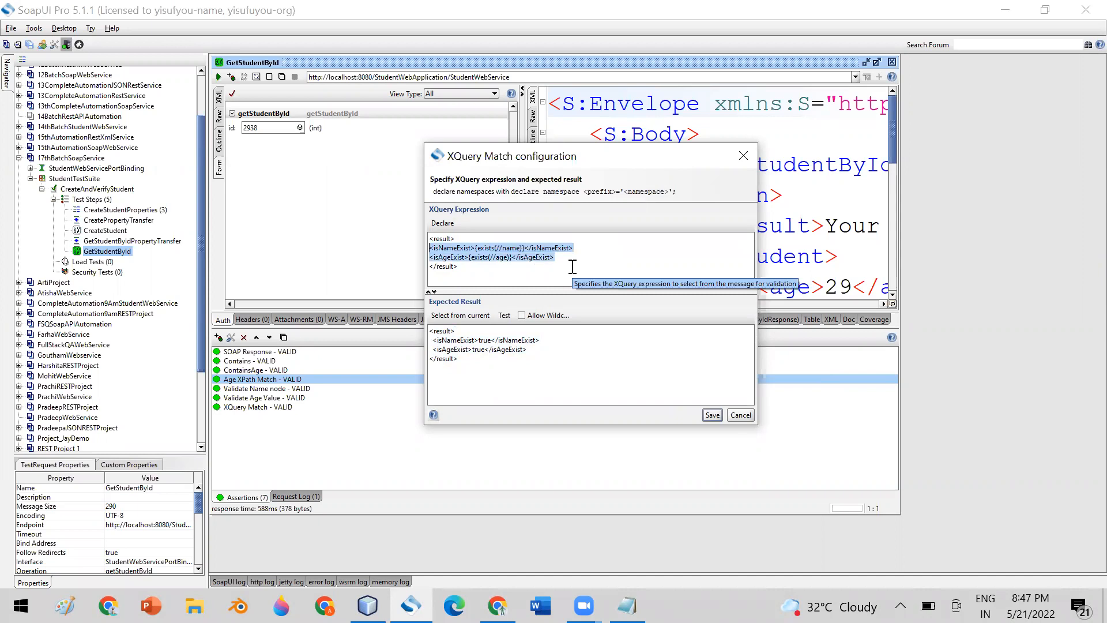
Rename the root tags to salman and refresh the expected result.
left_click(454, 242)
key("BackSpace")
key("BackSpace")
key("BackSpace")
key("BackSpace")
key("BackSpace")
type("s")
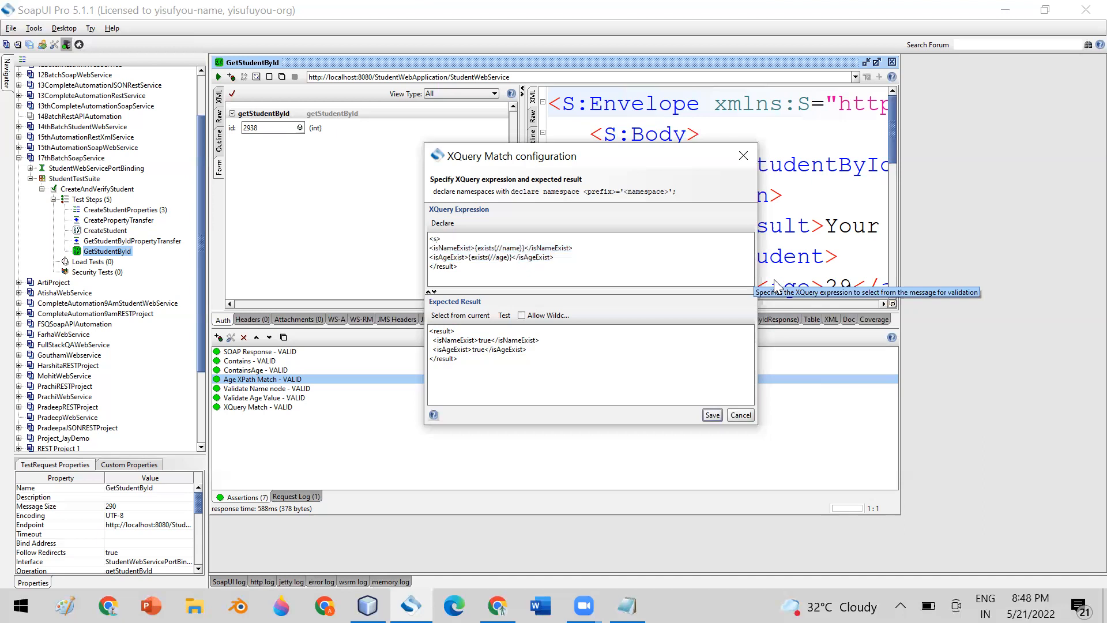
type("alman")
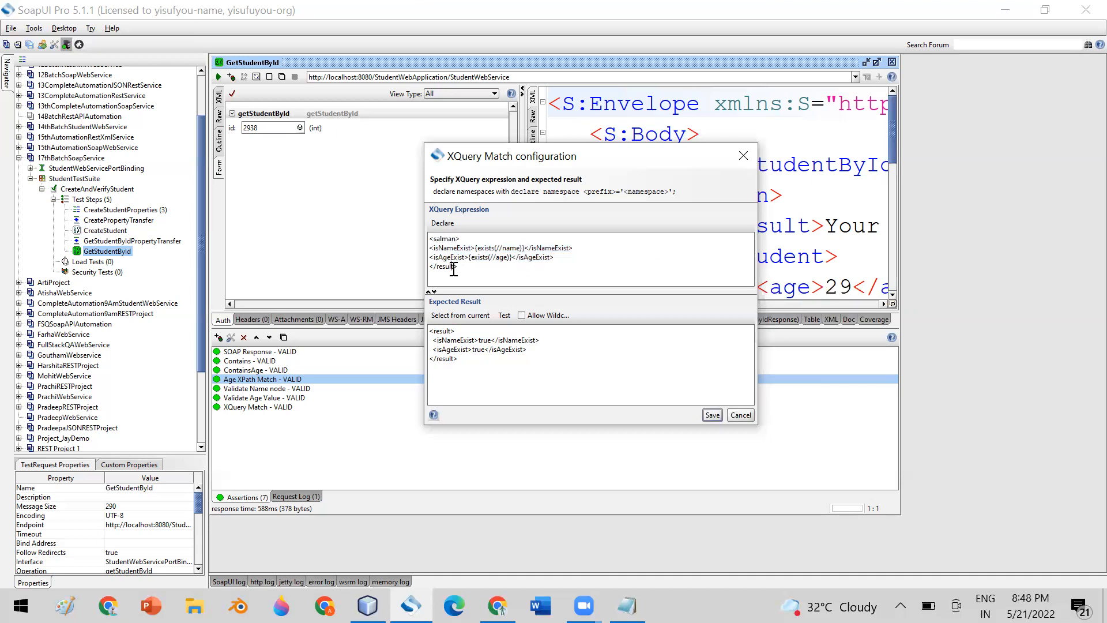
key("BackSpace")
key("BackSpace")
key("BackSpace")
key("BackSpace")
type("salman")
left_click(460, 316)
Rename the salman root tags back to result.
left_click(552, 267)
key("Left")
key("BackSpace")
key("BackSpace")
key("BackSpace")
type("resu")
key("Up")
key("Up")
key("Up")
key("BackSpace")
key("BackSpace")
key("BackSpace")
key("BackSpace")
key("BackSpace")
key("BackSpace")
type("resul")
Duplicate the isAgeExist expression line beneath itself.
left_click(574, 259)
left_click_drag(574, 259, 430, 258)
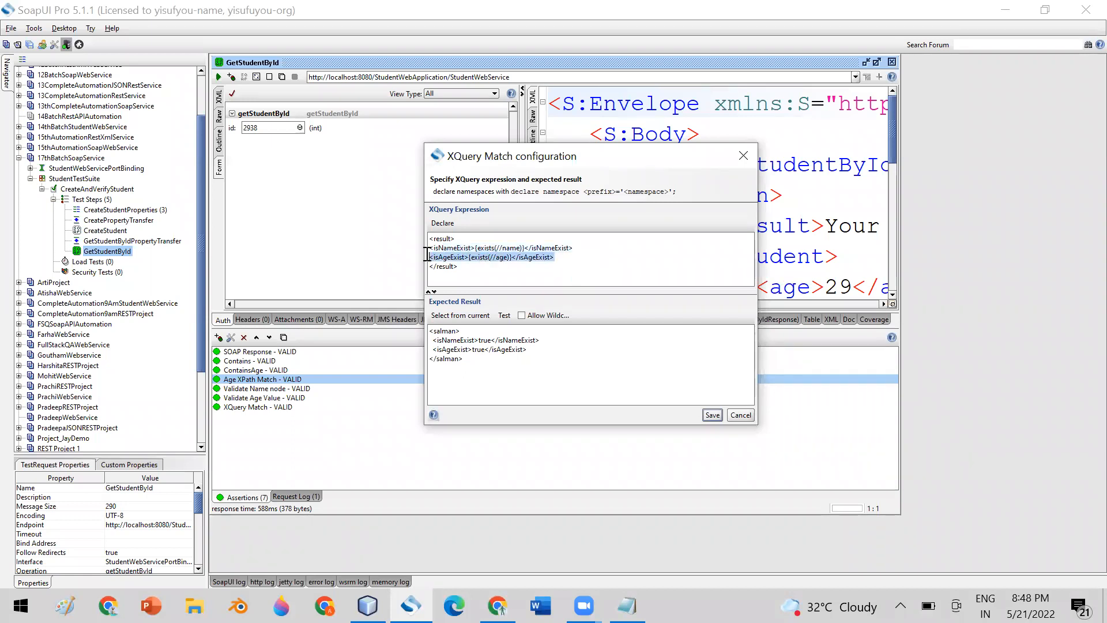
key("ctrl+c")
left_click(569, 260)
key("Return")
key("ctrl+v")
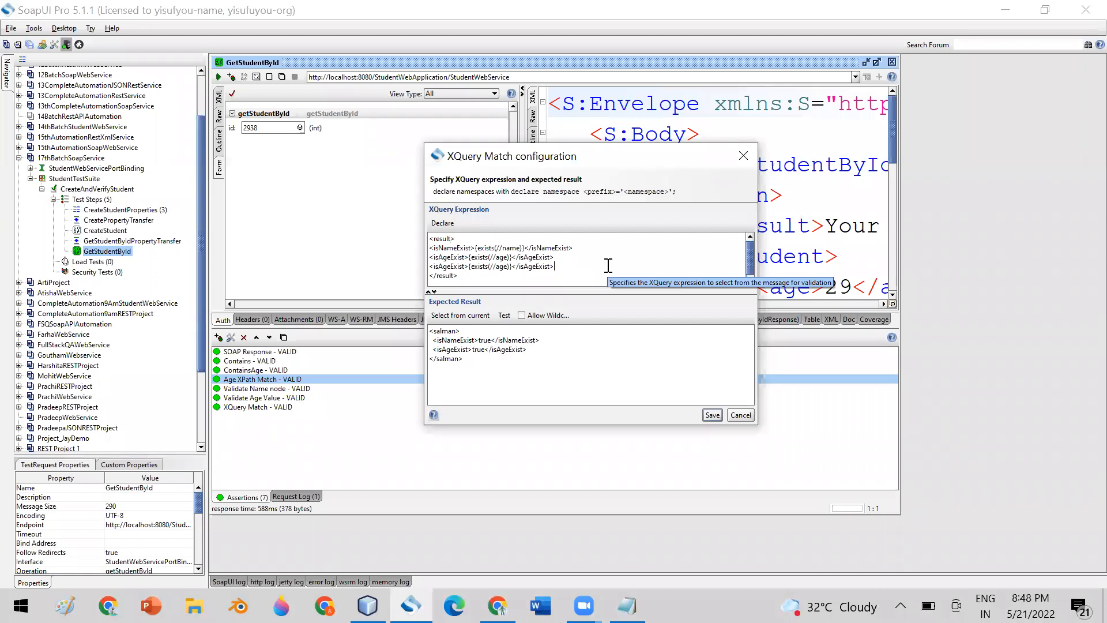
Turn the copy into <ageValue>{data(//age)}</ageValue> and refresh the expected result to show 29.
left_click(465, 266)
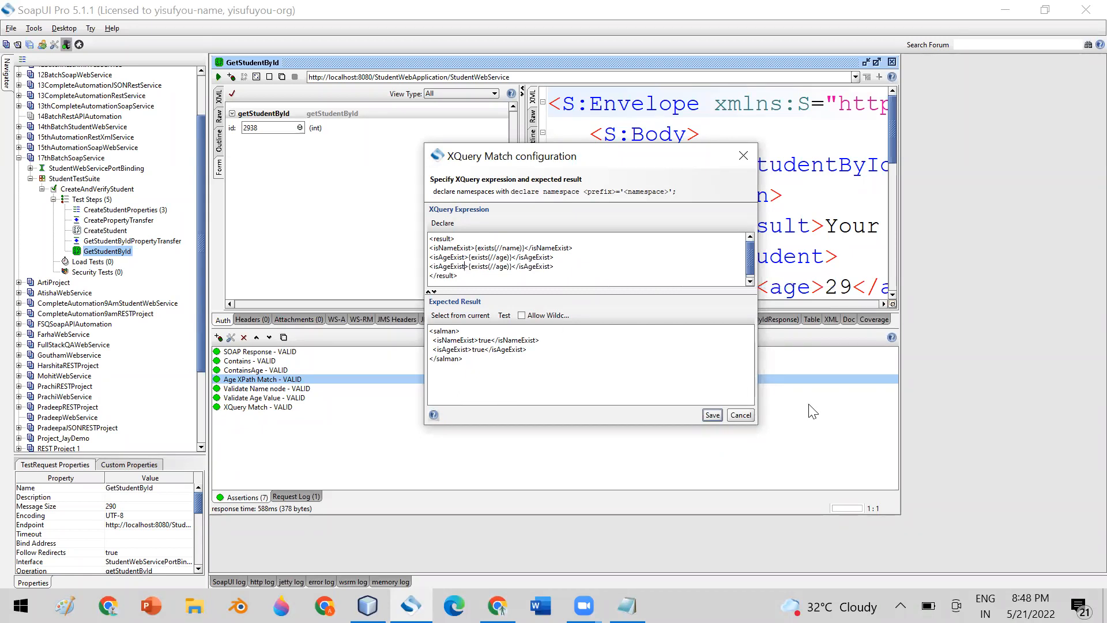
key("BackSpace")
key("BackSpace")
key("BackSpace")
key("BackSpace")
key("BackSpace")
key("BackSpace")
key("BackSpace")
key("BackSpace")
key("BackSpace")
key("BackSpace")
type("ageValue")
key("BackSpace")
key("BackSpace")
key("BackSpace")
key("BackSpace")
key("BackSpace")
key("BackSpace")
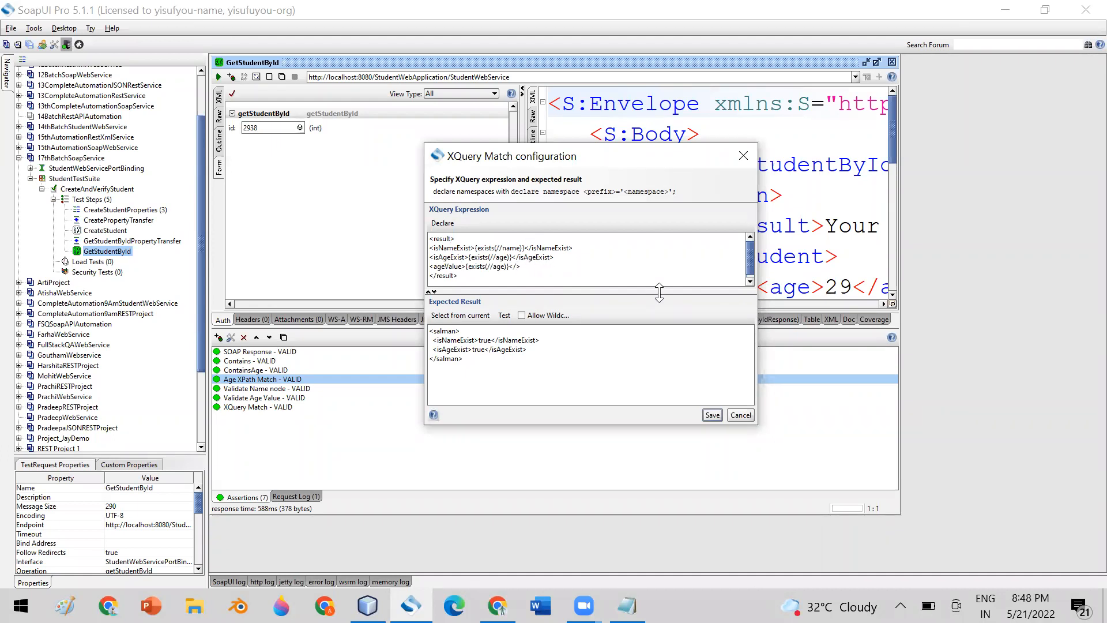
type("ge>Value")
key("BackSpace")
key("BackSpace")
key("BackSpace")
key("BackSpace")
key("BackSpace")
key("BackSpace")
key("BackSpace")
type("data")
left_click(460, 315)
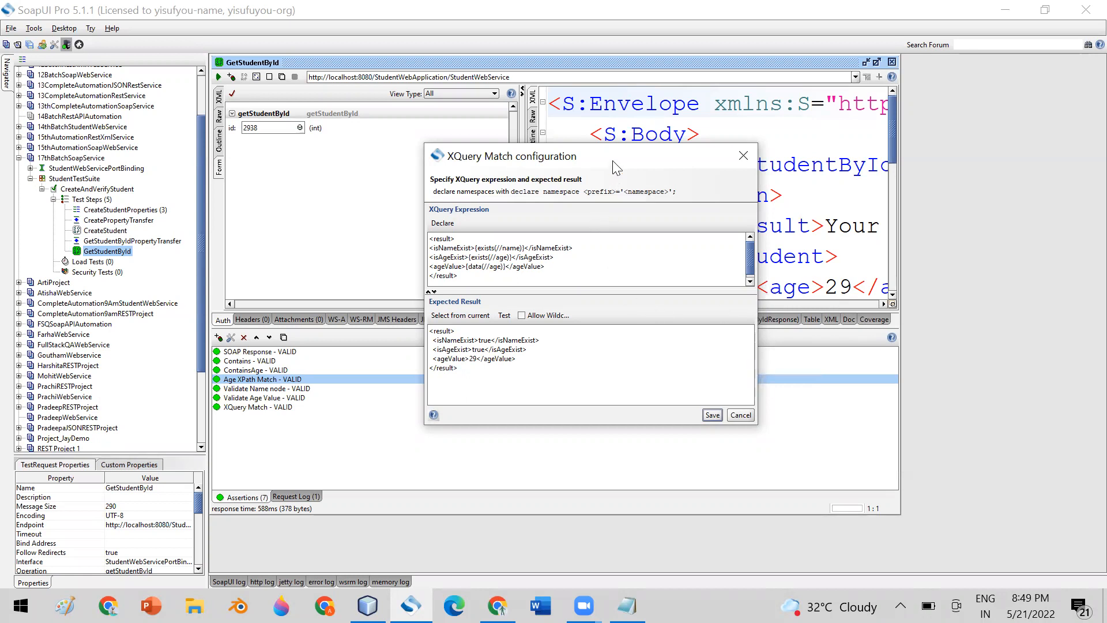
left_click(589, 574)
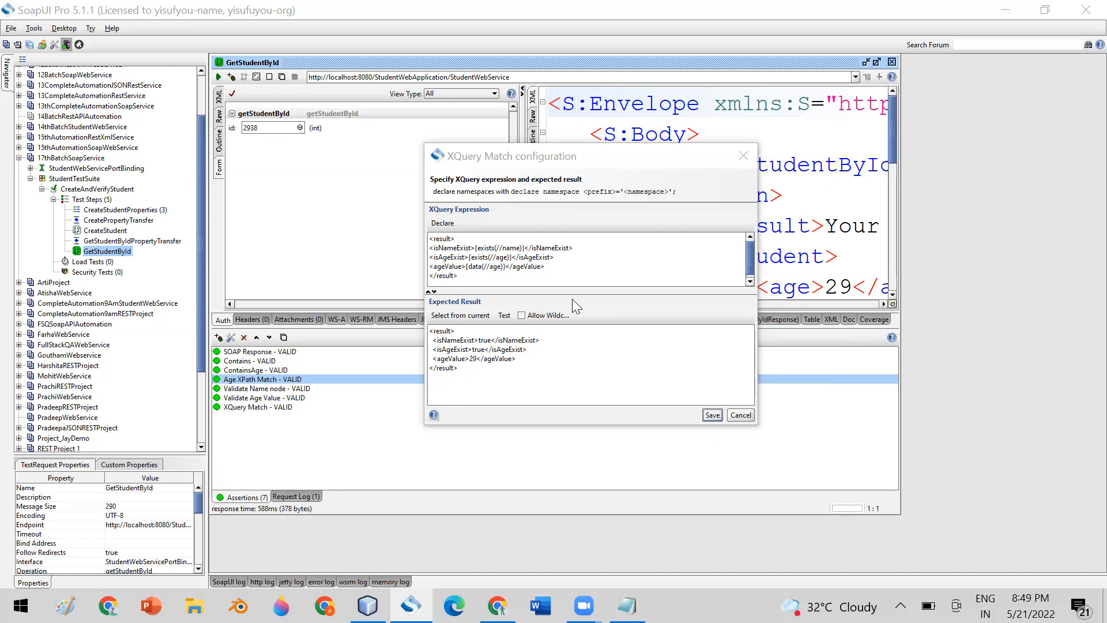
left_click(452, 257)
double_click(453, 257)
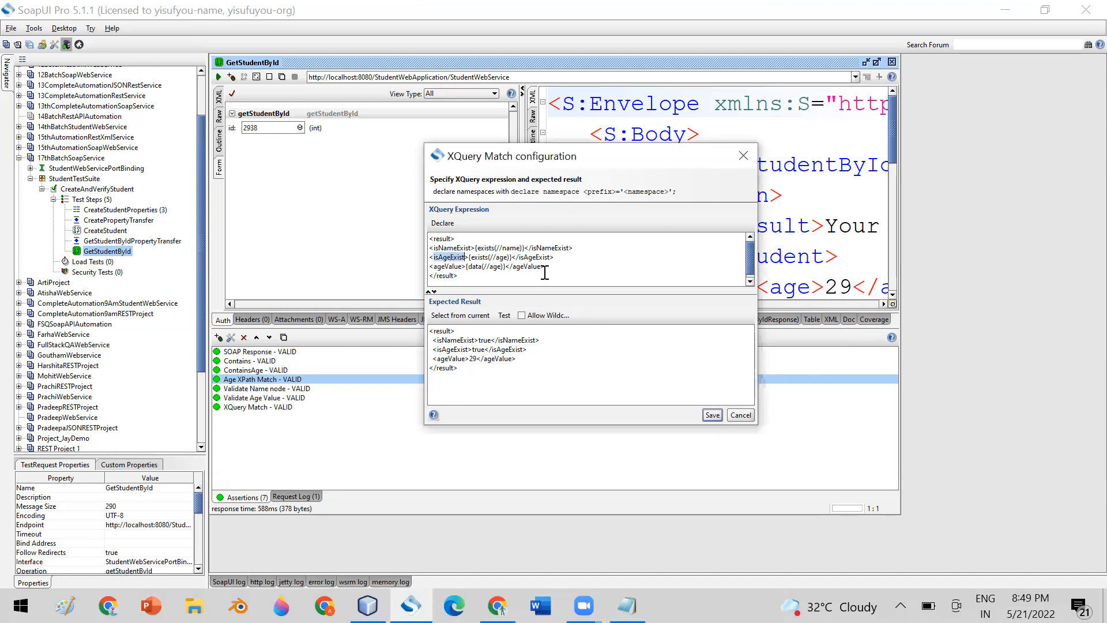
left_click(626, 265)
left_click(437, 248)
left_click_drag(439, 250, 470, 247)
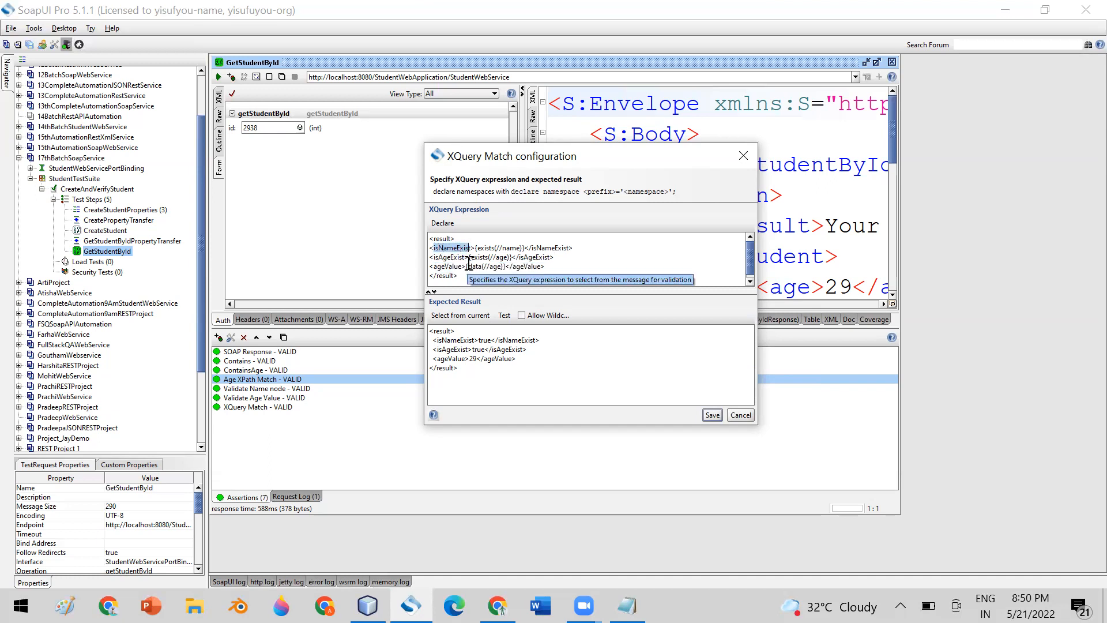
left_click(603, 248)
left_click(472, 275)
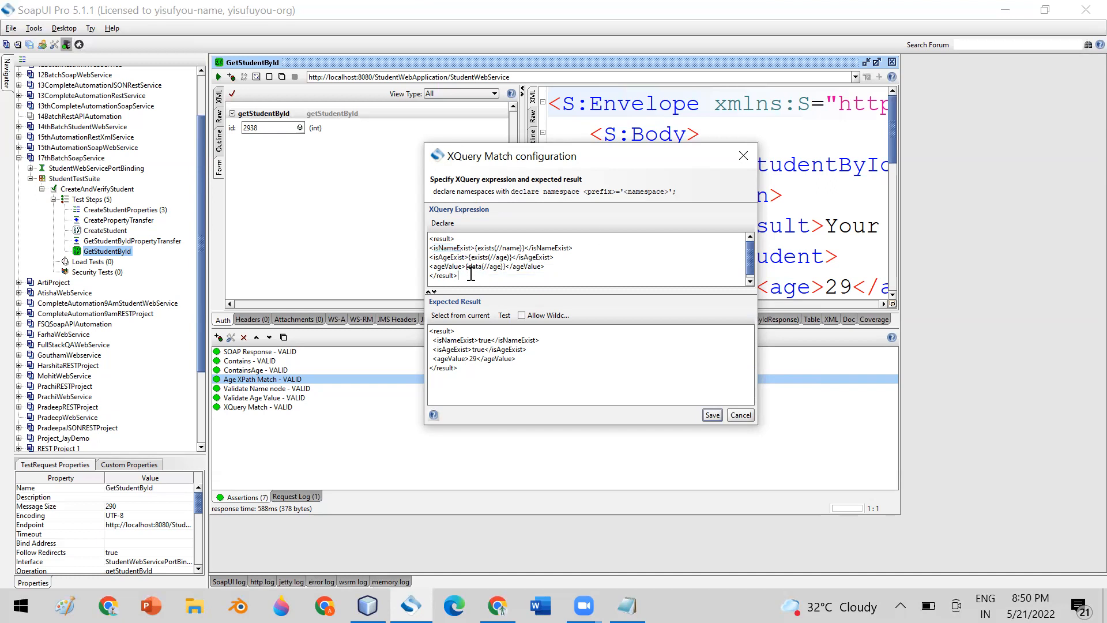
left_click_drag(471, 275, 421, 239)
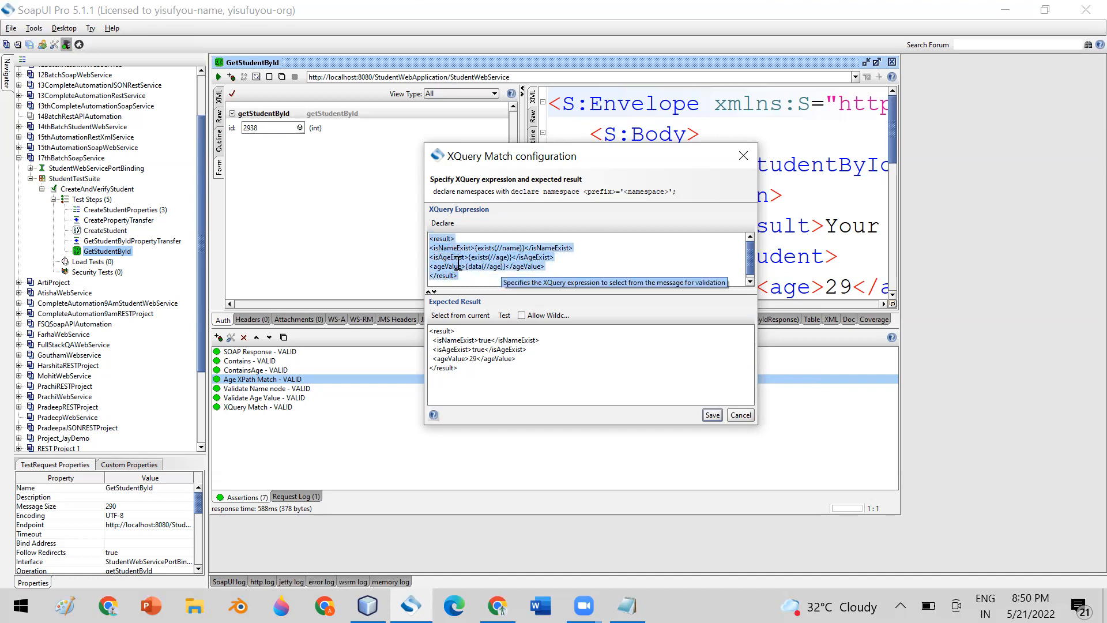
left_click_drag(465, 275, 426, 239)
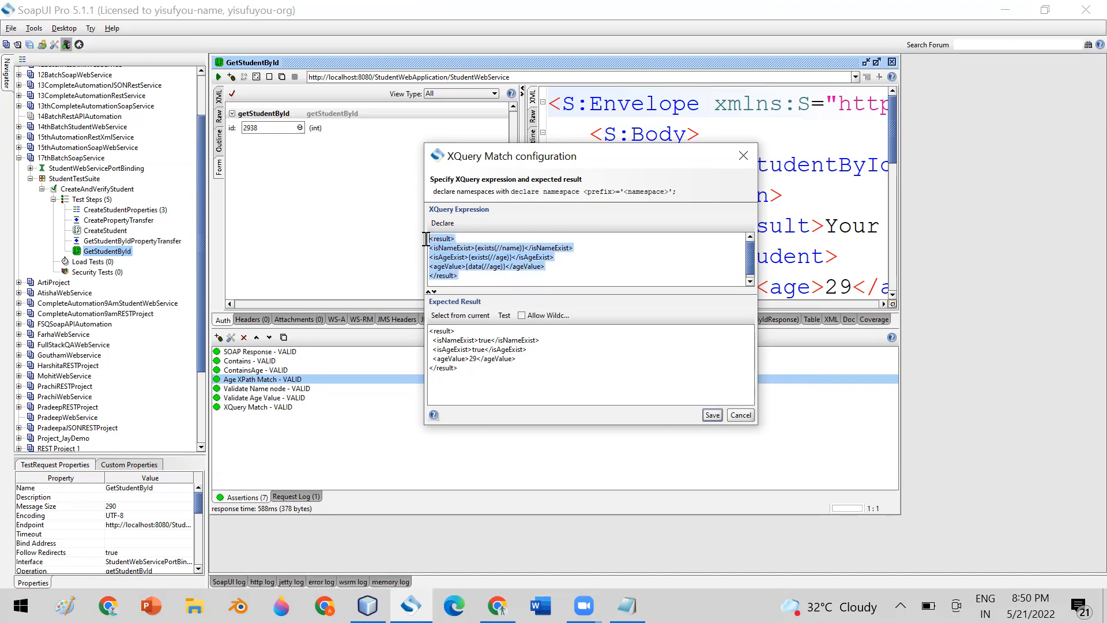
left_click_drag(460, 368, 429, 330)
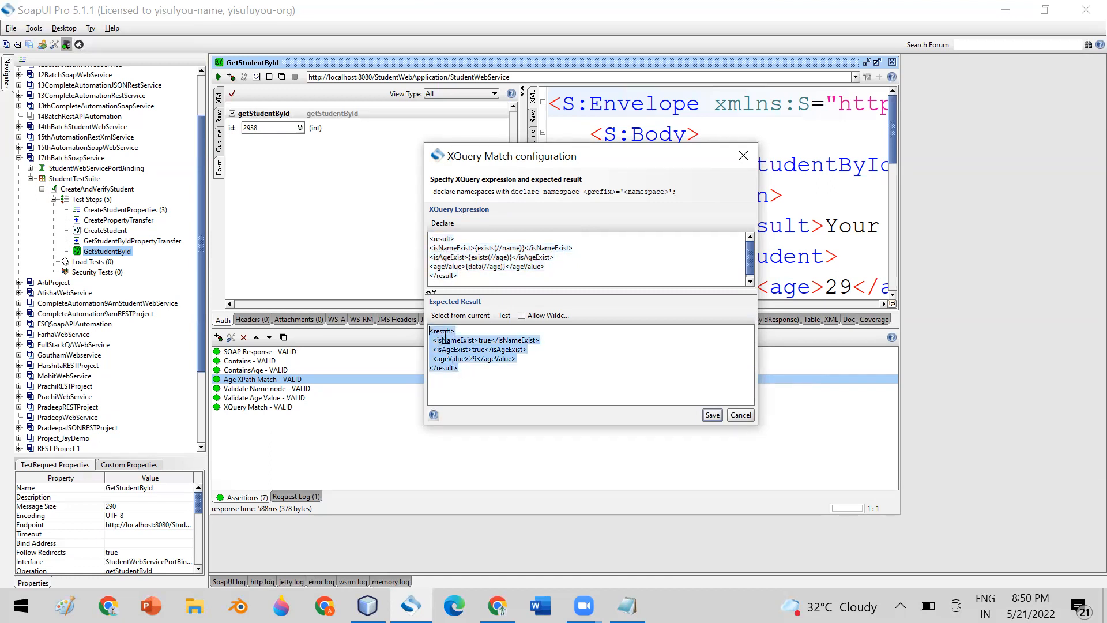
Delete the opening <result> line and dismiss the resulting invalid XQuery error.
left_click(460, 238)
left_click_drag(460, 237, 429, 238)
key("BackSpace")
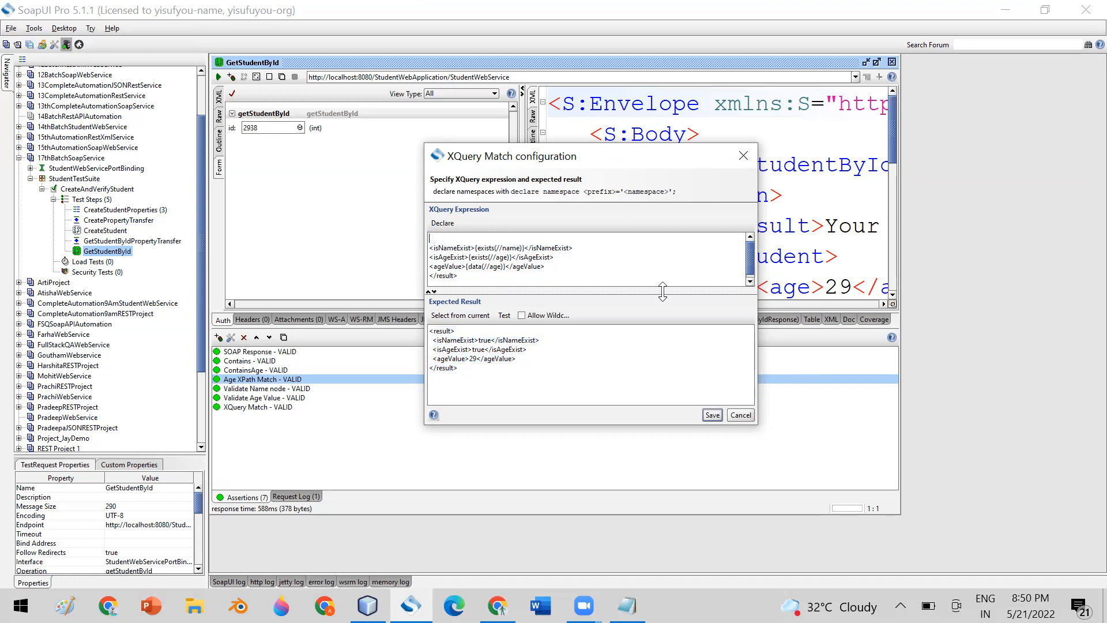
left_click(478, 316)
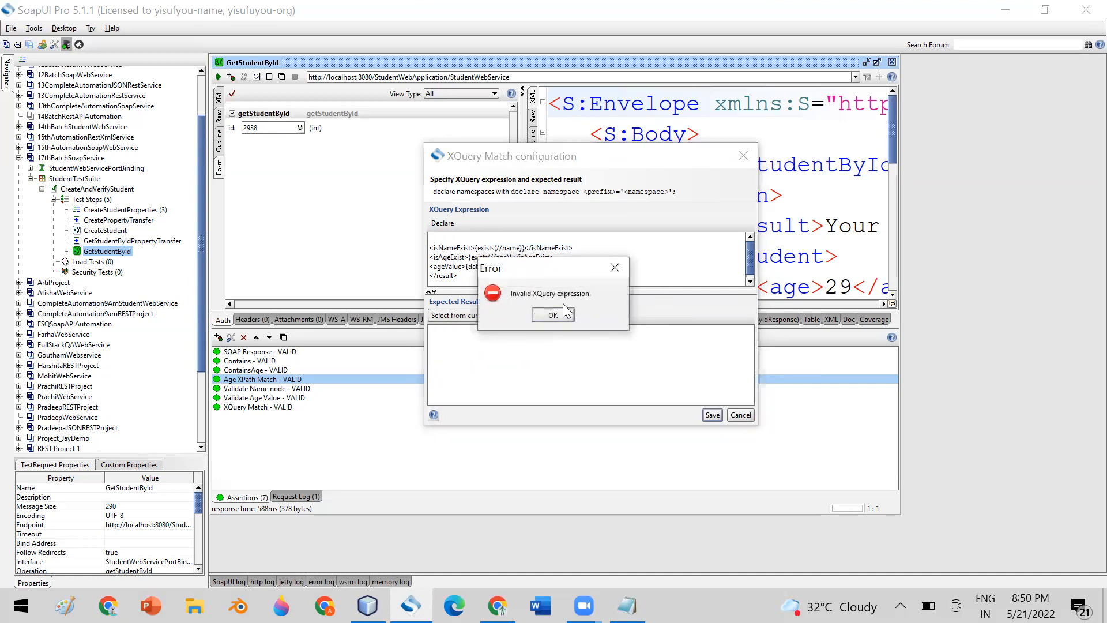
left_click(553, 314)
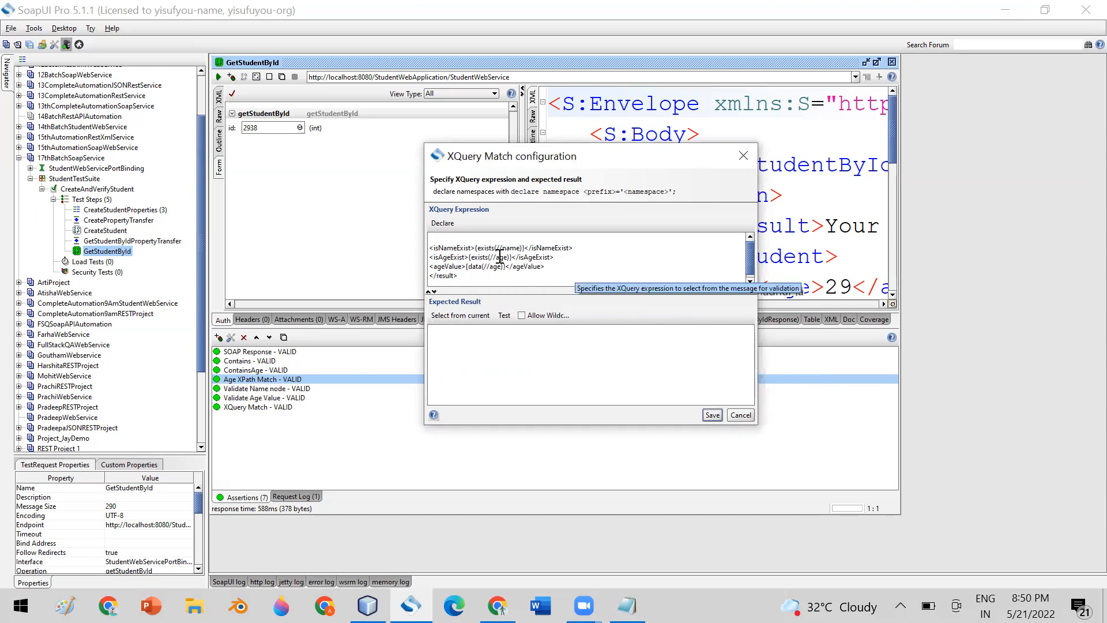
Keep only the <isNameExist>{exists(//name)}</isNameExist> line and refresh the expected result.
left_click_drag(583, 246, 429, 248)
key("ctrl+c")
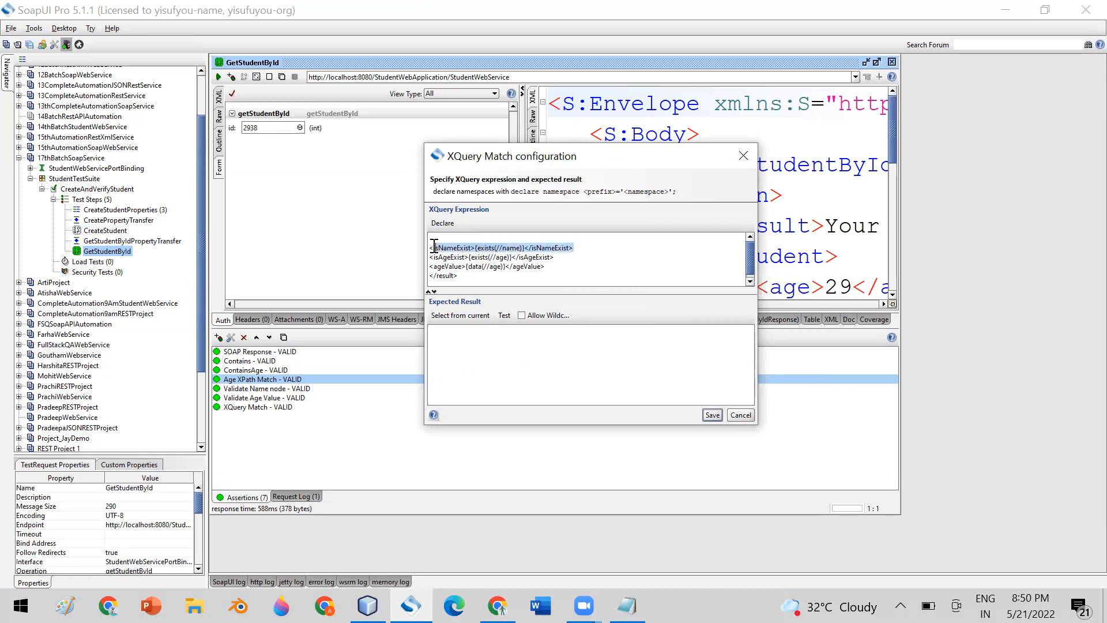
key("Delete")
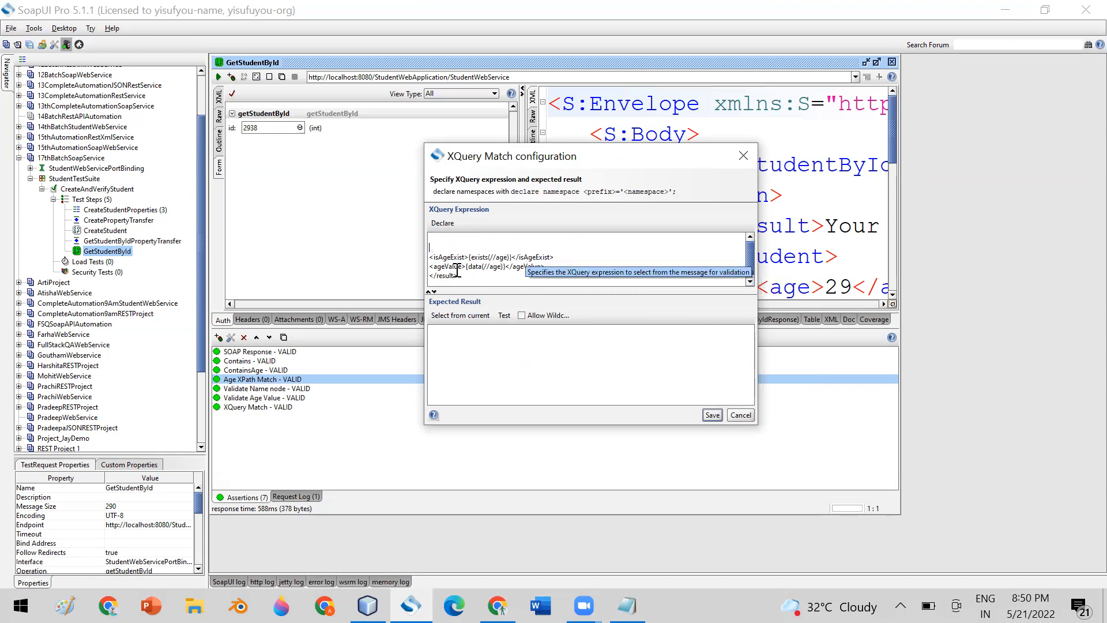
key("ctrl+a")
key("ctrl+v")
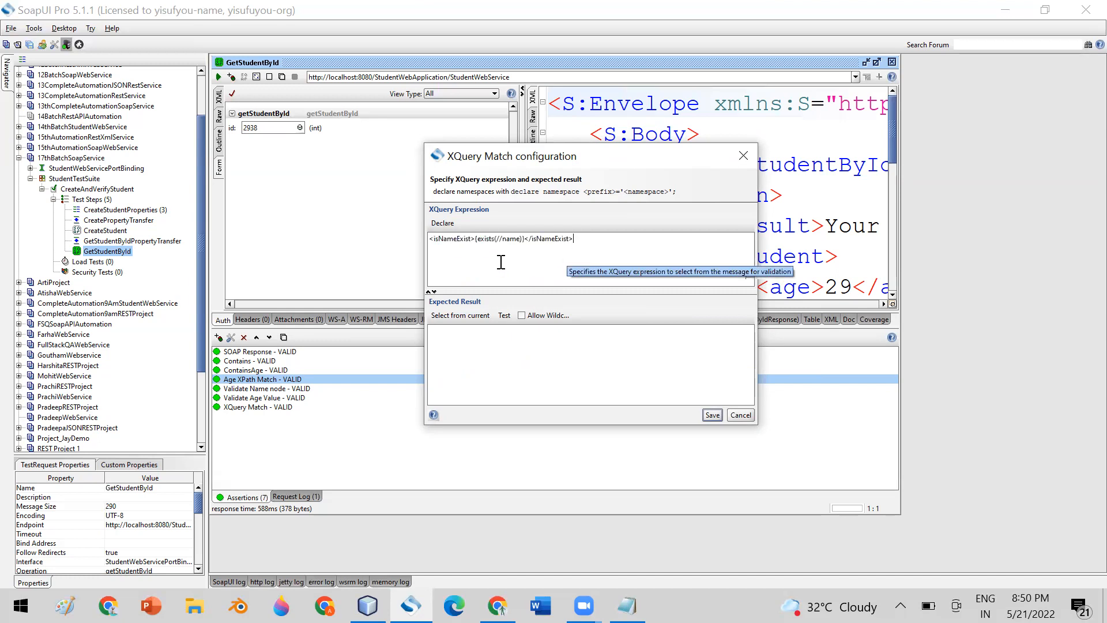
double_click(463, 239)
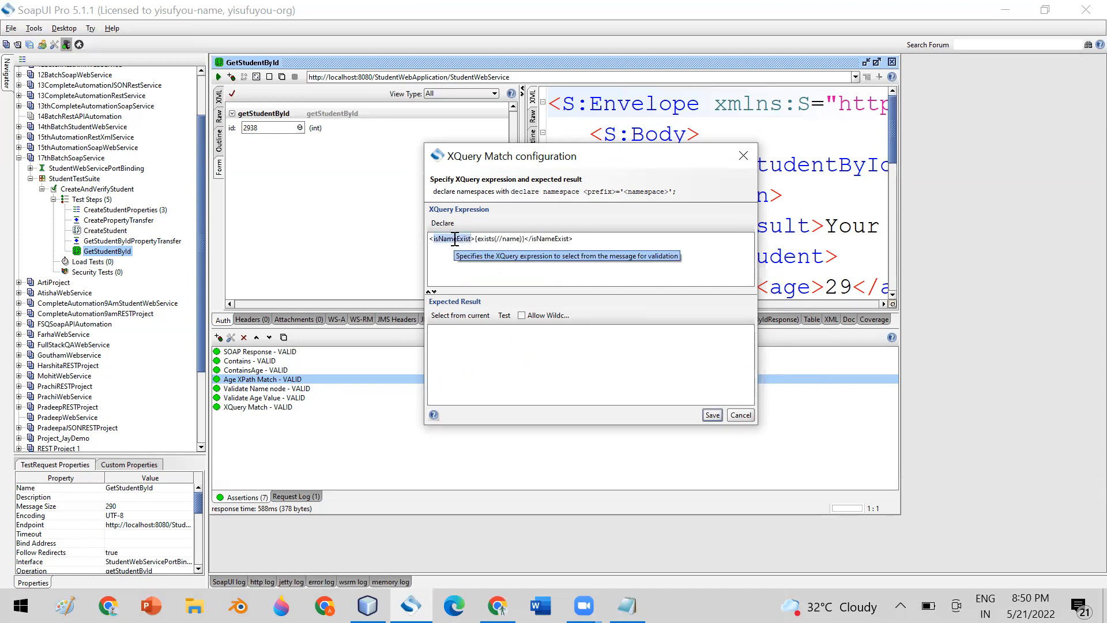
left_click(579, 238)
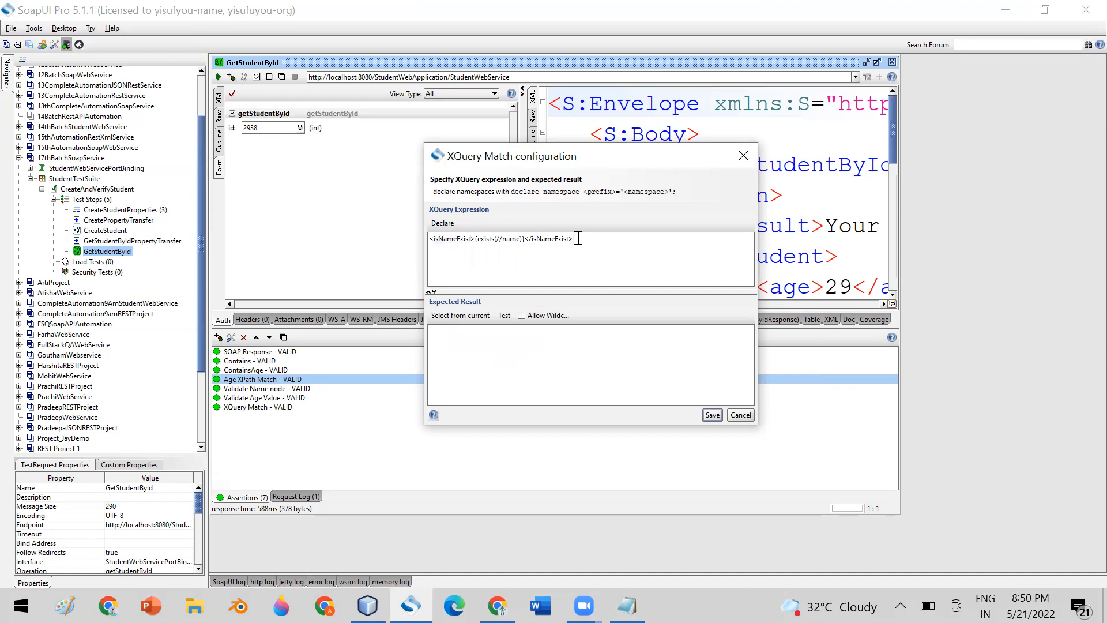
left_click(460, 317)
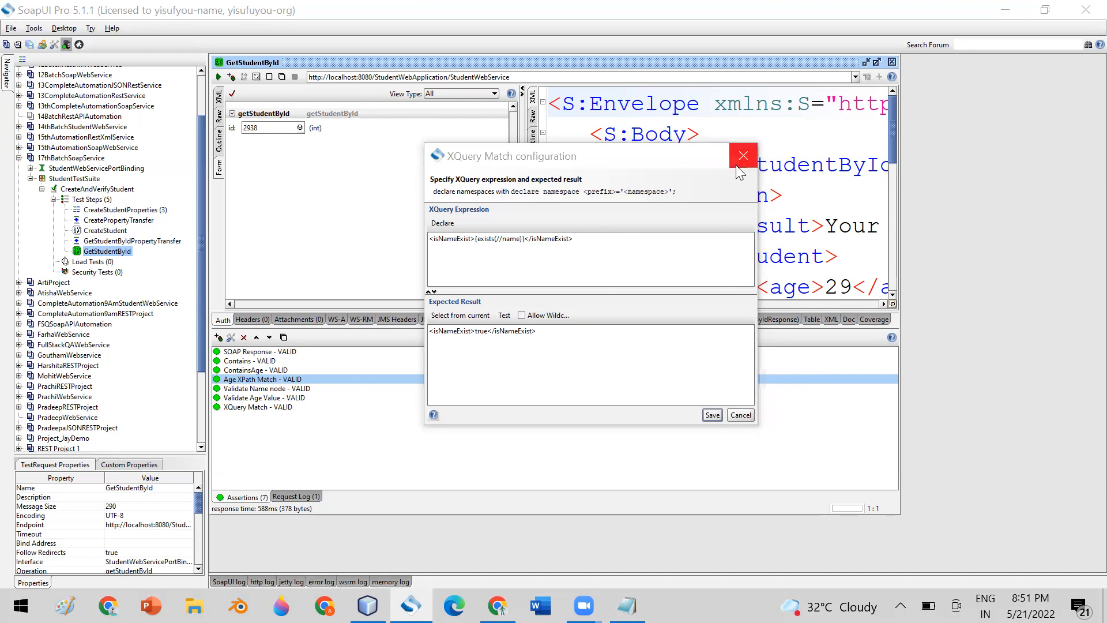
Cancel the XQuery Match dialog, then browse SLA > Response SLA without adding an assertion.
left_click(740, 416)
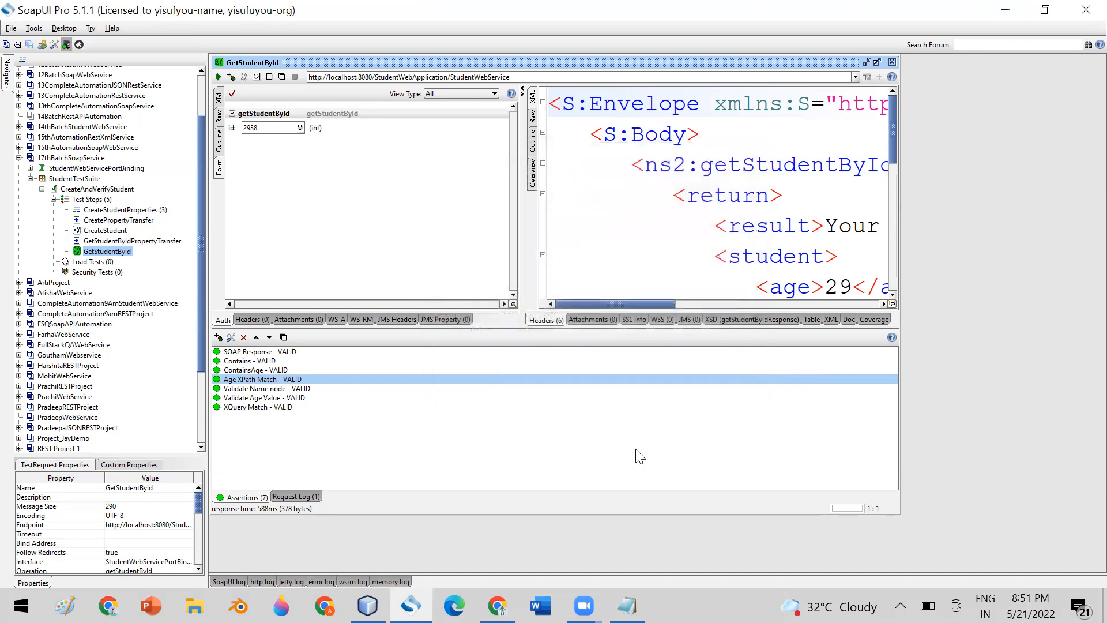
left_click(219, 338)
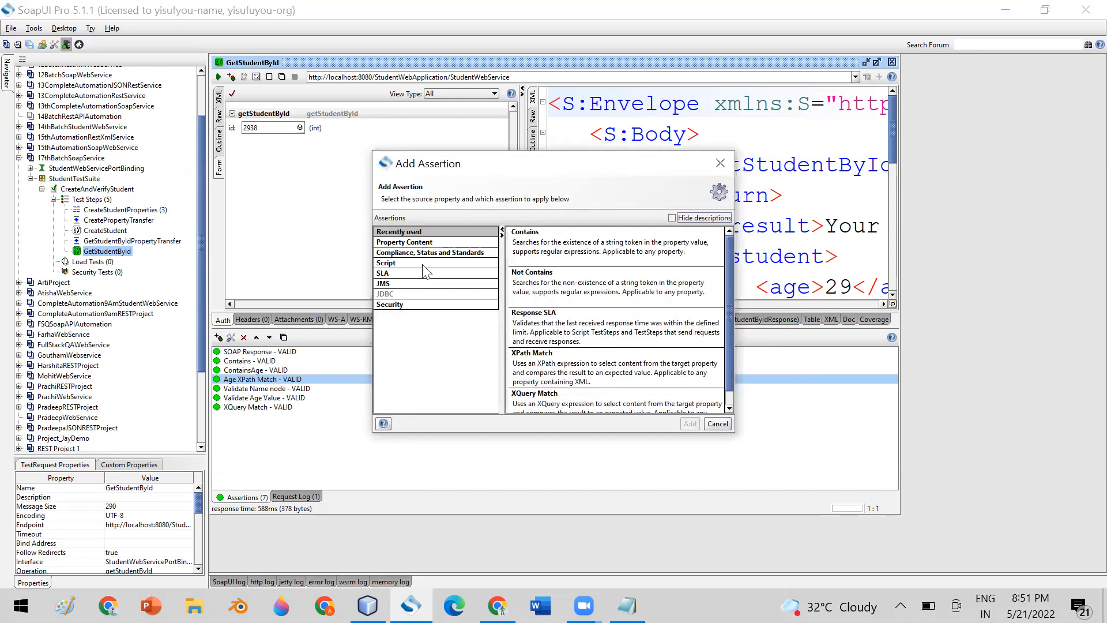
left_click(405, 274)
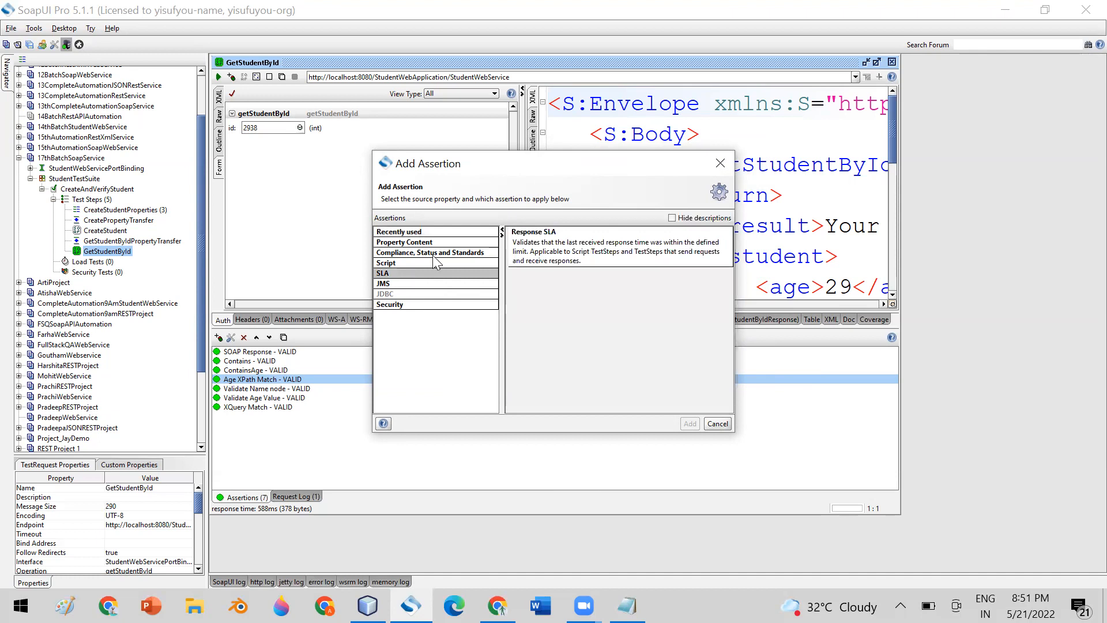
left_click(532, 252)
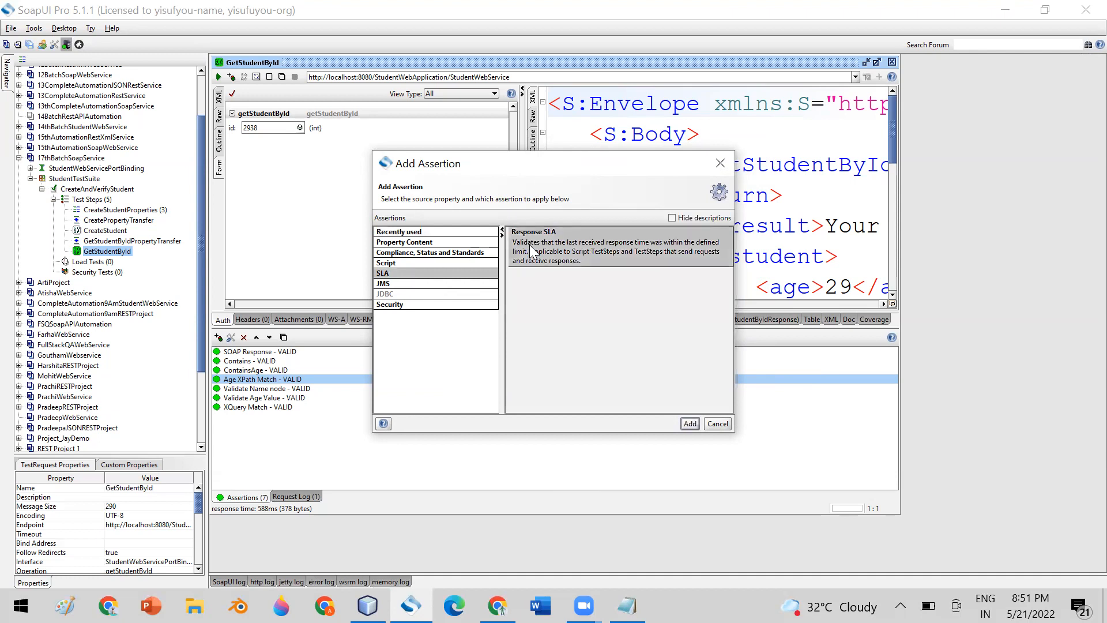
left_click(717, 424)
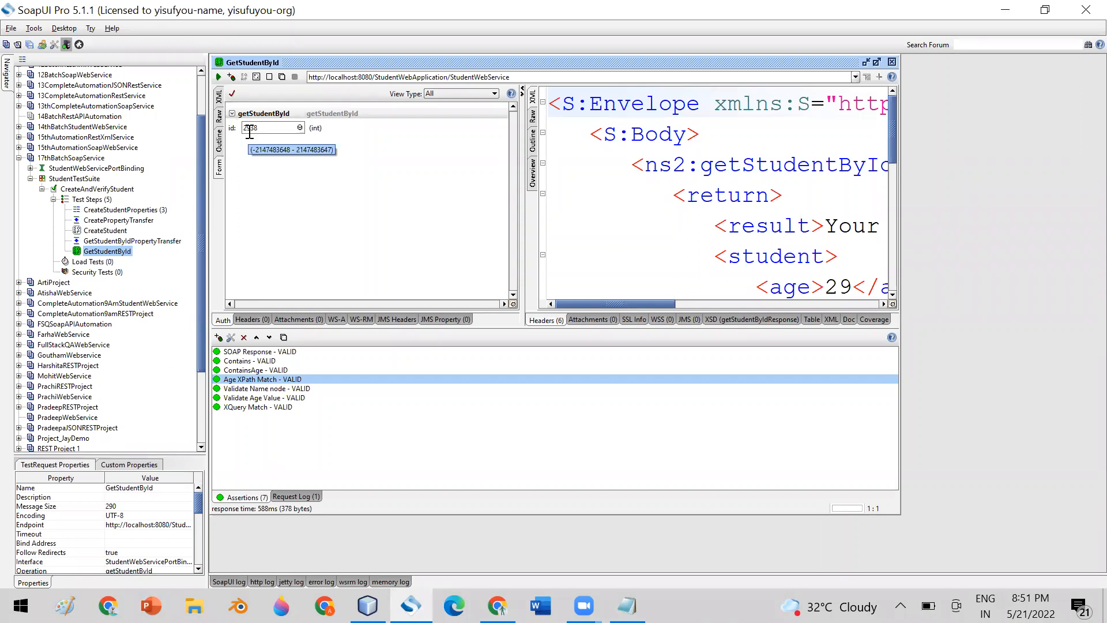
Resend the GetStudentById request three times.
left_click(219, 79)
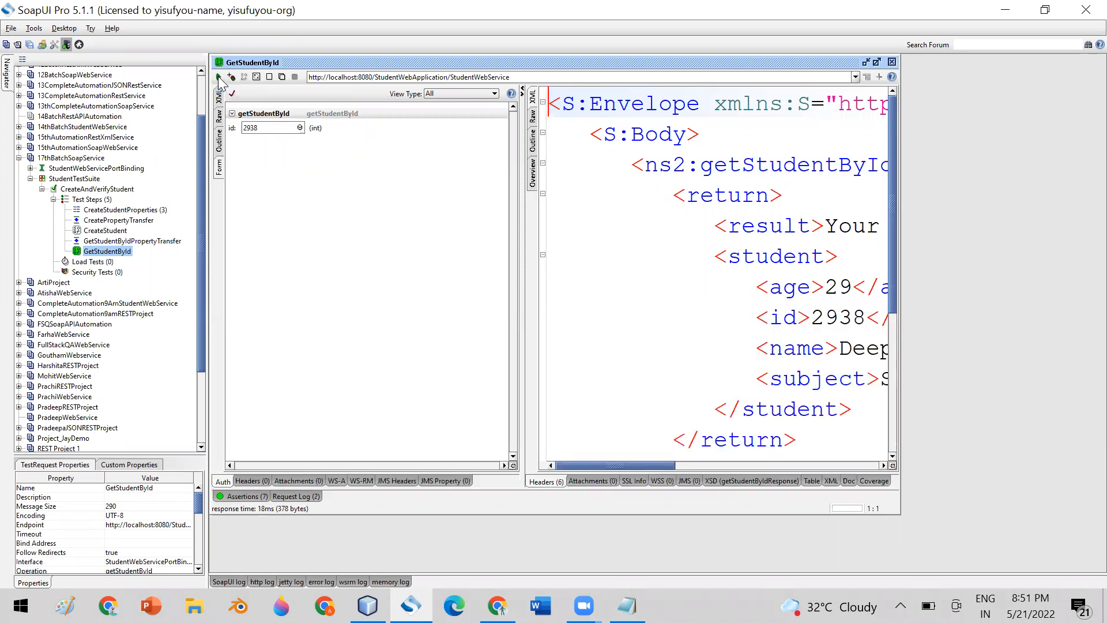
left_click(219, 79)
left_click(219, 79)
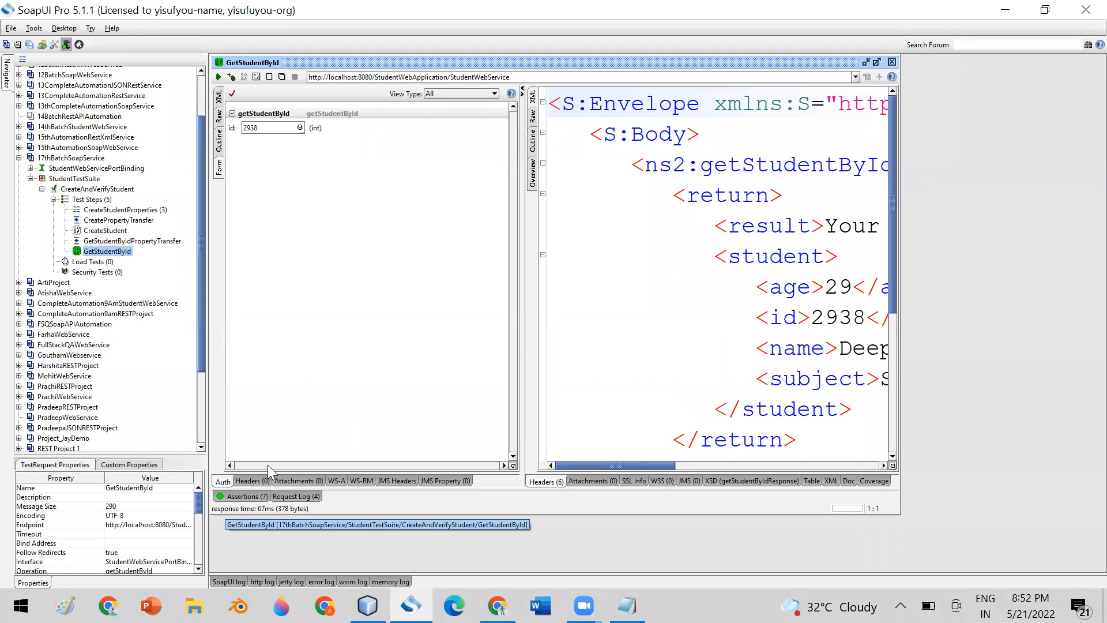
Add a Response SLA assertion to GetStudentById with a 20 ms maximum response time.
left_click(236, 496)
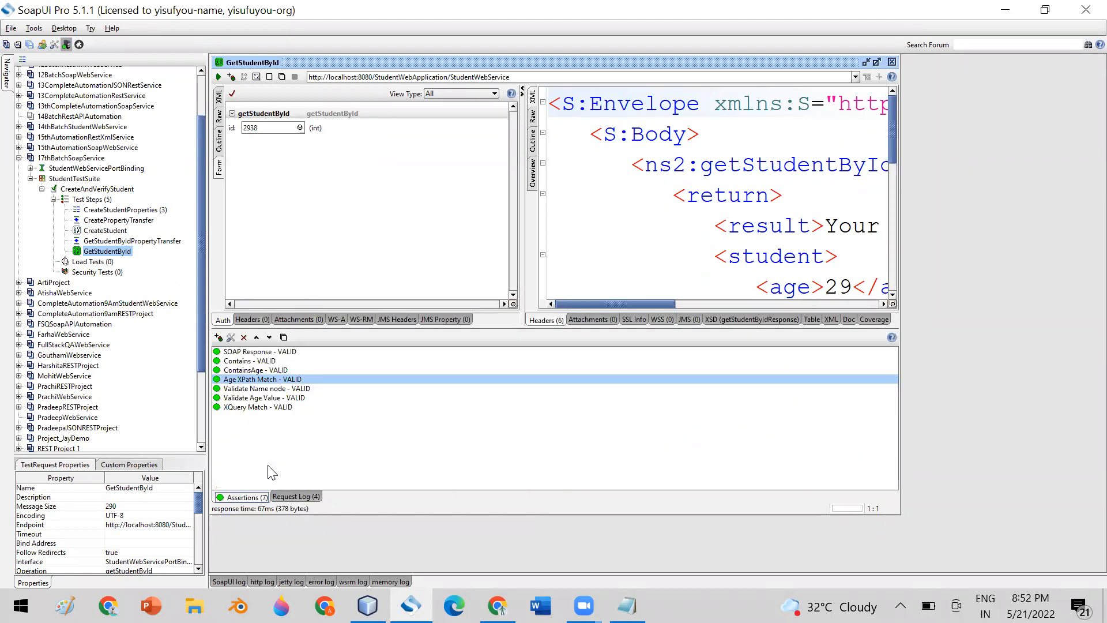
left_click(219, 338)
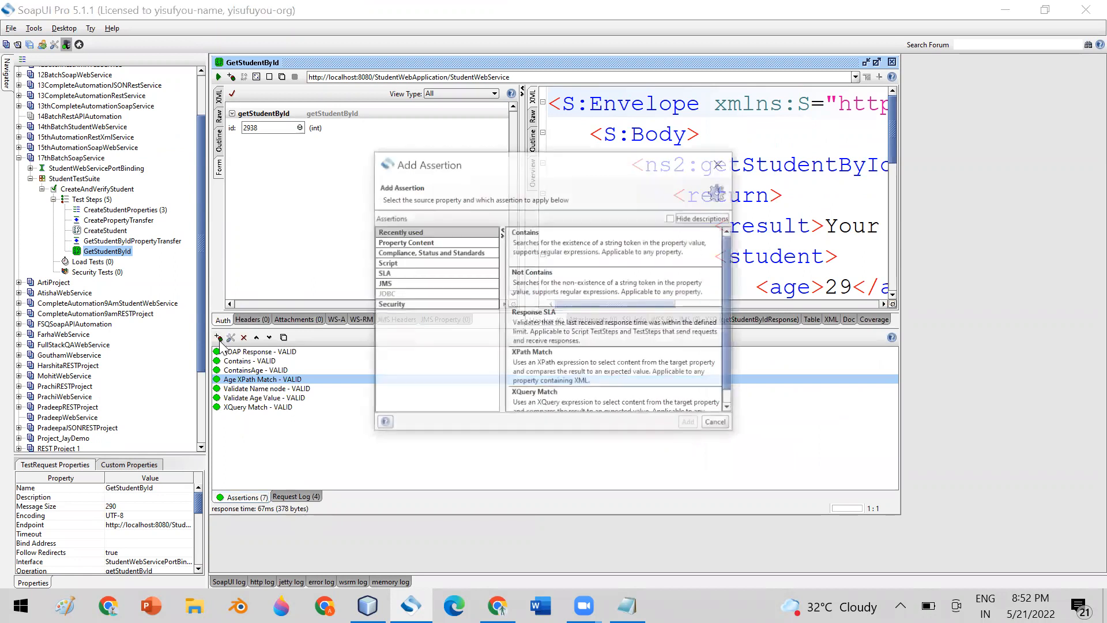
left_click(418, 271)
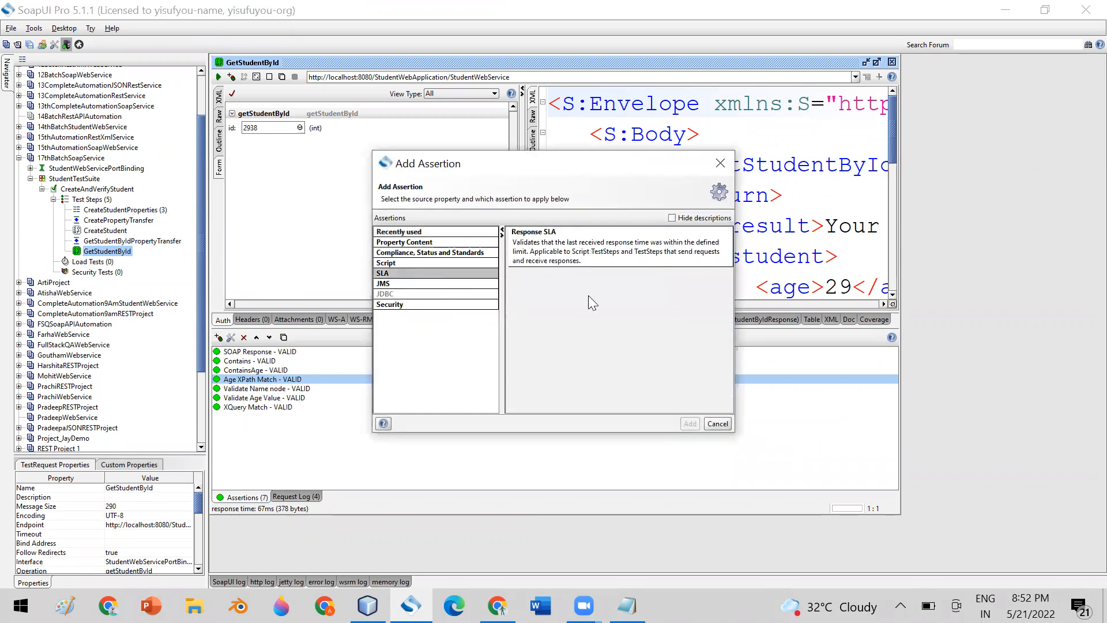
double_click(568, 245)
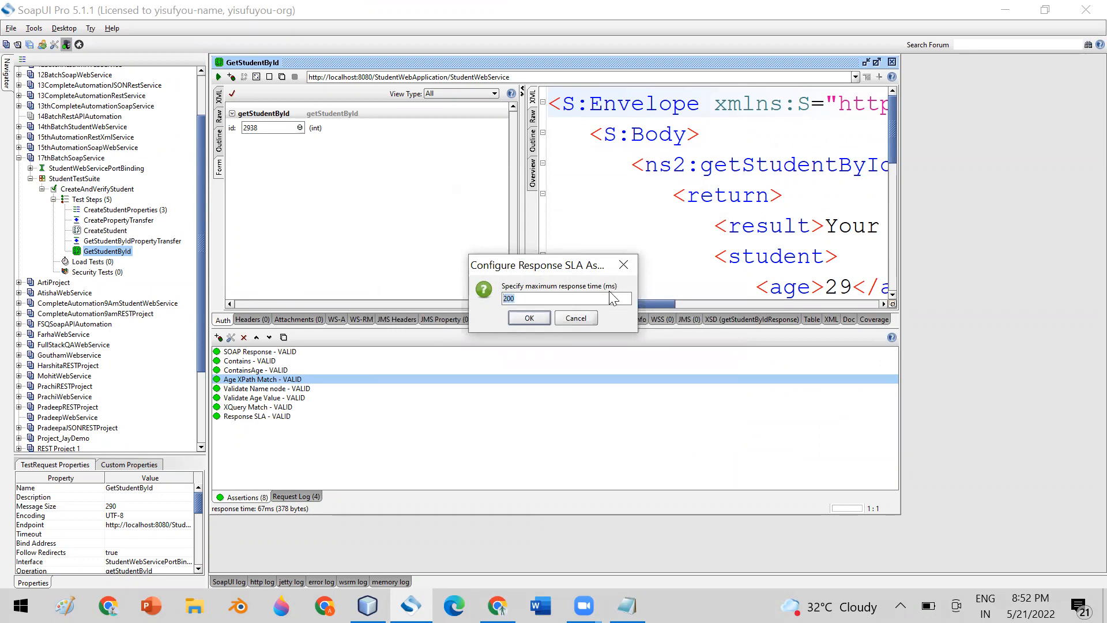
type("20")
left_click(522, 318)
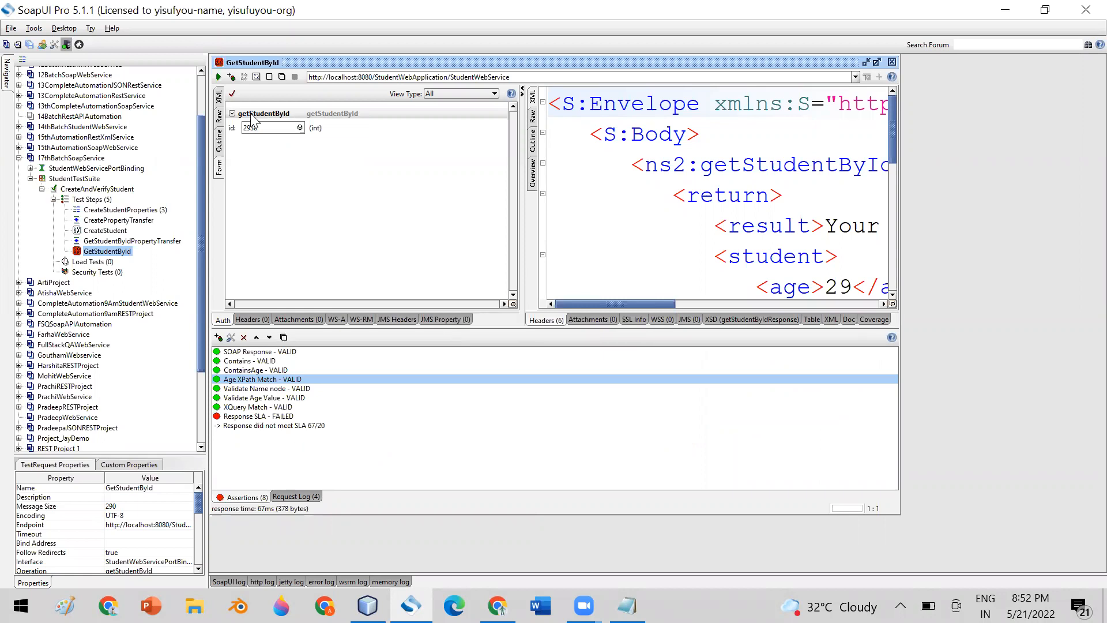
Re-run GetStudentById twice and select the failing Response SLA assertion (36 ms vs 20 ms).
left_click(218, 77)
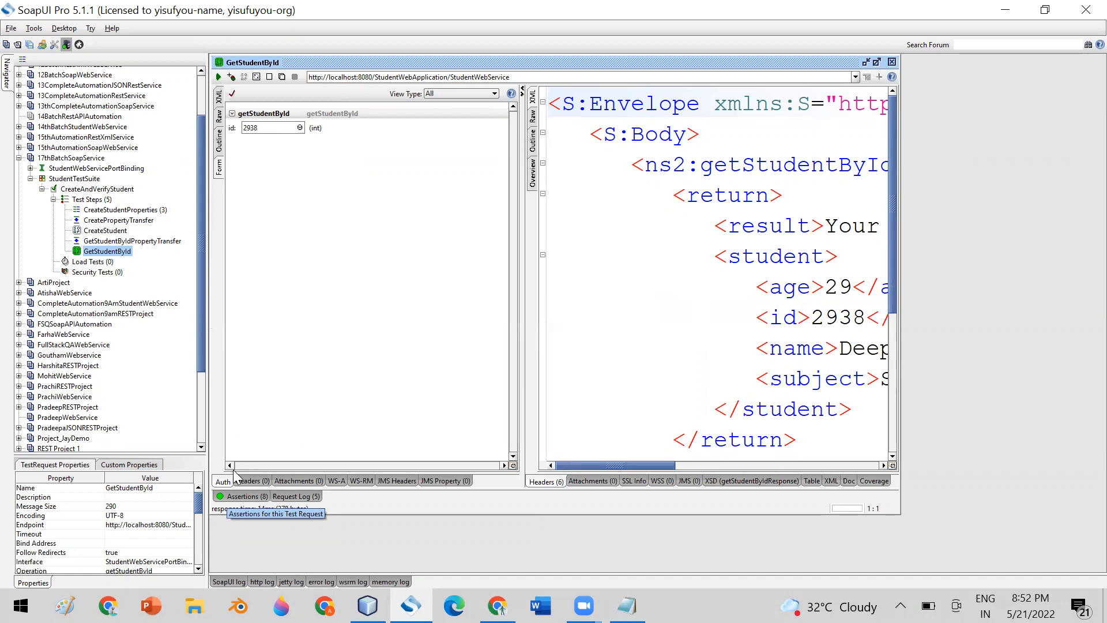
left_click(235, 496)
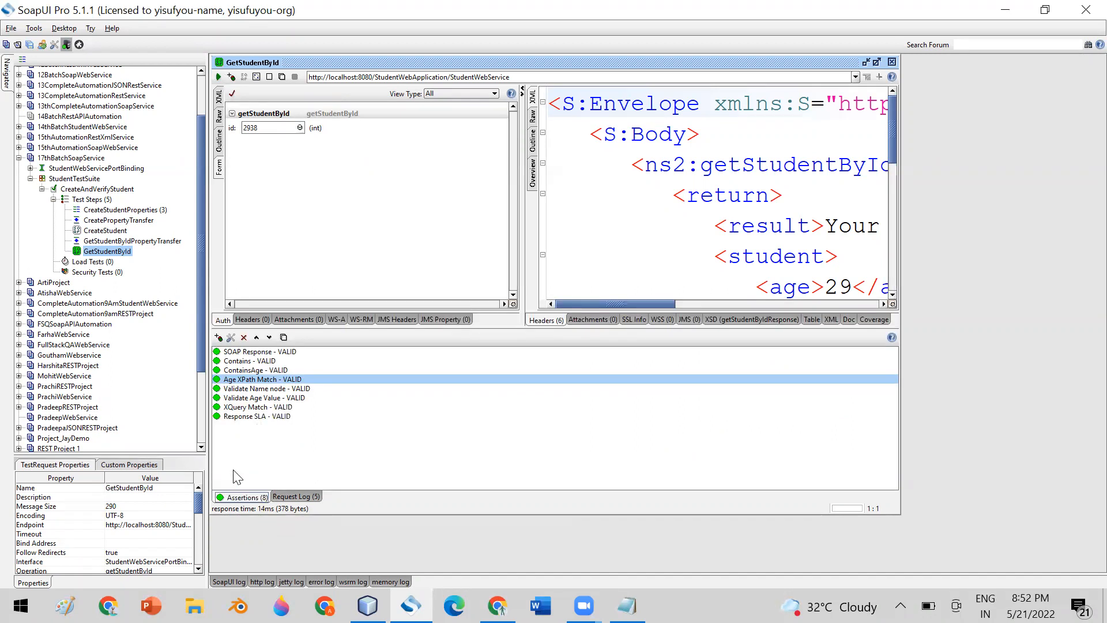
left_click(219, 78)
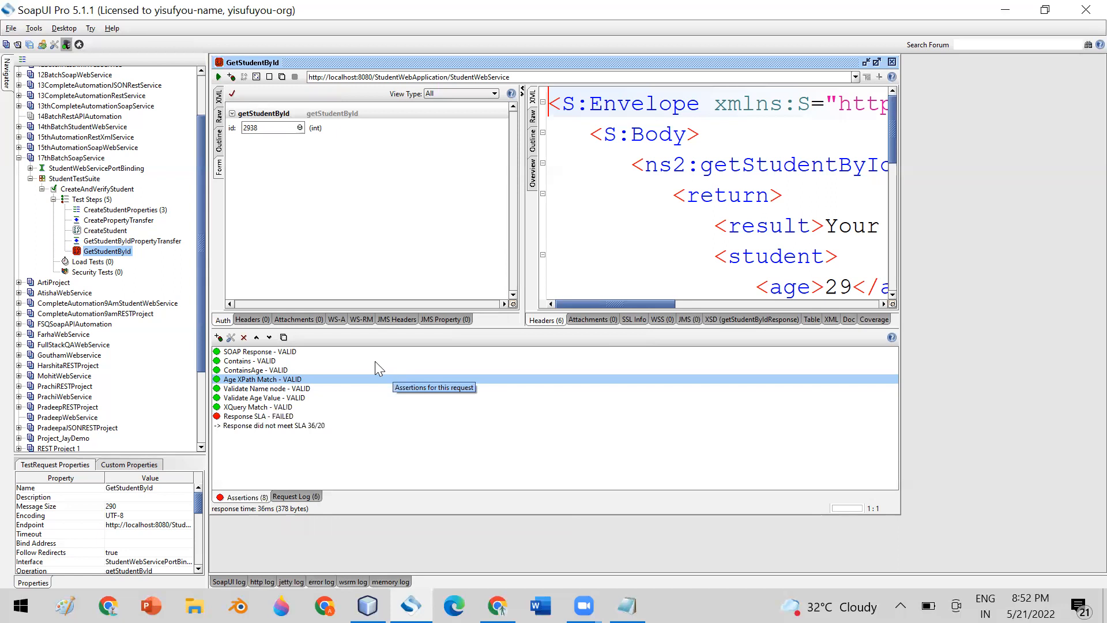
left_click(243, 417)
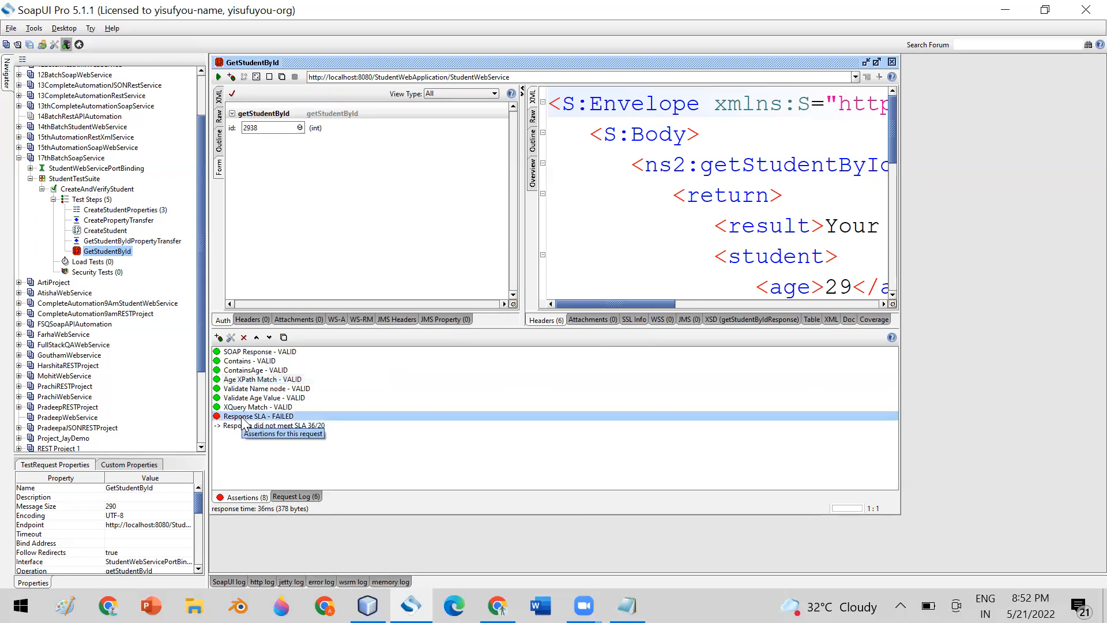
Delete the failing Response SLA assertion from GetStudentById and close its request editor.
left_click(244, 338)
left_click(528, 316)
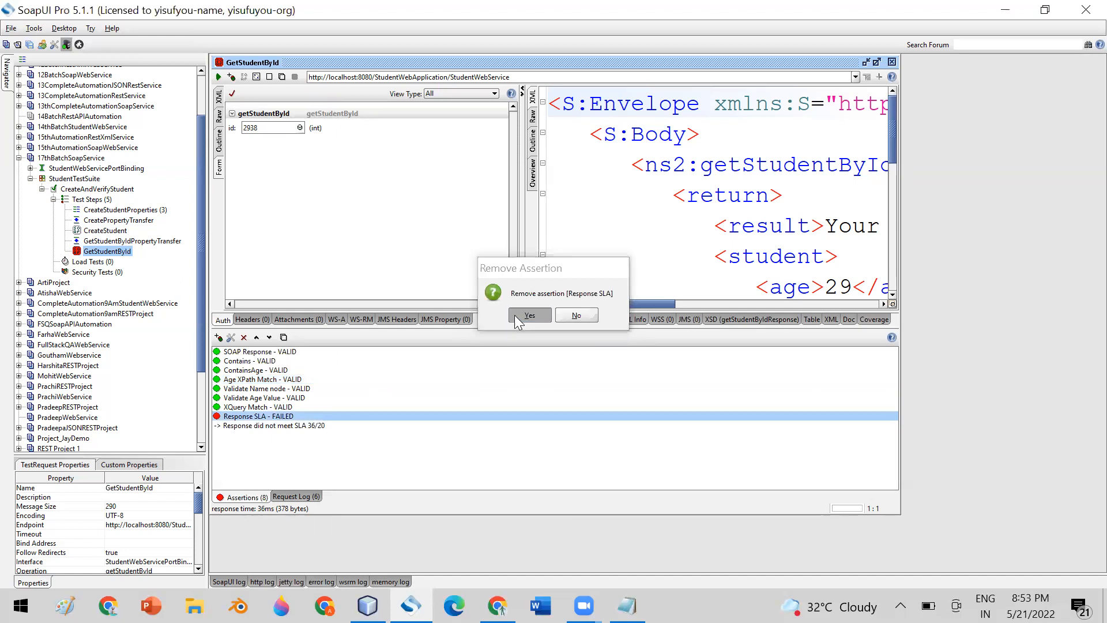
left_click(892, 62)
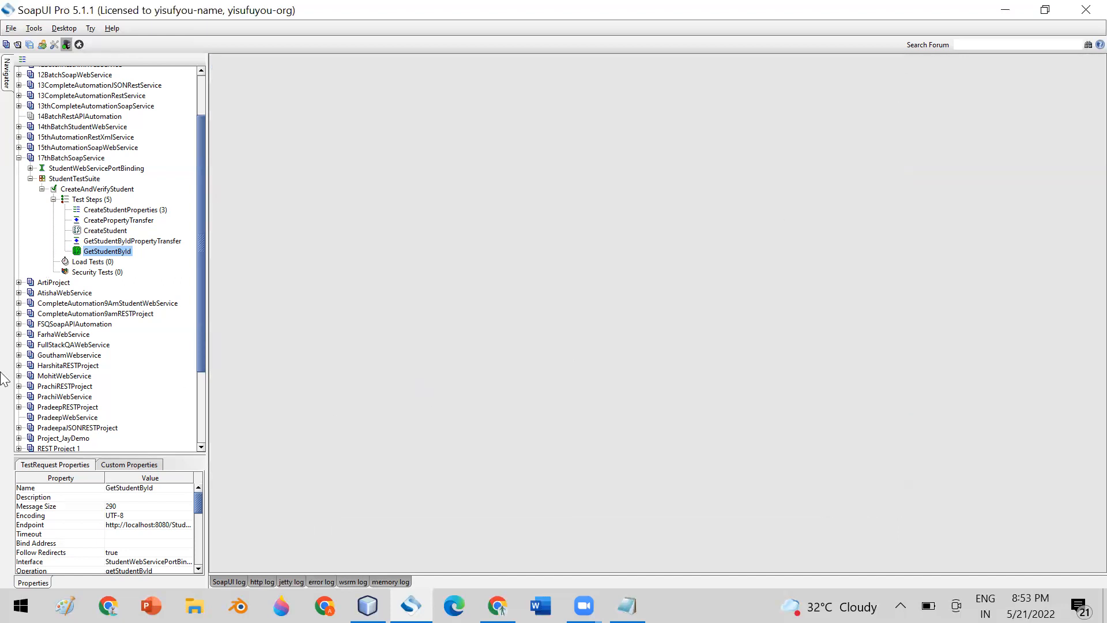
Reopen GetStudentById, expand the assertions list, and inspect the Age XPath Match settings unchanged.
double_click(104, 252)
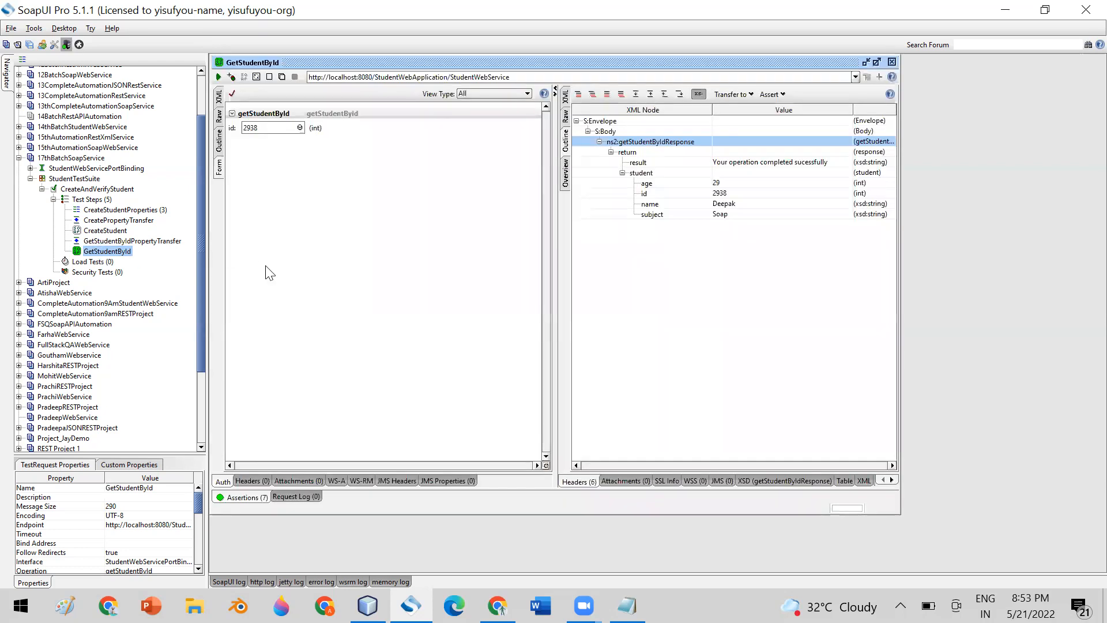
left_click_drag(336, 470, 341, 309)
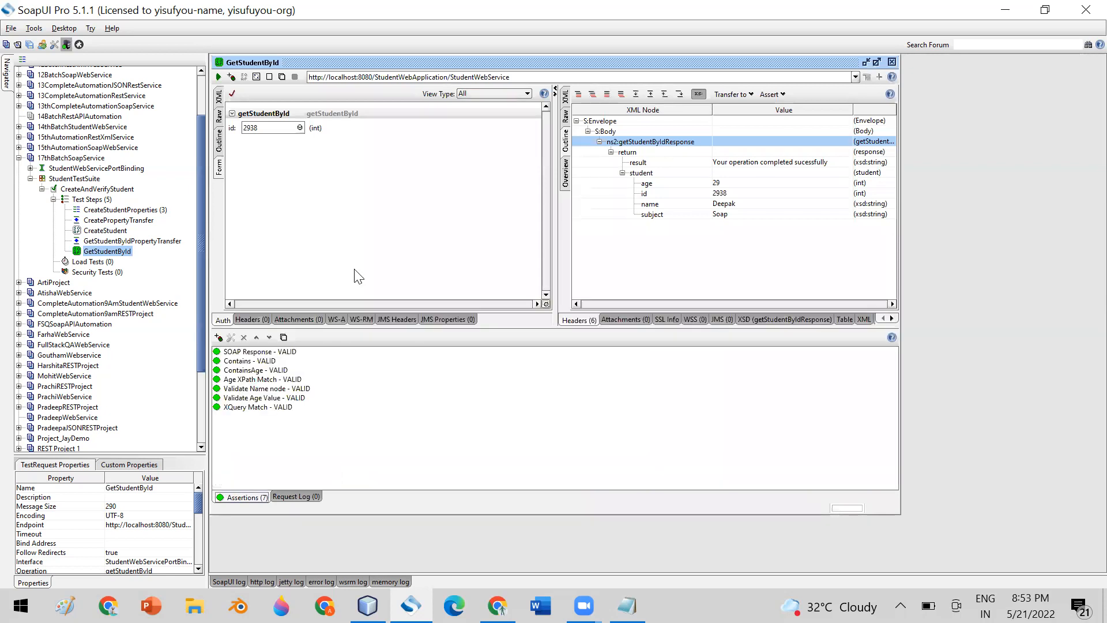
left_click(234, 381)
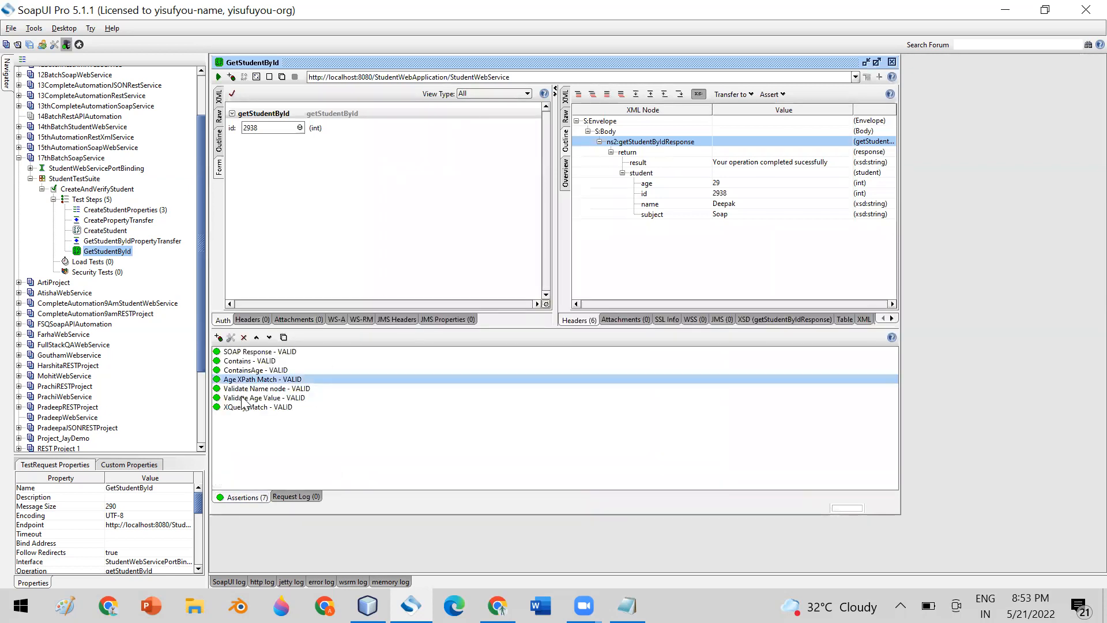
double_click(235, 382)
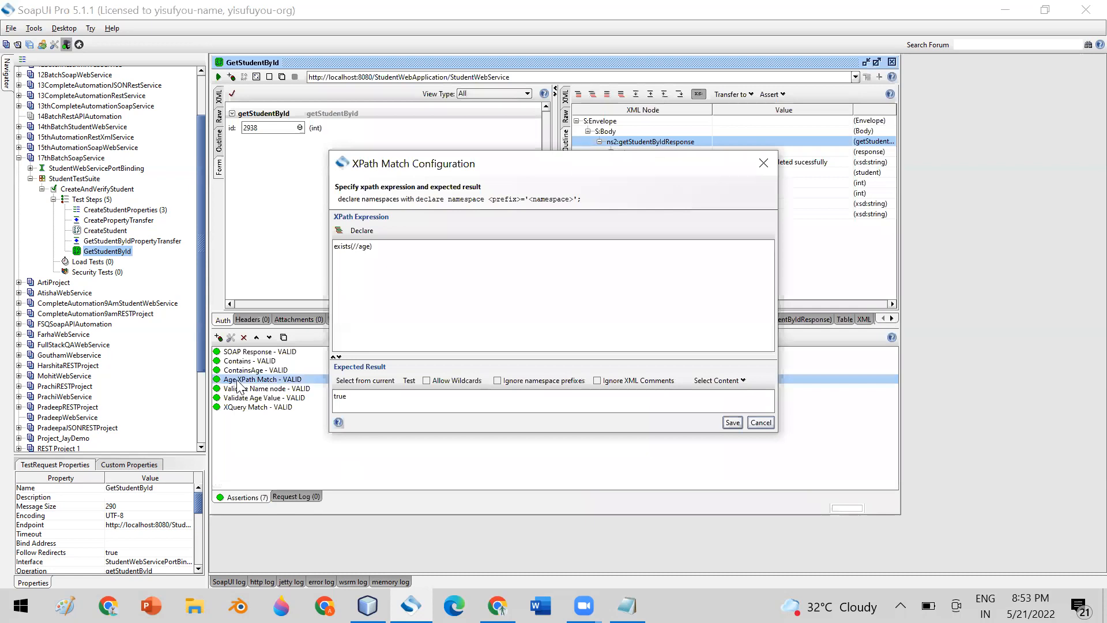
left_click(761, 425)
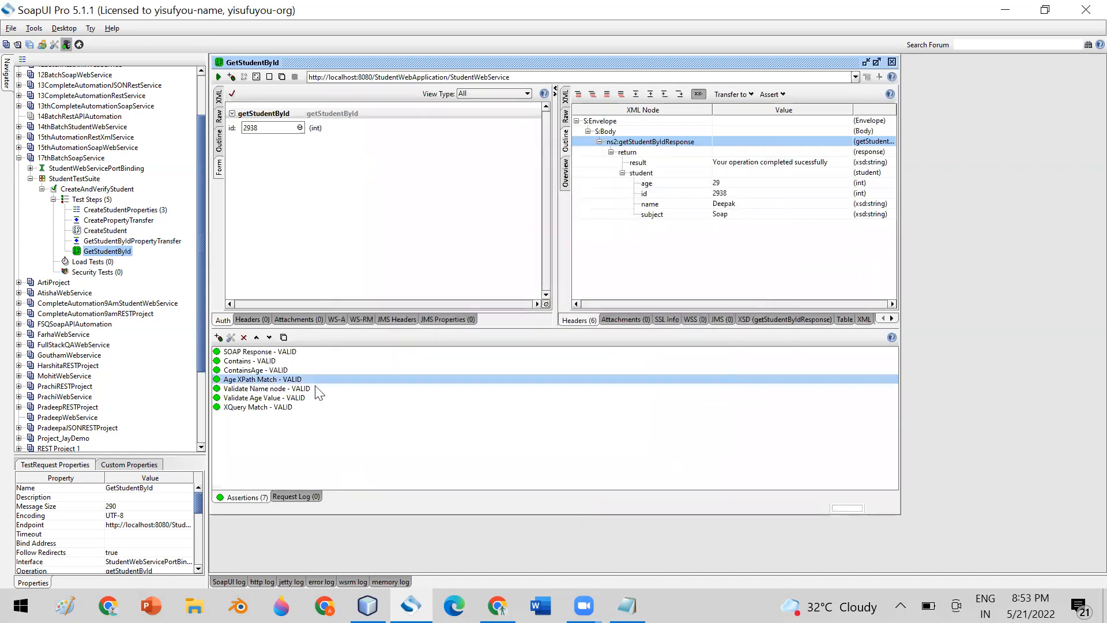
Inspect the Validate Name node and Validate Age Value assertion settings without saving changes.
double_click(256, 390)
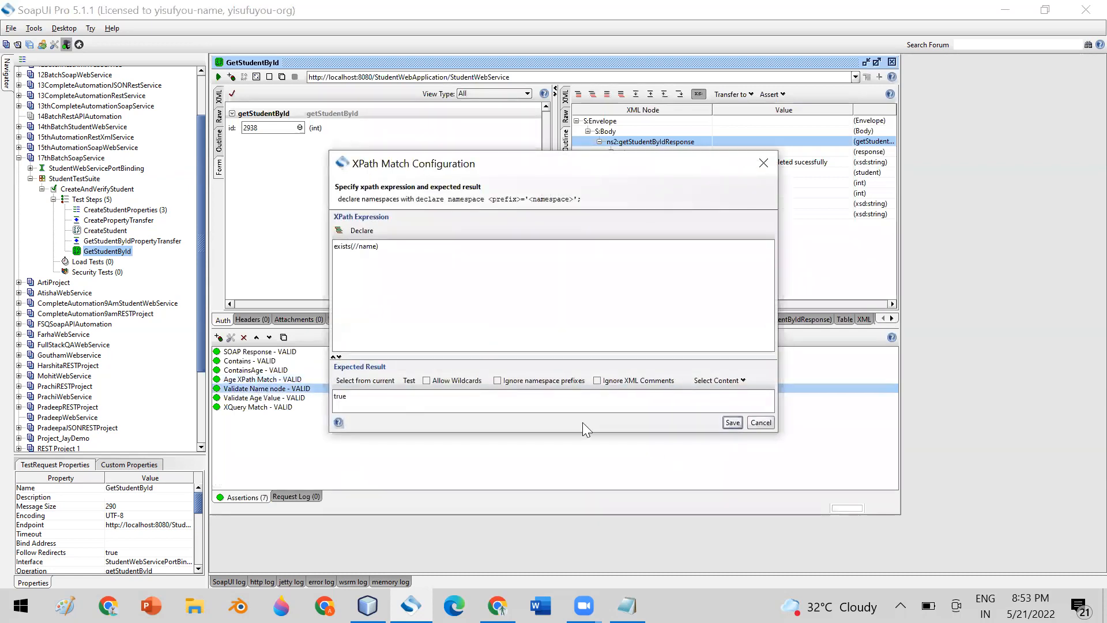
left_click(759, 422)
double_click(285, 398)
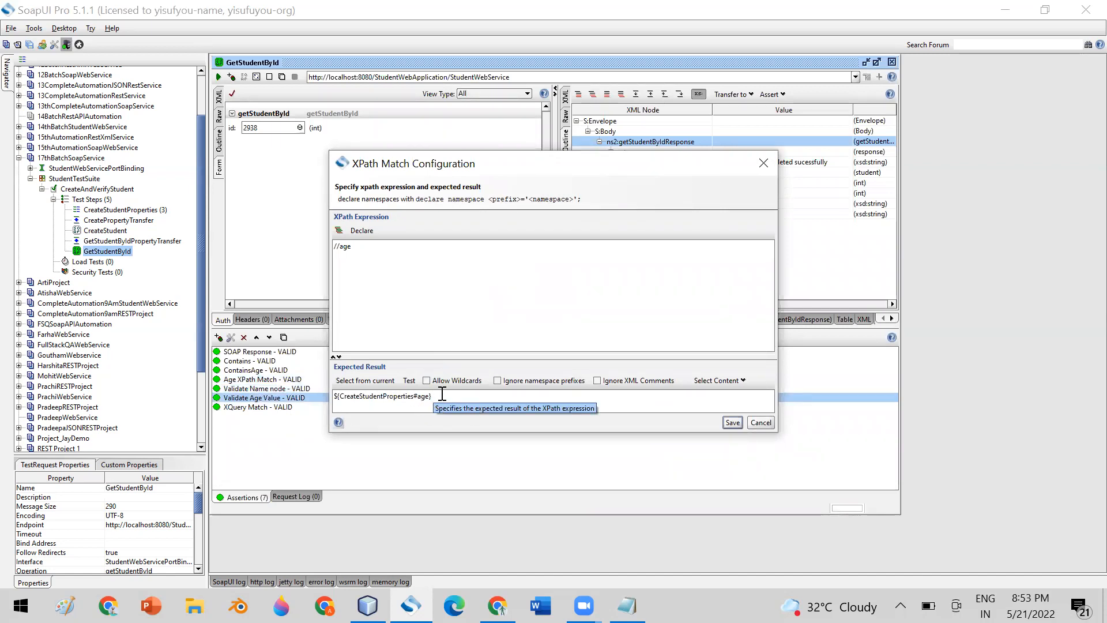
triple_click(361, 396)
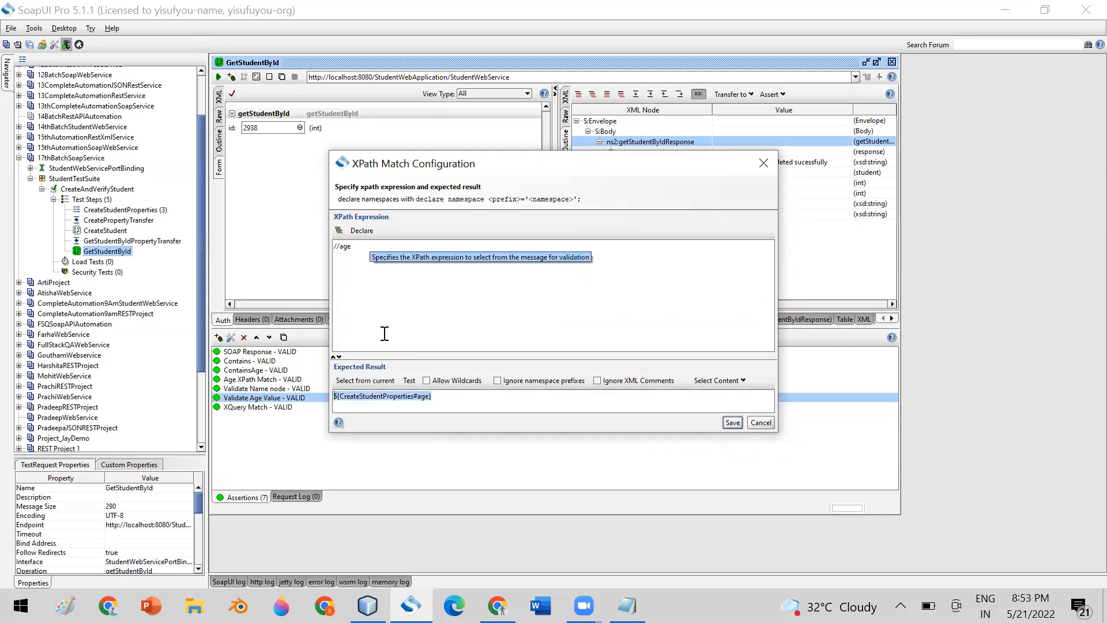
left_click(439, 399)
left_click_drag(402, 400, 304, 398)
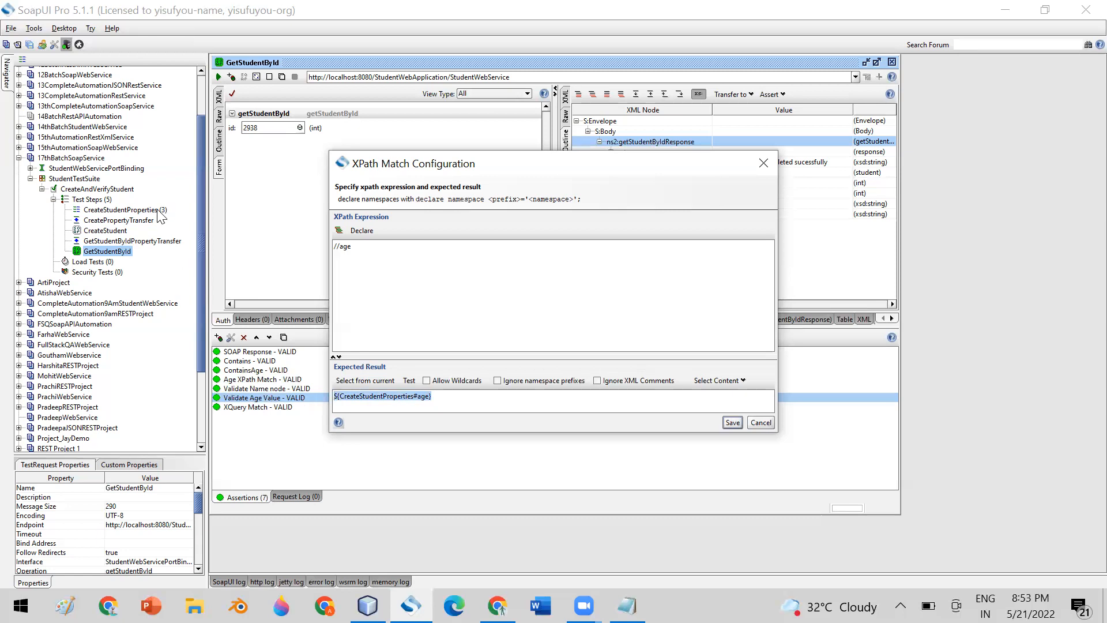
left_click(761, 424)
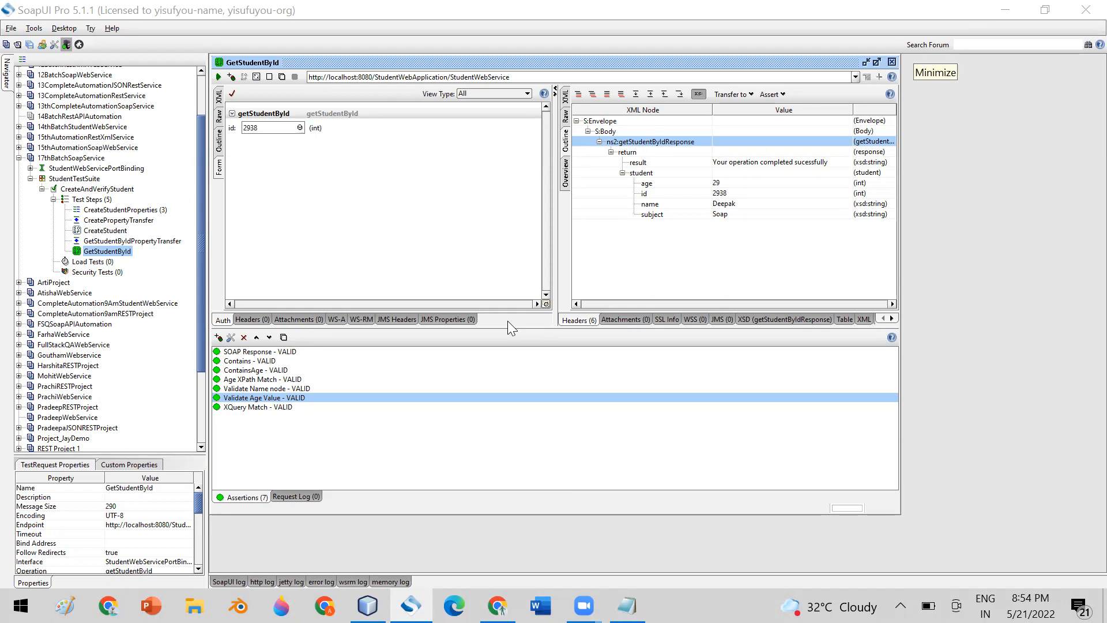
double_click(240, 398)
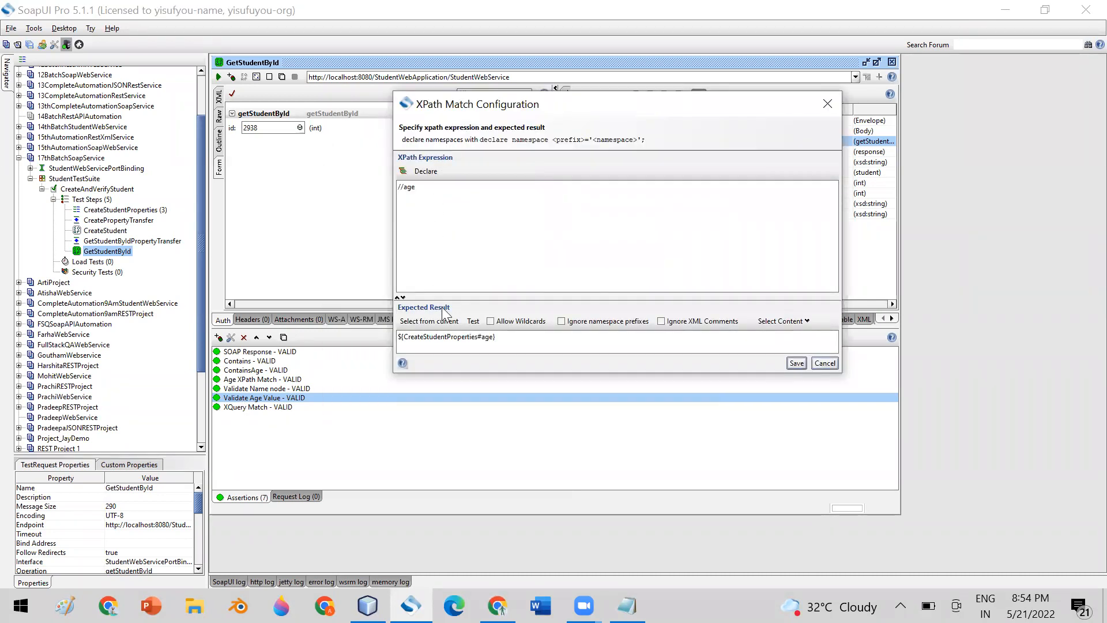
left_click_drag(500, 337, 355, 341)
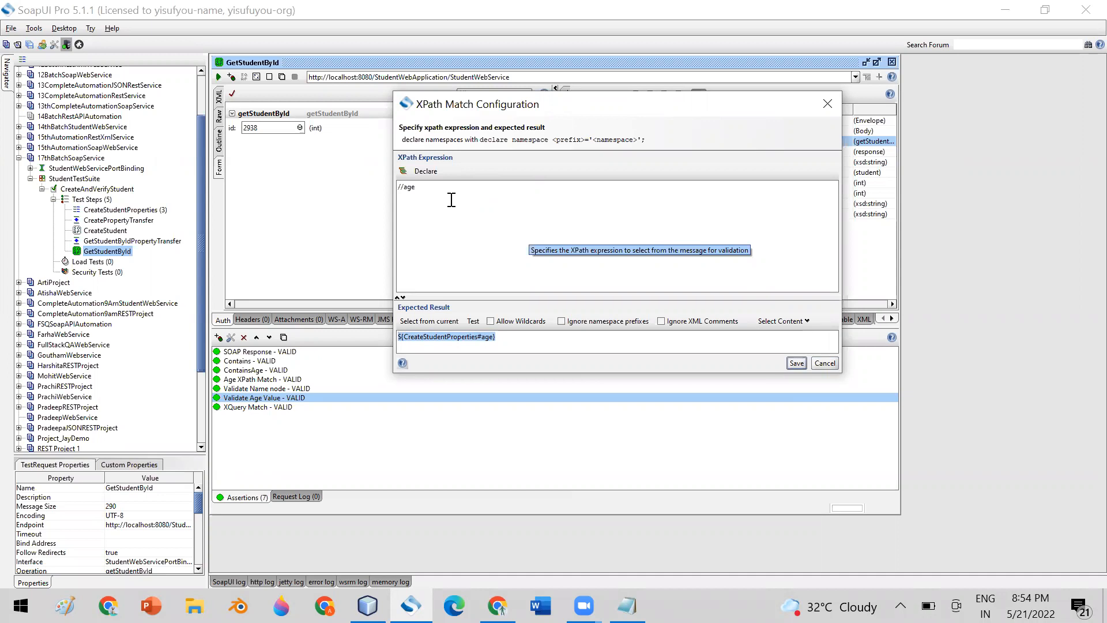
left_click_drag(422, 187, 386, 186)
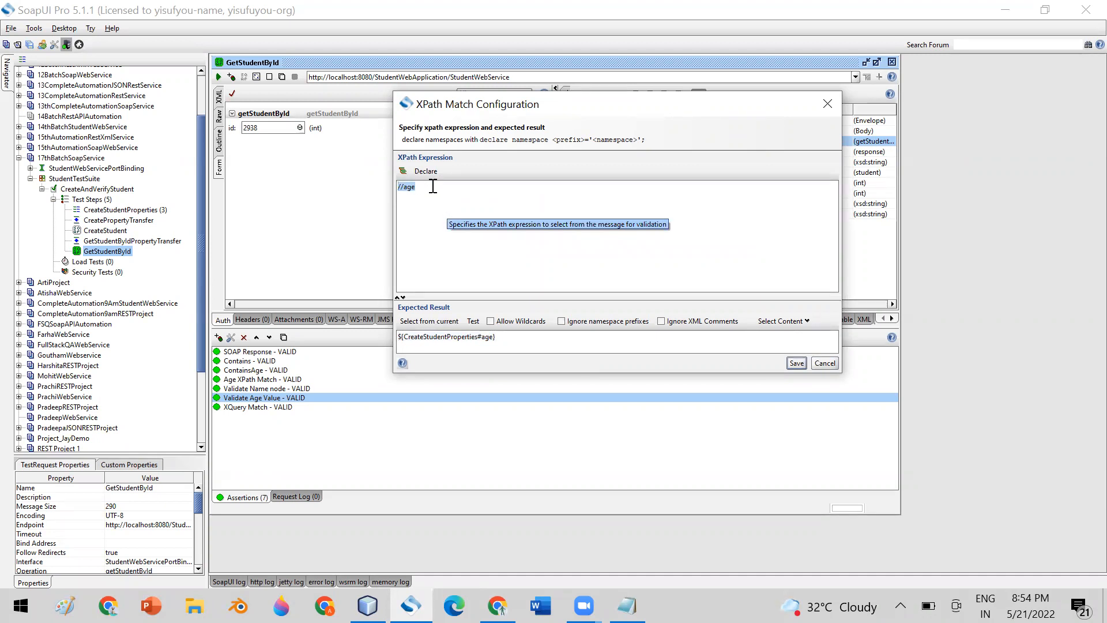
left_click(433, 186)
left_click_drag(425, 187, 353, 188)
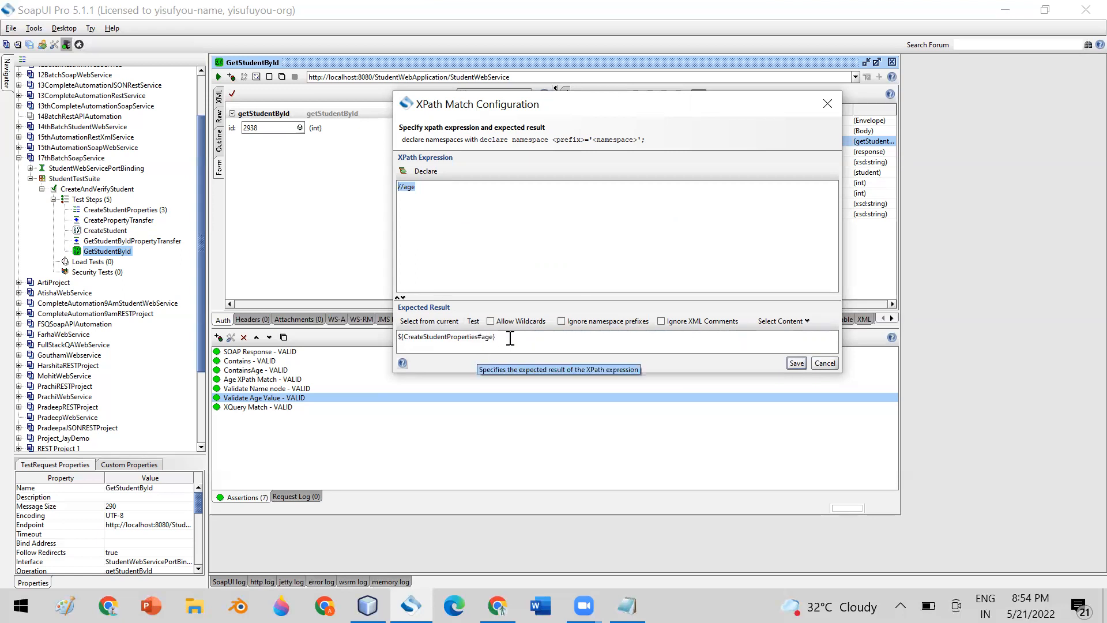
left_click_drag(507, 337, 358, 336)
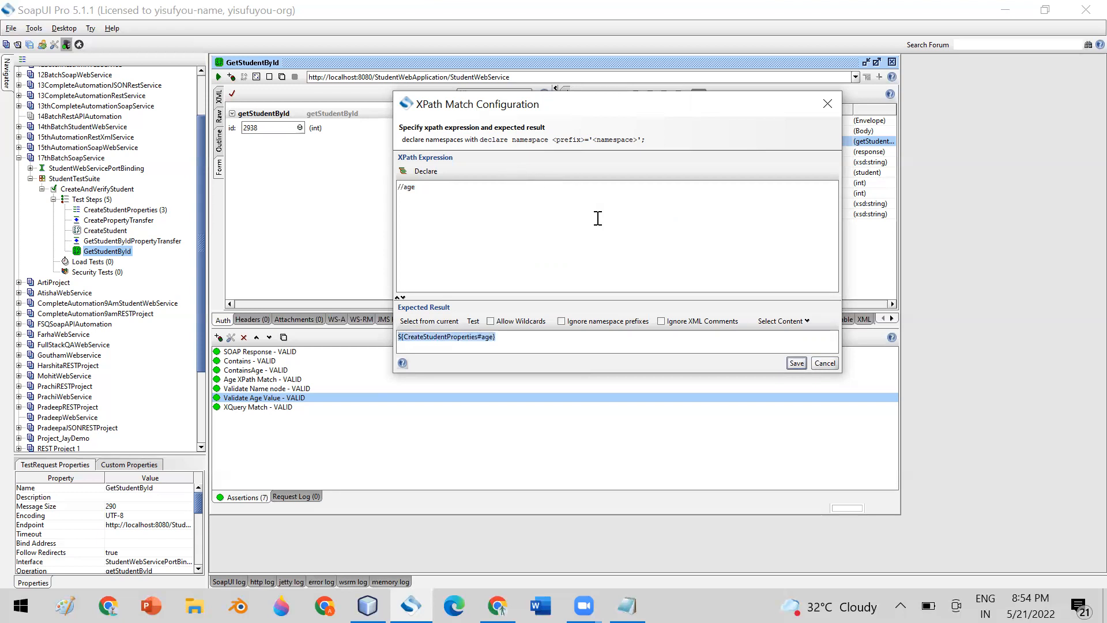
left_click(835, 364)
Check the age property in the CreateStudentProperties step, then close its editor.
left_click(153, 211)
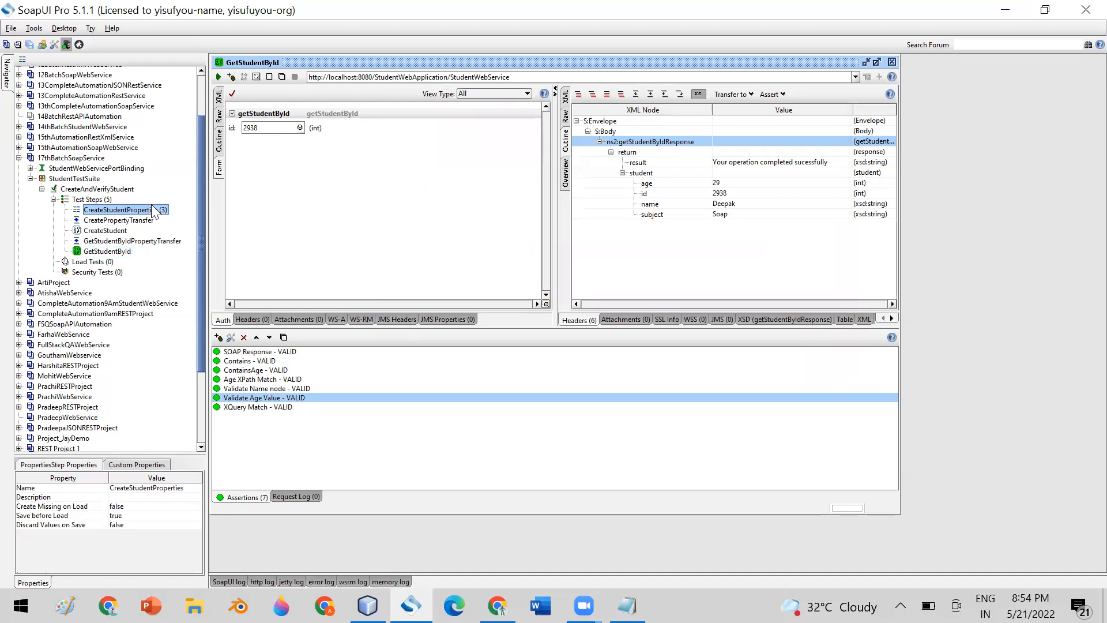
double_click(154, 211)
left_click(249, 120)
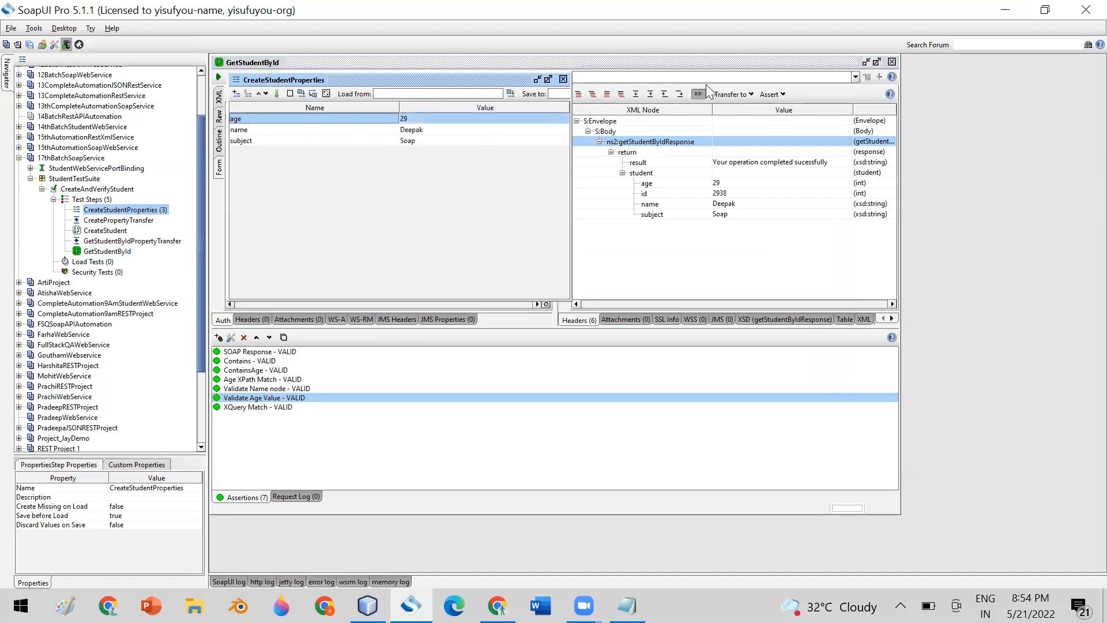
left_click(563, 79)
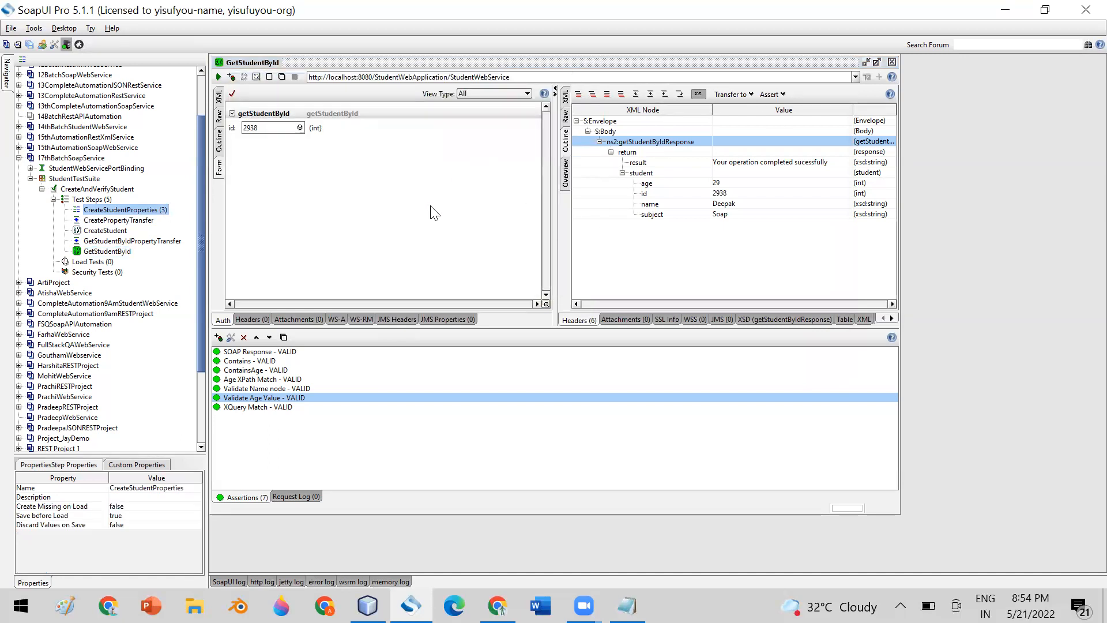
Review GetStudentById's response (id 2938, age 29), then select the GetStudentByIdPropertyTransfer step.
left_click(94, 251)
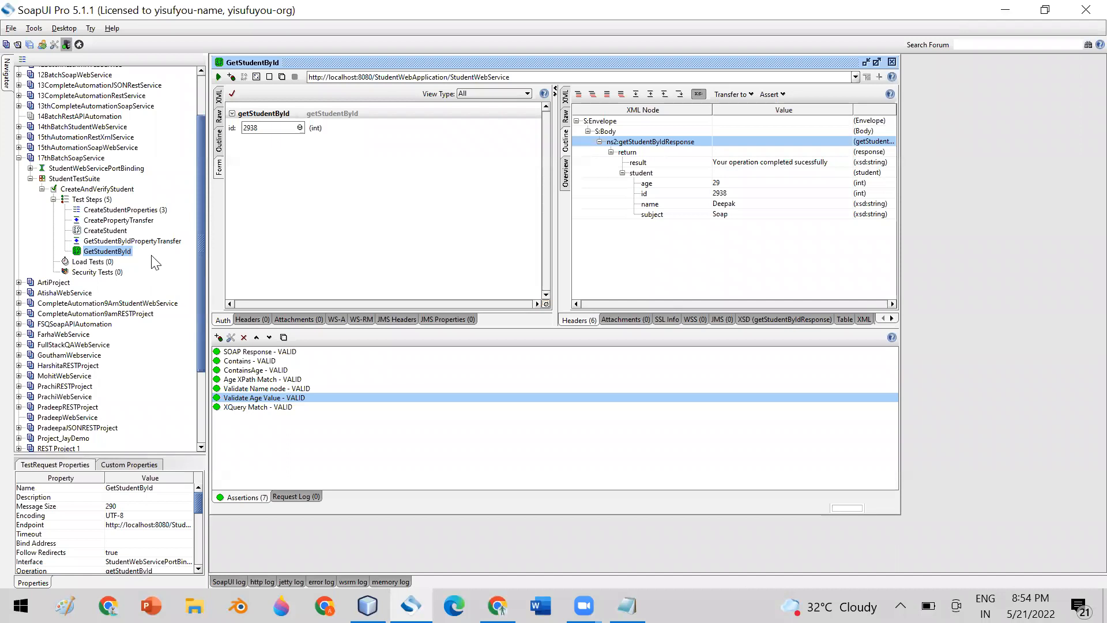
double_click(256, 128)
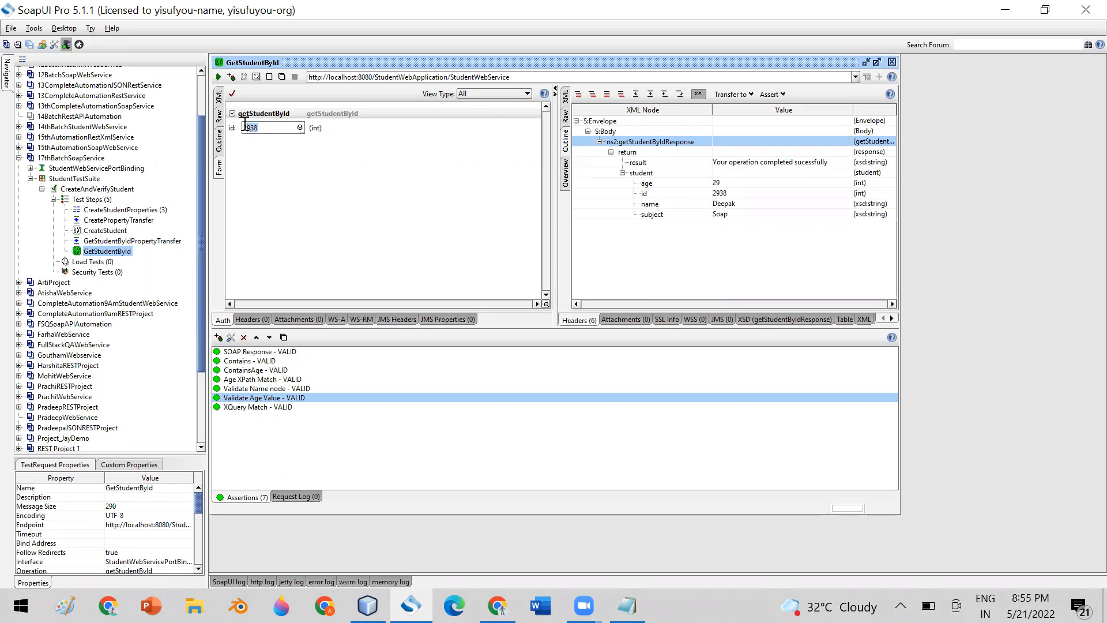
left_click(717, 183)
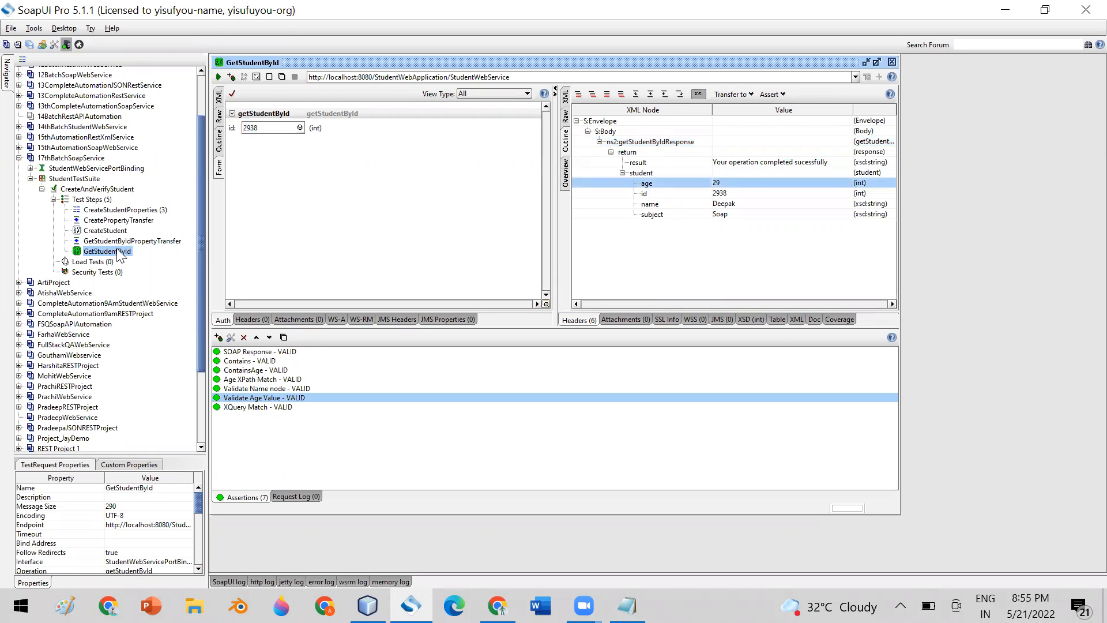
left_click(110, 200)
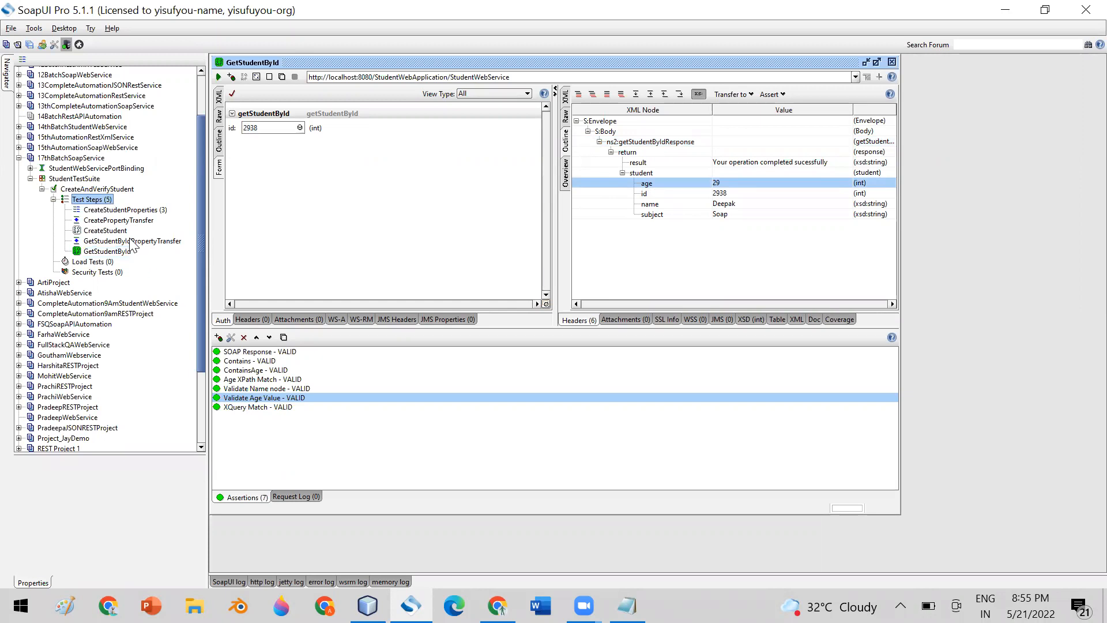
left_click(132, 242)
Insert a JDBC Request step after GetStudentByIdPropertyTransfer with its default name.
right_click(131, 241)
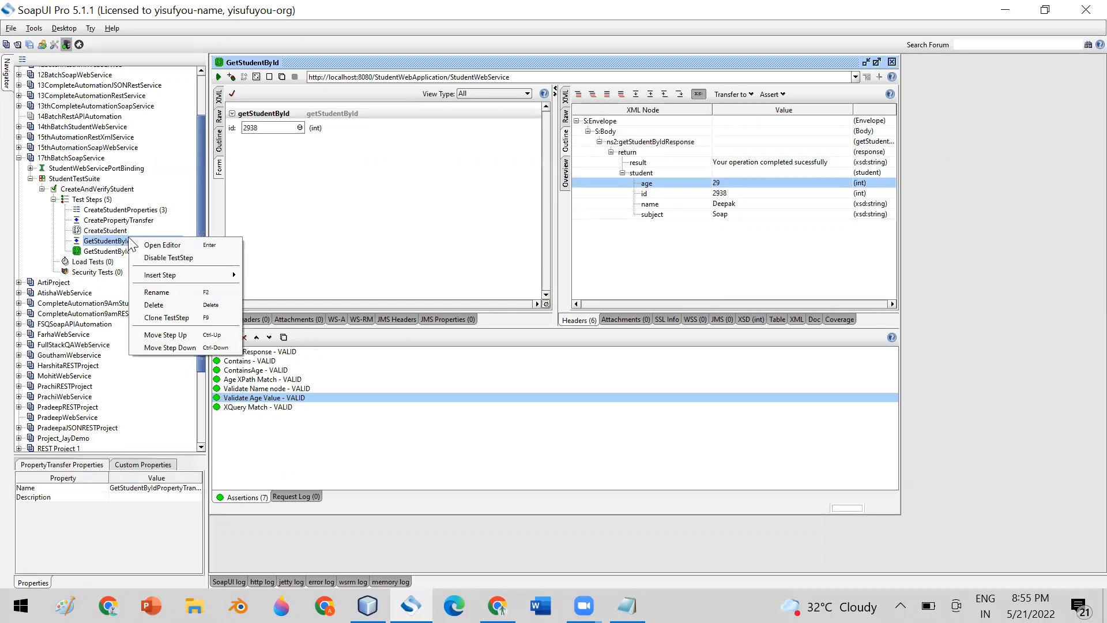
mouse_move(219, 275)
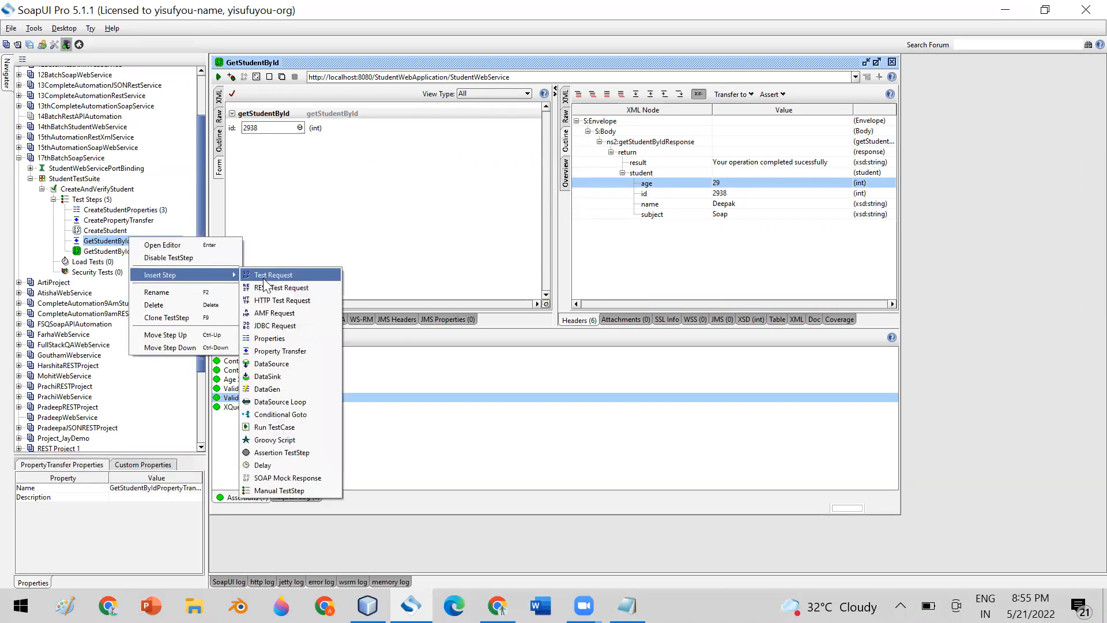
left_click(294, 325)
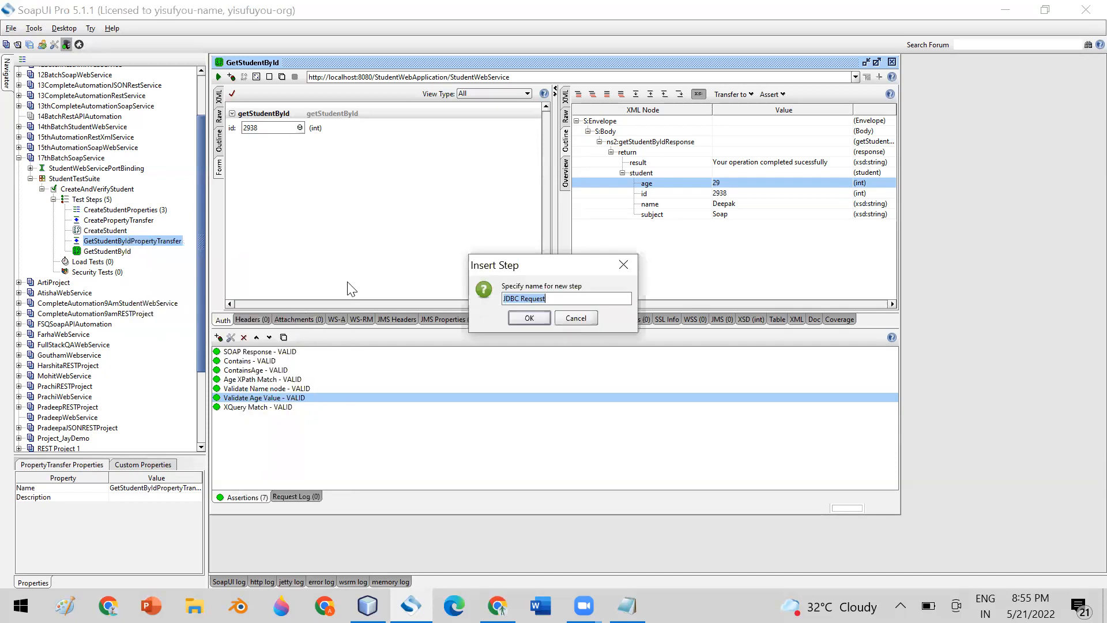
left_click(522, 319)
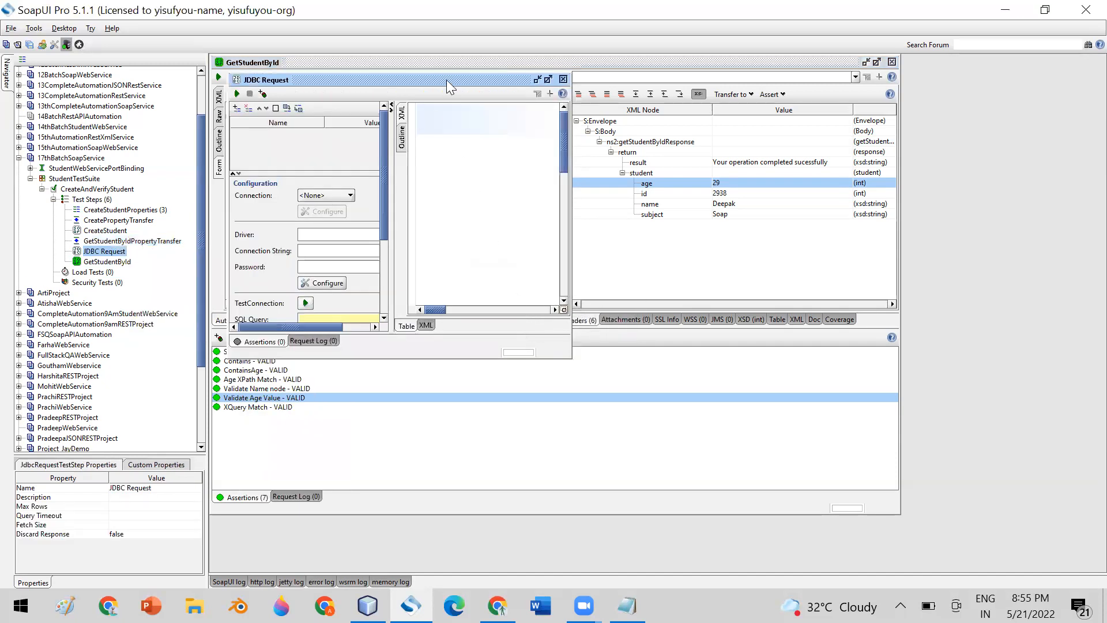
Enlarge the JDBC Request editor and choose <Create New> for its database connection.
left_click_drag(447, 80, 515, 40)
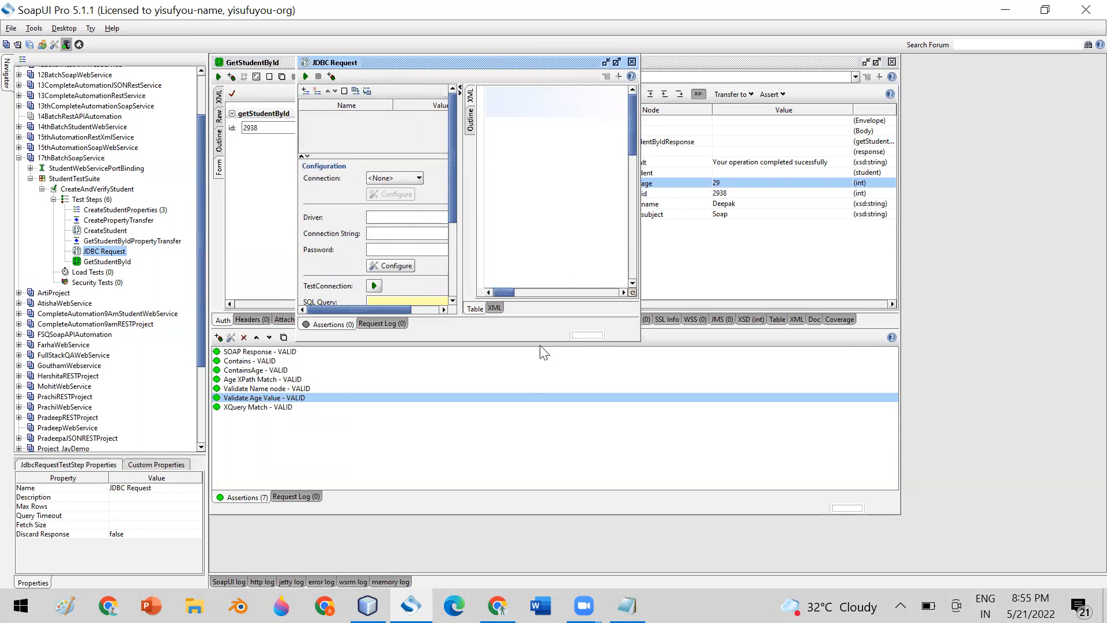
left_click_drag(592, 342, 595, 468)
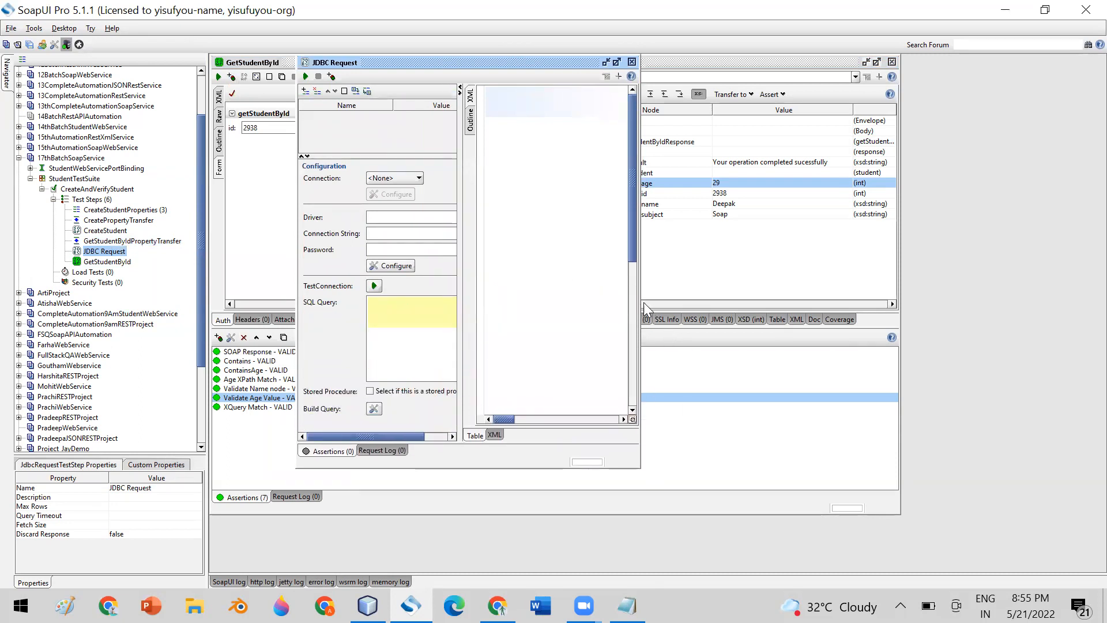
left_click_drag(638, 302, 821, 301)
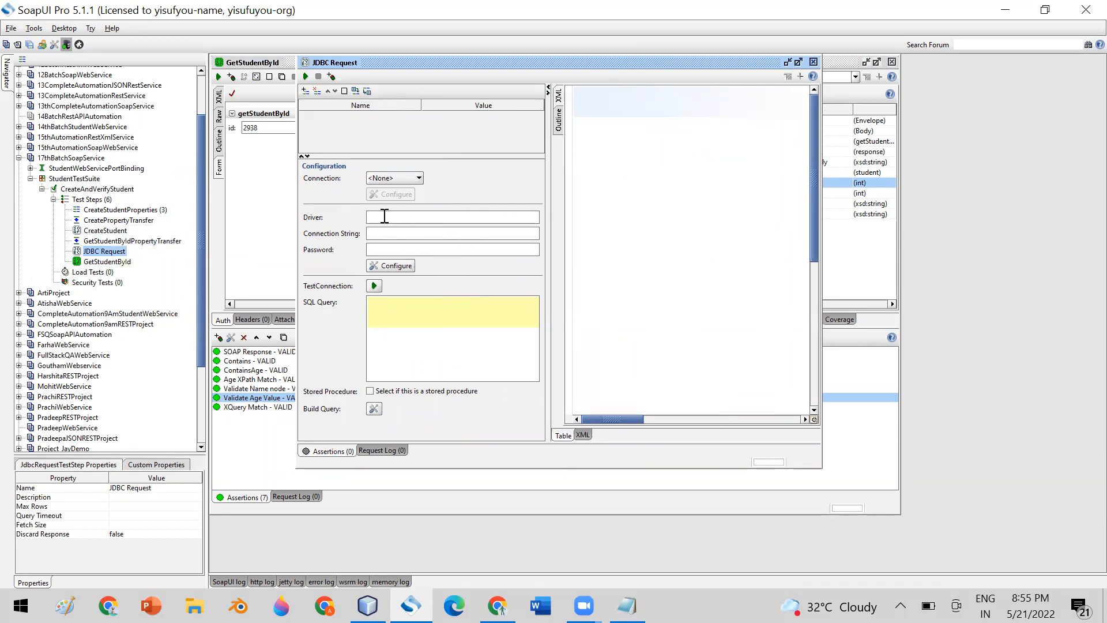
left_click(402, 178)
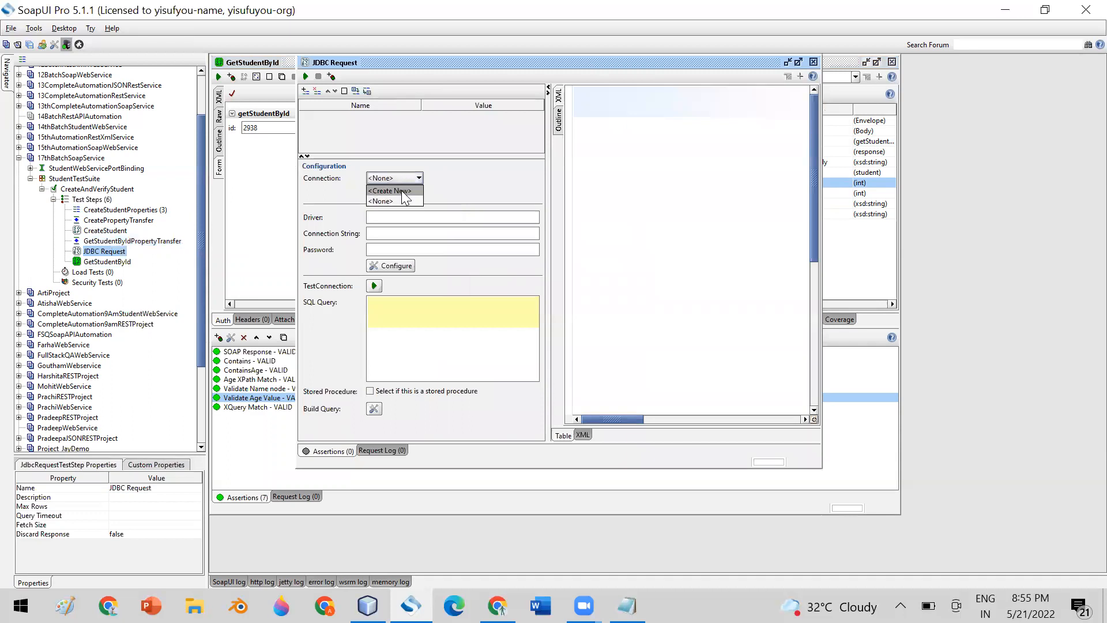
left_click(402, 191)
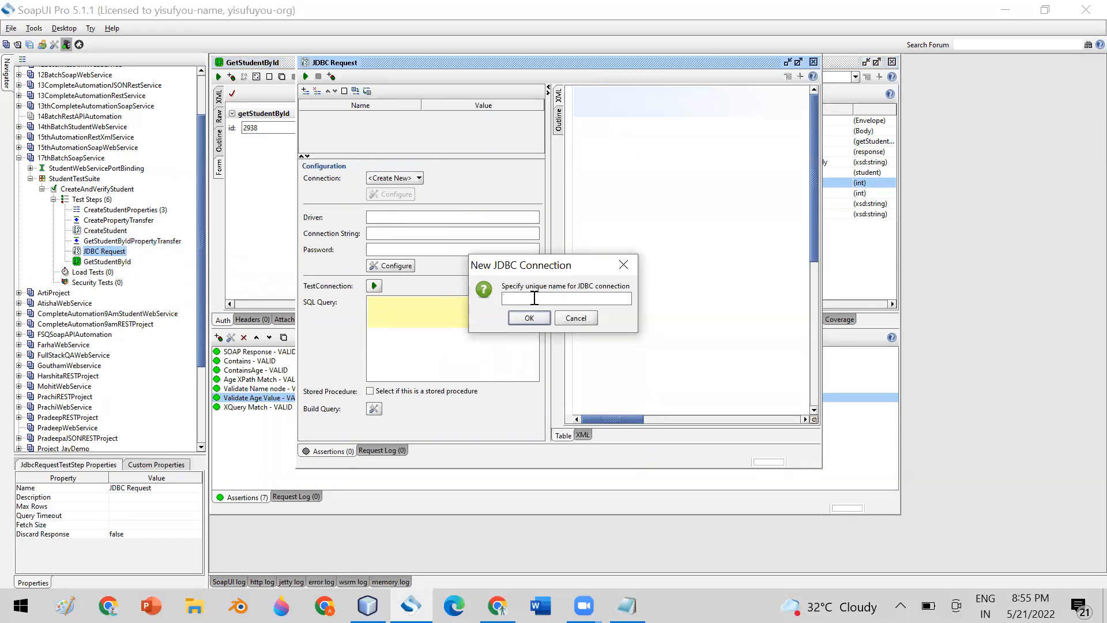
Name the new connection PradeepDB and select the MySql JDBC driver.
type("PradeepDB")
left_click(528, 318)
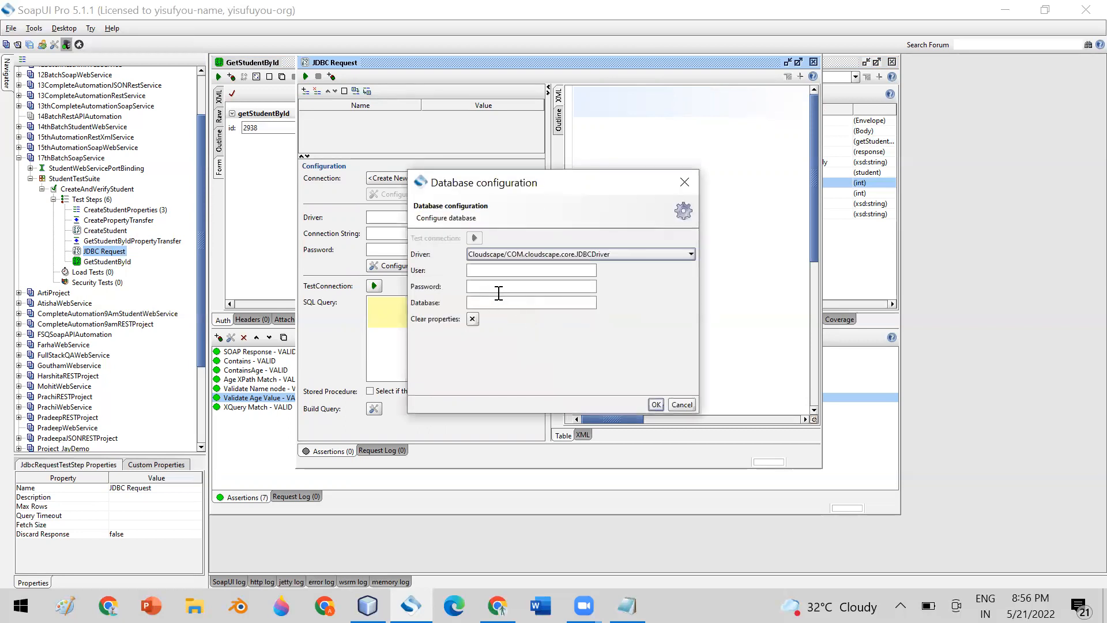
left_click(476, 255)
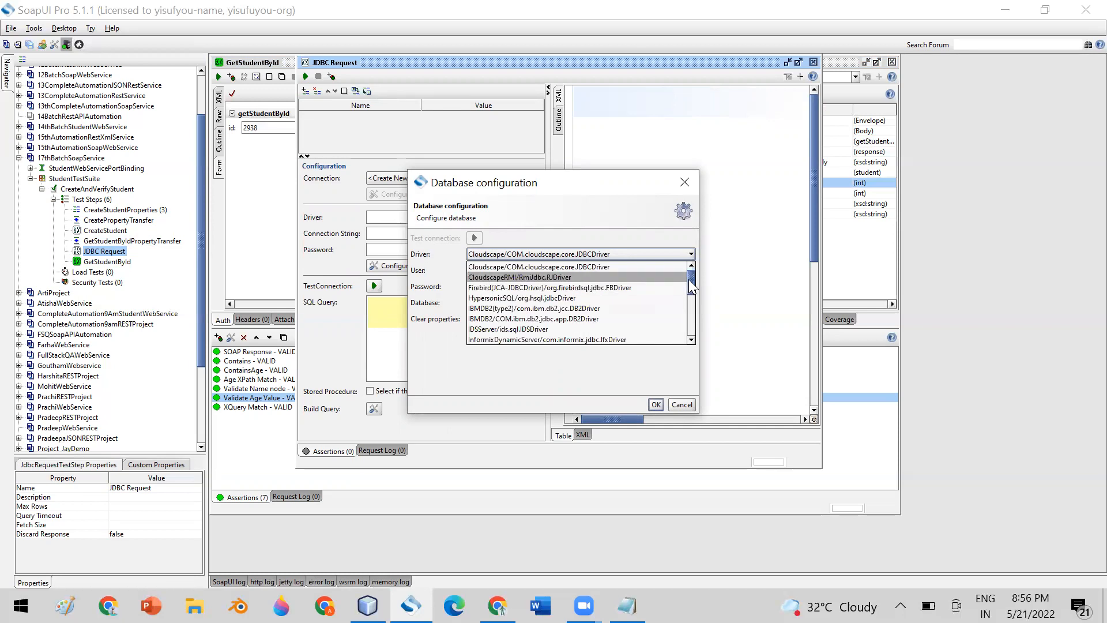
left_click_drag(691, 283, 693, 313)
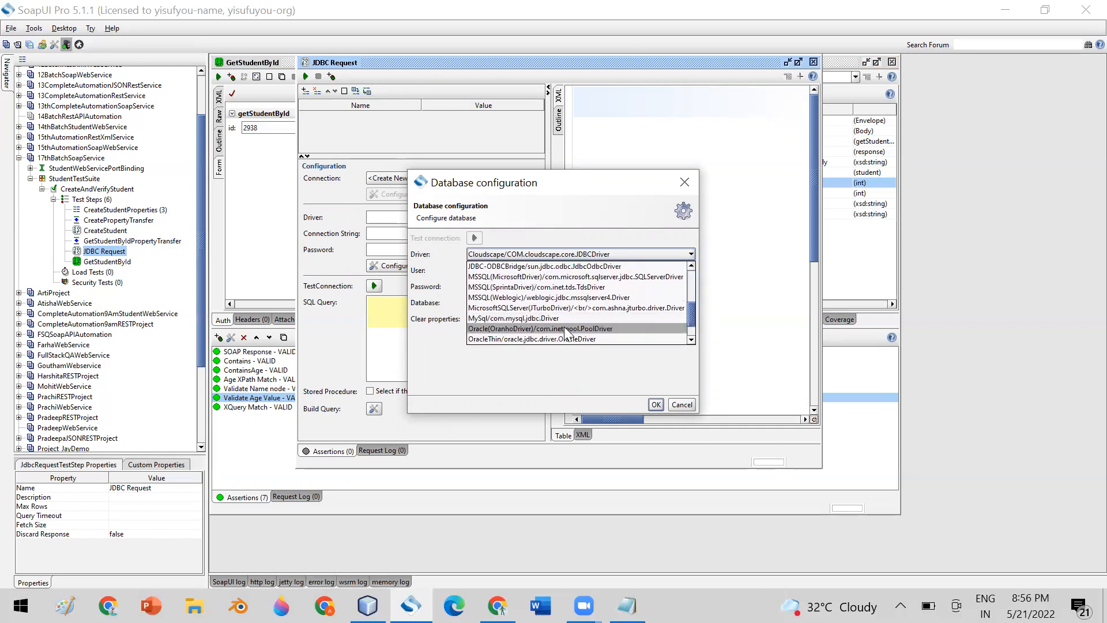
left_click(511, 319)
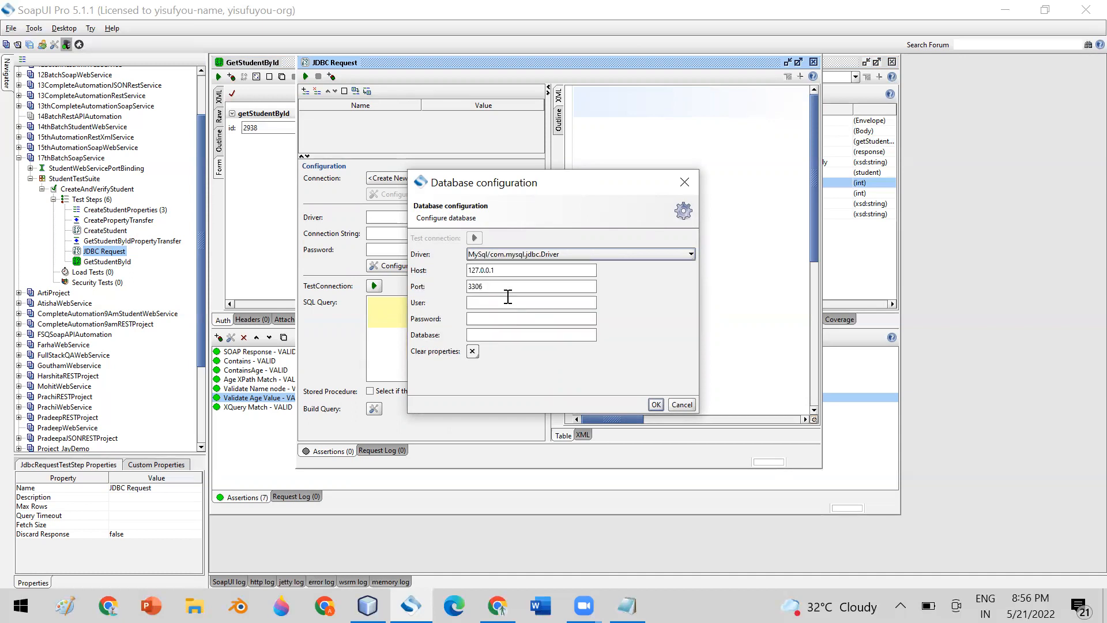
Enter user root, the account password and database pradee, test the connection, and save it.
left_click_drag(499, 270, 439, 273)
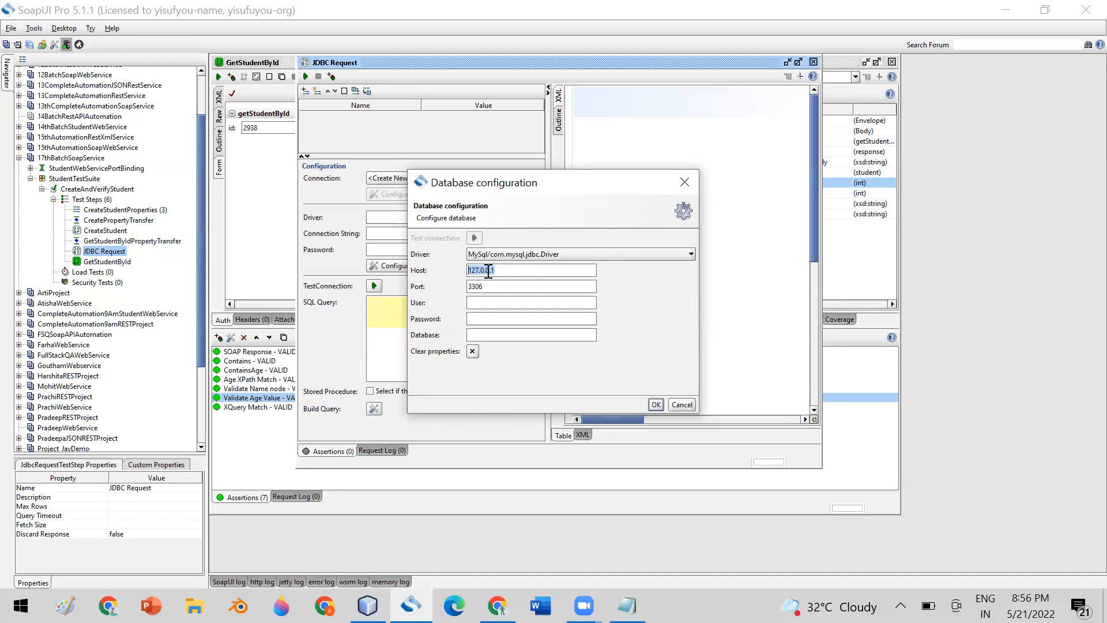
left_click(477, 302)
type("root")
left_click(490, 319)
type("123456")
type("pradeep")
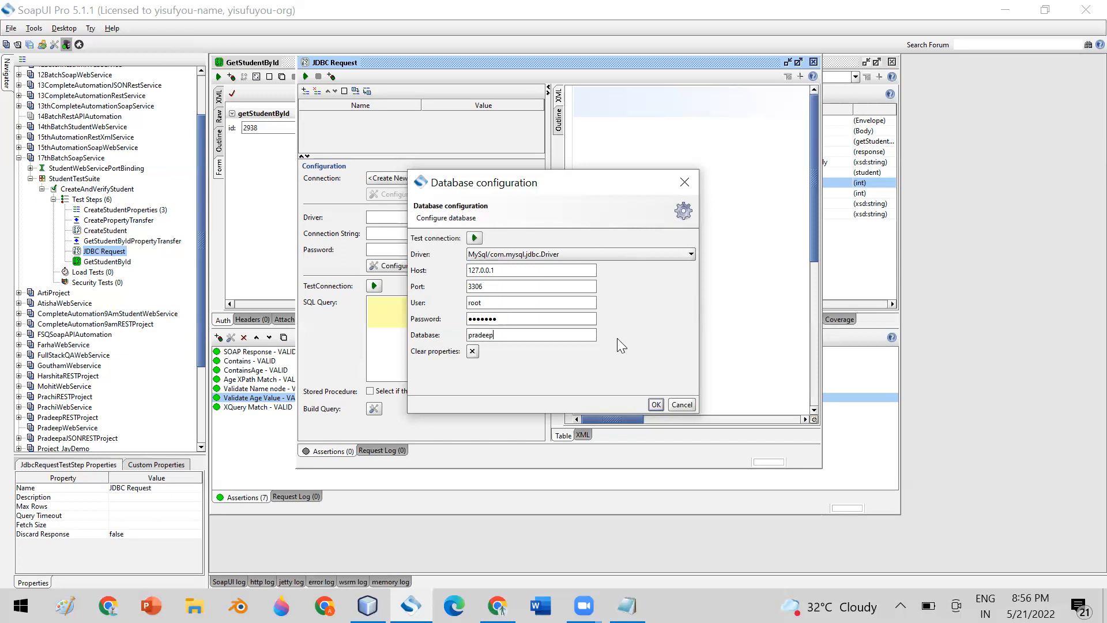
left_click(473, 238)
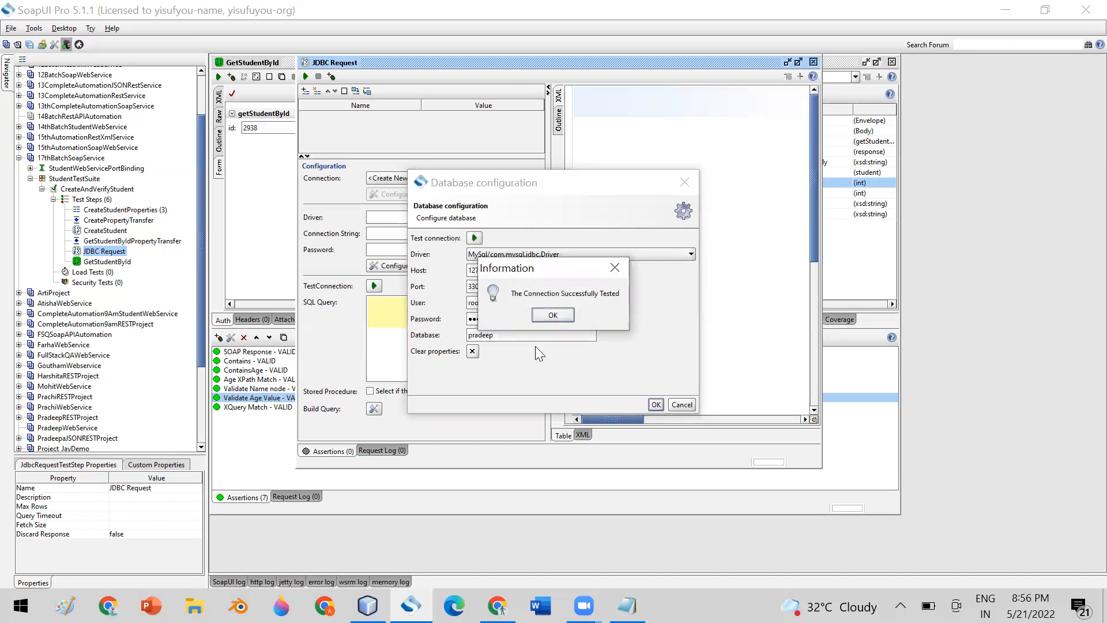
left_click(564, 313)
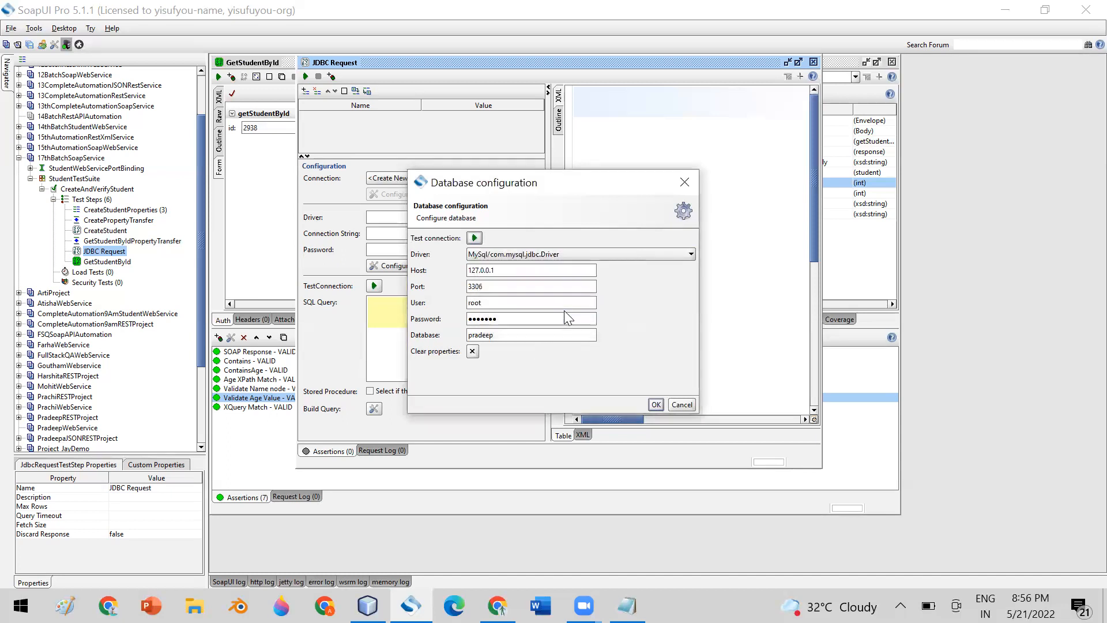
left_click(656, 404)
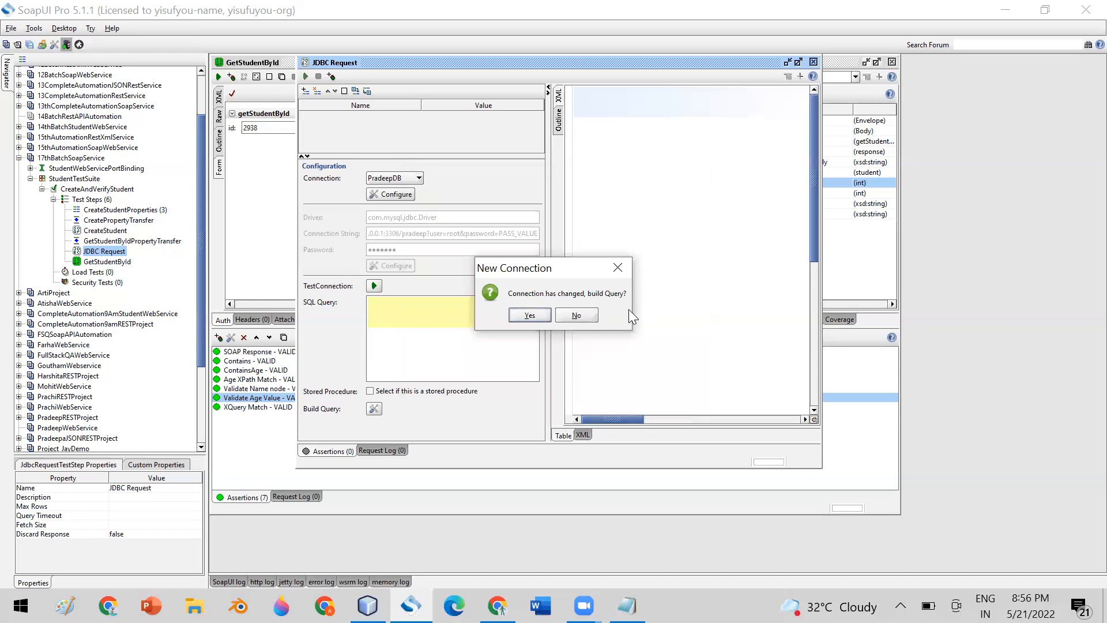
Build the query Select * From student by adding the student table in the query builder.
left_click(534, 312)
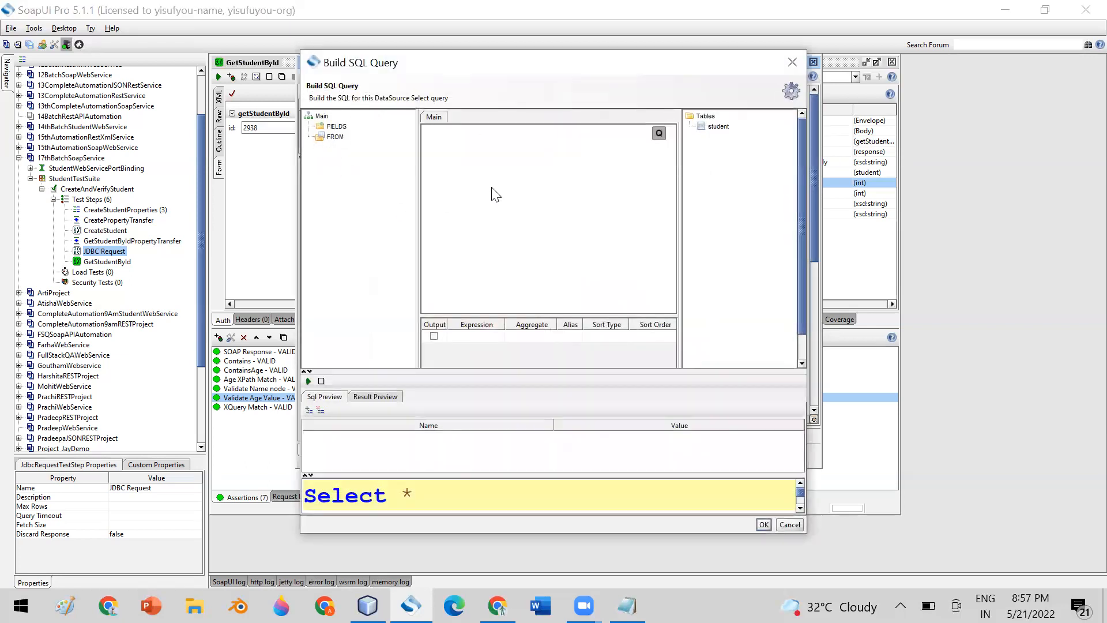
left_click(337, 126)
left_click(332, 137)
left_click(433, 117)
double_click(705, 127)
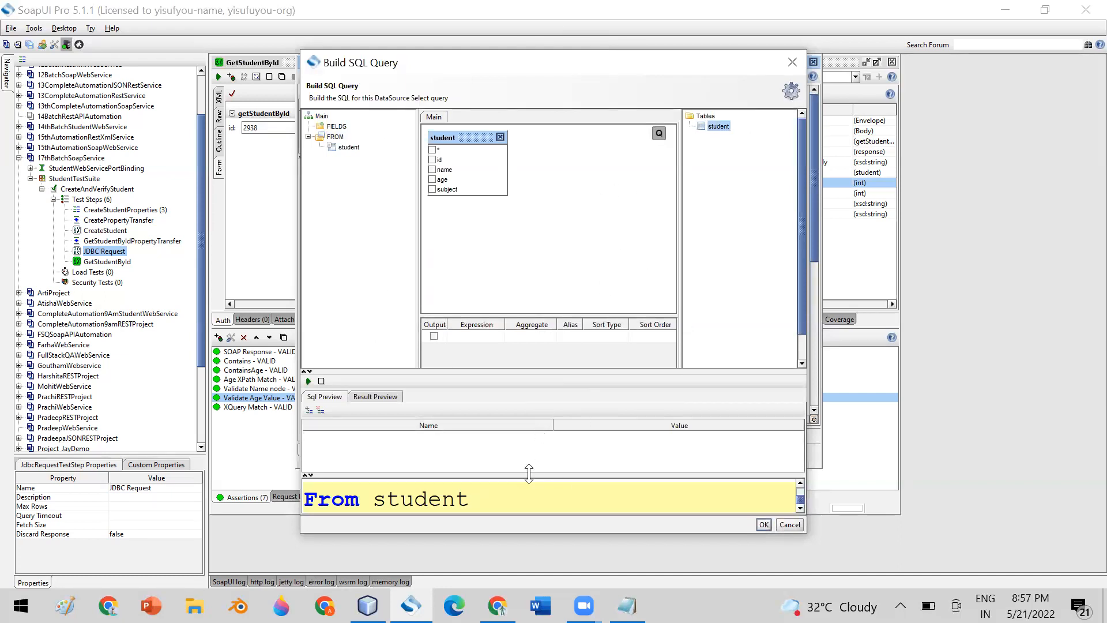
key("Home")
key("Up")
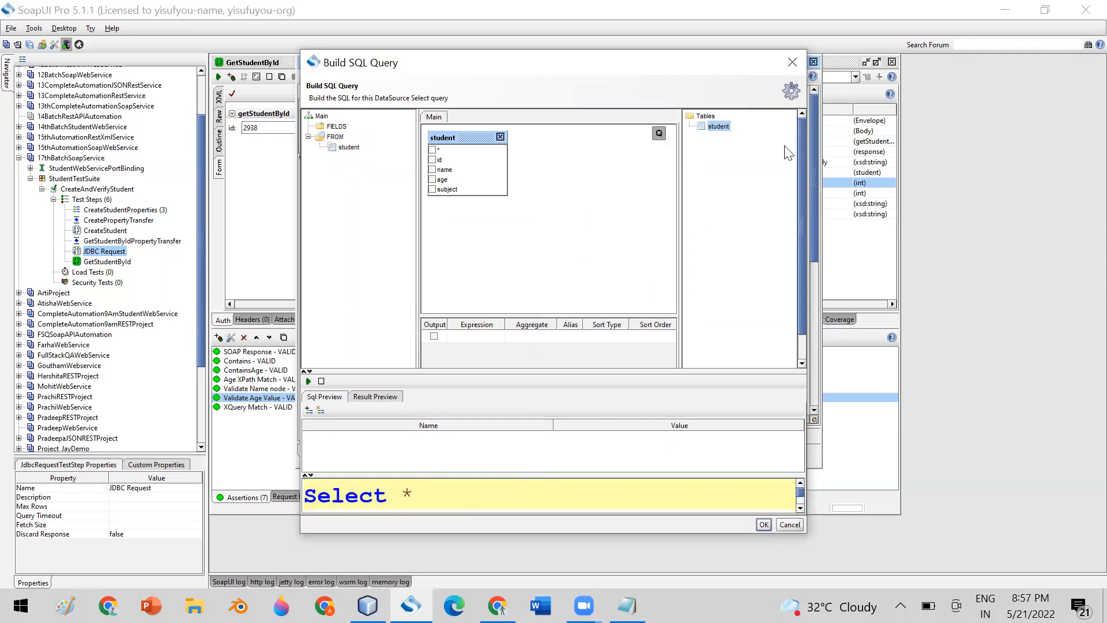
left_click(792, 61)
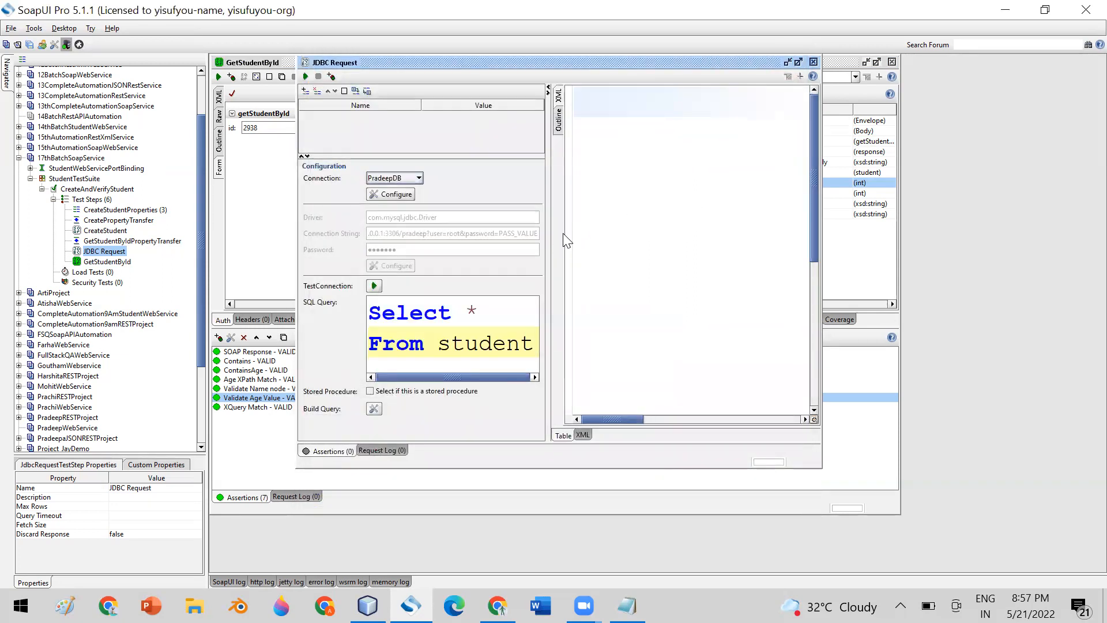
Widen the JDBC Request window, its connection fields, and the response pane.
left_click_drag(551, 267, 680, 267)
left_click_drag(662, 55, 621, 17)
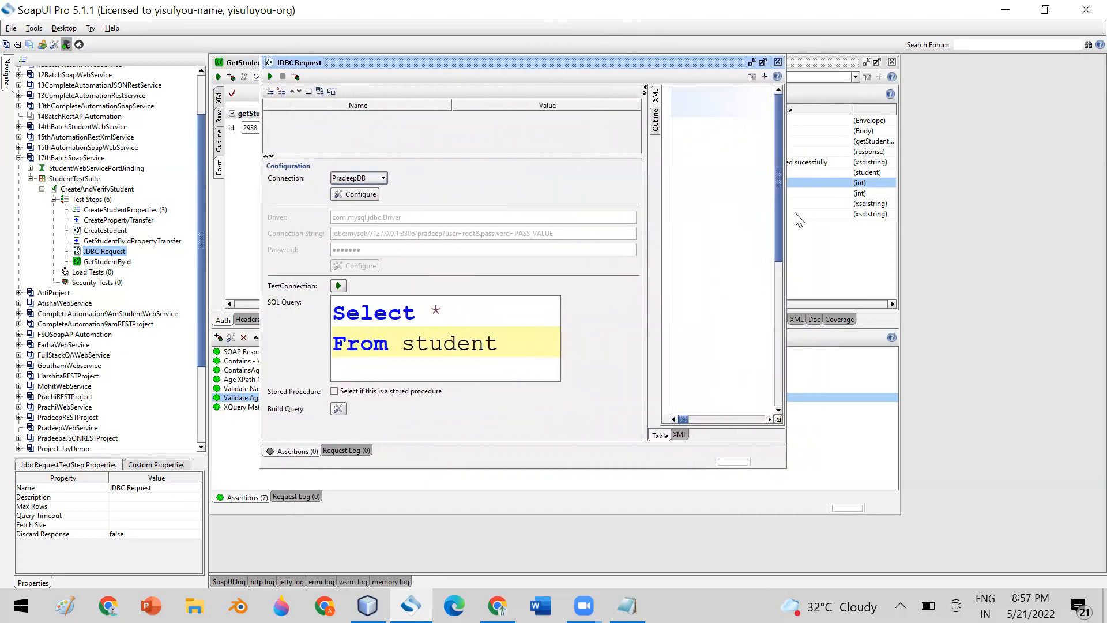
left_click_drag(785, 220, 1018, 214)
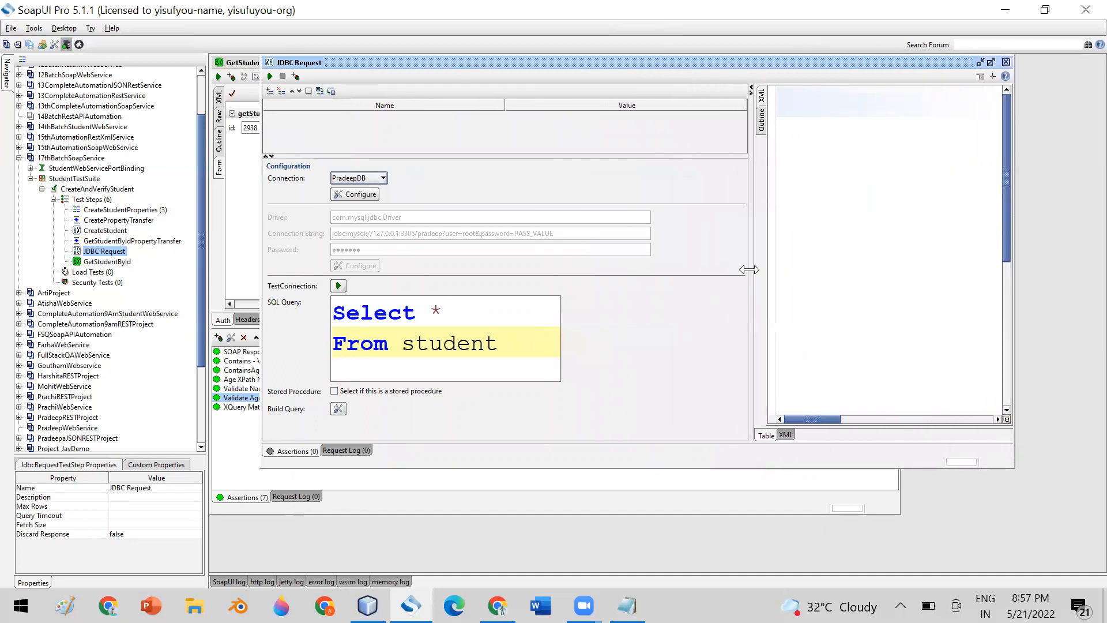
left_click_drag(751, 272, 699, 268)
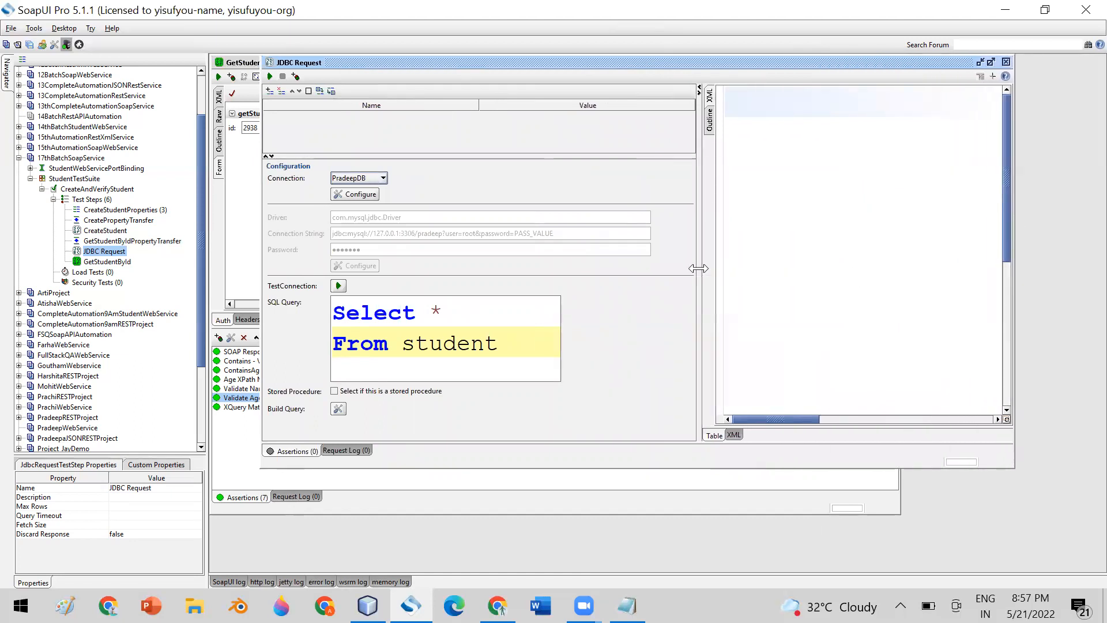
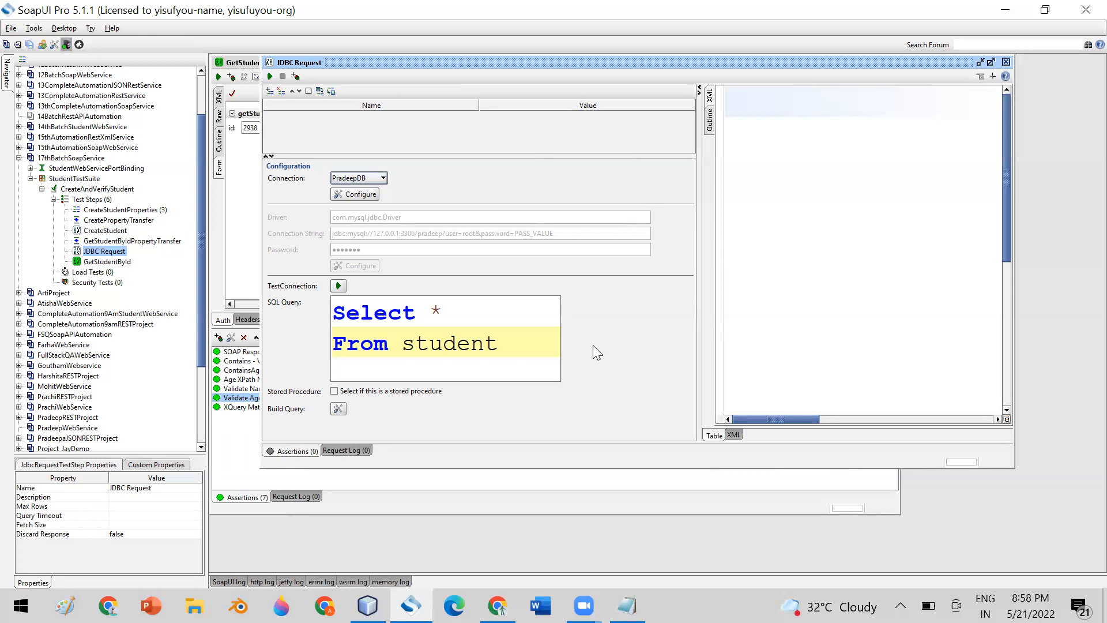
Join the query onto one line as Select * From student where id=2938 and run it.
left_click(463, 308)
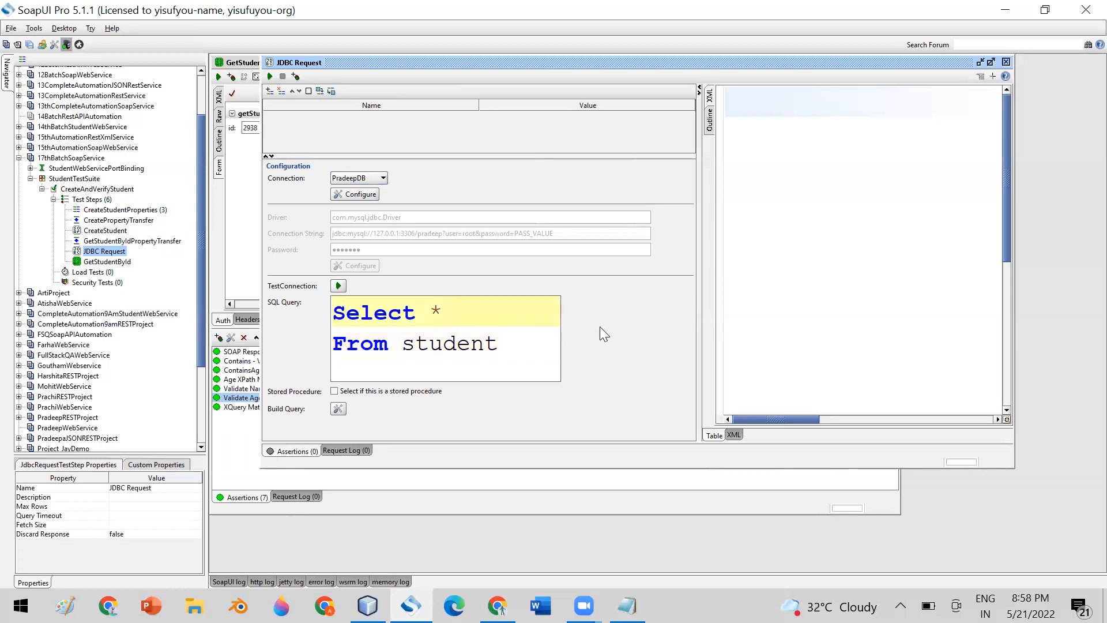
key("Delete")
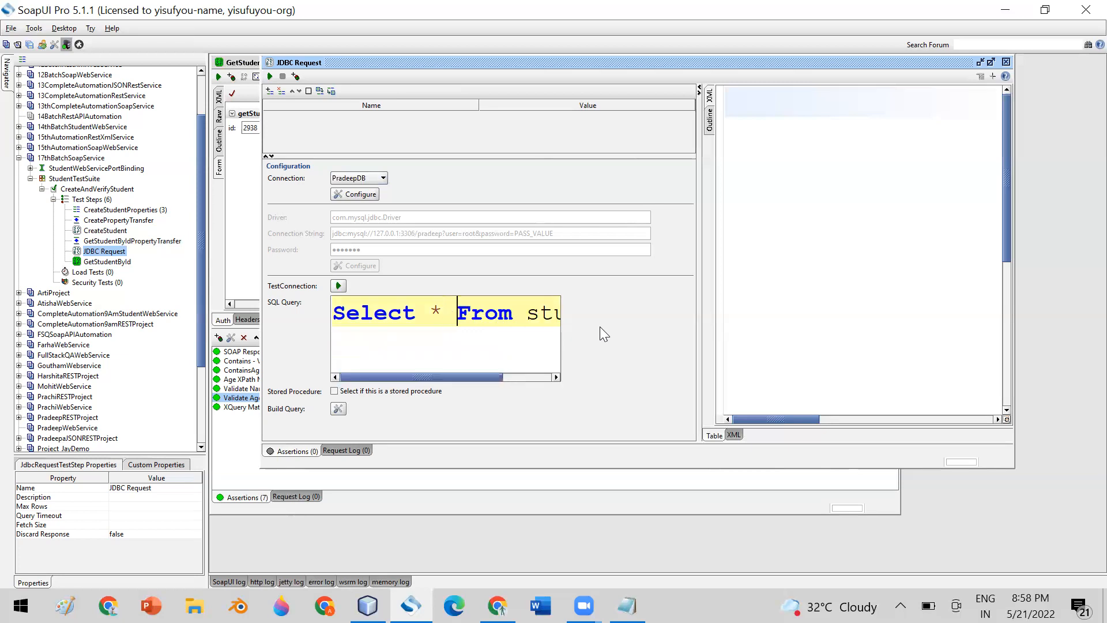
left_click_drag(470, 376, 548, 364)
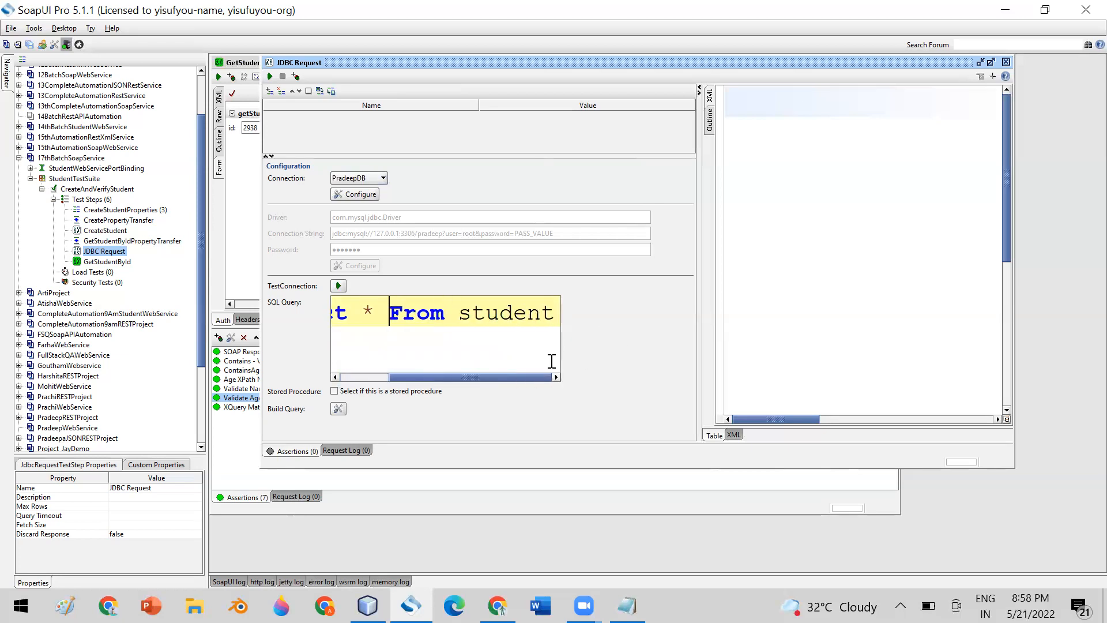
left_click(557, 314)
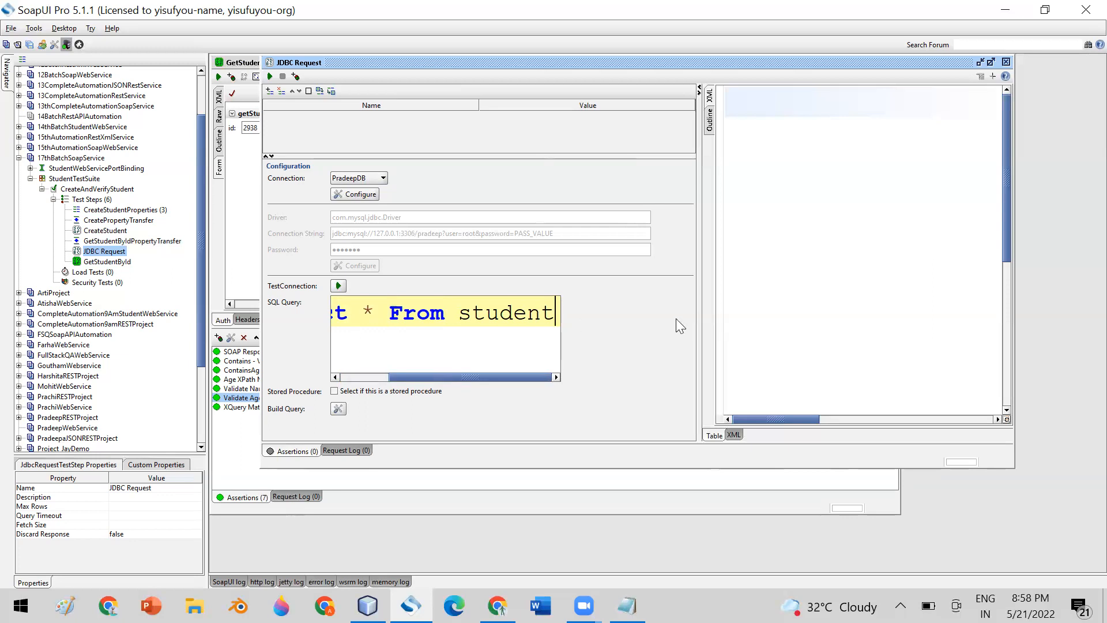
type("where")
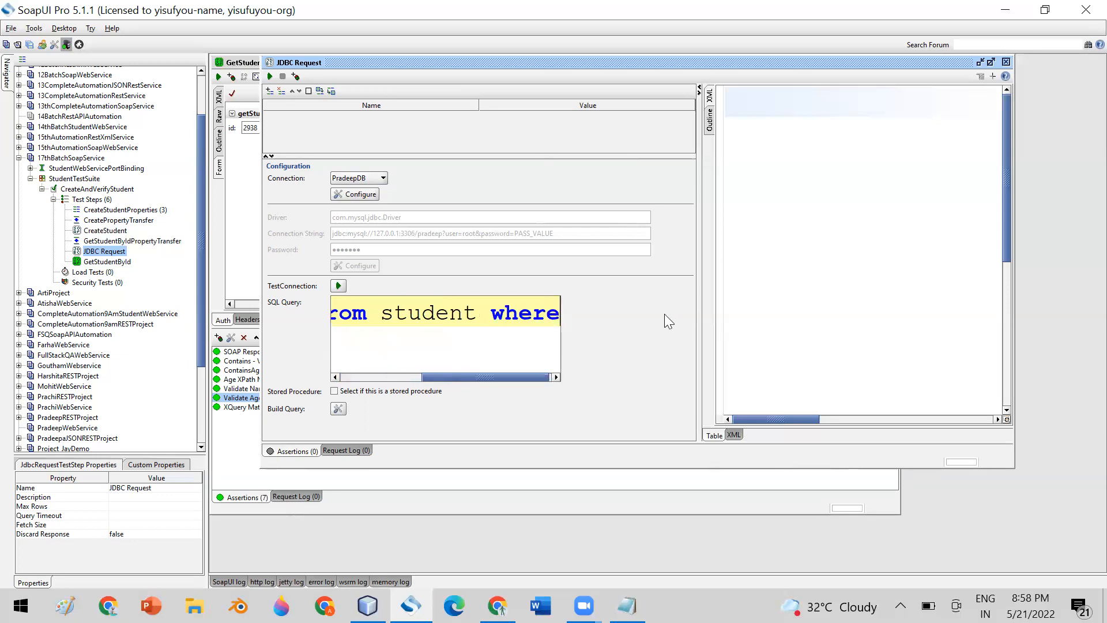
type(" id")
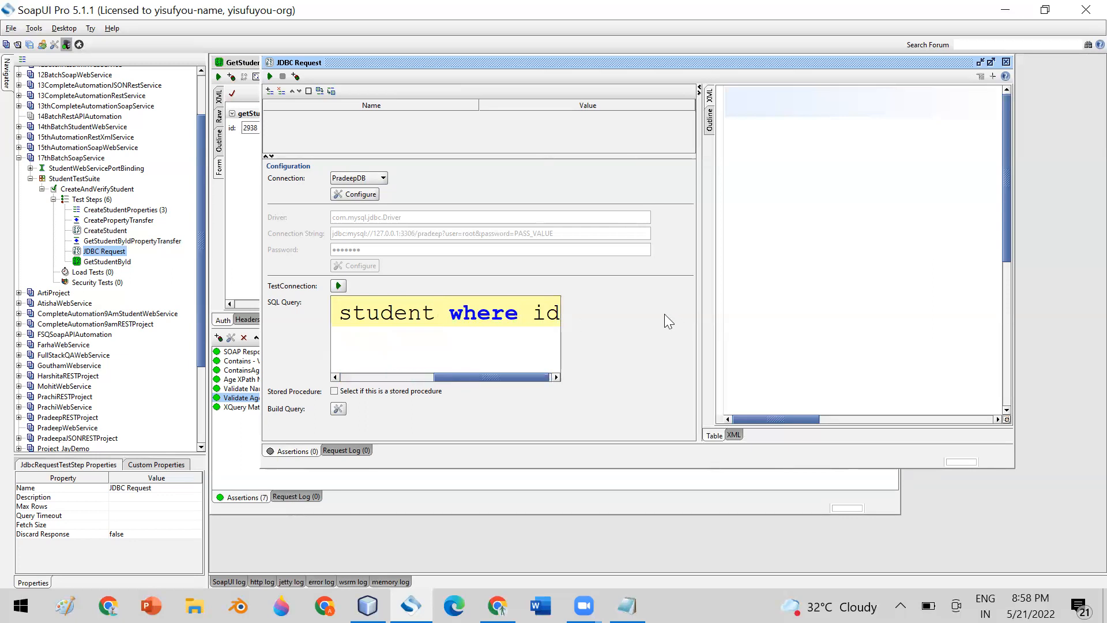
type("=2")
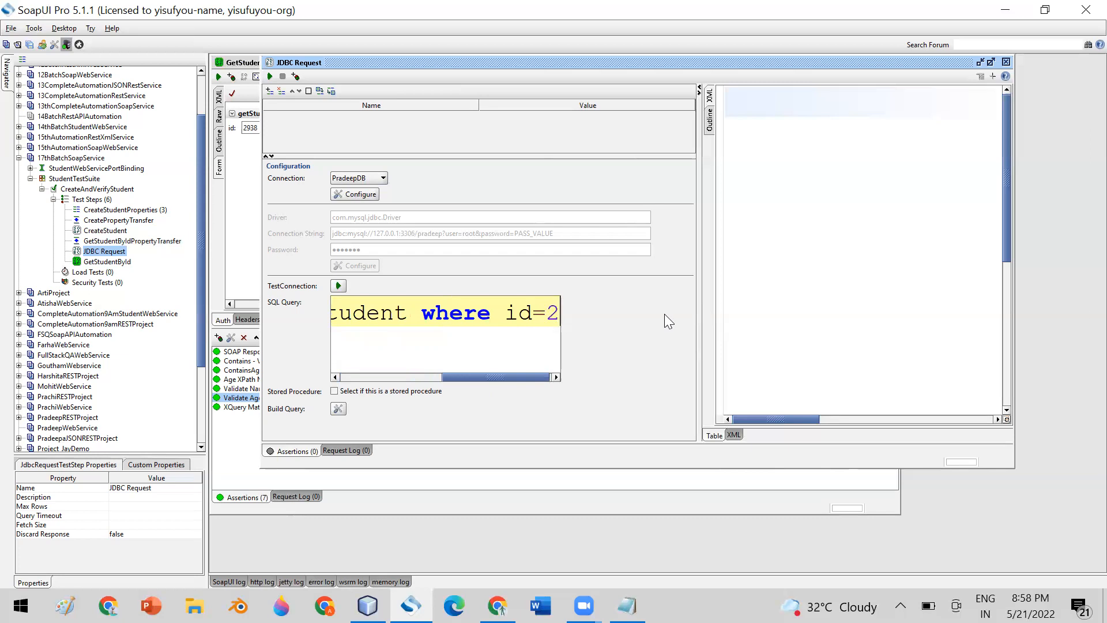
type("938")
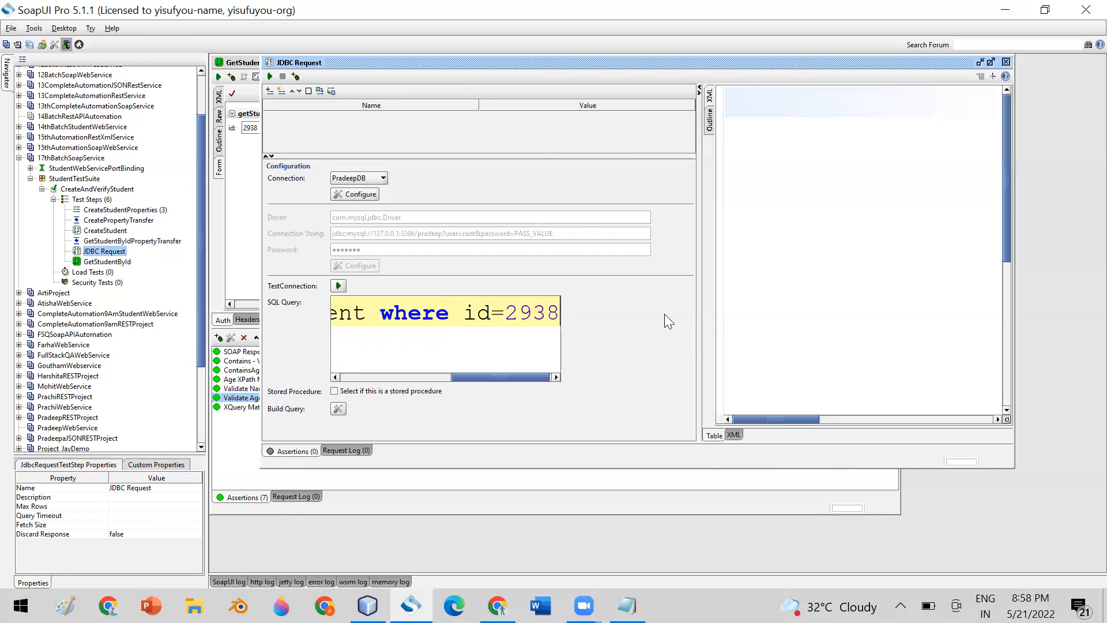
left_click(270, 77)
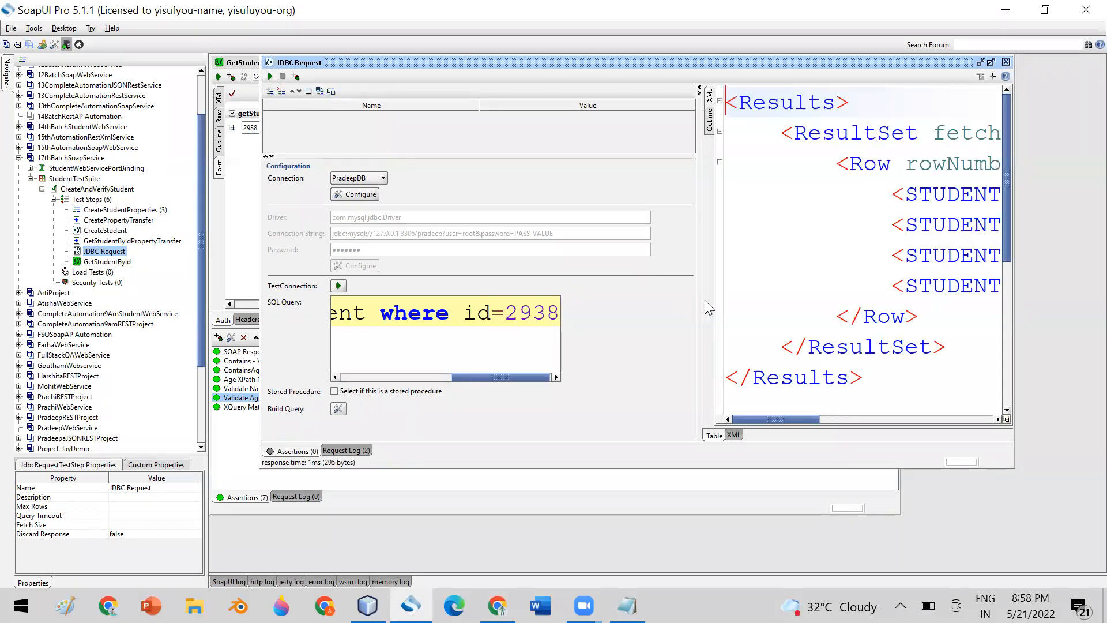
Widen the results to inspect student 2938's row, then delete the hard-coded 2938 from the query.
left_click_drag(699, 297, 642, 296)
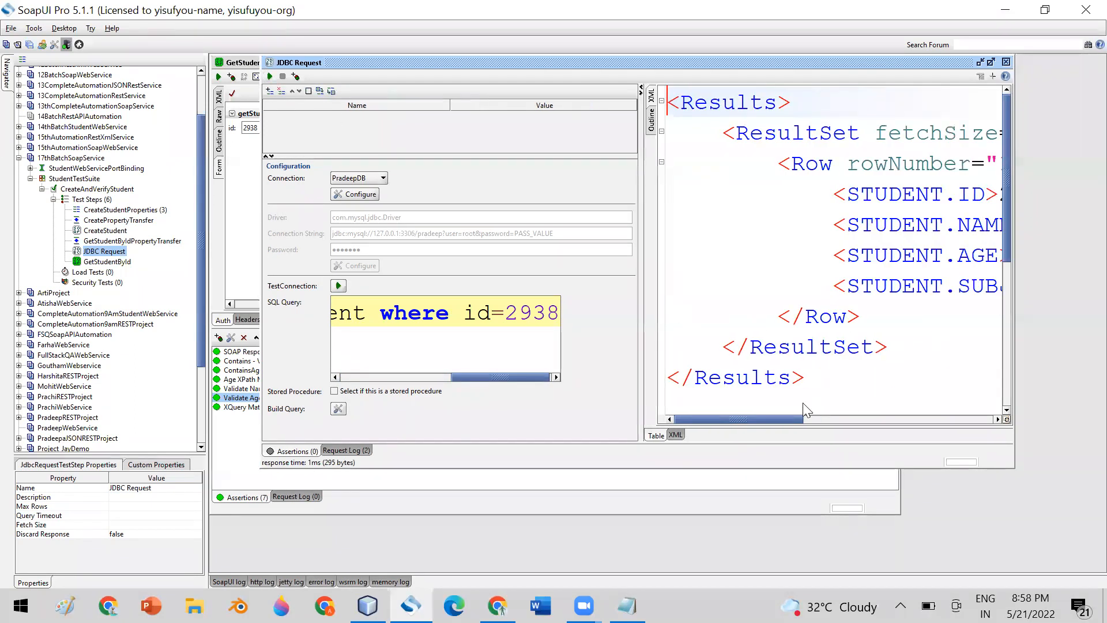
left_click_drag(759, 416, 812, 410)
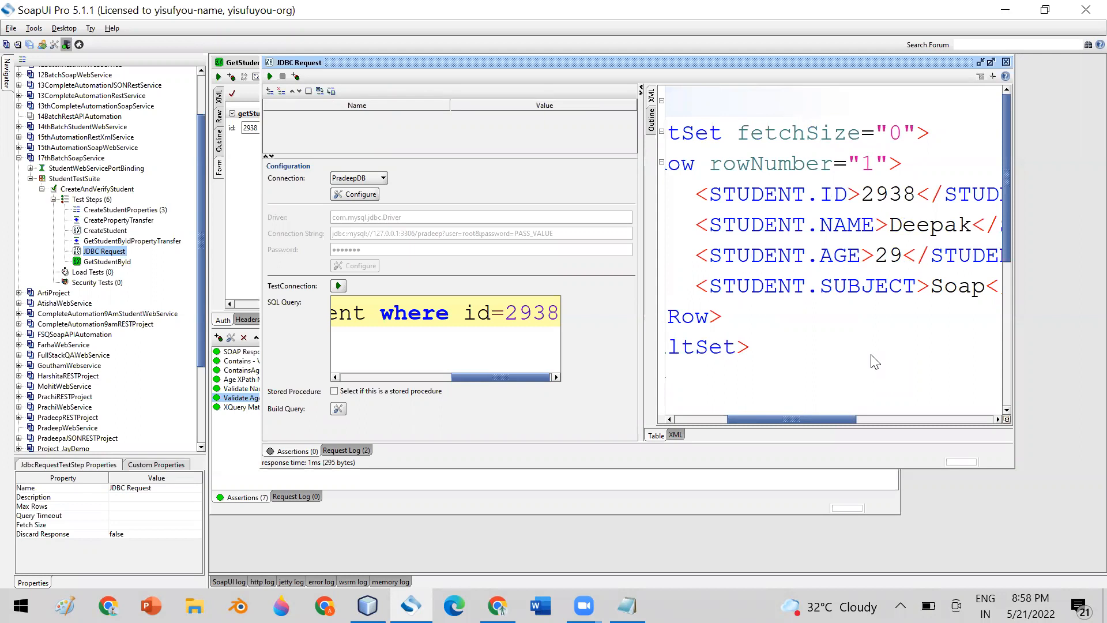
double_click(443, 314)
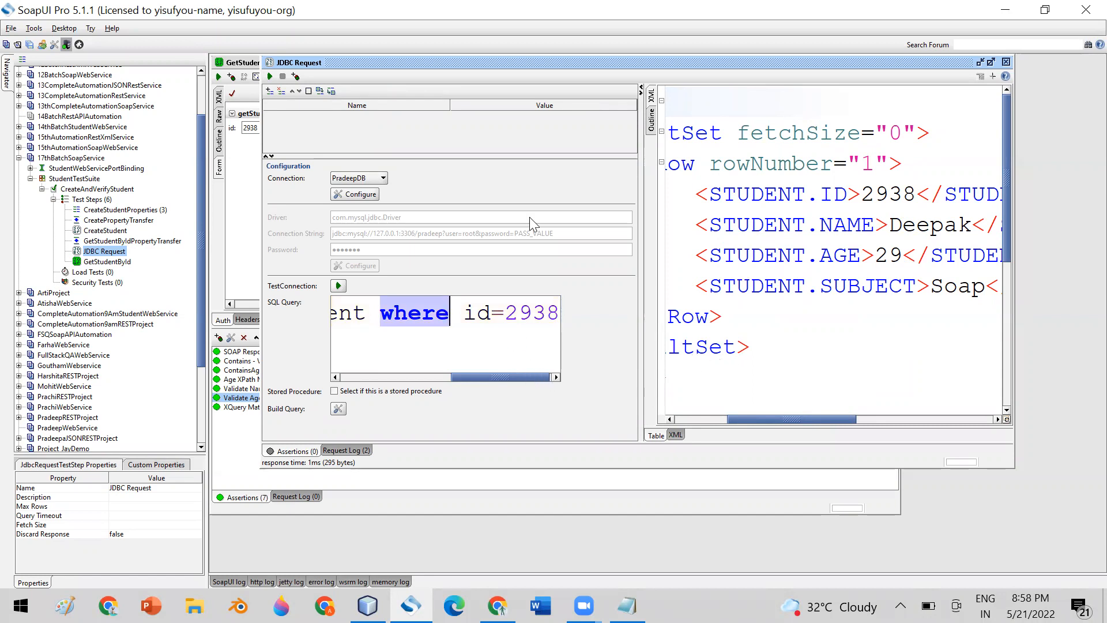
left_click_drag(542, 68, 685, 71)
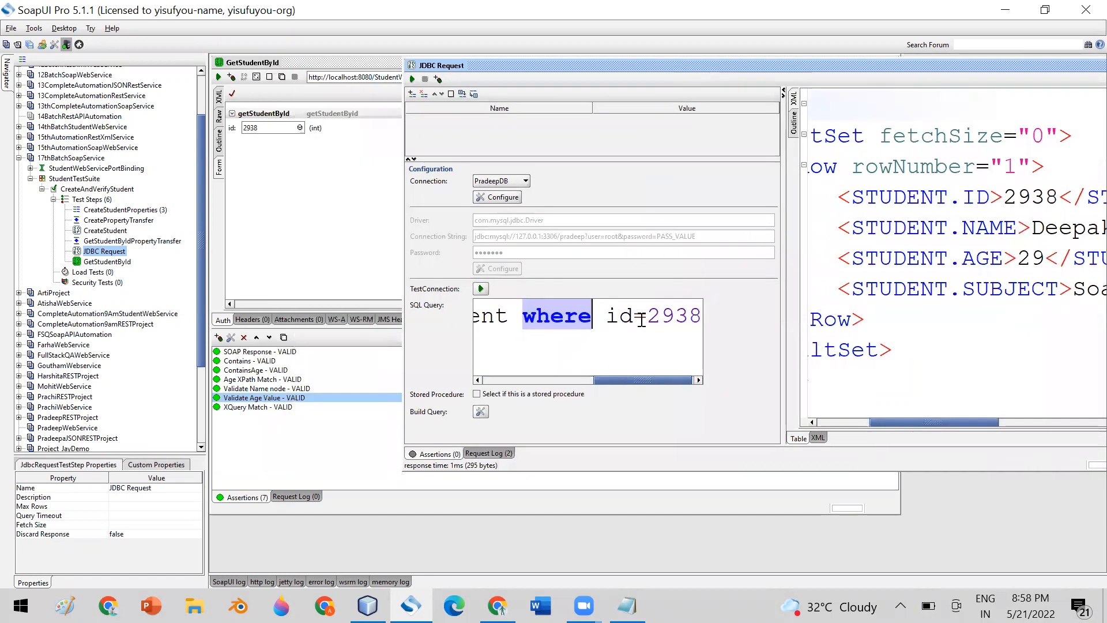
left_click_drag(648, 315, 696, 309)
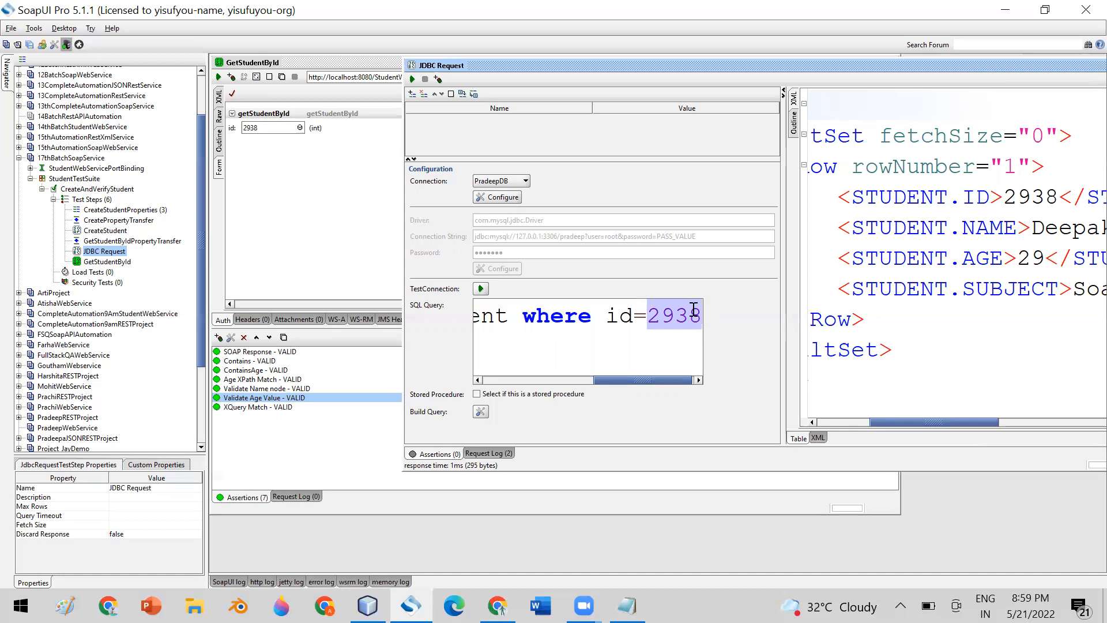
key("BackSpace")
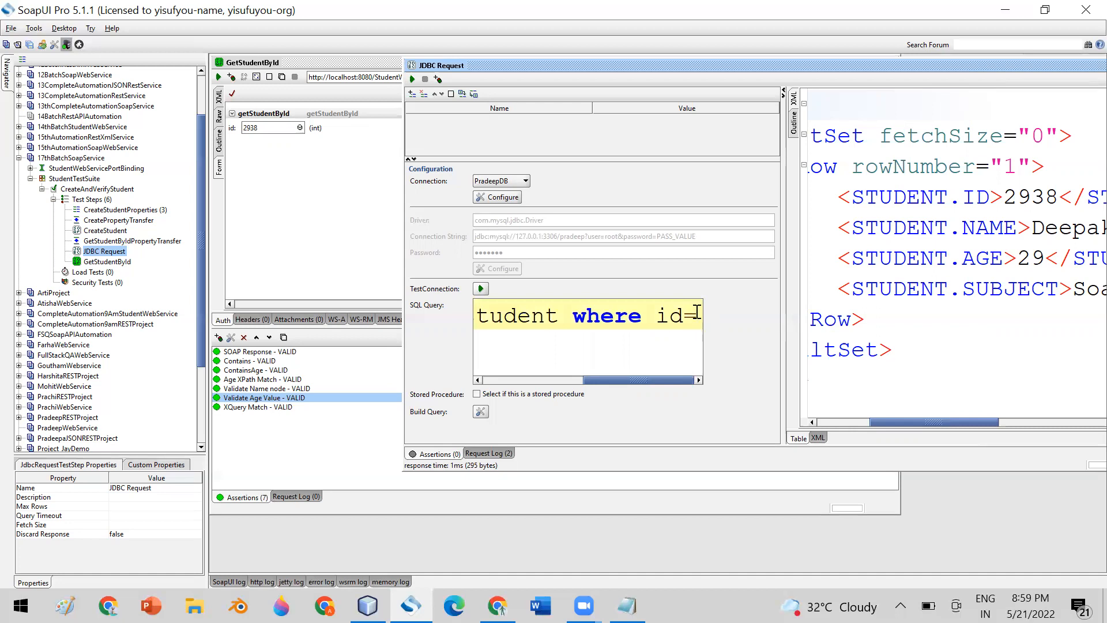
Insert a CreateStudent Response property expansion after id= without a default value.
right_click(698, 314)
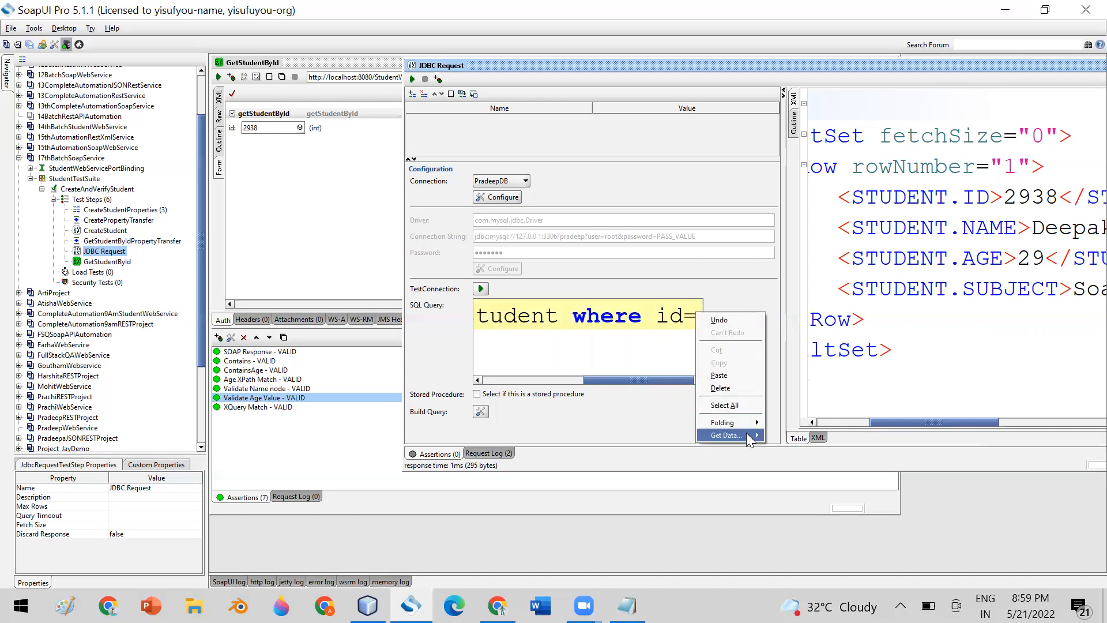
mouse_move(746, 433)
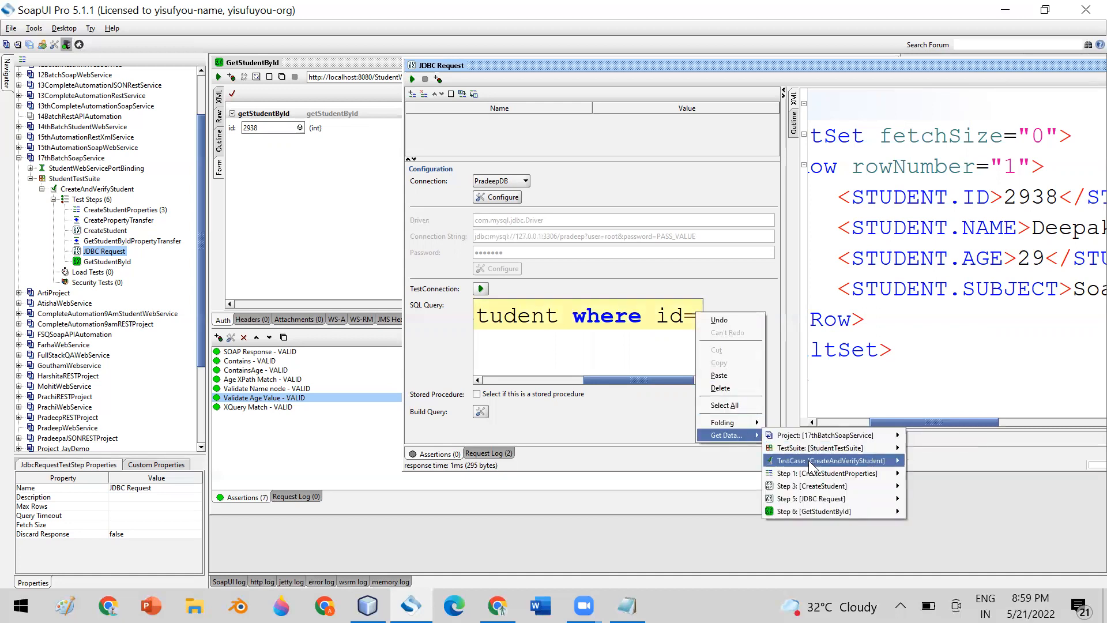
mouse_move(822, 486)
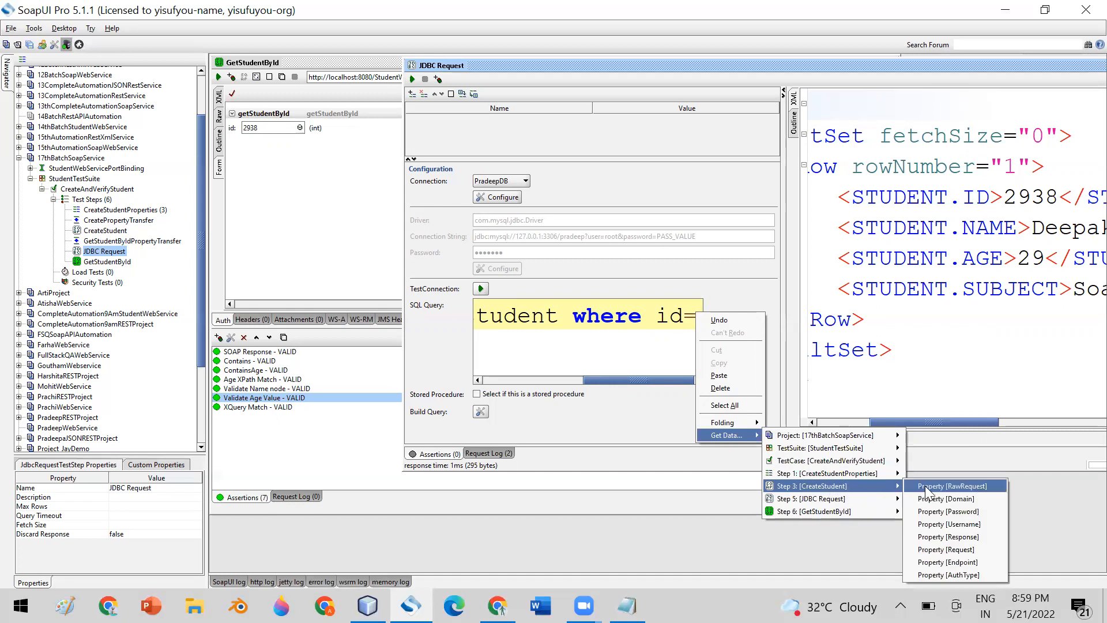
left_click(946, 537)
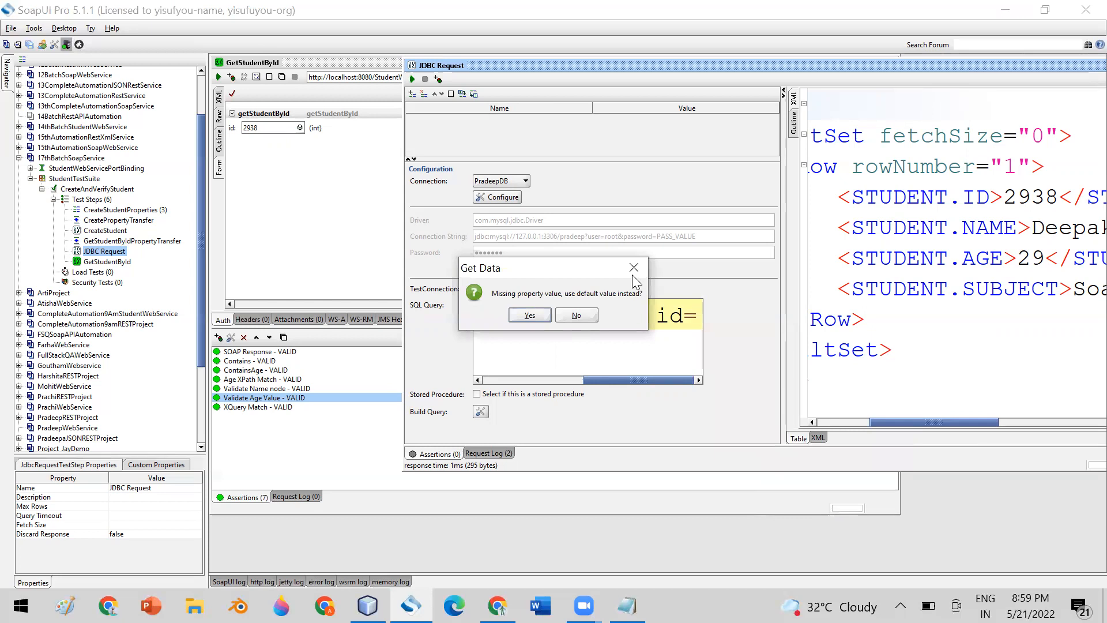
left_click(590, 316)
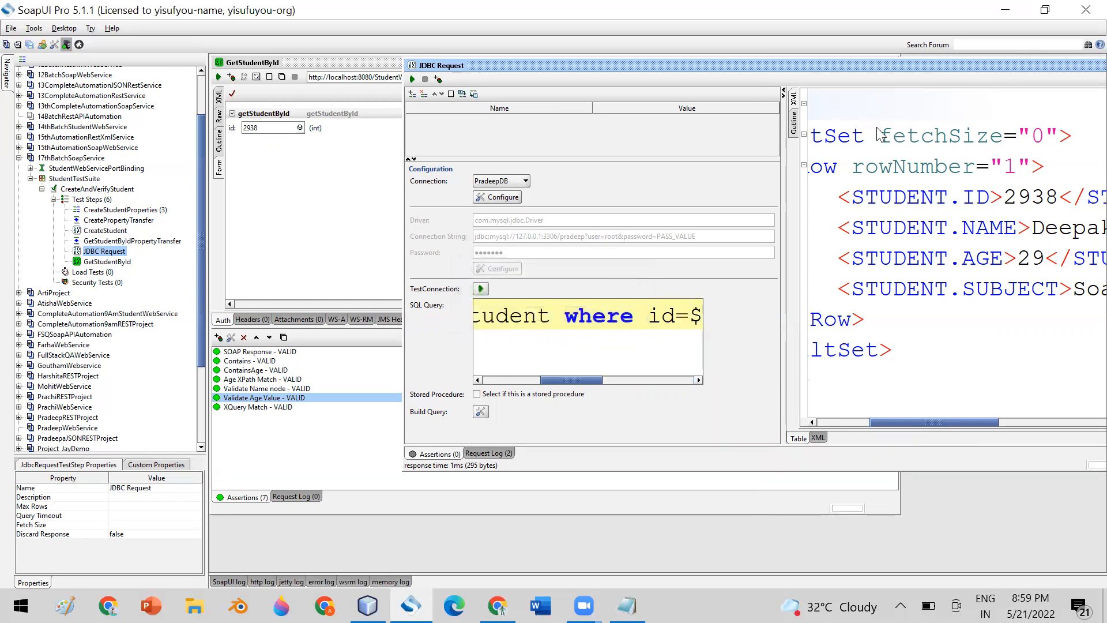
Rerun the CreateStudent request, adding student 2939, and bring the JDBC Request back to the front.
left_click_drag(784, 65, 643, 297)
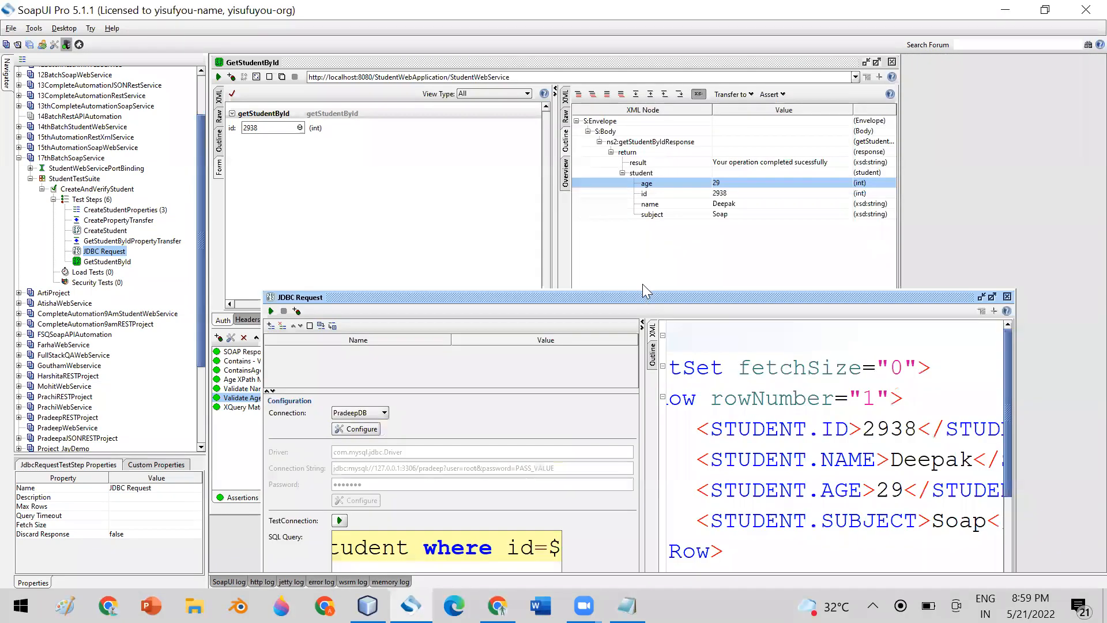
left_click(110, 230)
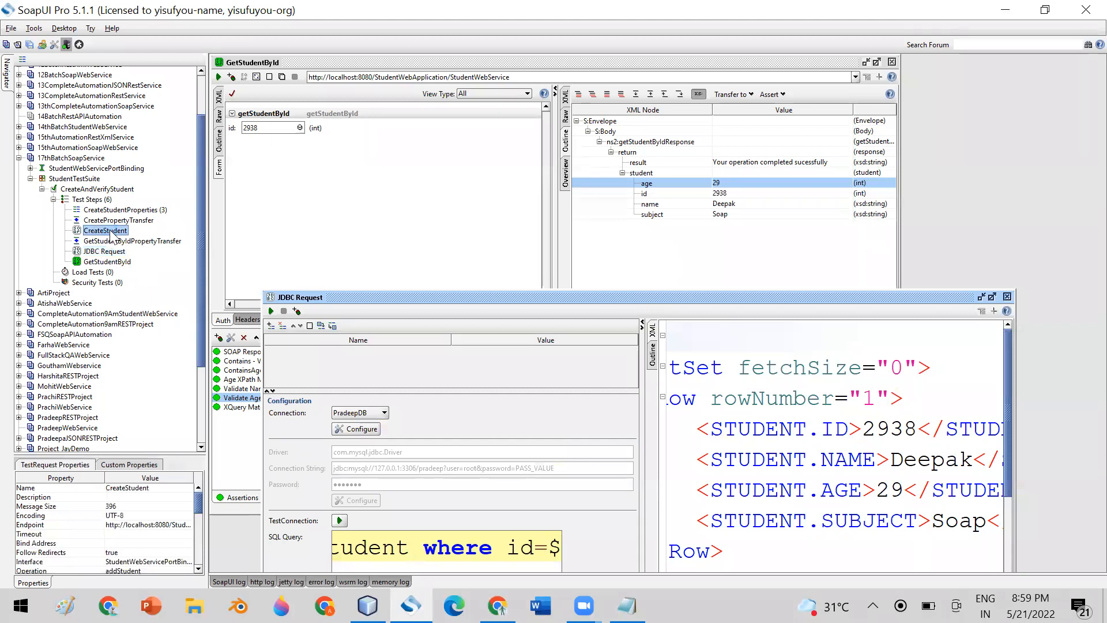
double_click(110, 231)
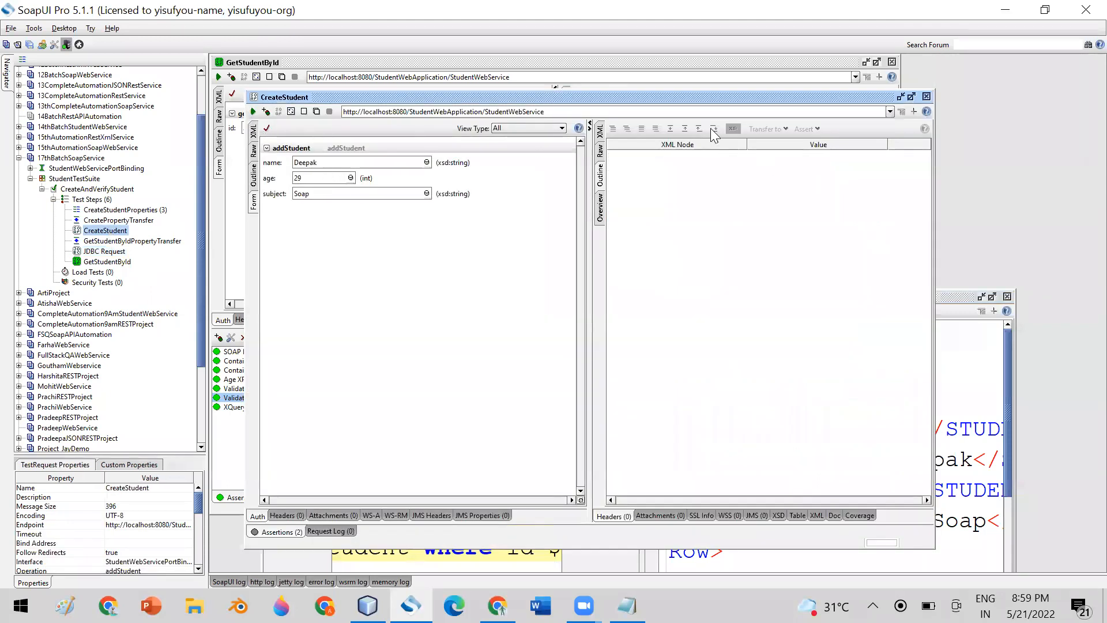
left_click(252, 111)
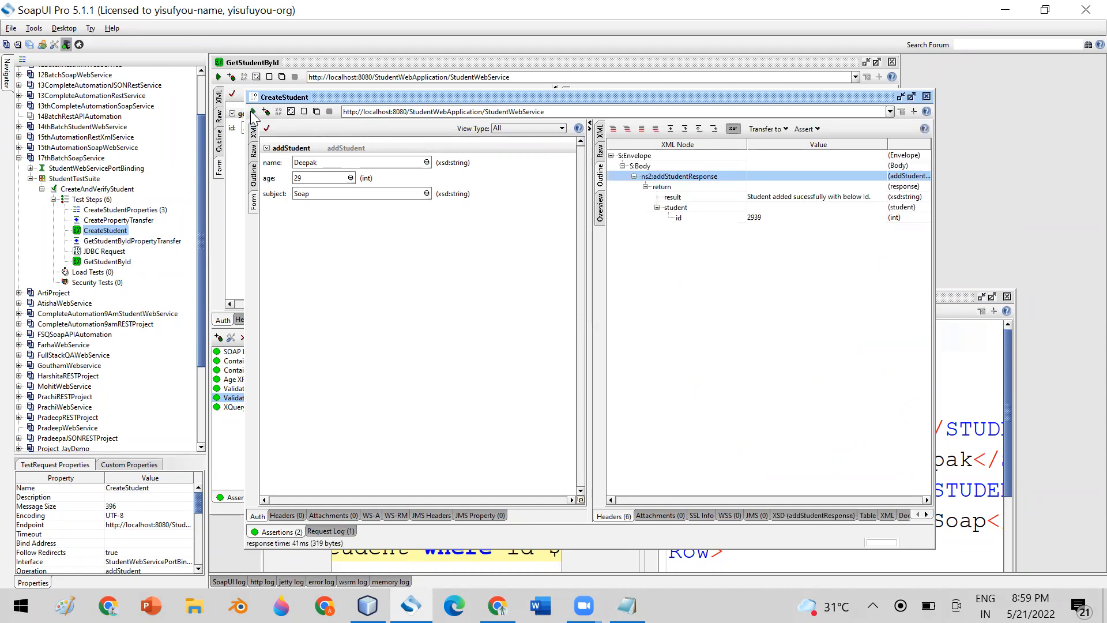
left_click(927, 96)
left_click_drag(685, 295, 694, 60)
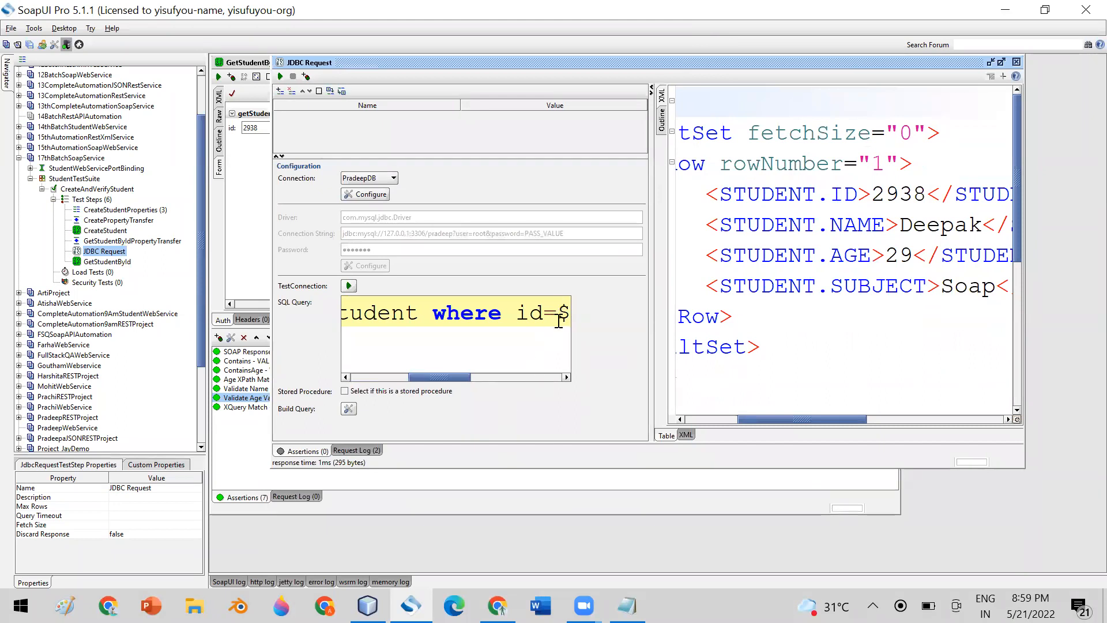
mouse_move(446, 378)
left_mouse_down()
mouse_move(552, 387)
mouse_move(458, 381)
left_mouse_up()
Replace the expansion with one pointing at the id node of CreateStudent's response, then select the query.
key("Delete")
key("Delete")
key("Delete")
key("Delete")
key("Delete")
key("Delete")
key("Delete")
key("Delete")
key("Delete")
key("Delete")
key("Delete")
key("Delete")
key("Delete")
key("Delete")
key("Delete")
key("Delete")
key("Delete")
key("Delete")
key("Delete")
key("Delete")
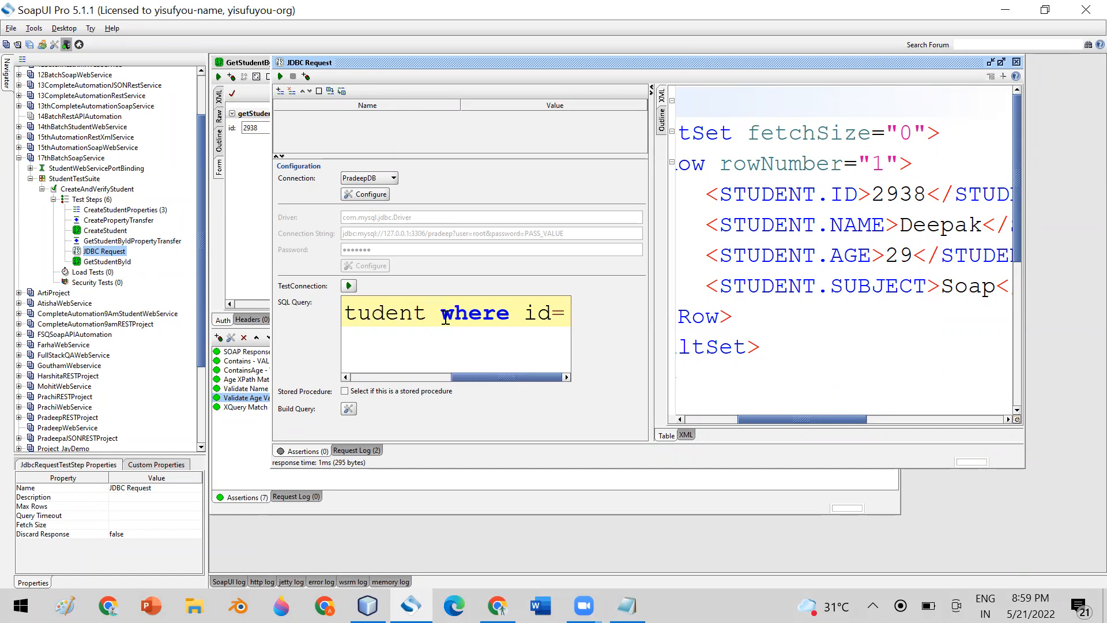
right_click(564, 309)
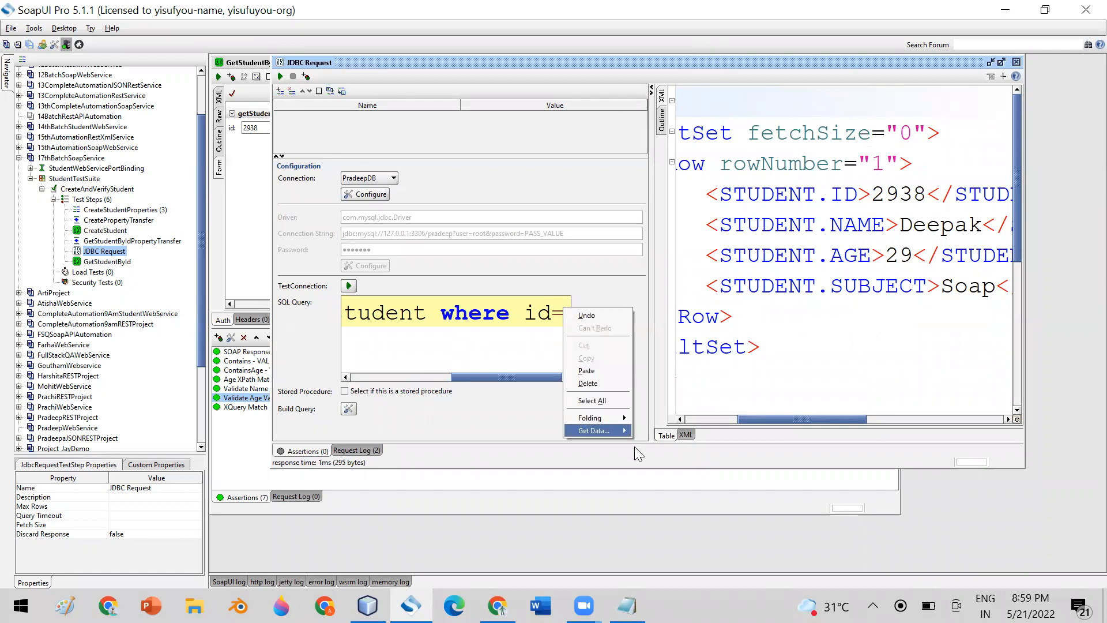
mouse_move(602, 431)
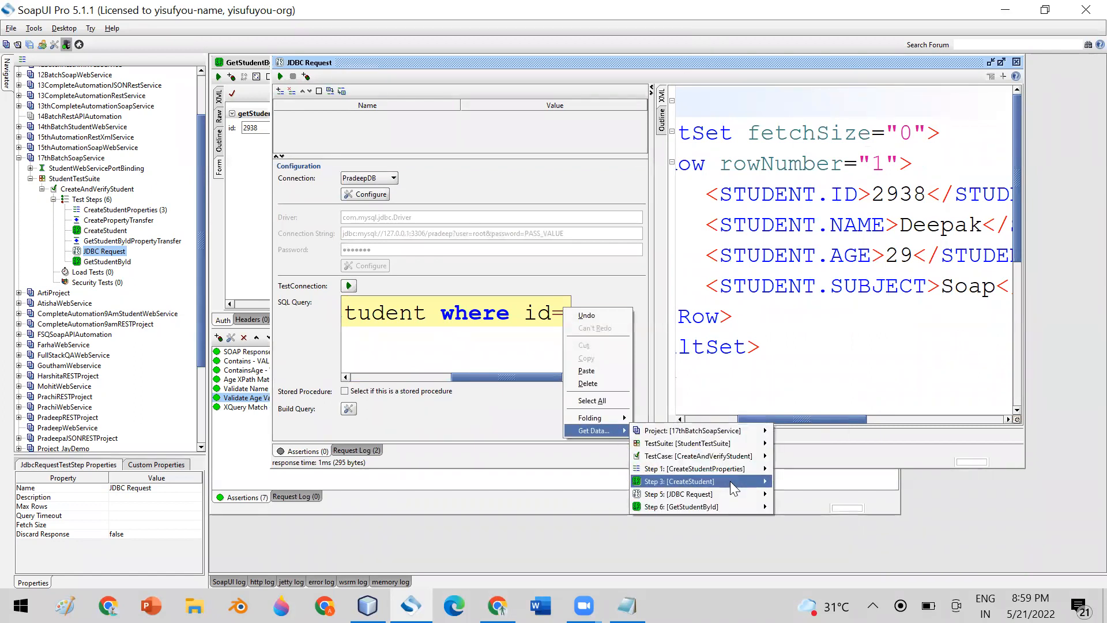
mouse_move(731, 481)
left_click(835, 538)
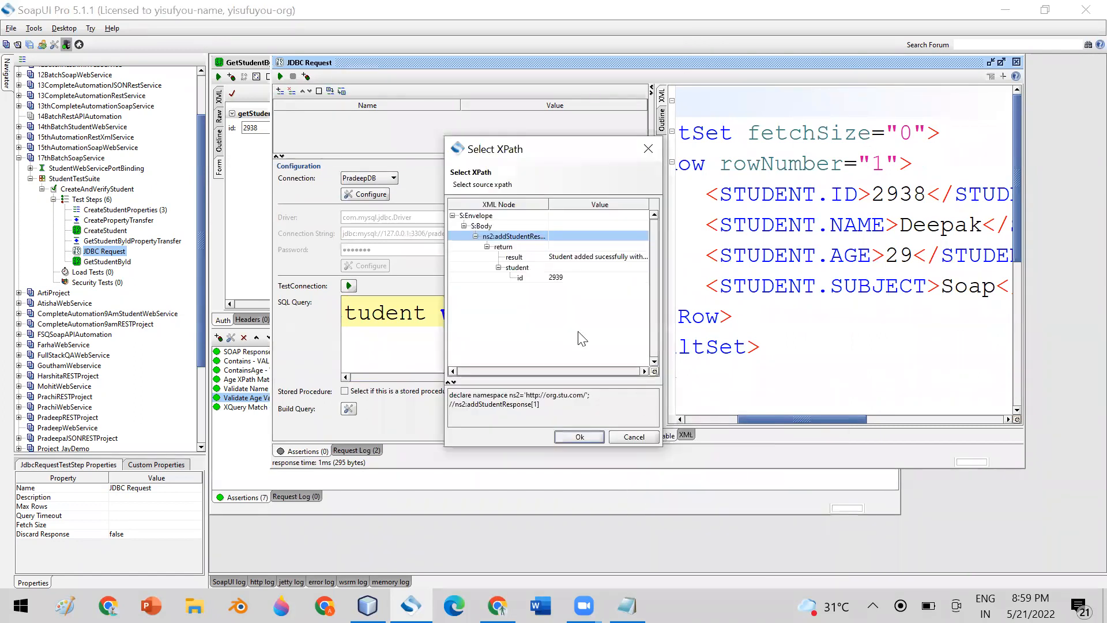
left_click(559, 277)
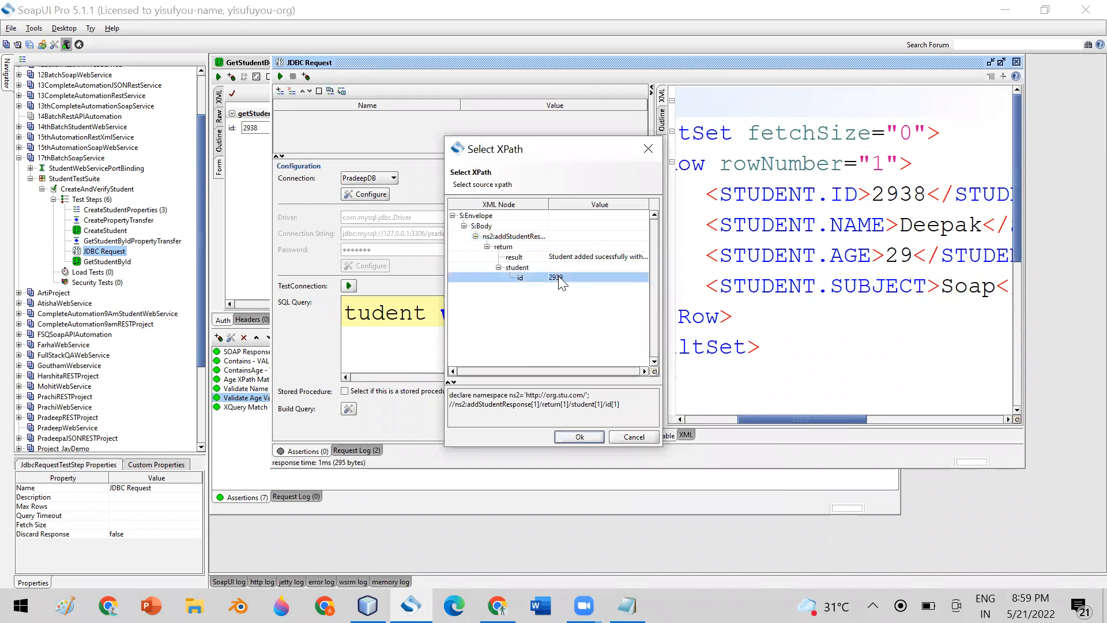
left_click(565, 436)
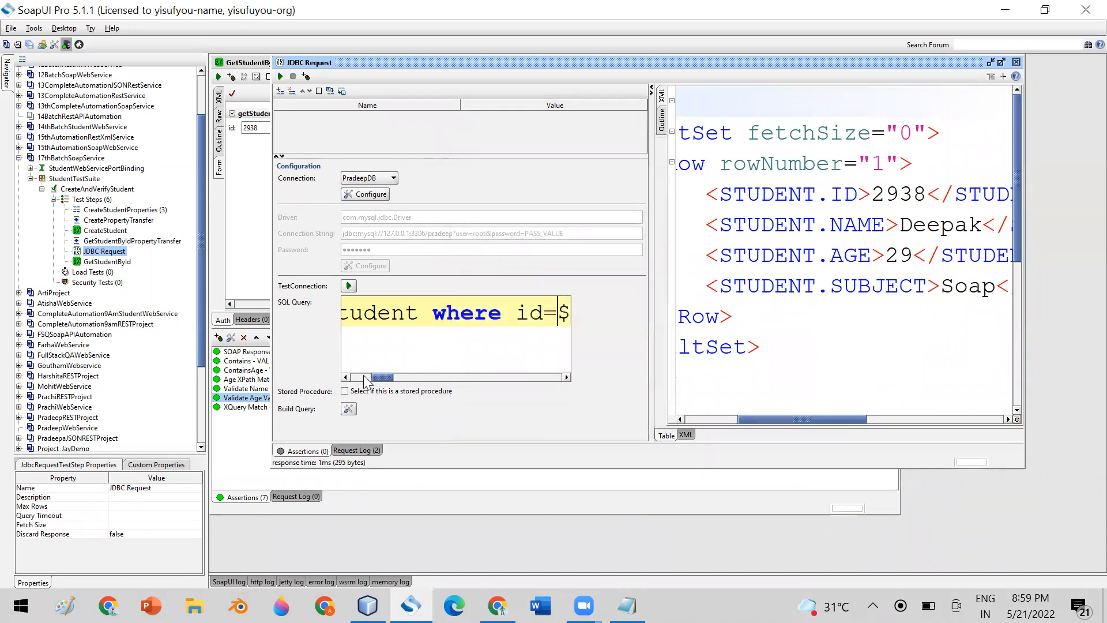
key("ctrl+a")
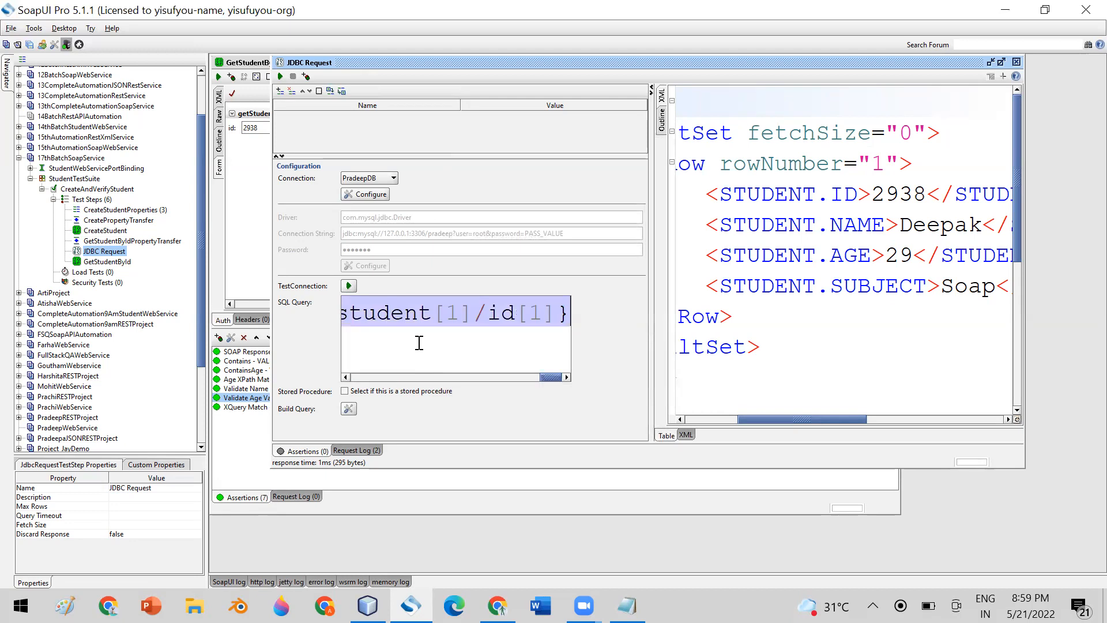
Paste the copied SQL query into Notepad, replacing its existing text.
left_click(627, 606)
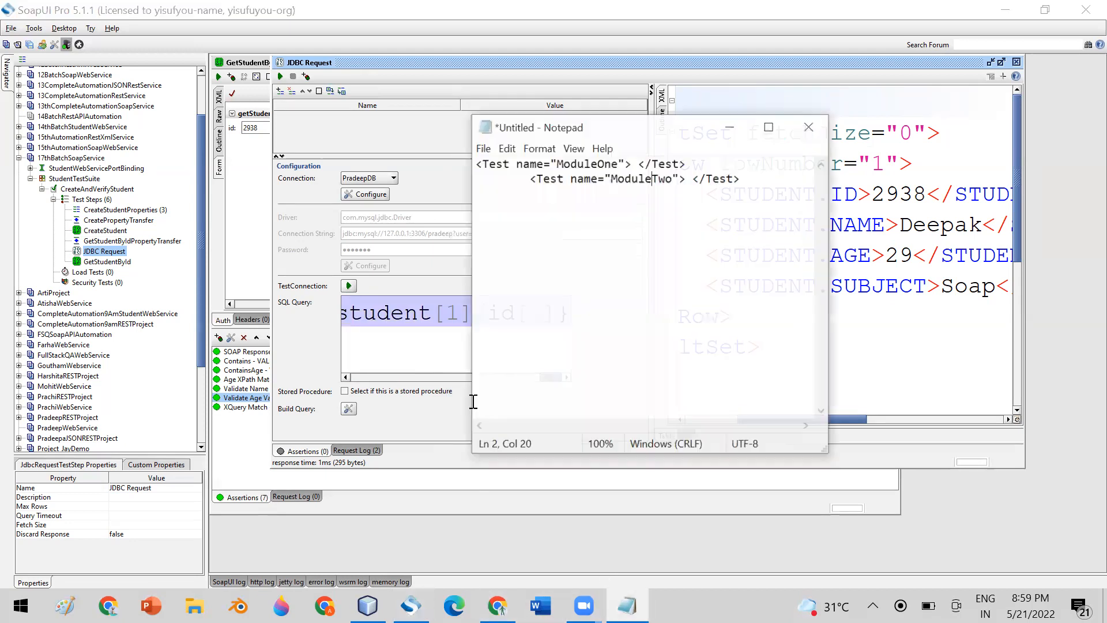
key("ctrl+s")
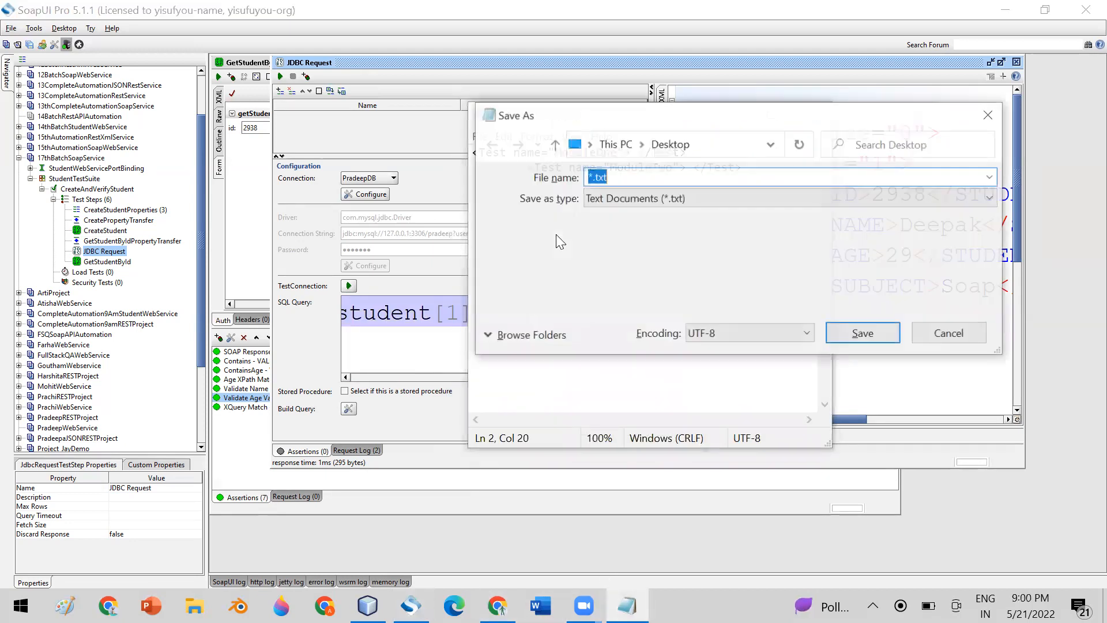
type("Select *")
left_click(934, 335)
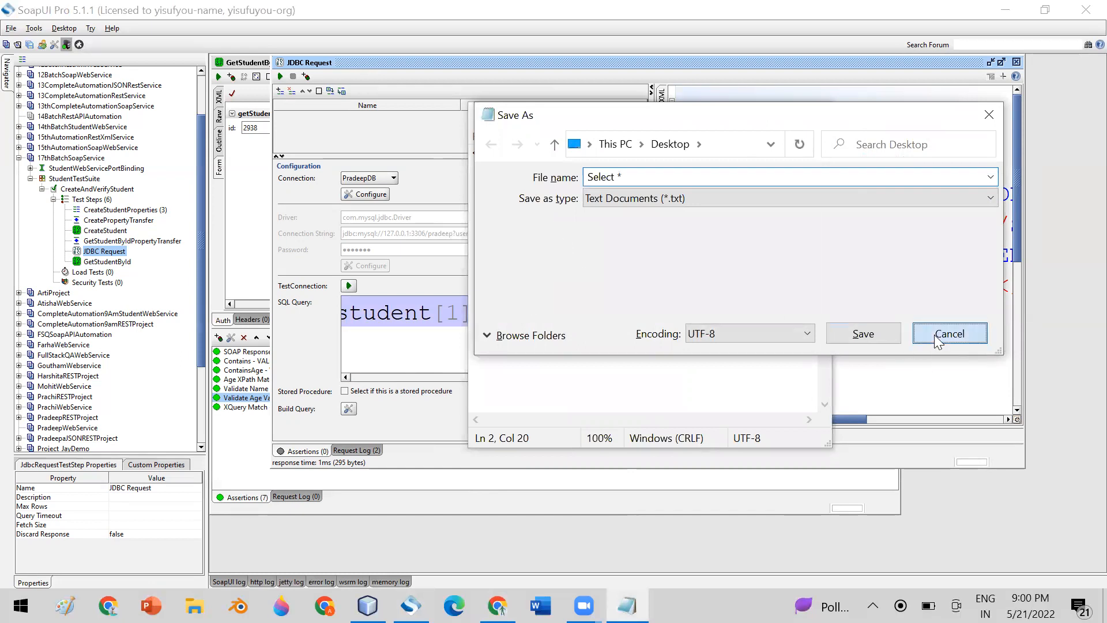
key("ctrl+a")
type("Select *  From student where id=${CreateStudent#Response#declare namespace ns2='http://org.stu.com/'; //ns2:addStudentResponse[1]/return[1]/student[1]/id[1]}")
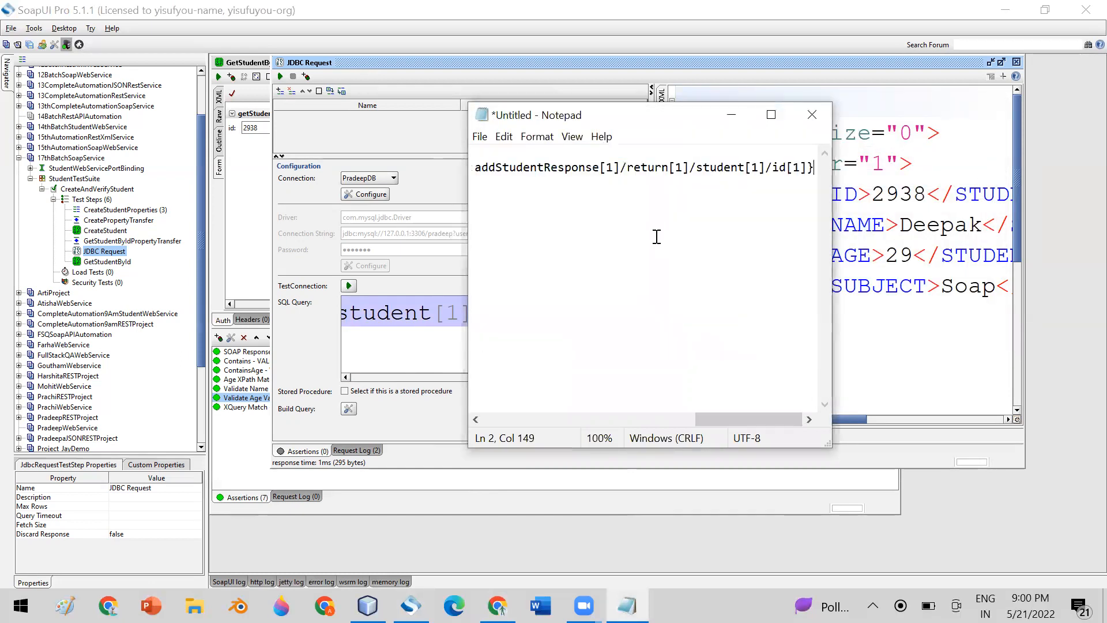
double_click(649, 119)
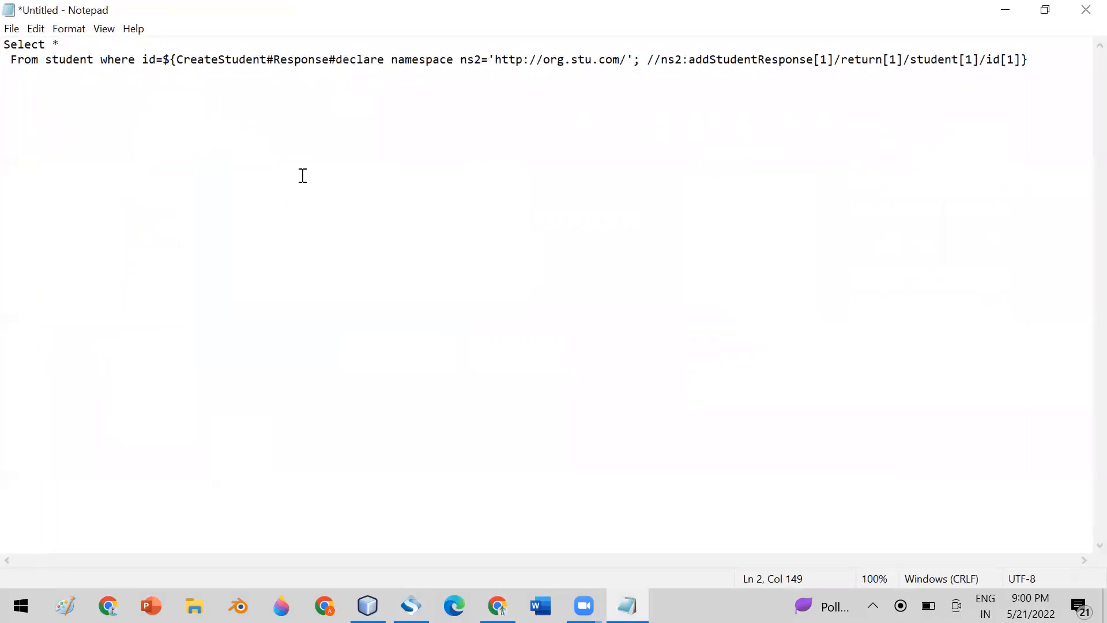
Cut the namespace and long XPath down to //id and join the query onto one line.
left_click_drag(339, 59, 663, 57)
left_click(738, 58)
left_click_drag(764, 56, 981, 72)
key("BackSpace")
type("/")
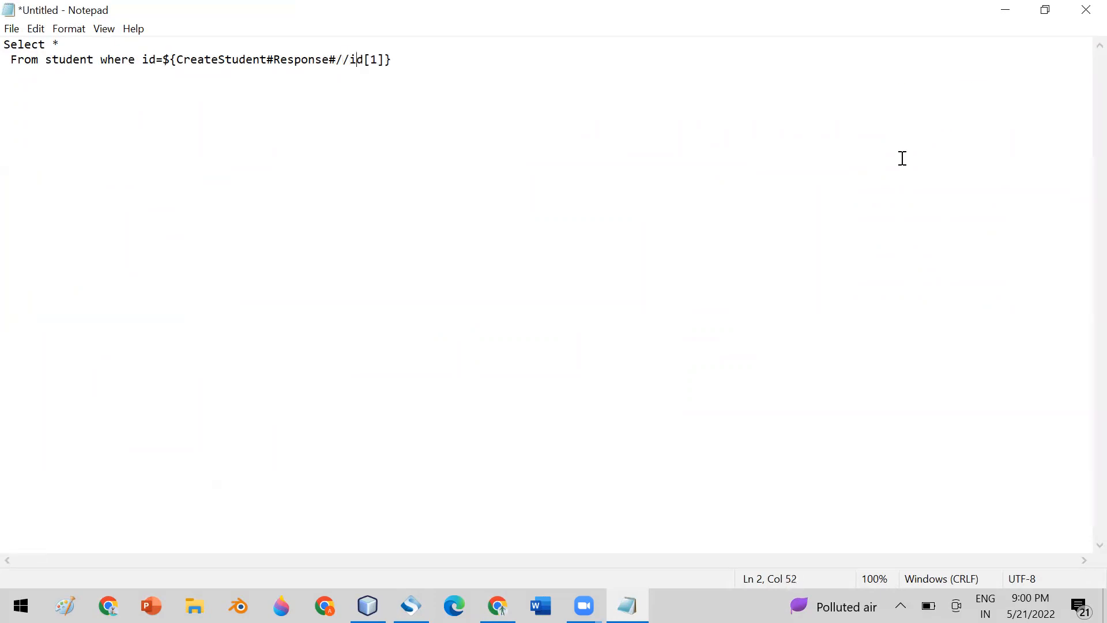
key("Delete")
key("Delete")
left_click_drag(165, 60, 363, 57)
left_click(385, 61)
left_click(126, 45)
key("Delete")
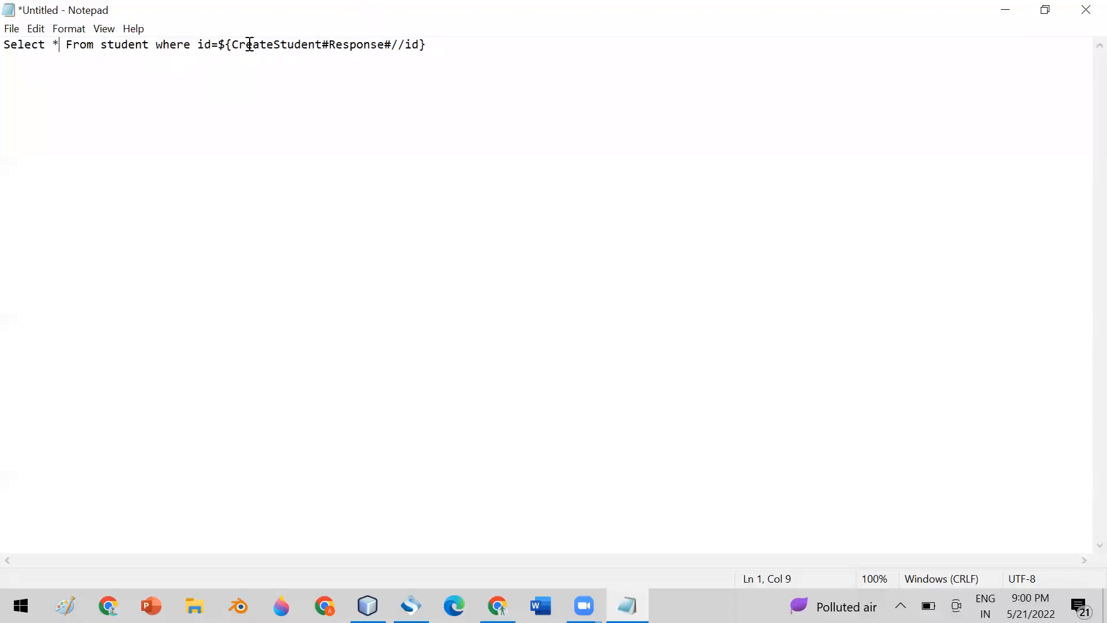
left_click_drag(431, 45, 9, 53)
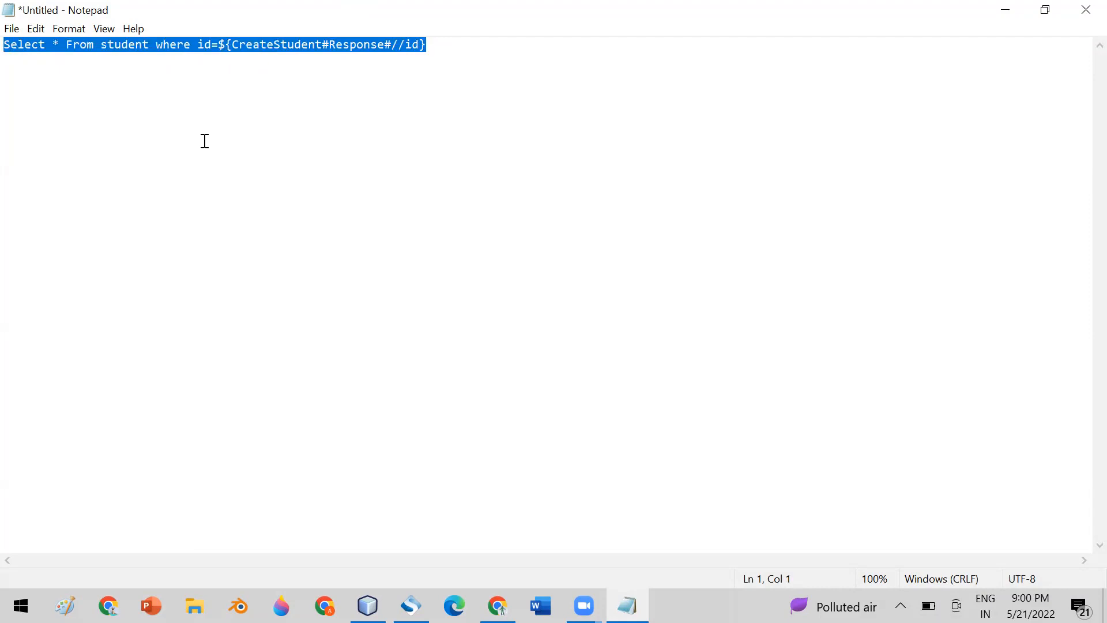
Paste the shortened query into the SQL Query box and check the STUDENT.AGE value 29 in the results.
left_click(411, 605)
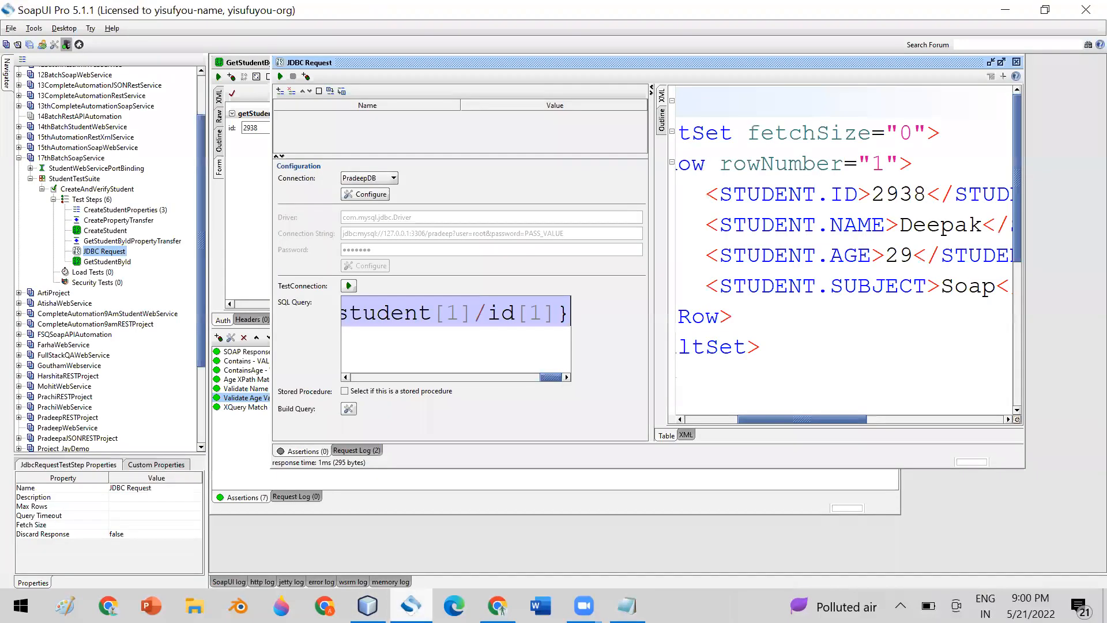
left_click(404, 316)
key("ctrl+a")
key("ctrl+v")
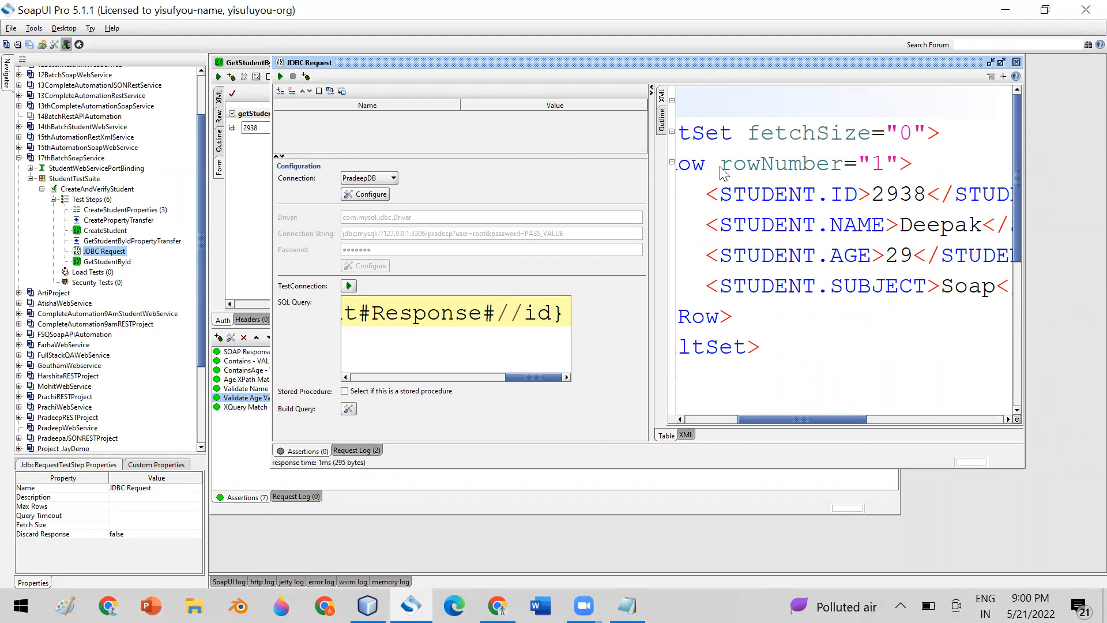
left_click_drag(415, 62, 397, 64)
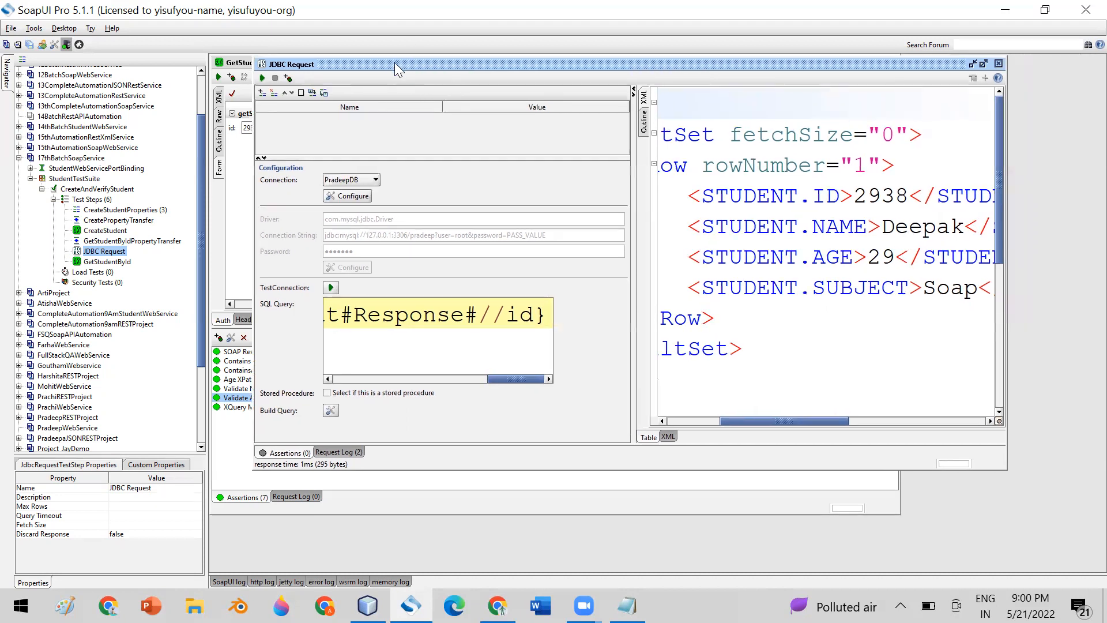
left_click(798, 196)
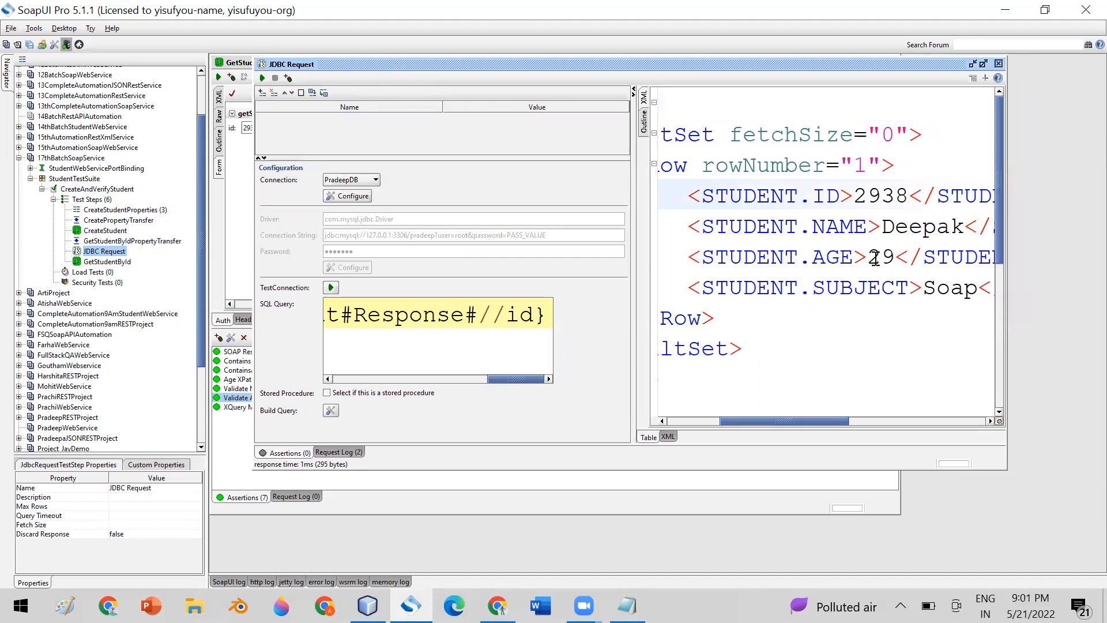
left_click_drag(872, 256, 896, 256)
left_click(785, 256)
left_click_drag(688, 259, 911, 255)
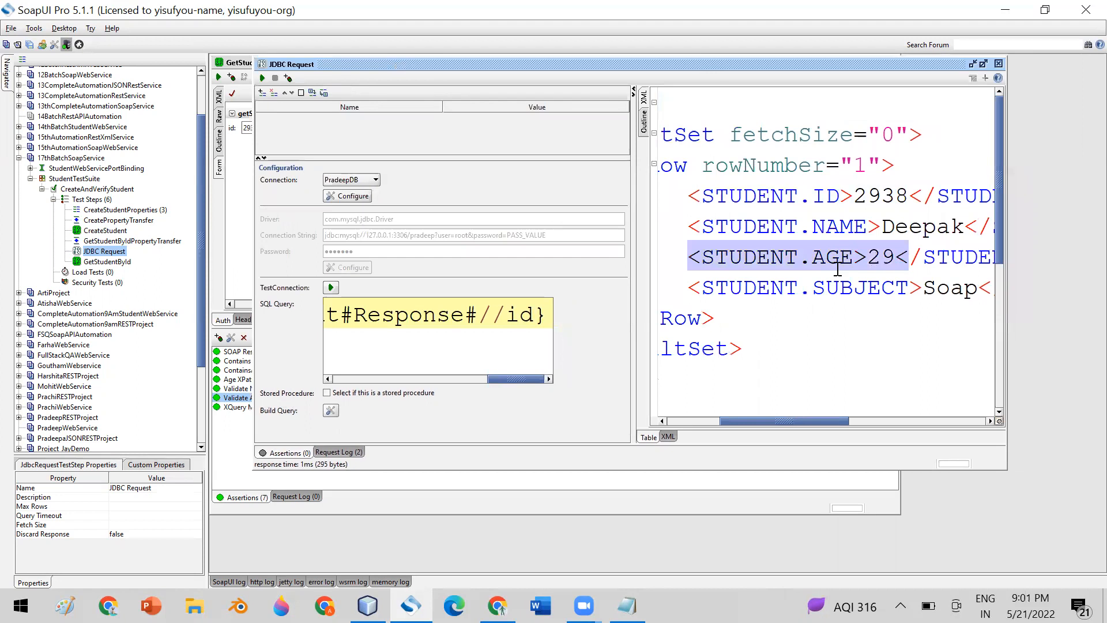
left_click(841, 166)
left_click_drag(688, 258, 908, 248)
Close the JDBC Request and open GetStudentById's Validate Age Value assertion.
left_click(999, 64)
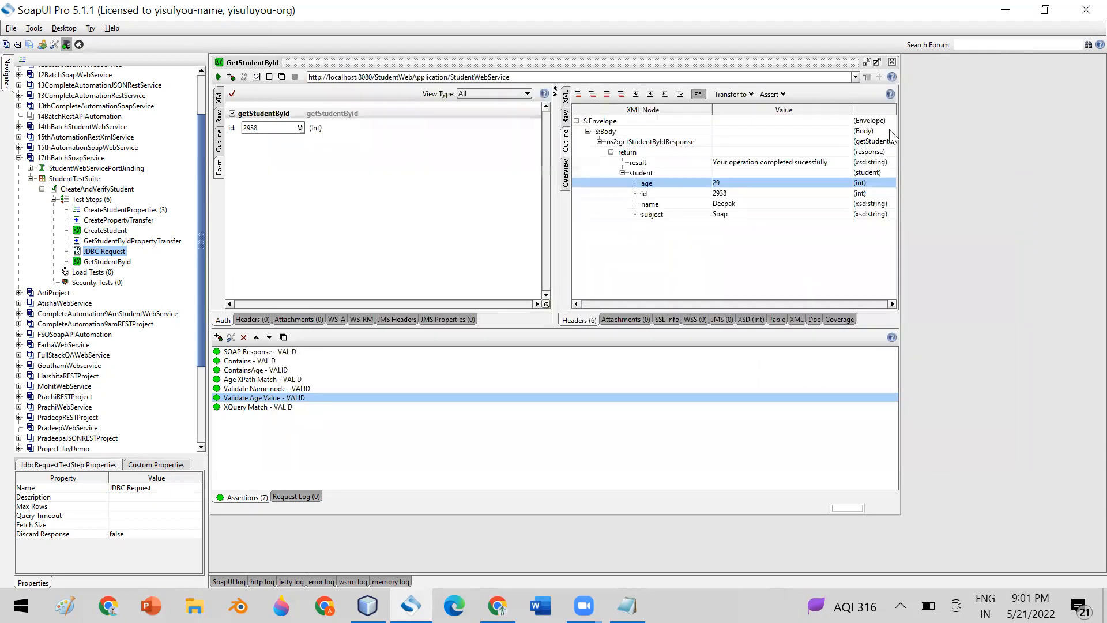
left_click(94, 262)
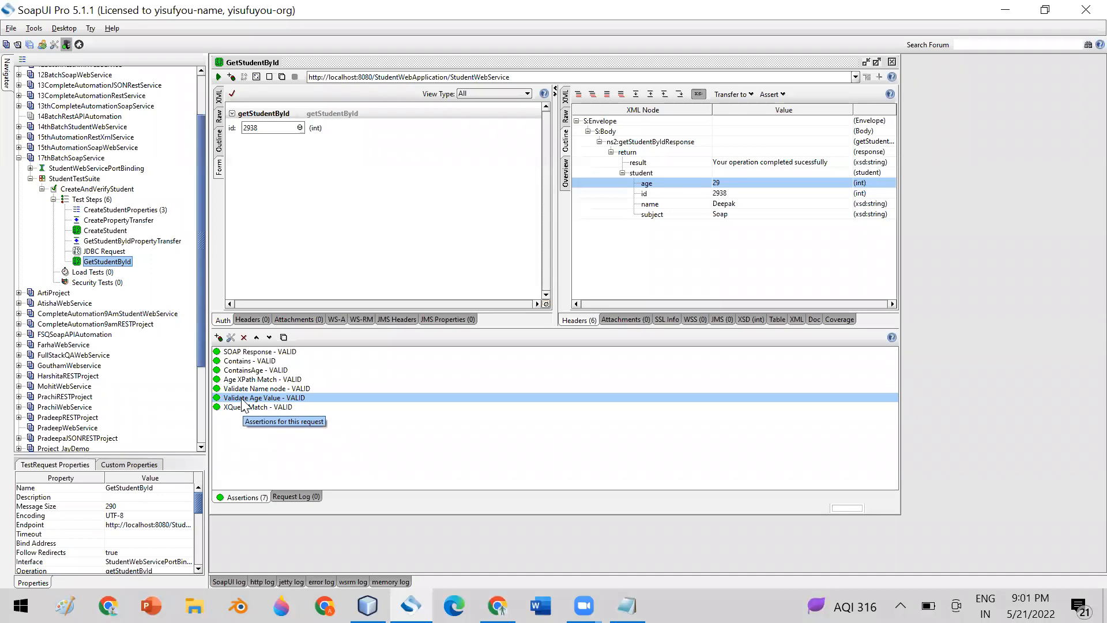
double_click(259, 398)
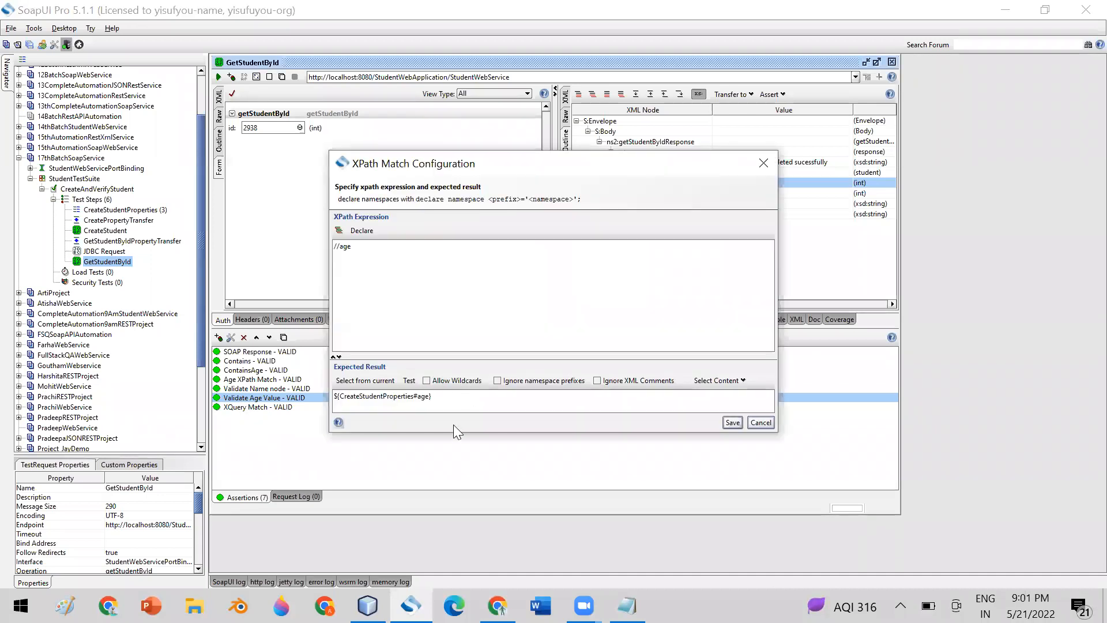
Replace the expected result with the JDBC Request ResponseAsXml STUDENT.AGE expression and copy it.
left_click_drag(454, 434, 454, 471)
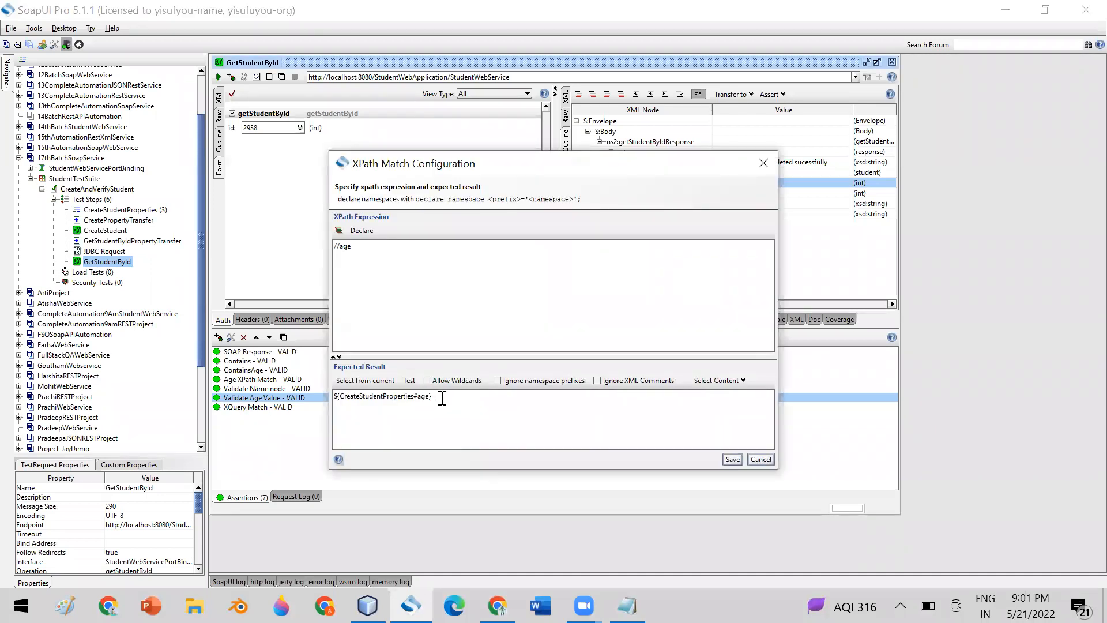
left_click_drag(440, 397, 332, 397)
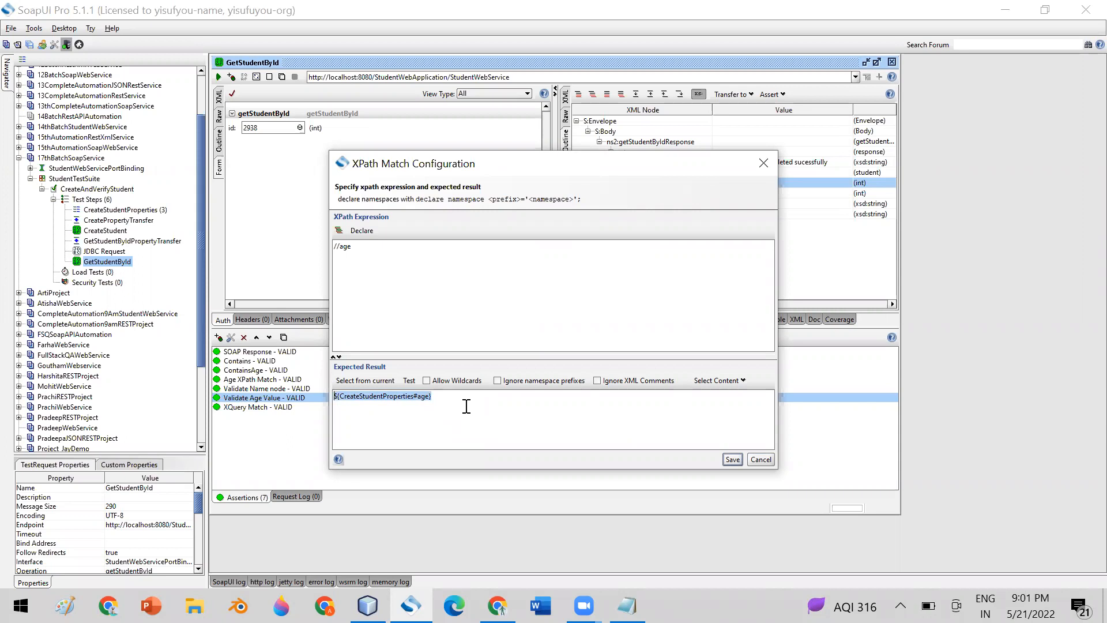
key("Delete")
right_click(361, 402)
mouse_move(425, 508)
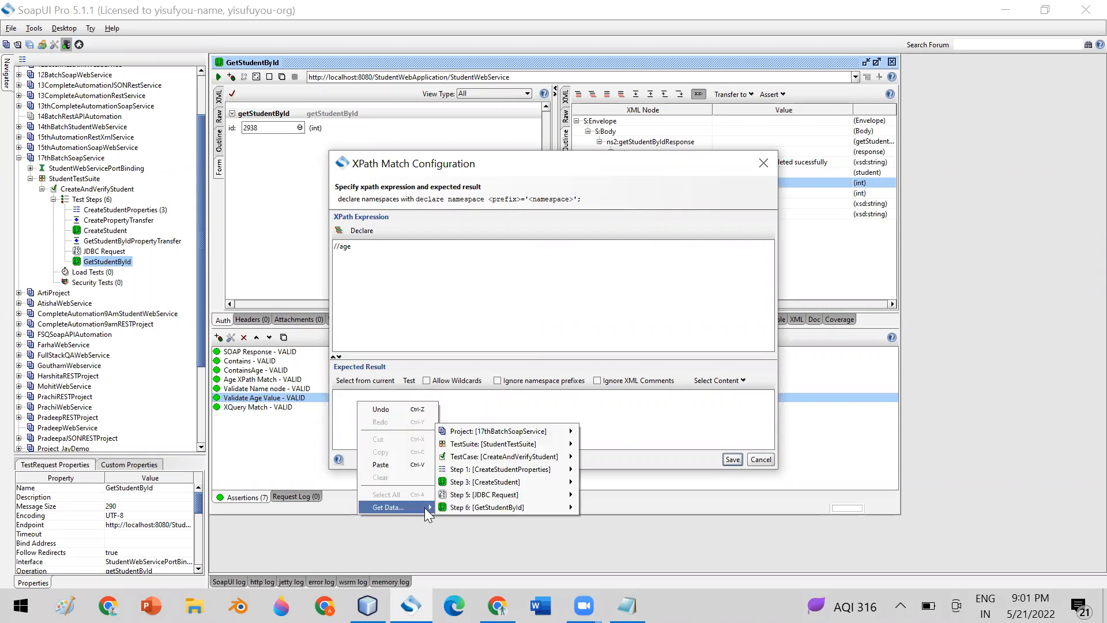
mouse_move(525, 494)
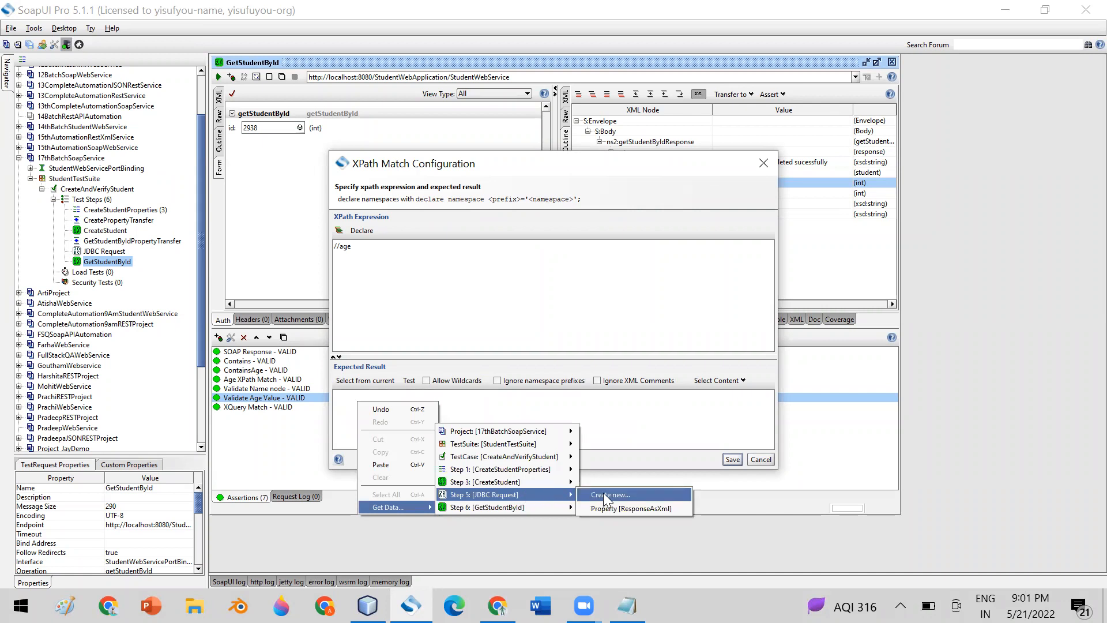
left_click(627, 509)
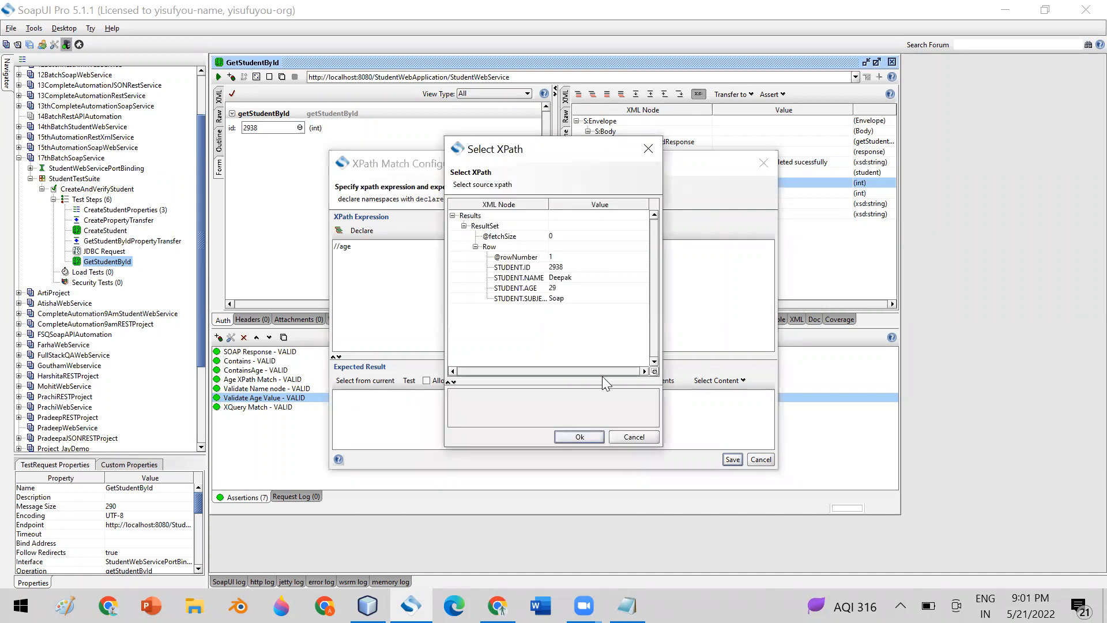
left_click(519, 288)
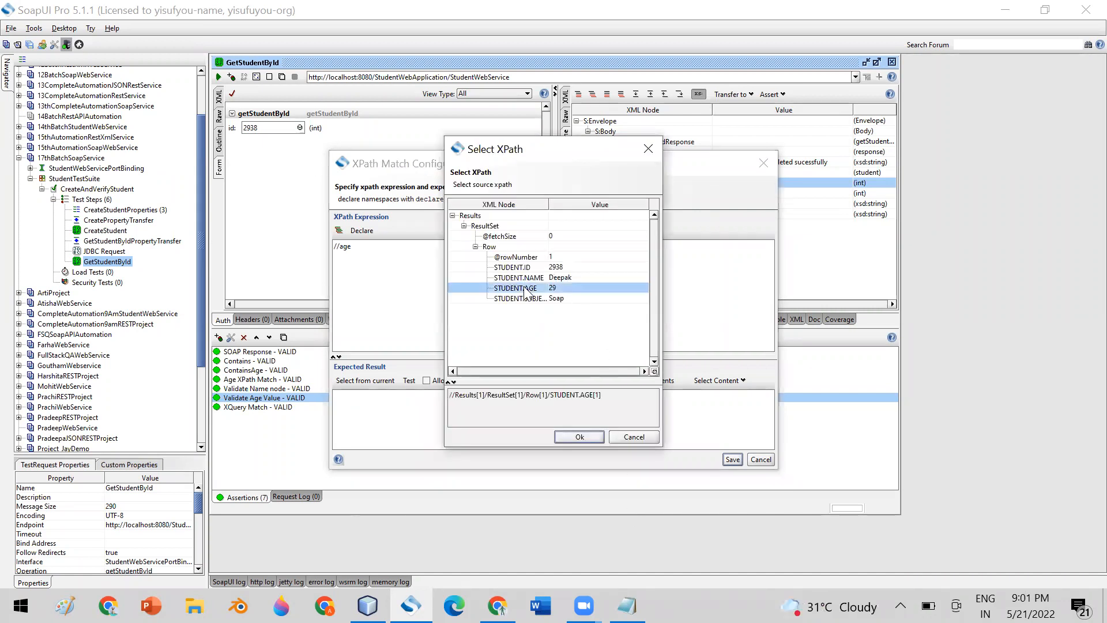
left_click(579, 437)
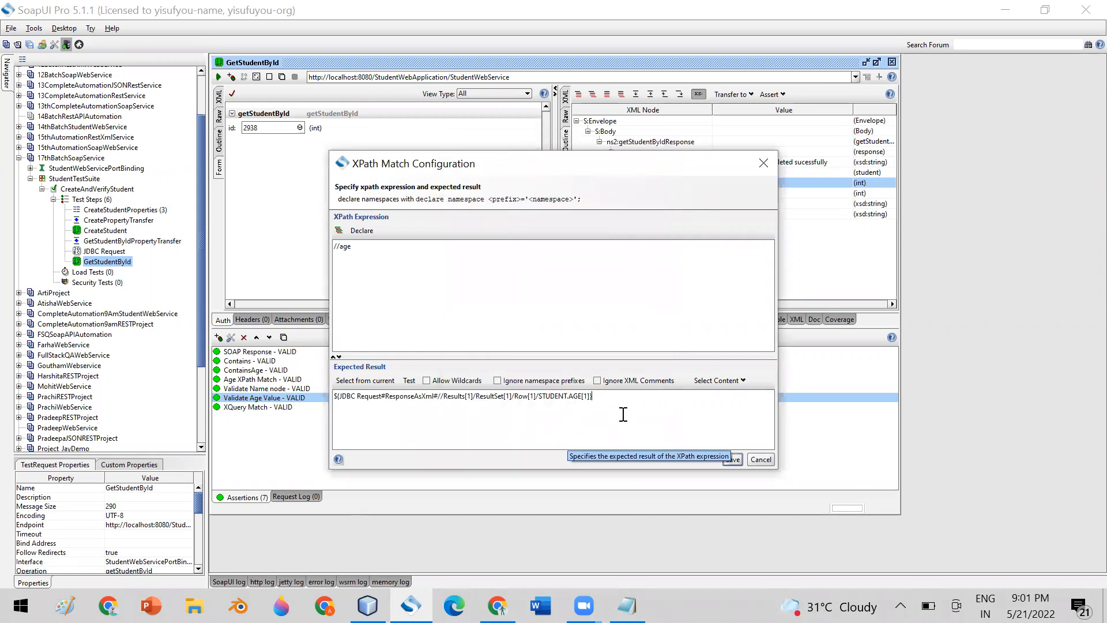
left_click_drag(593, 395, 320, 379)
key("ctrl+c")
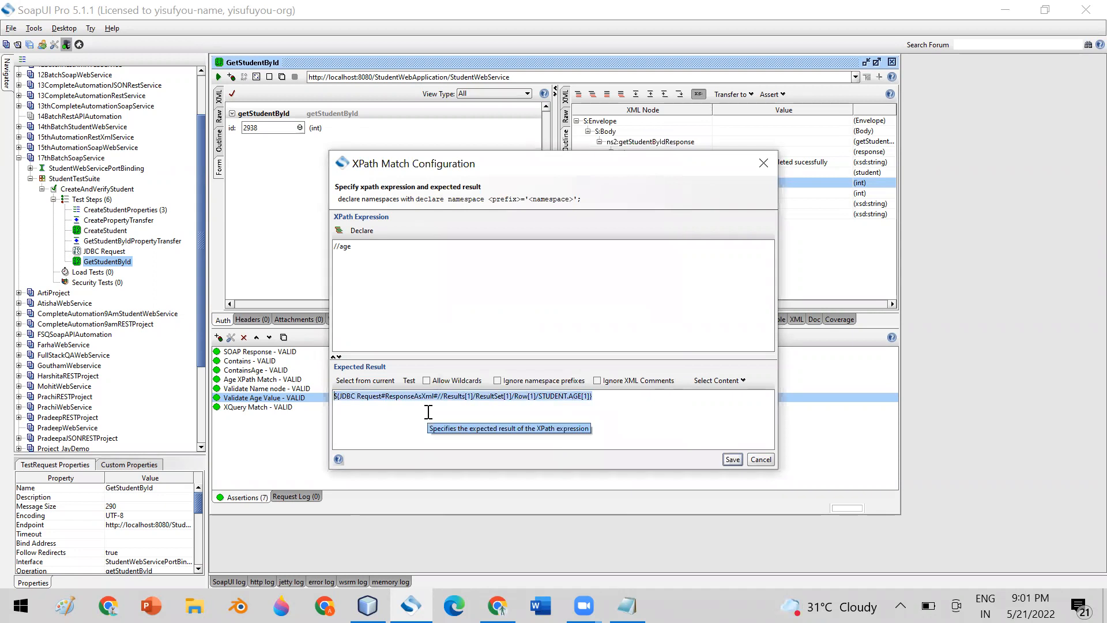
left_click(626, 605)
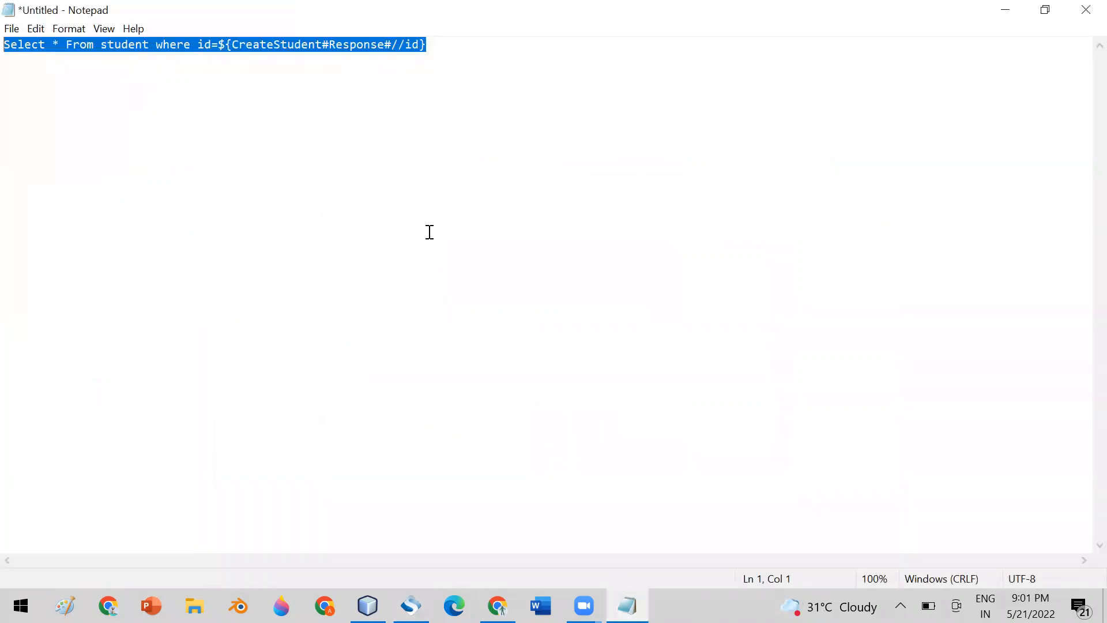
Paste the STUDENT.AGE expression over the Notepad query line and select its JDBC Request name.
key("ctrl+v")
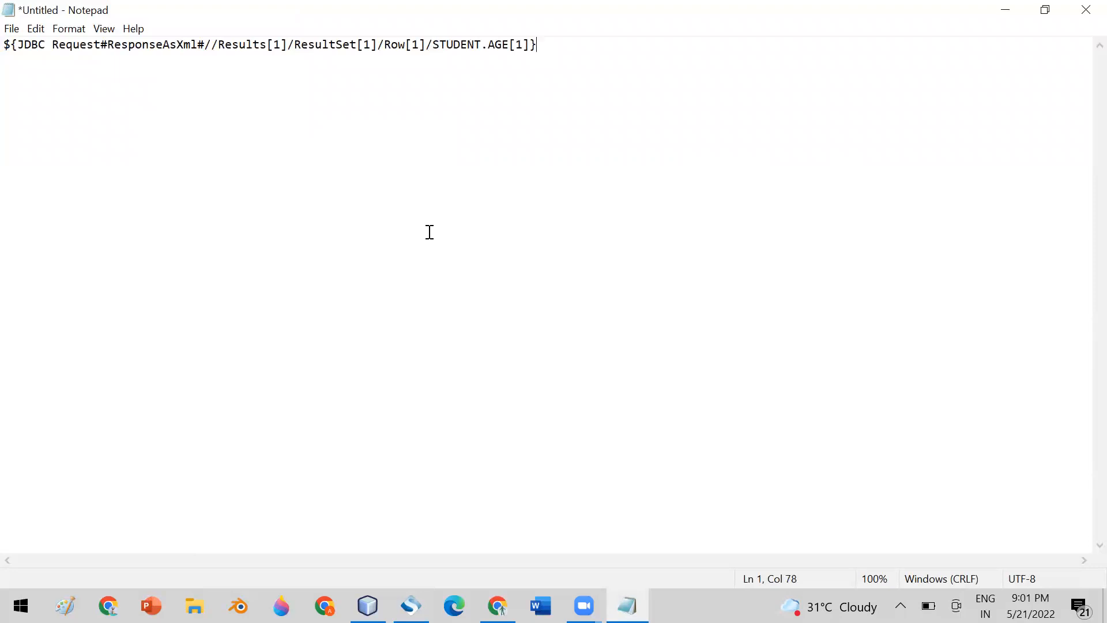
left_click(260, 90)
left_click_drag(17, 45, 101, 43)
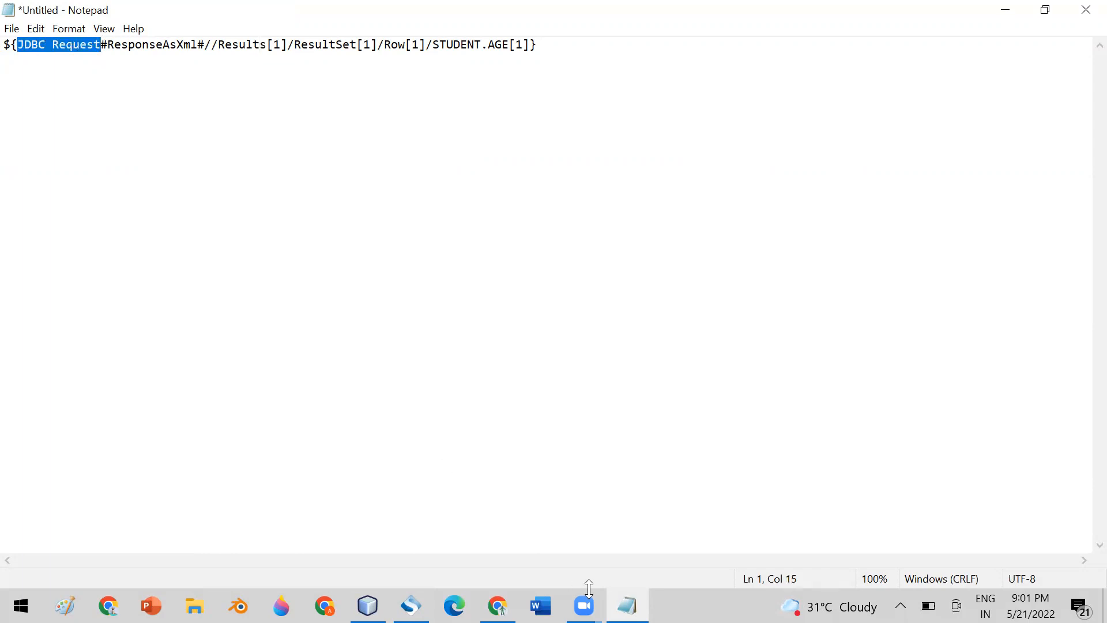
left_click(412, 606)
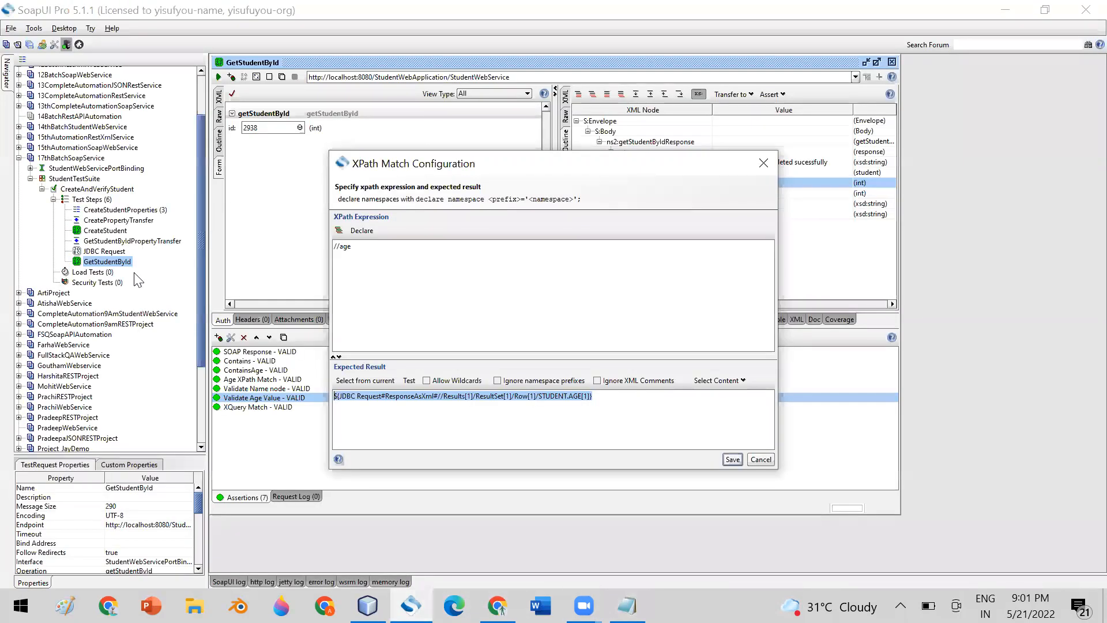
Leave the Validate Age Value XPath settings to work on the JDBC expression in Notepad.
left_click(96, 251)
Shorten the Notepad expression to ${JDBC Request#ResponseAsXml#//AGE[1]} and return to SoapUI.
left_click(627, 606)
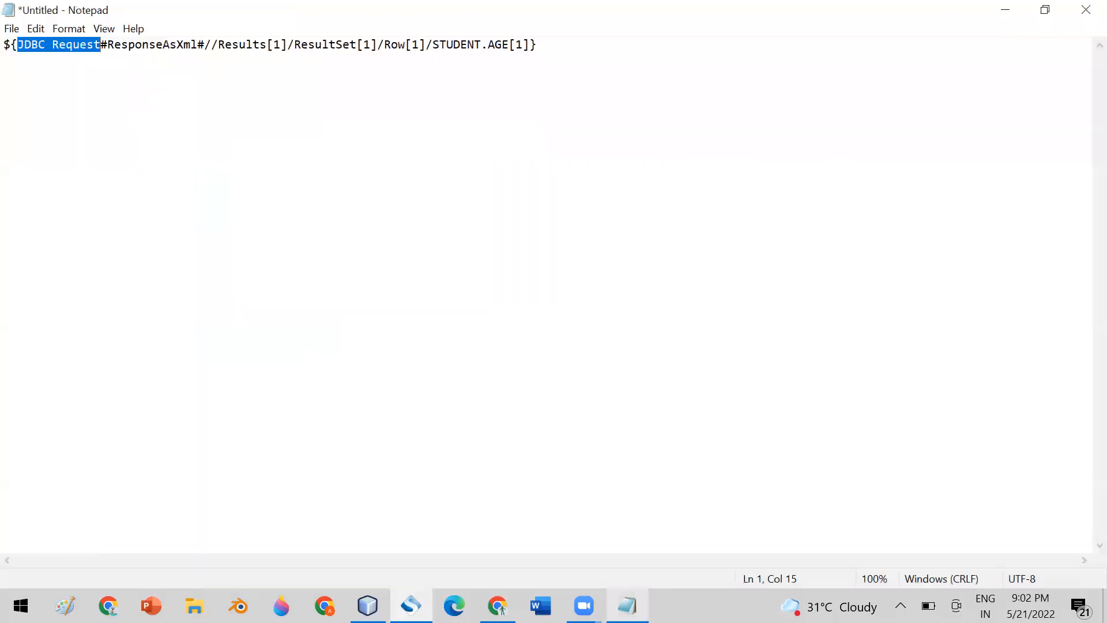
left_click(116, 54)
left_click_drag(108, 44, 191, 46)
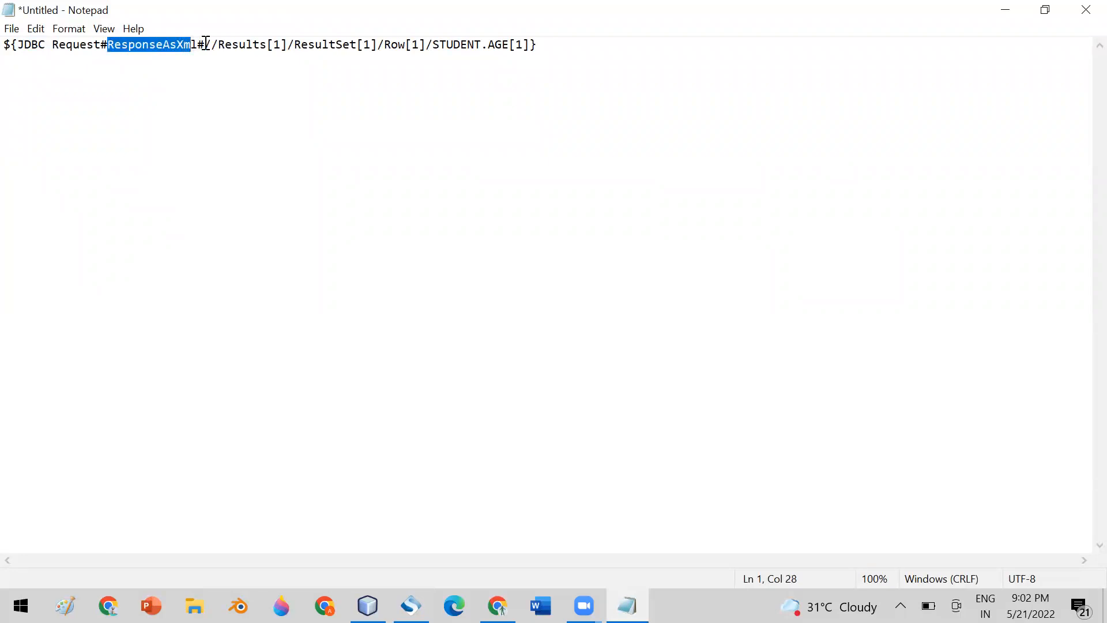
left_click_drag(204, 44, 487, 45)
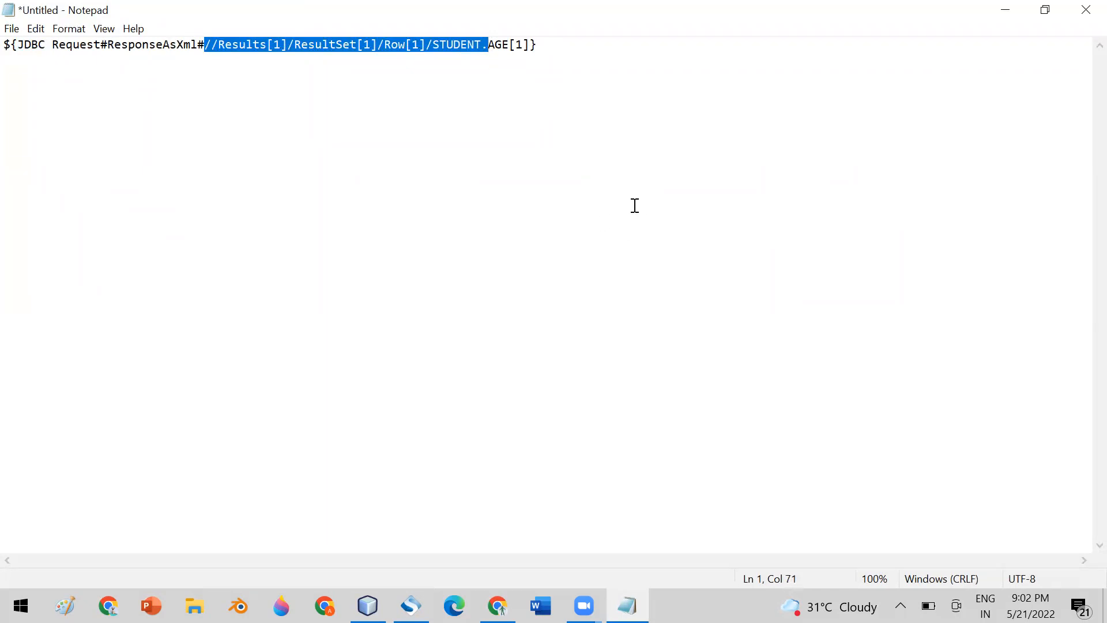
key("Delete")
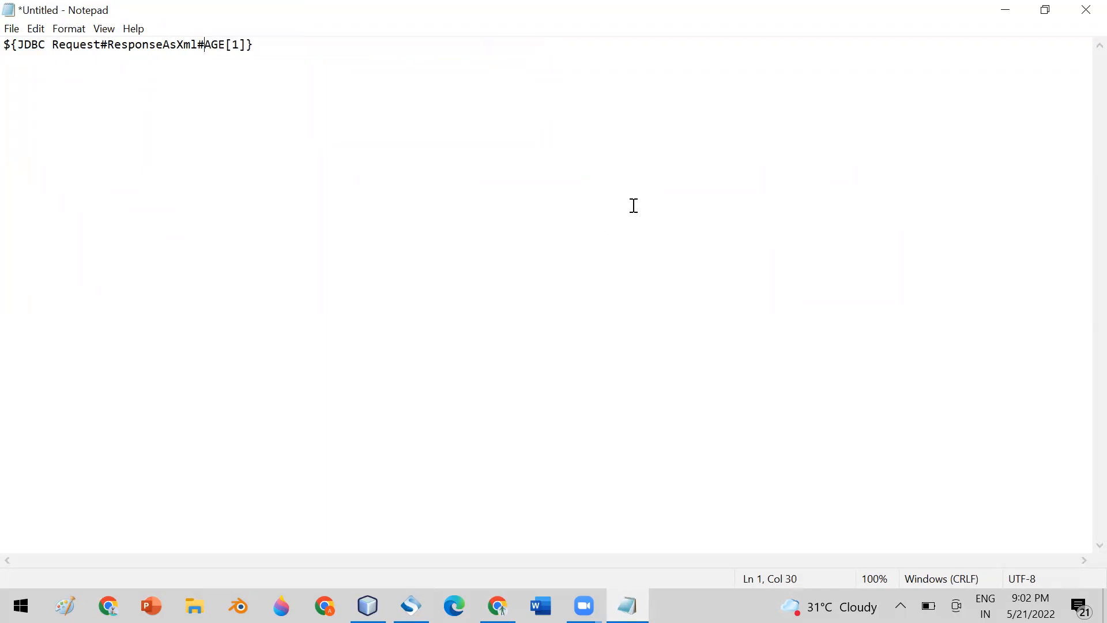
type("//")
left_click(497, 606)
left_click(411, 606)
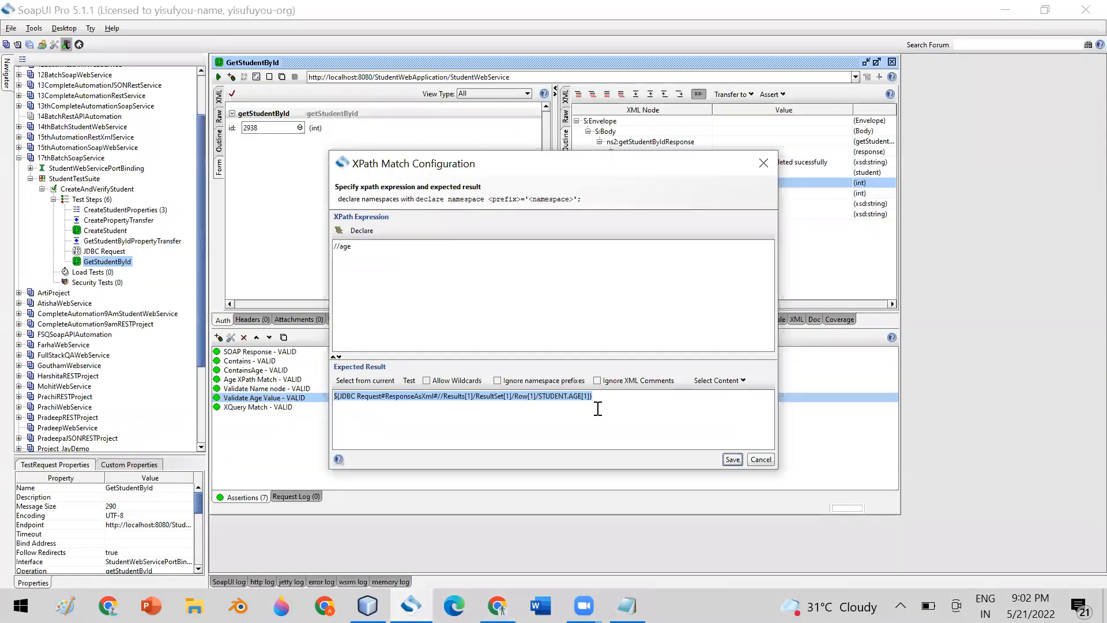
Save the XPath Match settings and run CreateAndVerifyStudent, finishing in 151 ms.
left_click(731, 458)
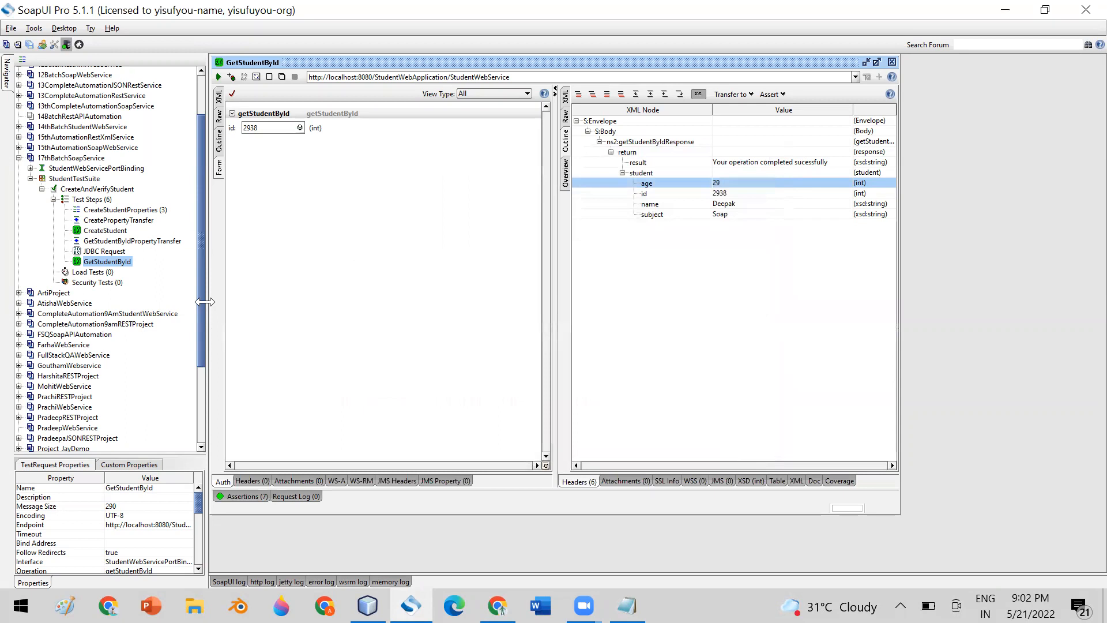
left_click(89, 192)
double_click(88, 188)
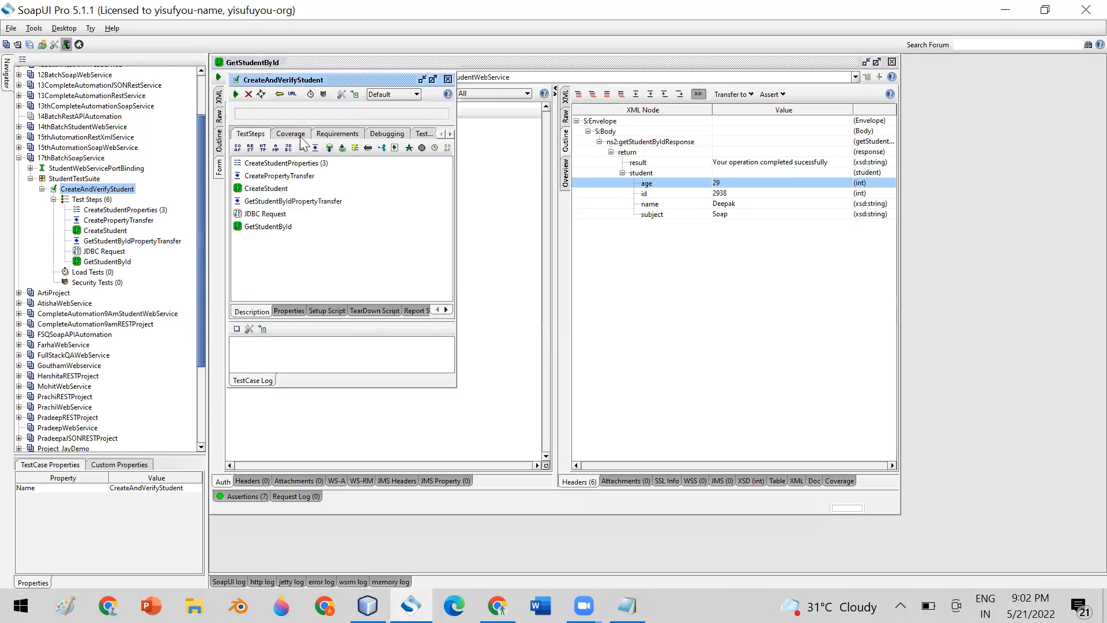
double_click(351, 79)
left_click(219, 78)
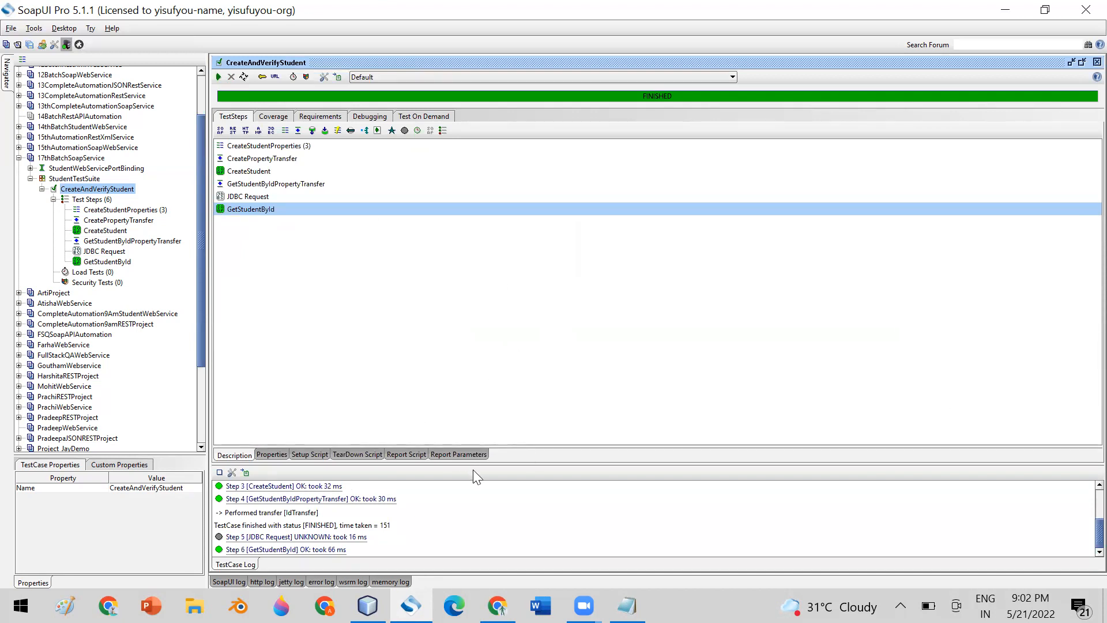
Inspect Step 6's logged messages, its two Validate Age Value XPath assertions and its properties.
left_click_drag(471, 464, 460, 284)
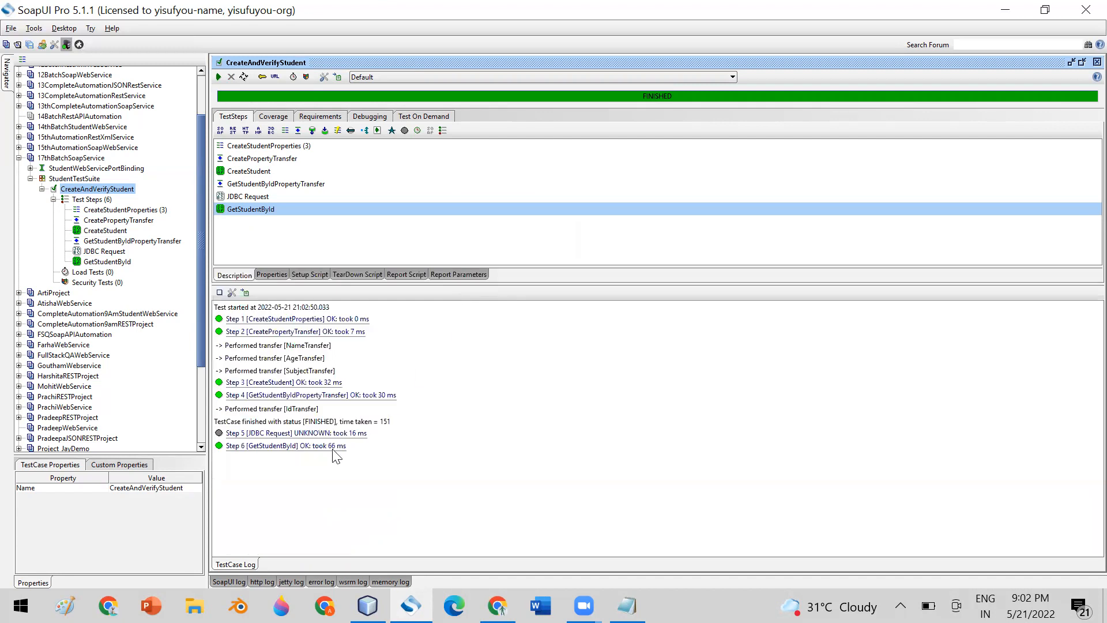
left_click(254, 446)
double_click(254, 446)
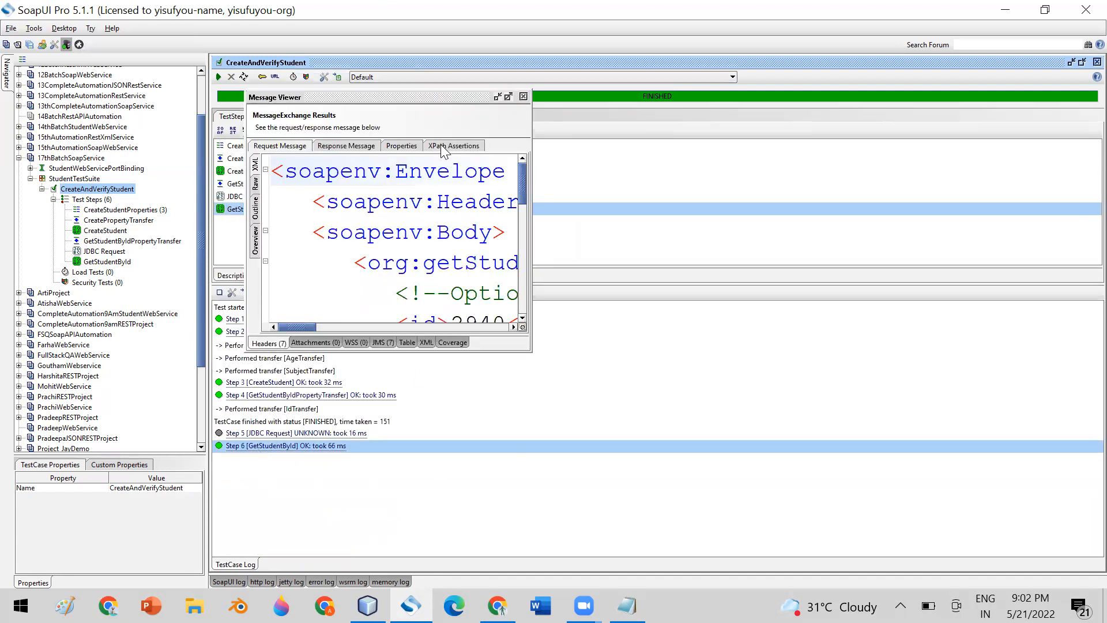
double_click(461, 93)
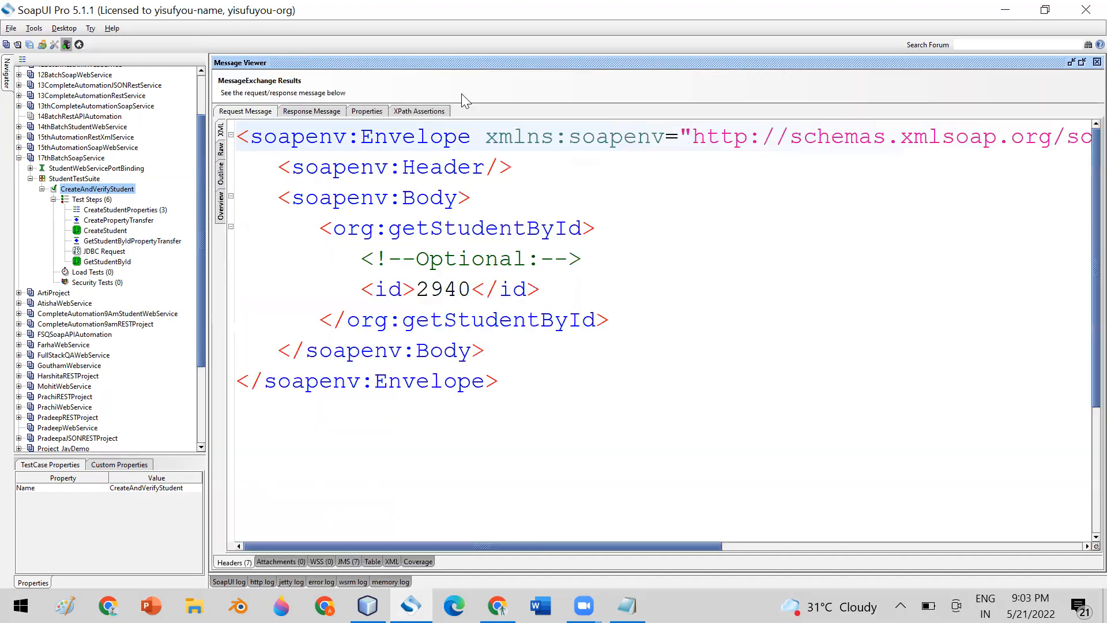
left_click(426, 110)
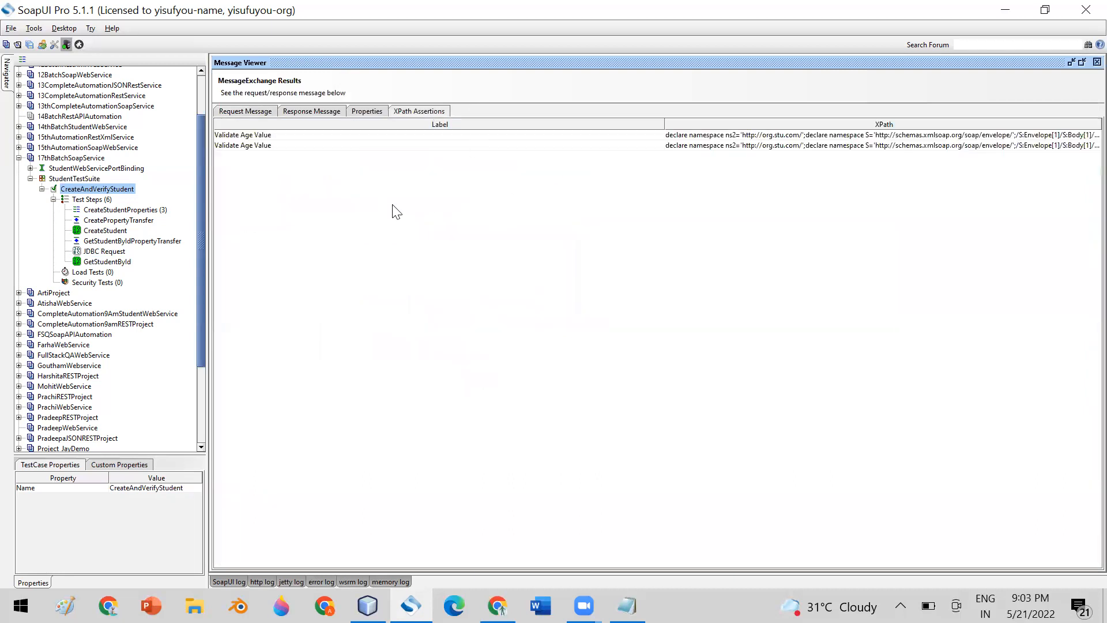
left_click(265, 136)
left_click(269, 146)
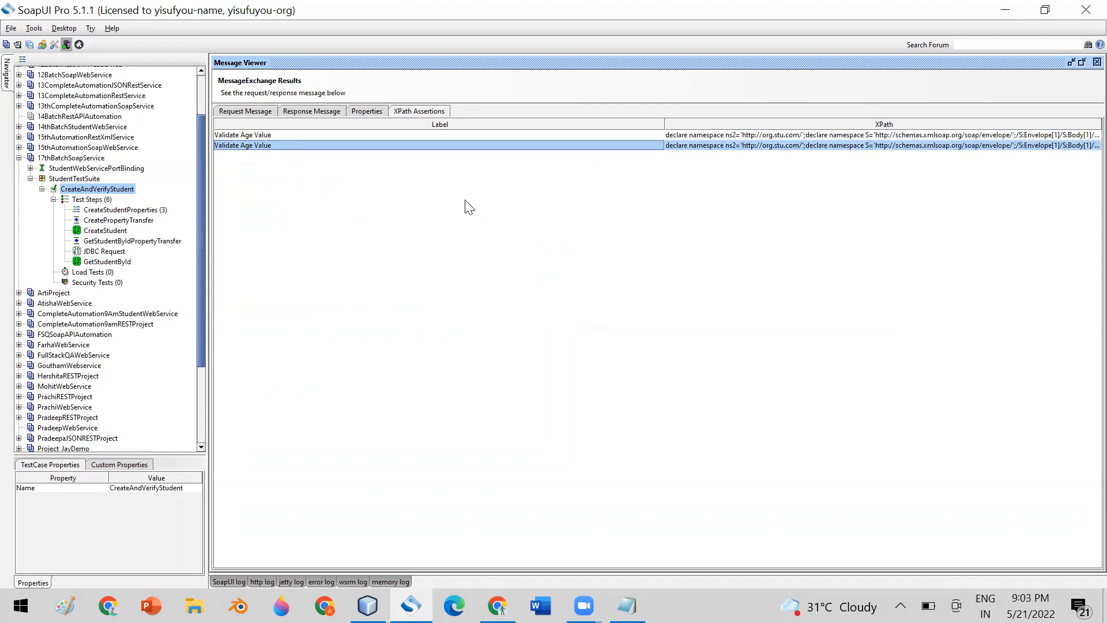
left_click(372, 112)
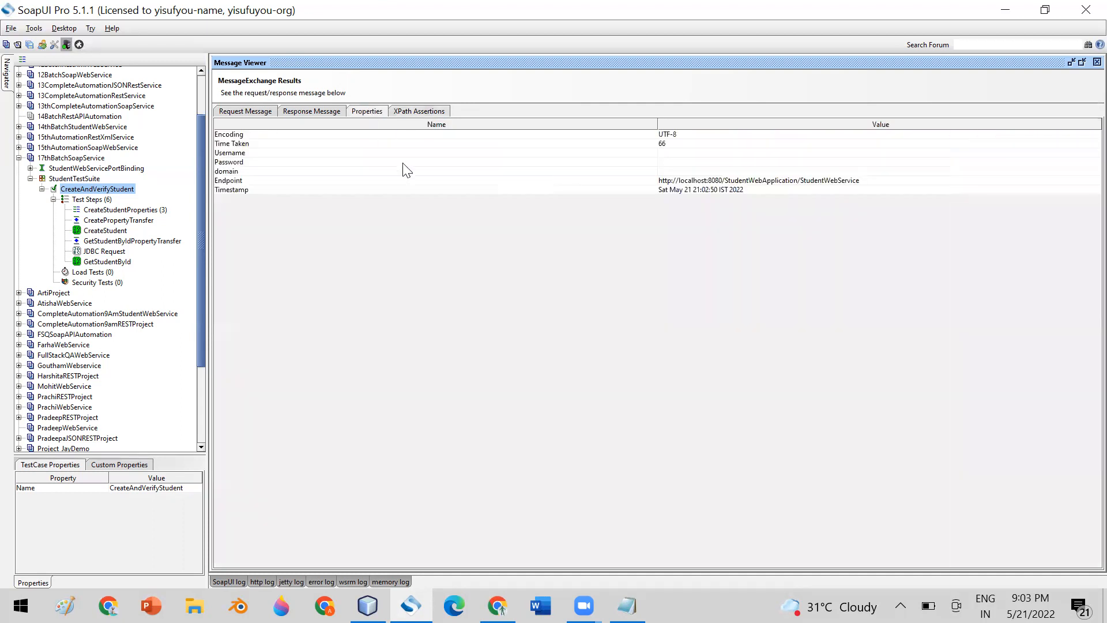
Open the GetStudentById request editor showing student id 2940 with age 29.
left_click(1082, 62)
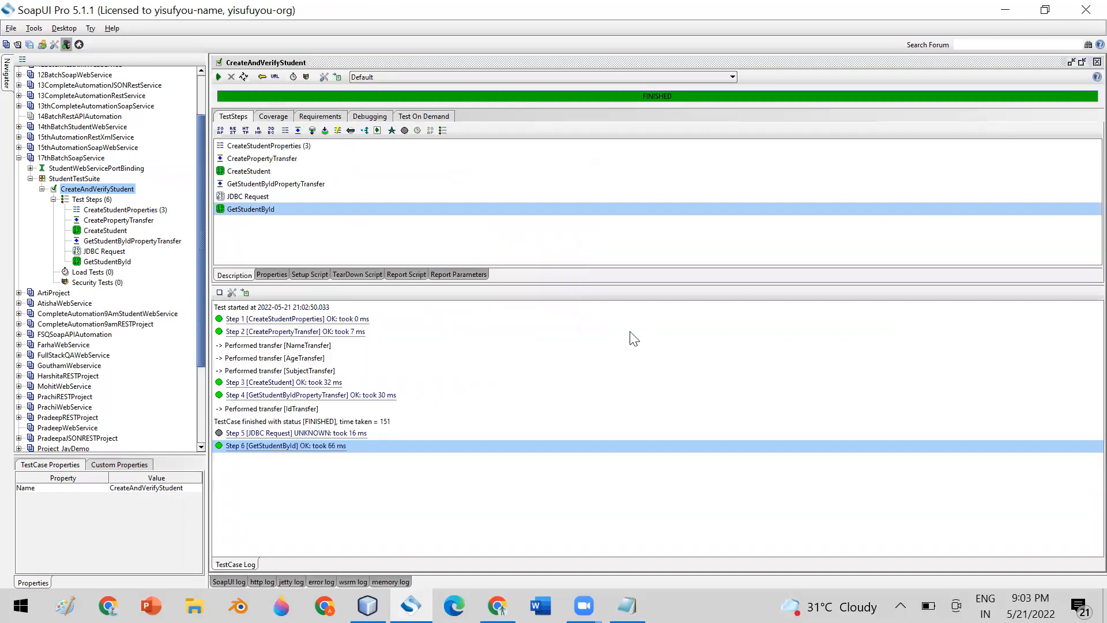
left_click(113, 262)
double_click(112, 262)
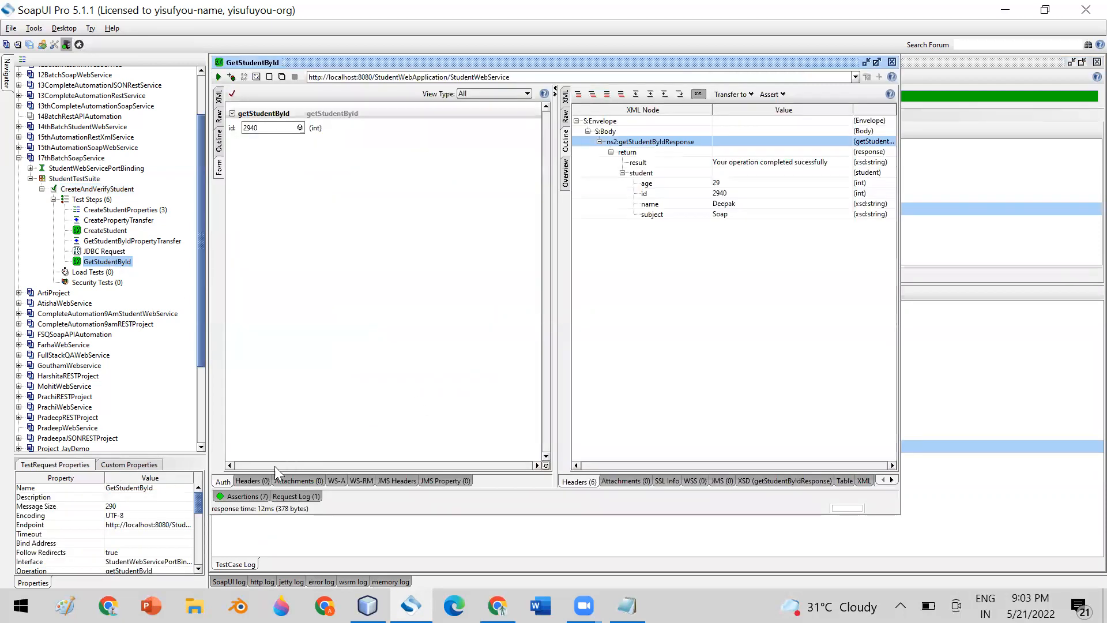
Change Validate Age Value's expected result from STUDENT.AGE to STUDENT.ID and save it.
left_click(243, 496)
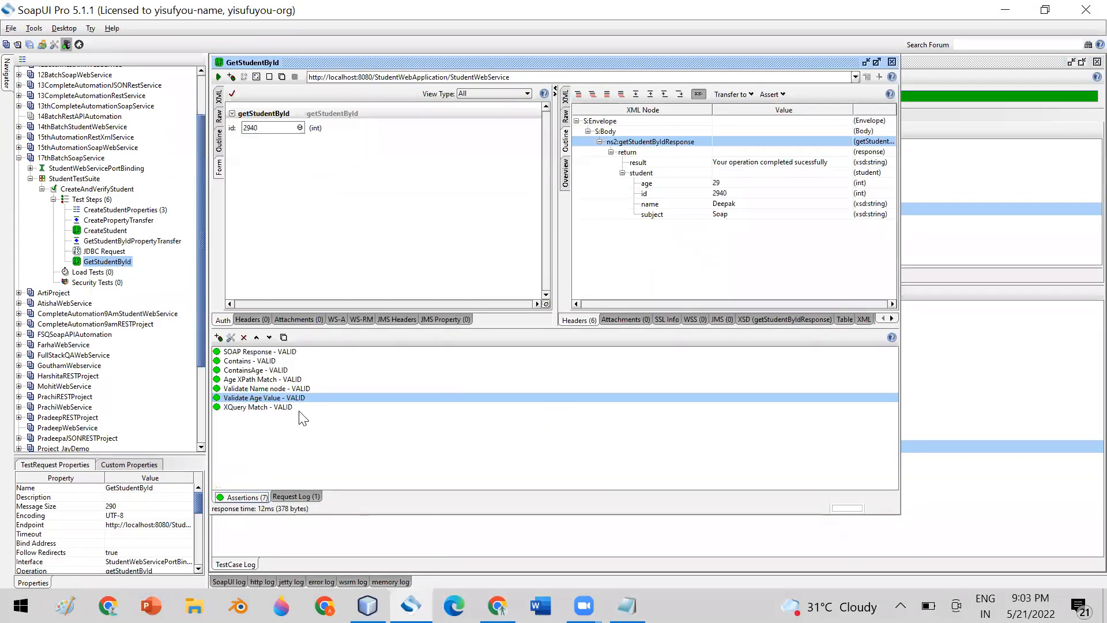
double_click(287, 398)
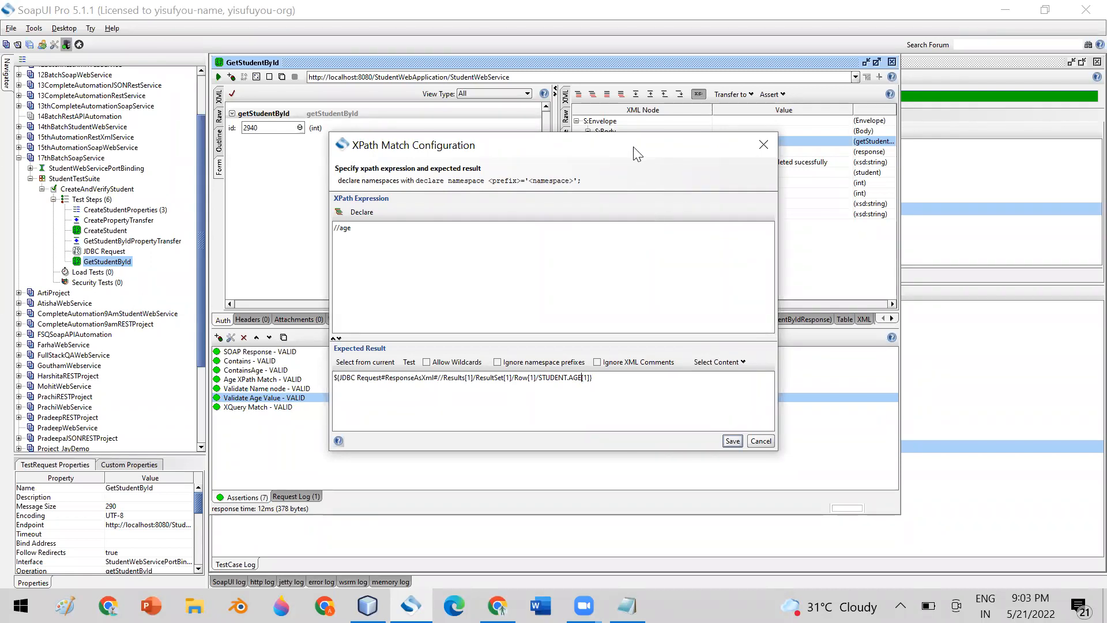
left_click_drag(636, 154, 446, 172)
key("BackSpace")
key("BackSpace")
key("BackSpace")
type("NA")
key("BackSpace")
key("BackSpace")
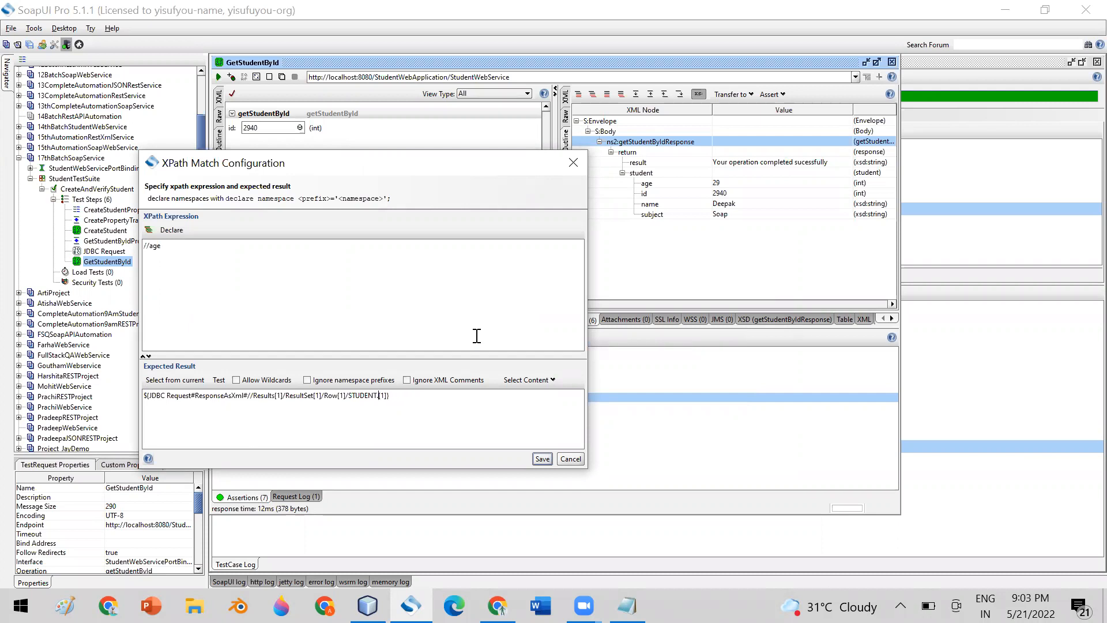
type("ID")
left_click(538, 459)
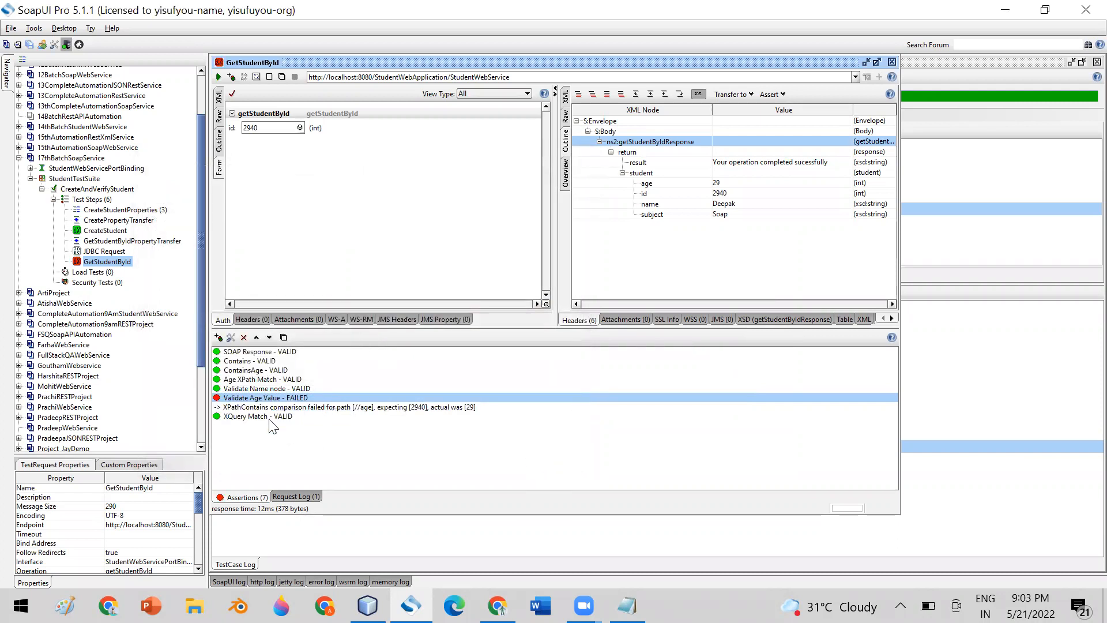
double_click(270, 398)
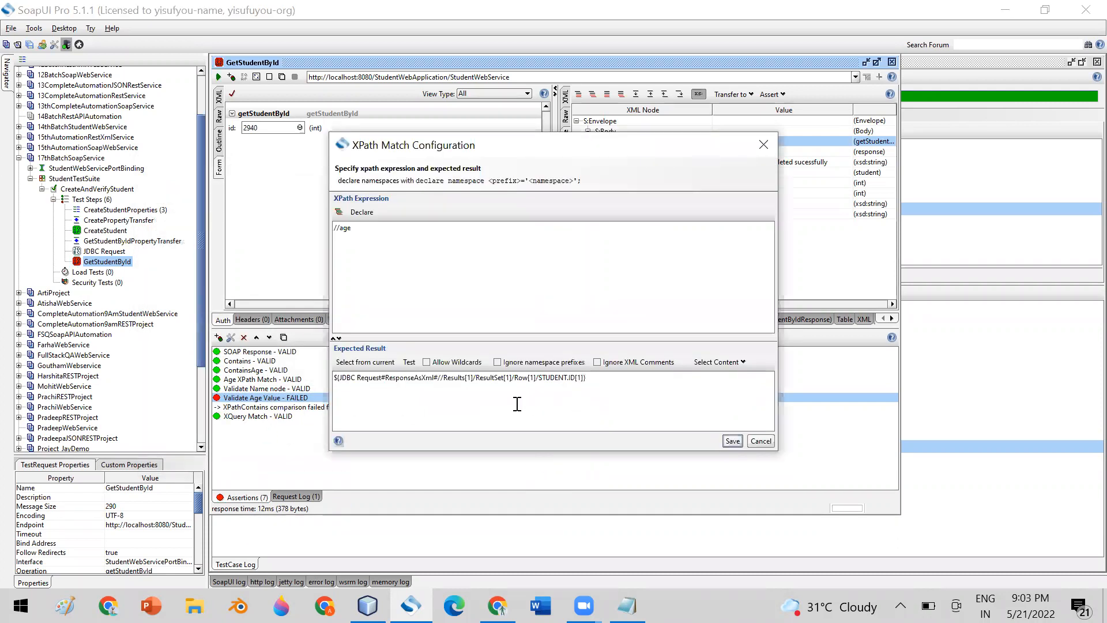
left_click(732, 440)
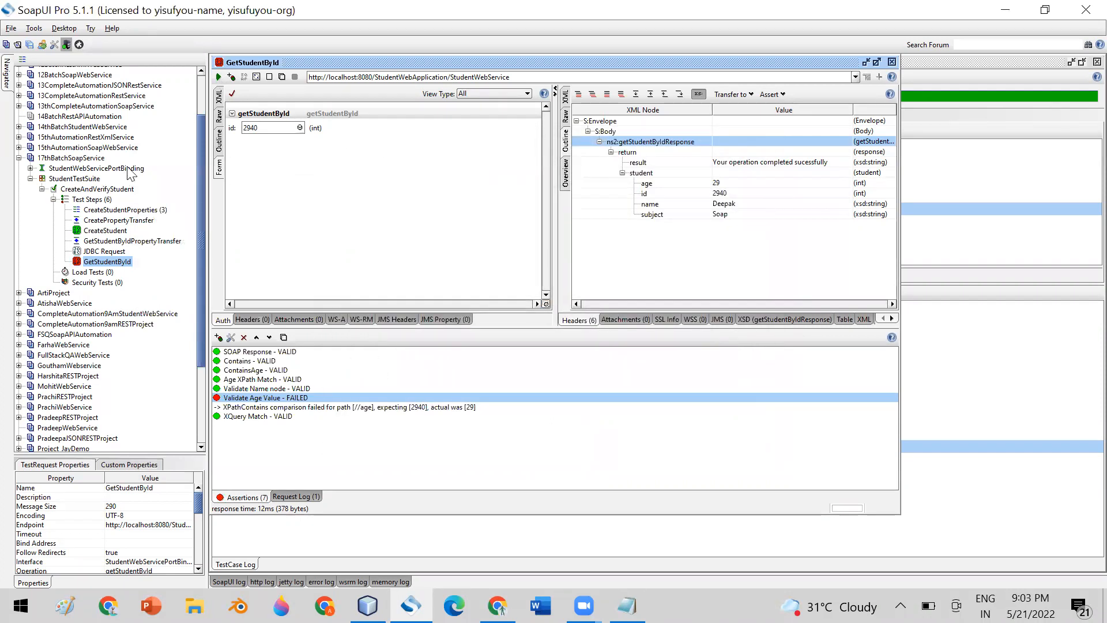
Rerun CreateAndVerifyStudent, which fails: expected 2941 from STUDENT.ID but age was 29.
left_click(94, 192)
double_click(94, 190)
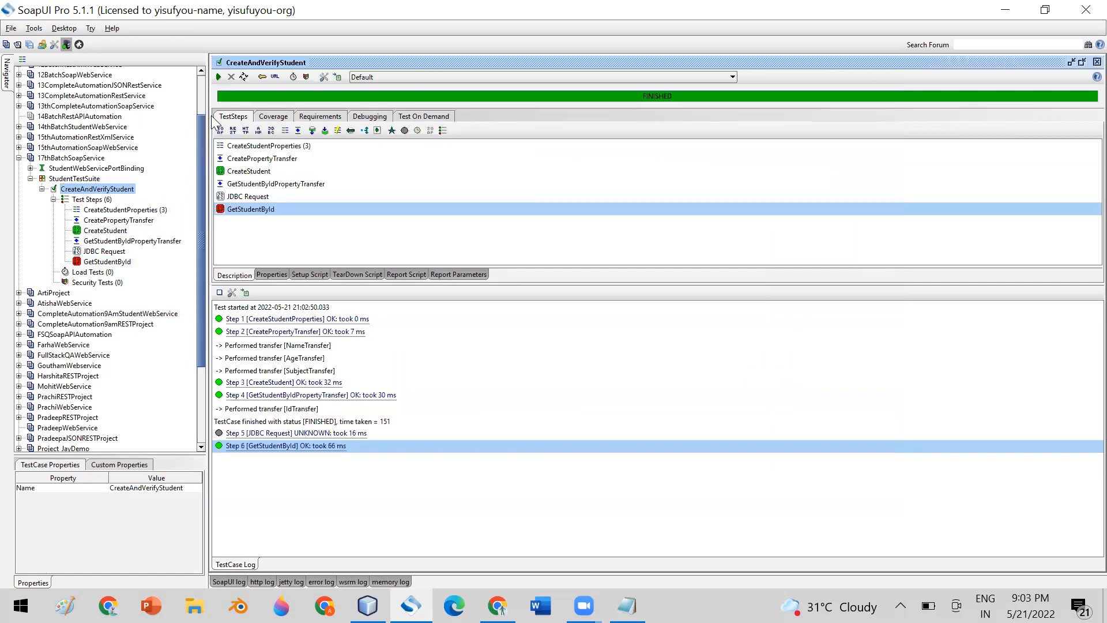
left_click(218, 77)
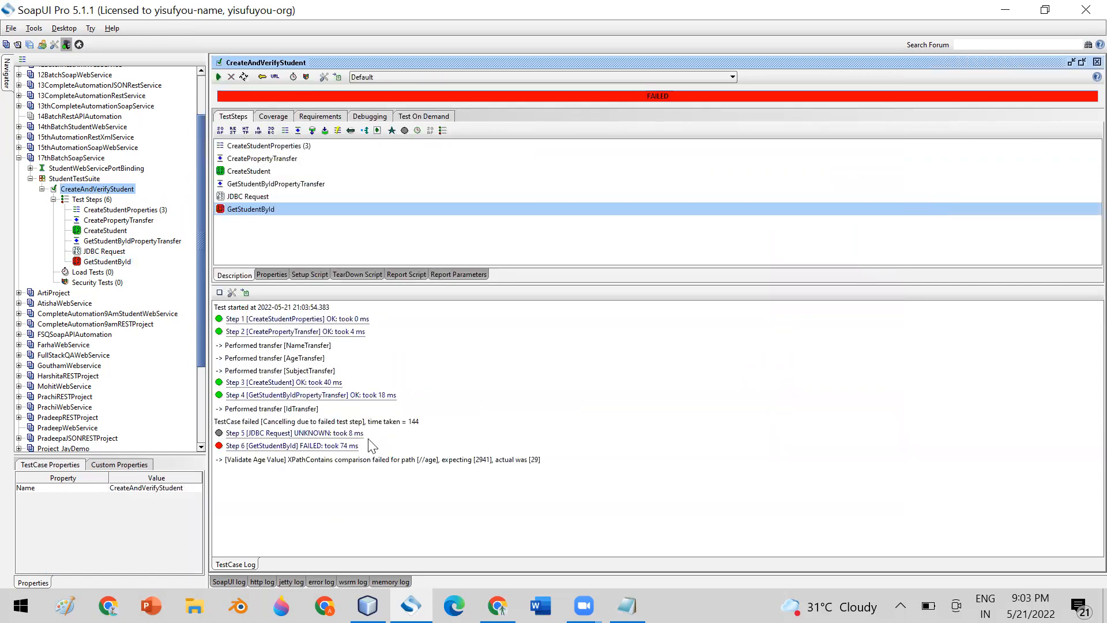
Restore Validate Age Value's expected result in GetStudentById from STUDENT.ID back to STUDENT.AGE.
left_click(310, 462)
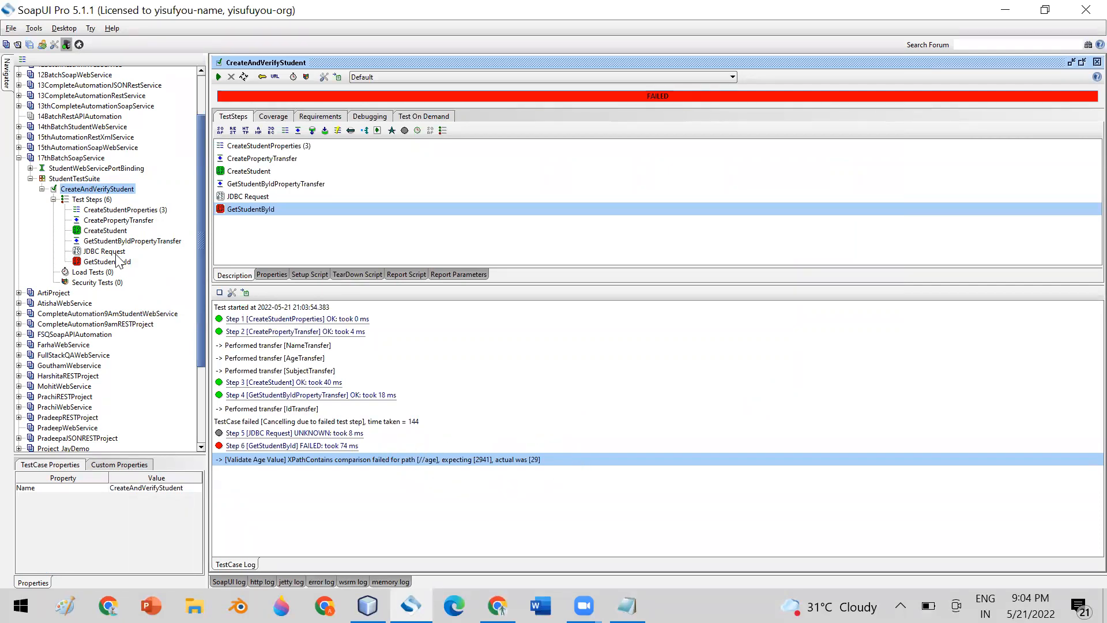
double_click(119, 264)
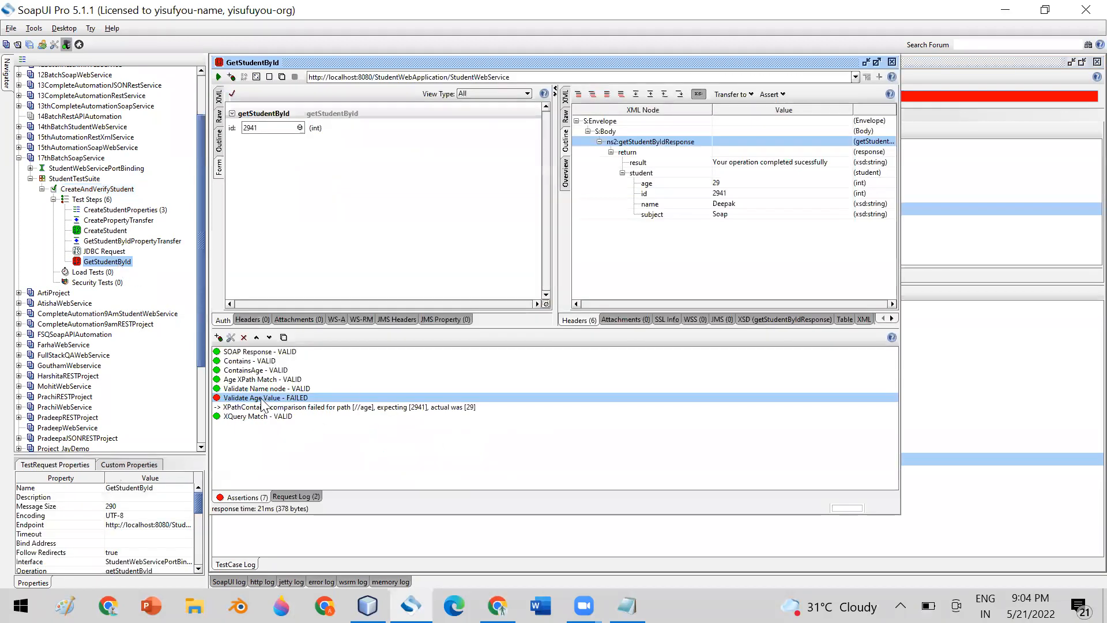
double_click(263, 399)
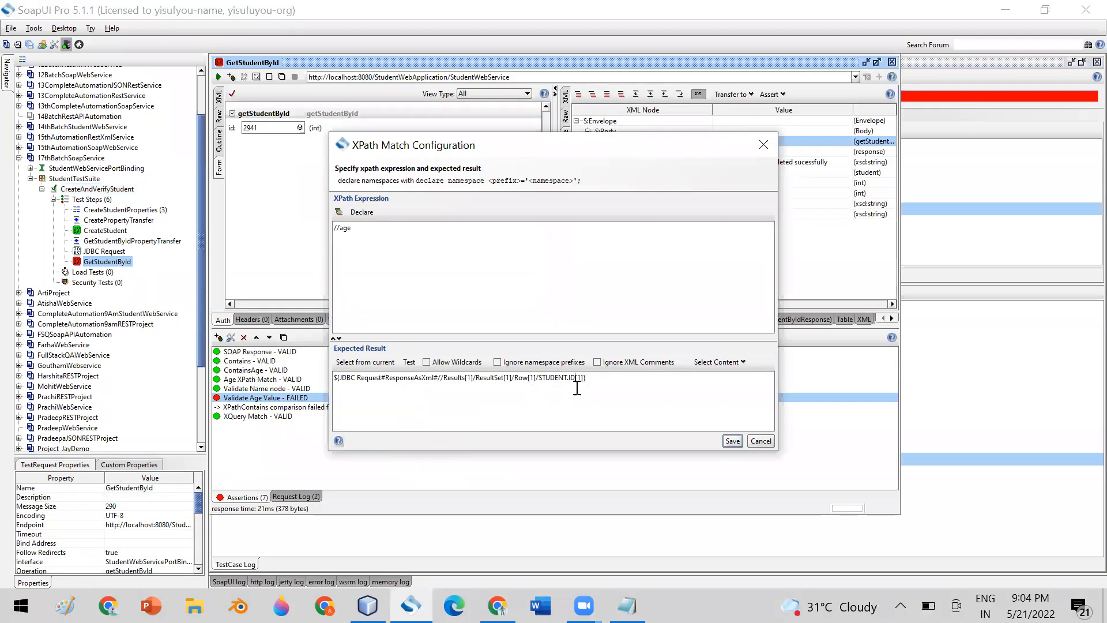
key("BackSpace")
key("BackSpace")
type("AGE")
left_click(732, 440)
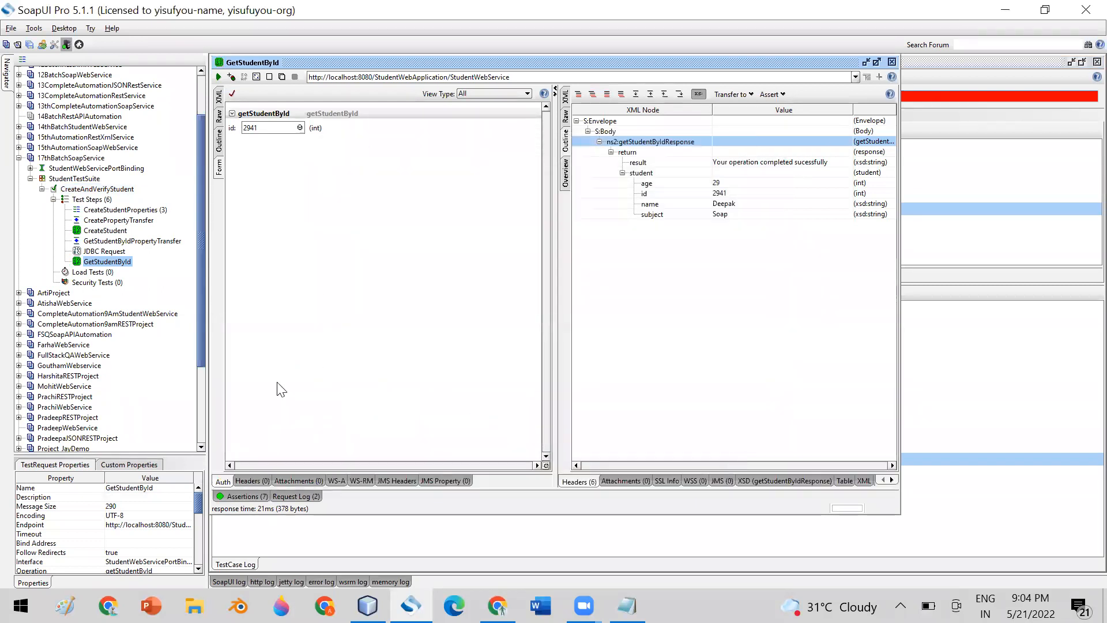
Change the JDBC Request query from select * to select id, returning STUDENT.ID 2941.
double_click(111, 251)
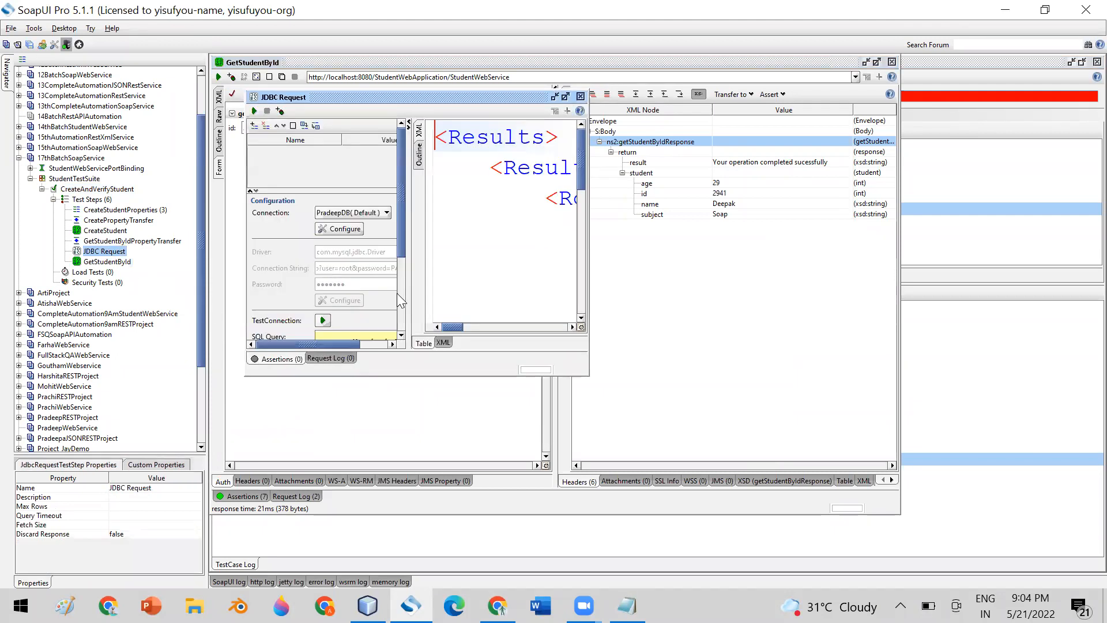
double_click(494, 97)
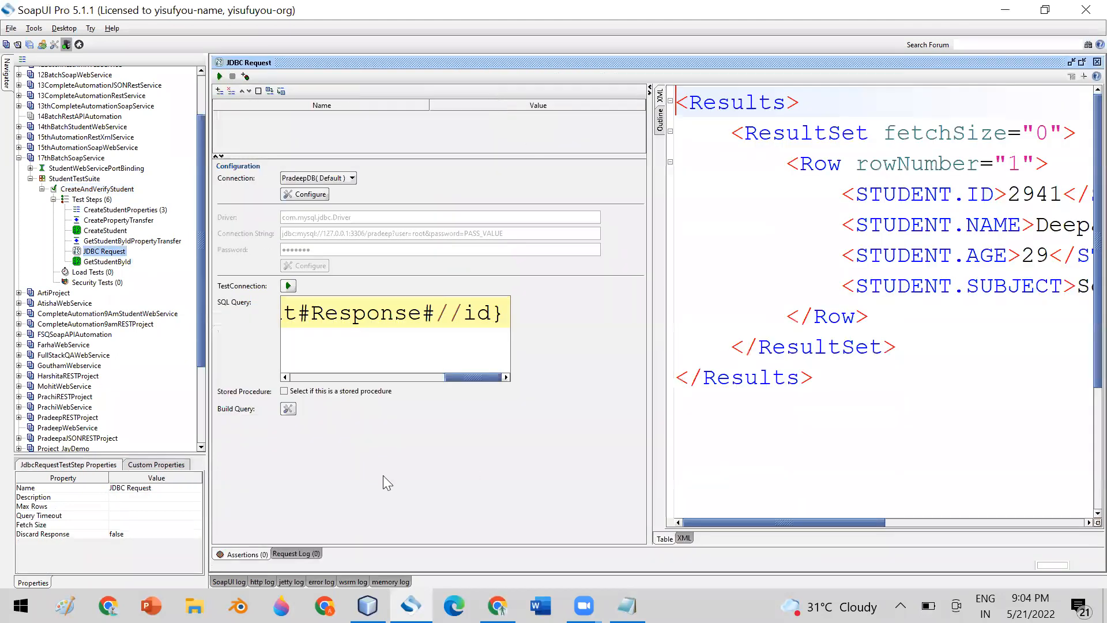
left_click_drag(460, 374, 305, 374)
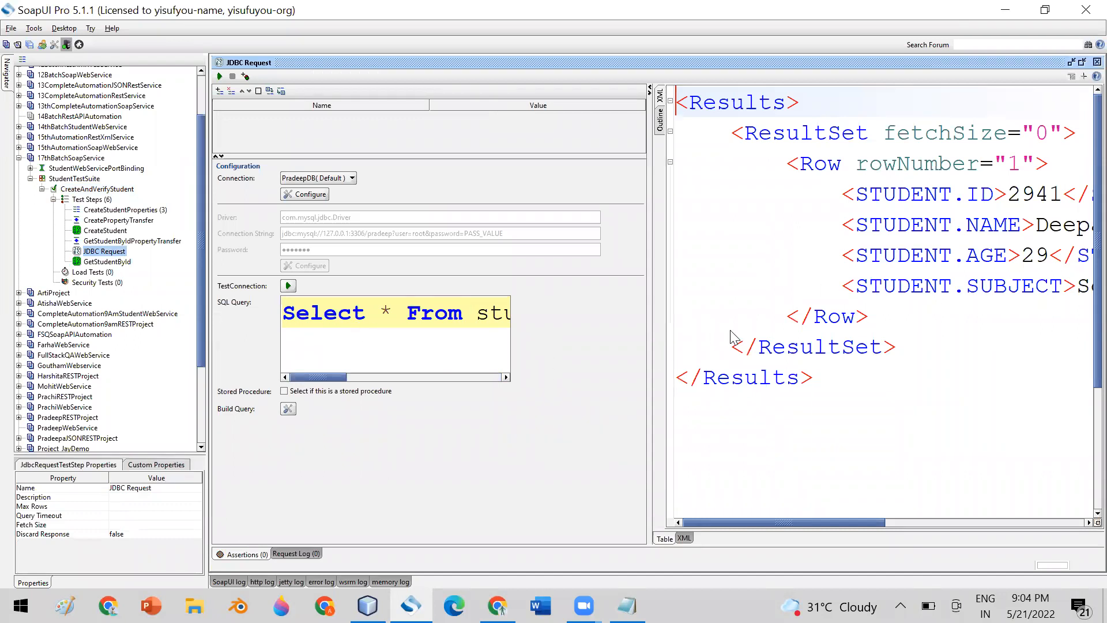
double_click(383, 311)
type("id")
left_click(220, 77)
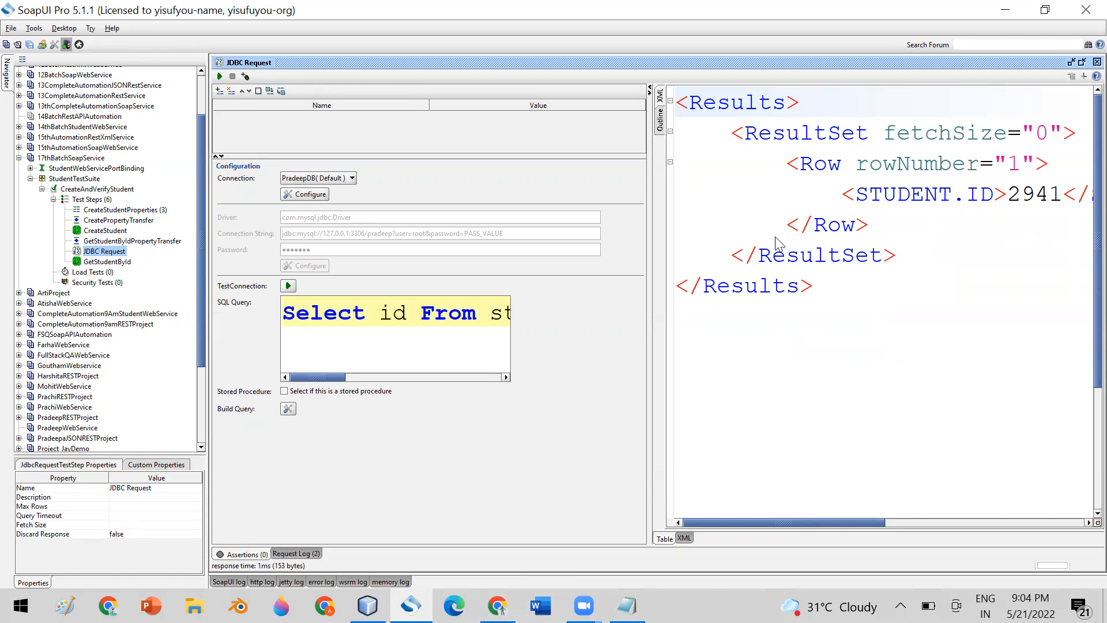
left_click_drag(332, 376, 507, 354)
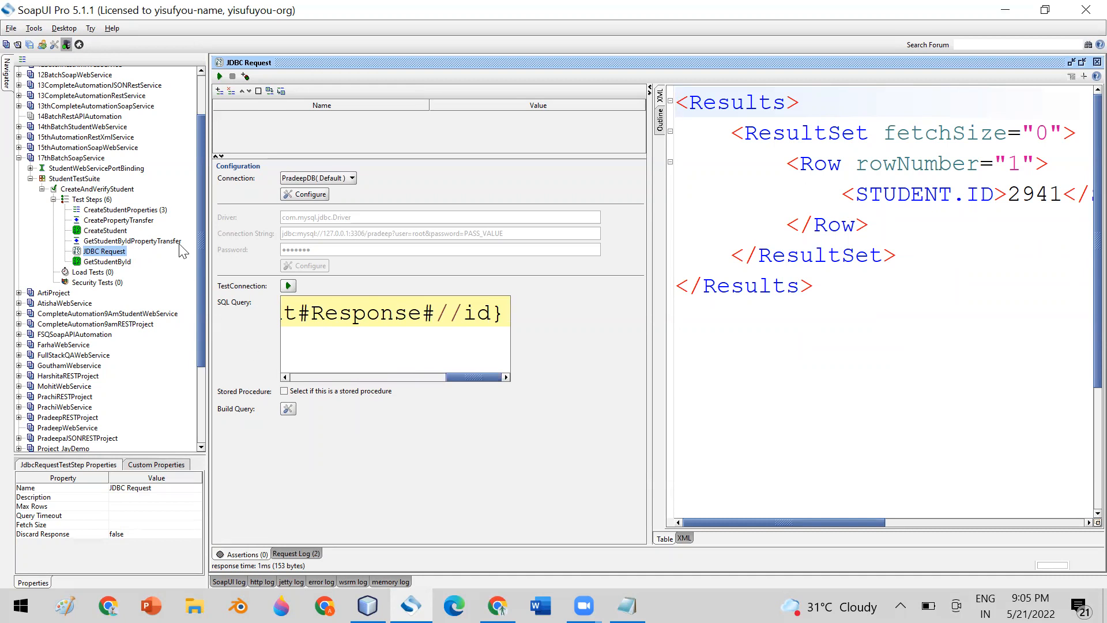
left_click(1082, 64)
Close the GetStudentById and CreateAndVerifyStudent windows and show the Test Steps Add Step menu.
left_click(893, 61)
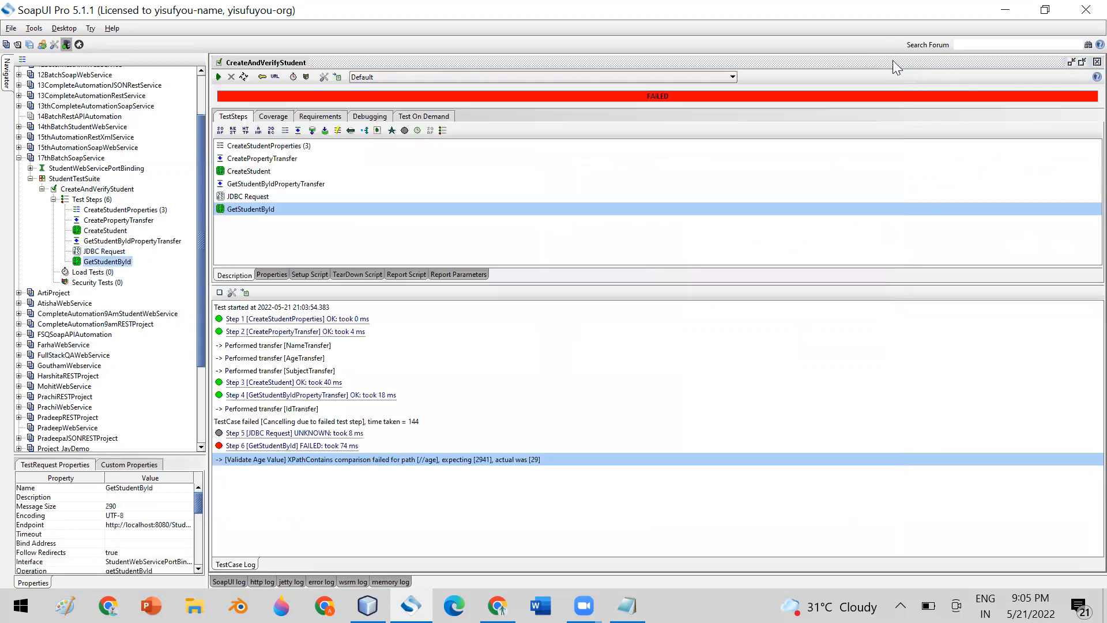
left_click(1081, 61)
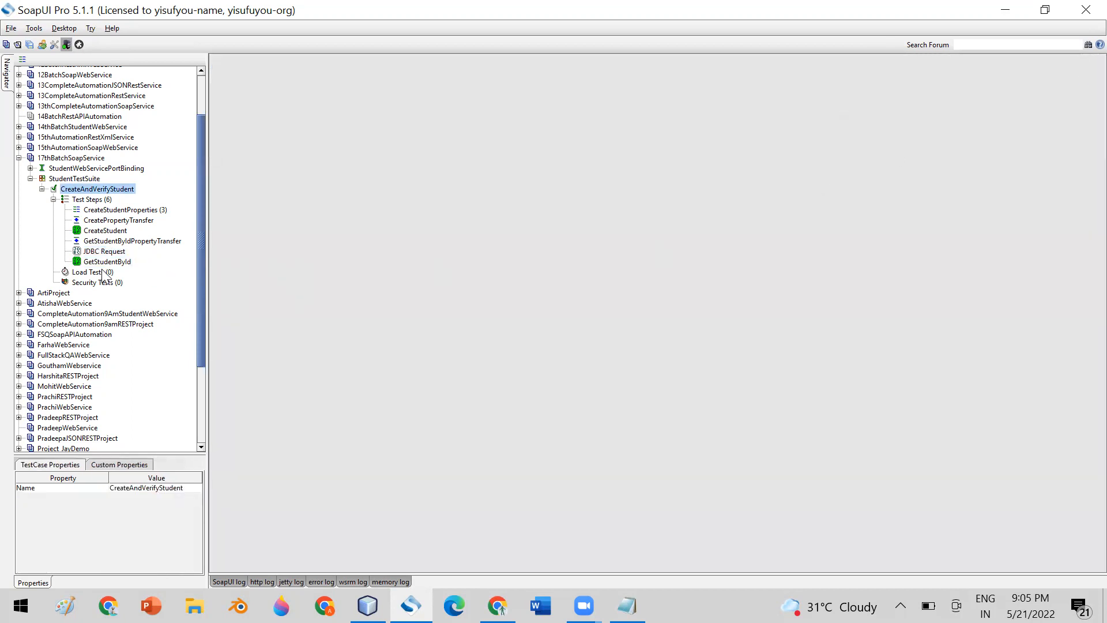
left_click(109, 199)
right_click(109, 199)
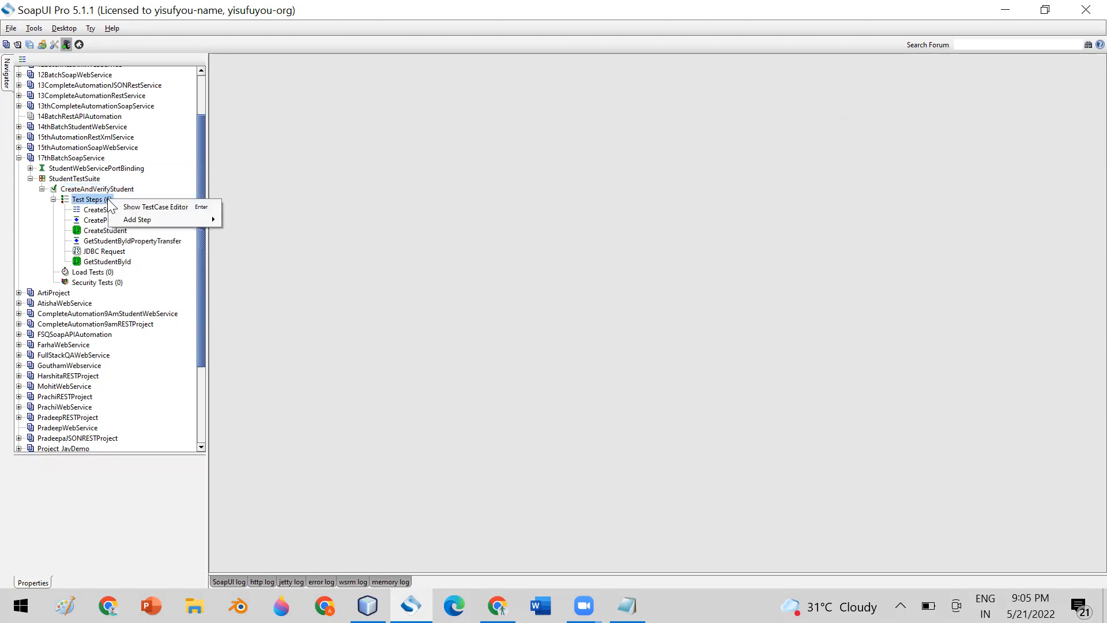
mouse_move(190, 218)
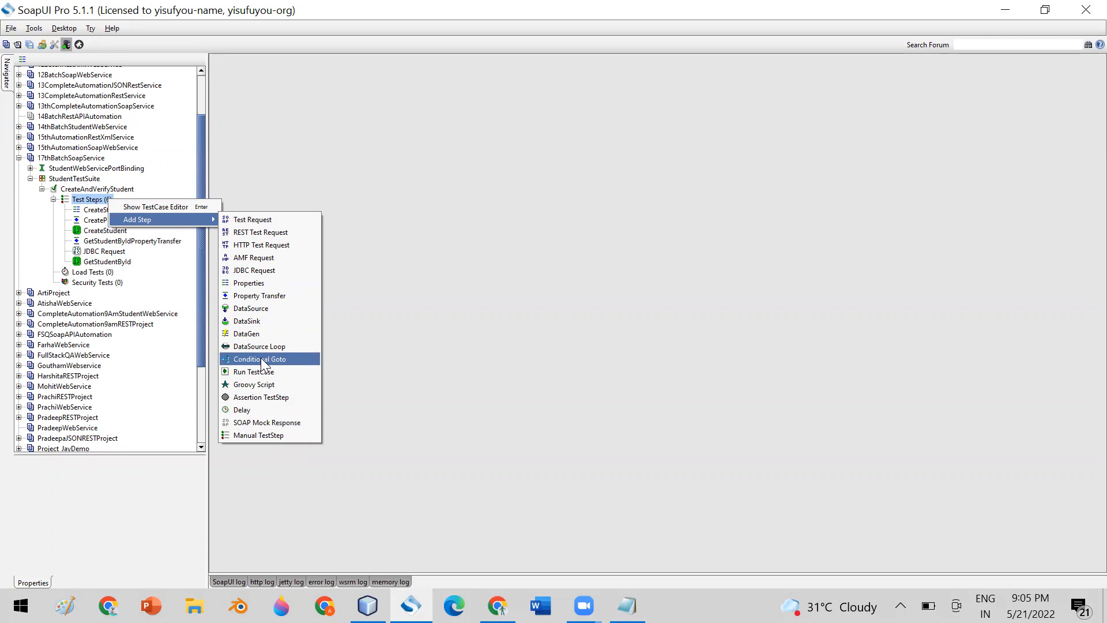
Dismiss the Add Step menu and reopen the CreateAndVerifyStudent editor maximized.
left_click(415, 330)
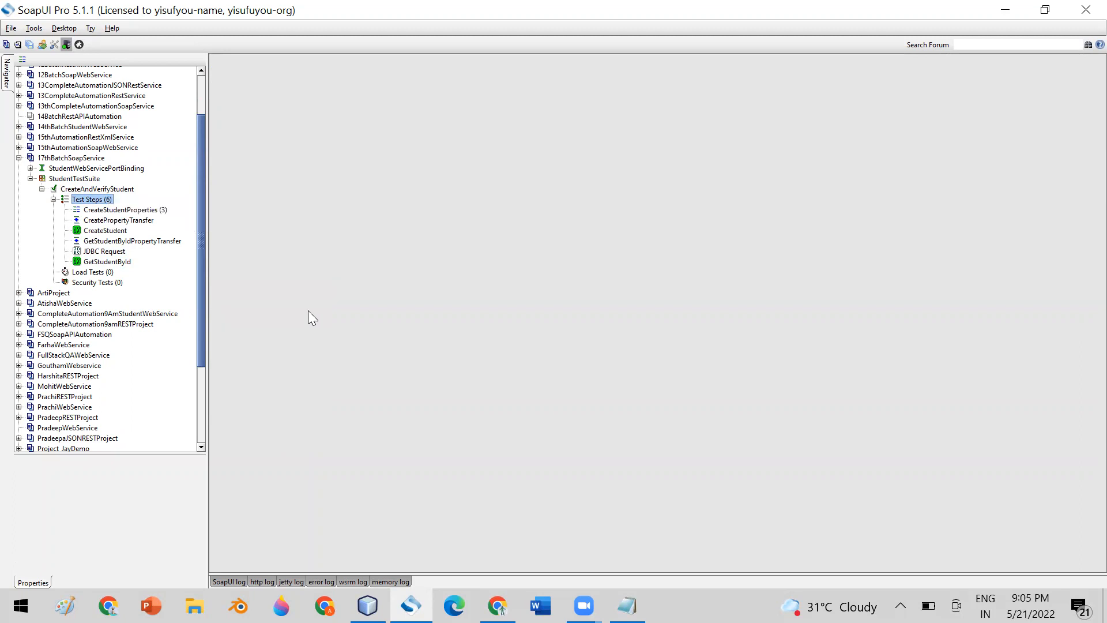
left_click(103, 189)
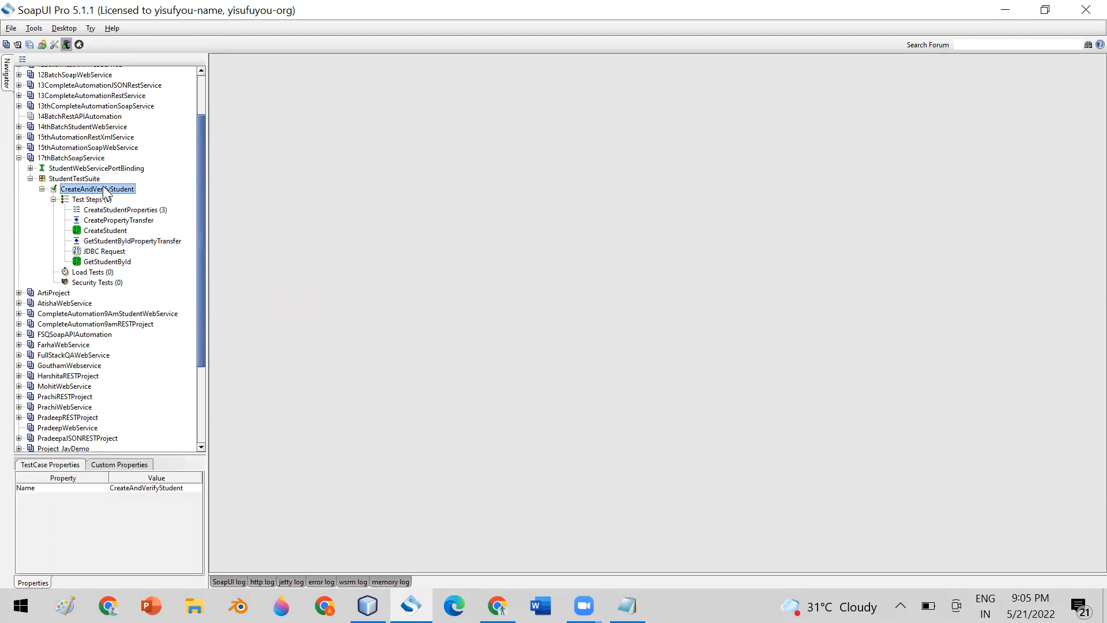
double_click(103, 187)
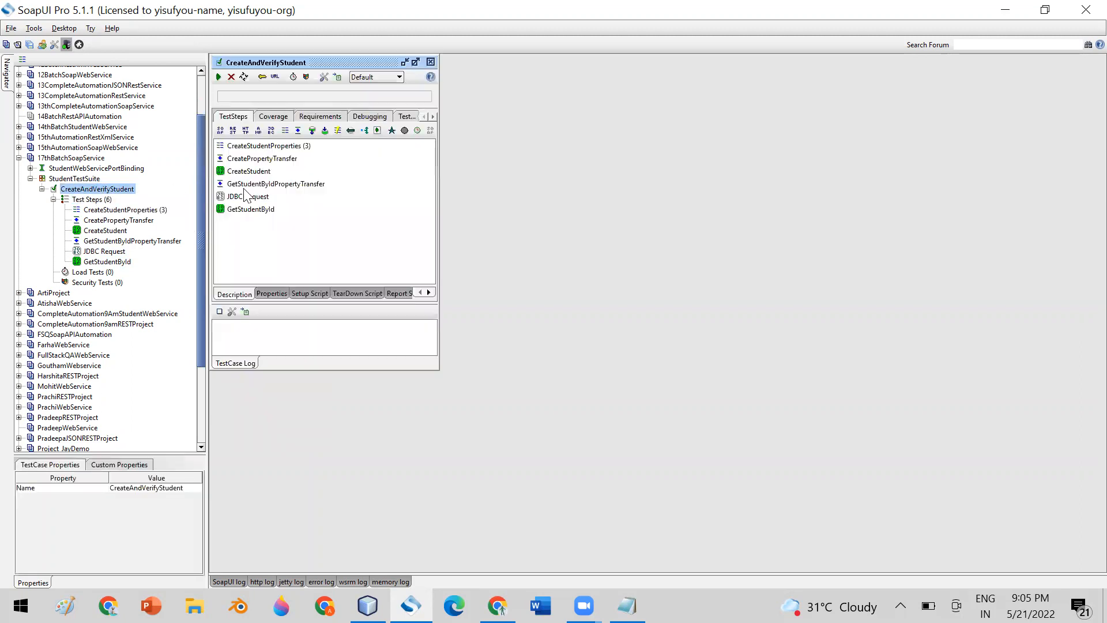
double_click(373, 61)
Review the properties of each of the six test steps, ending on CreateStudent.
left_click(254, 148)
left_click(259, 159)
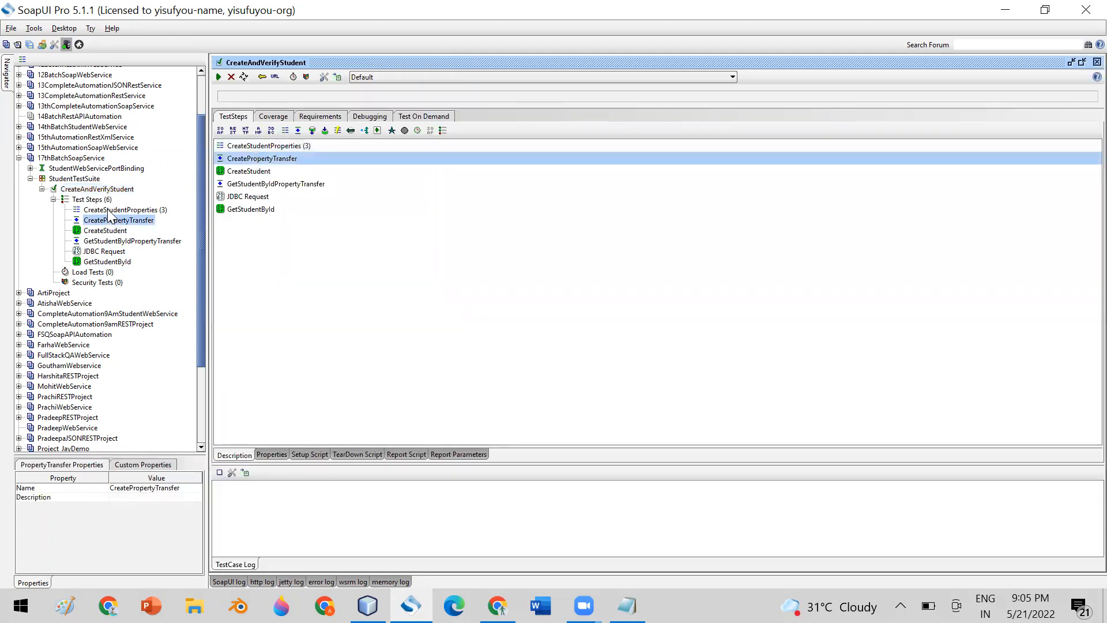
left_click(107, 209)
left_click(110, 230)
left_click(117, 241)
left_click(115, 252)
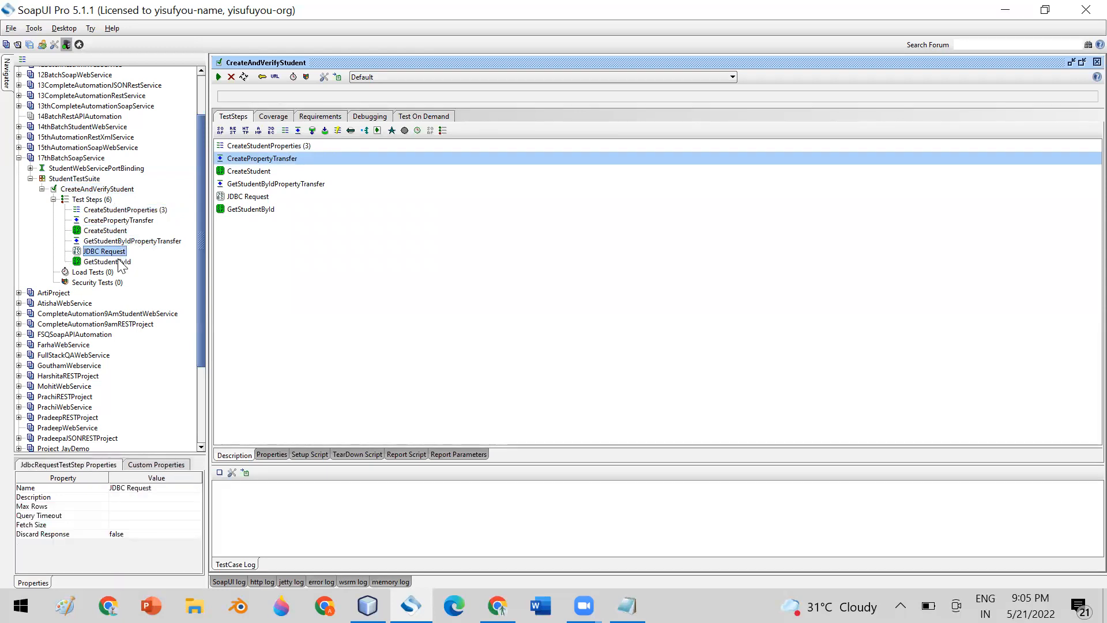
left_click(111, 211)
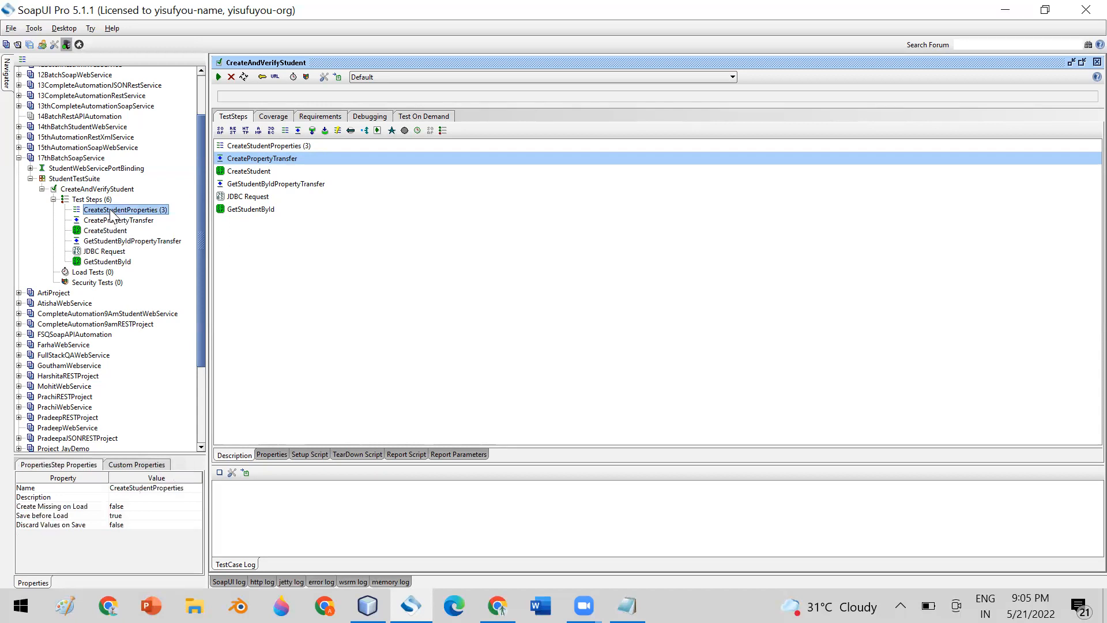
left_click(115, 262)
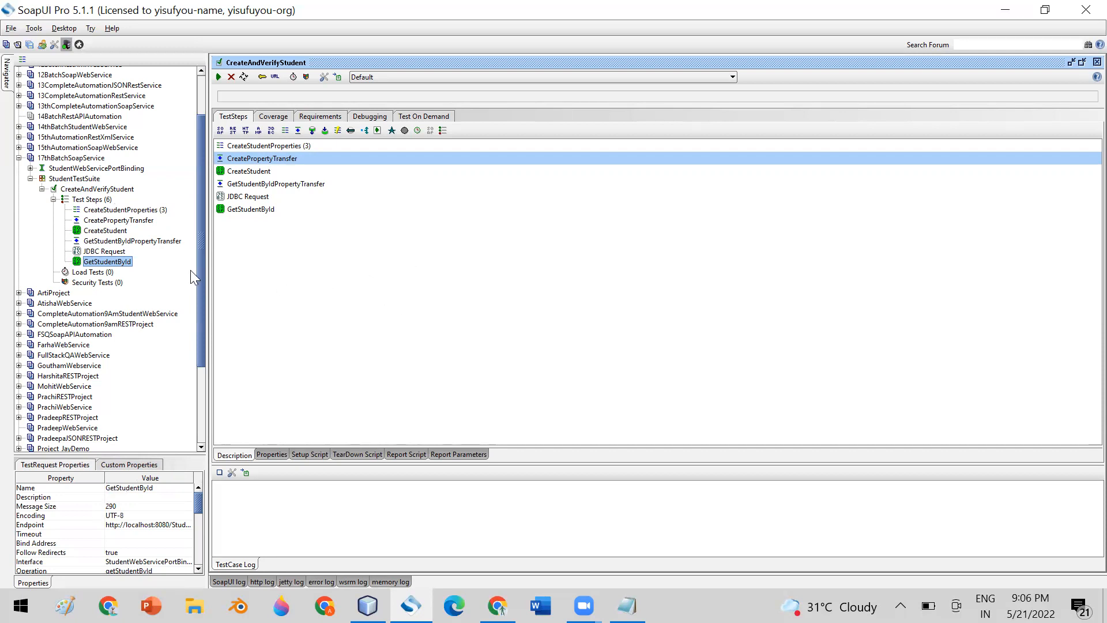
left_click(133, 211)
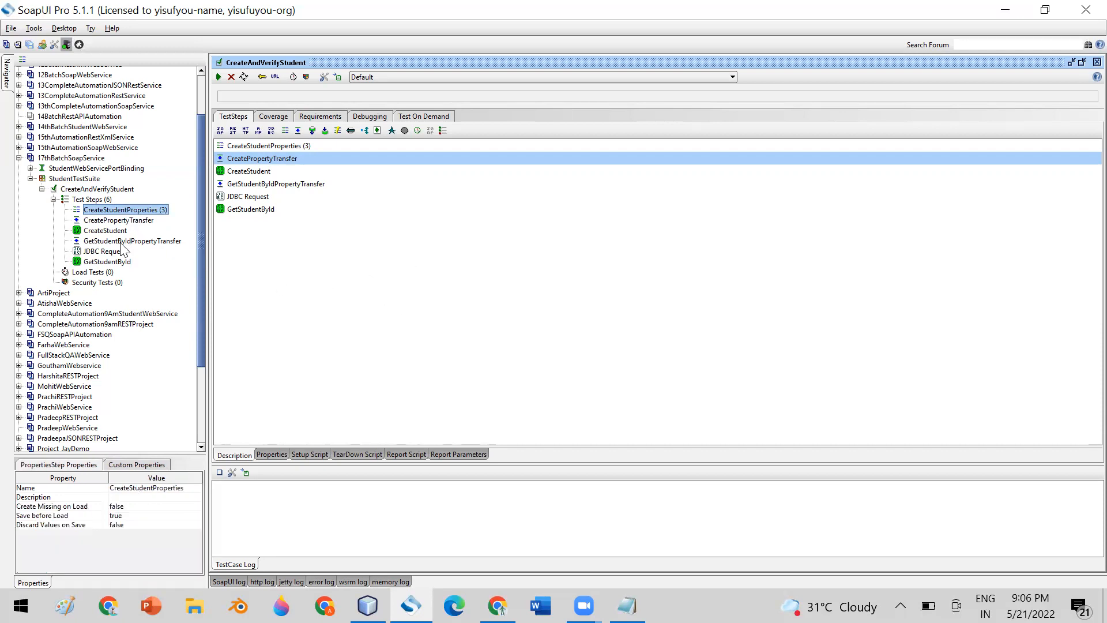
left_click(121, 242)
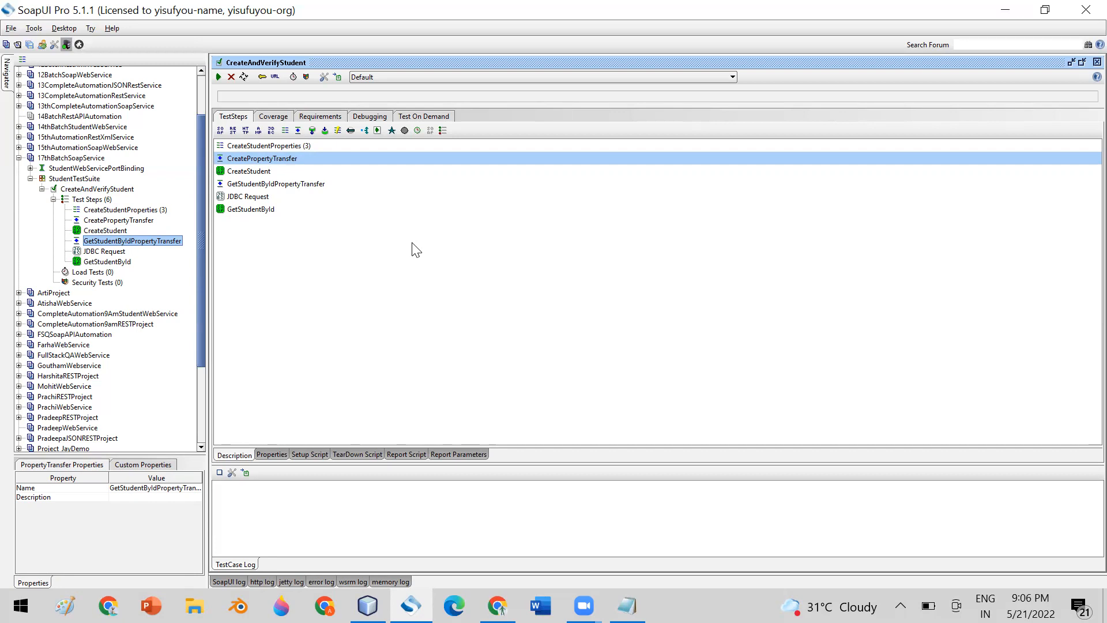
left_click(135, 211)
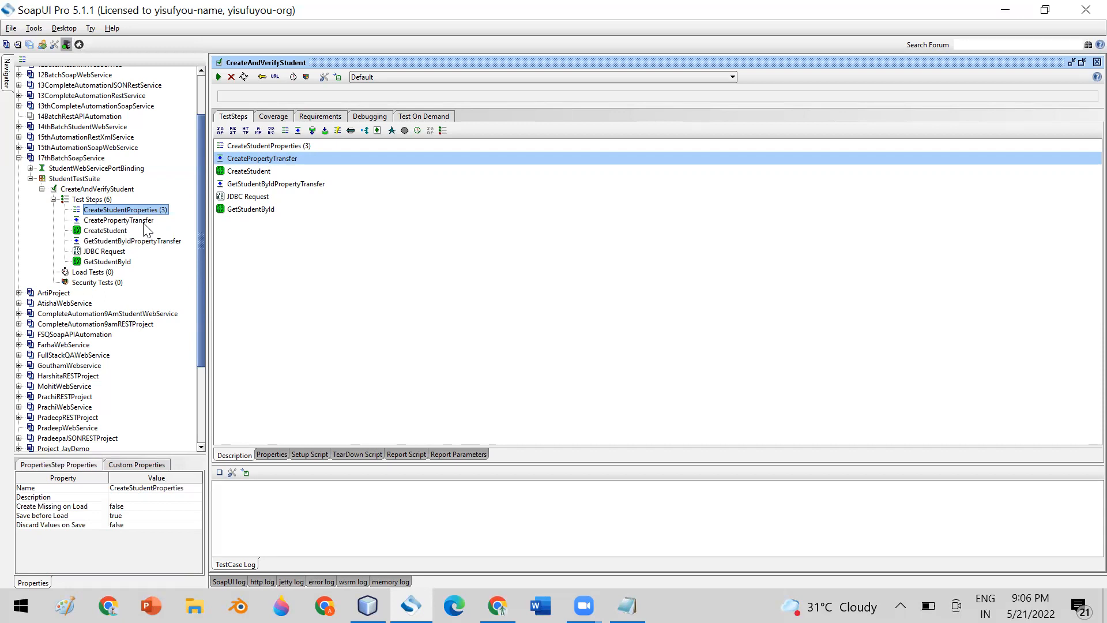
left_click(96, 233)
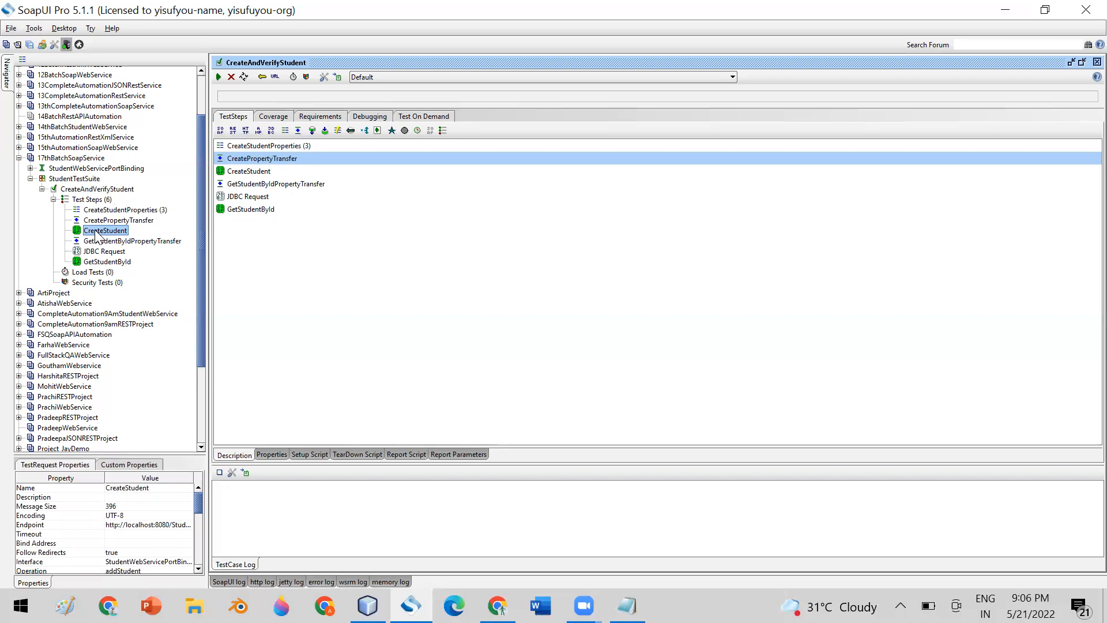
left_click(93, 262)
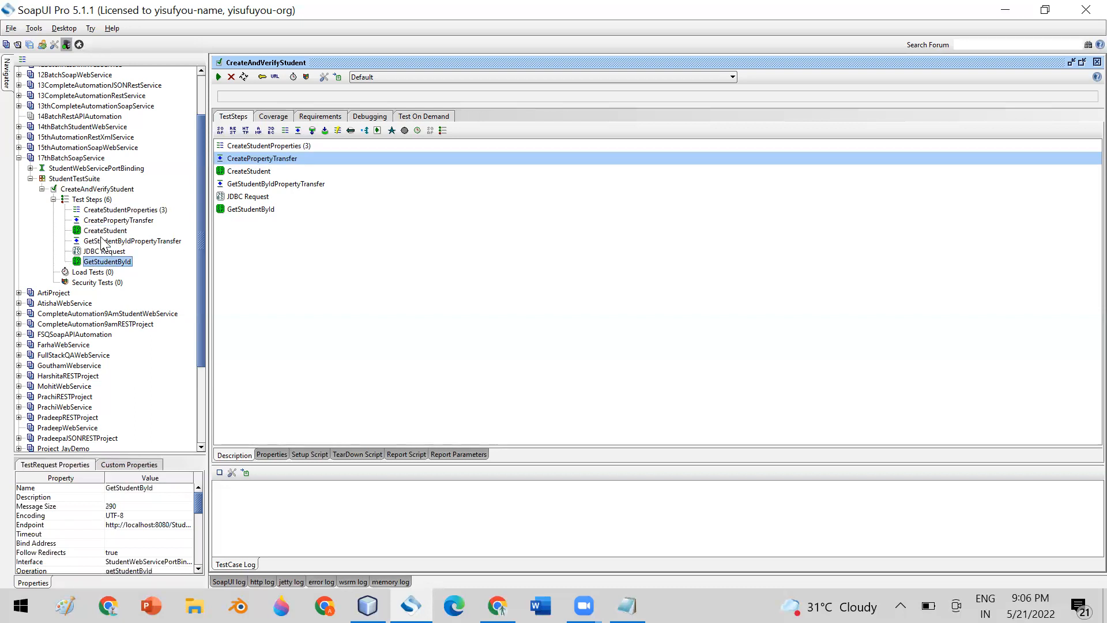
left_click(106, 242)
left_click(103, 252)
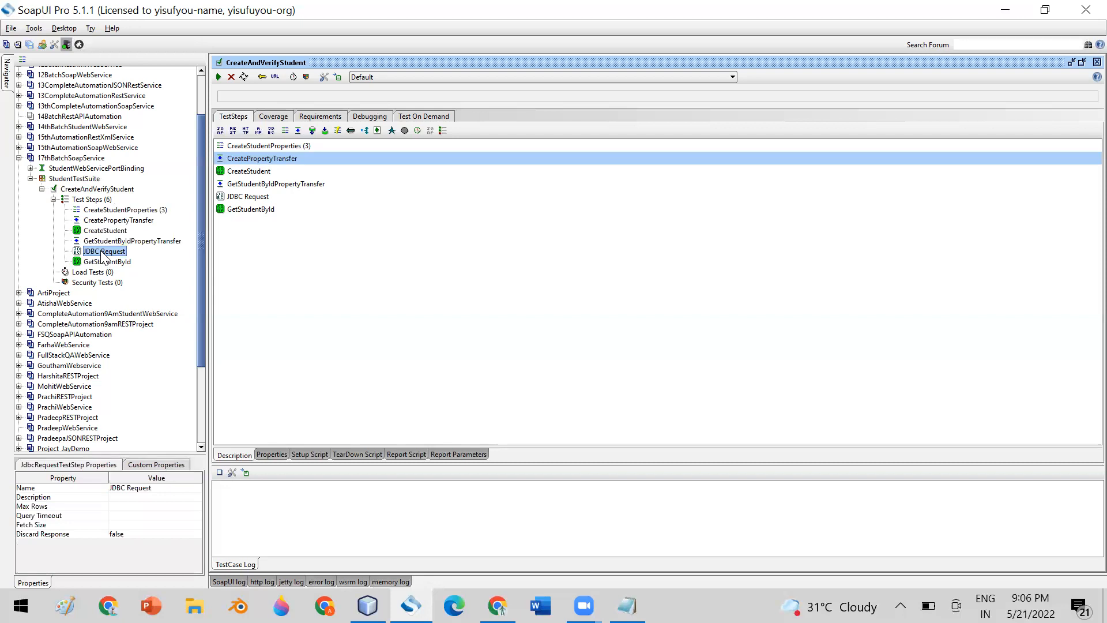
left_click(104, 231)
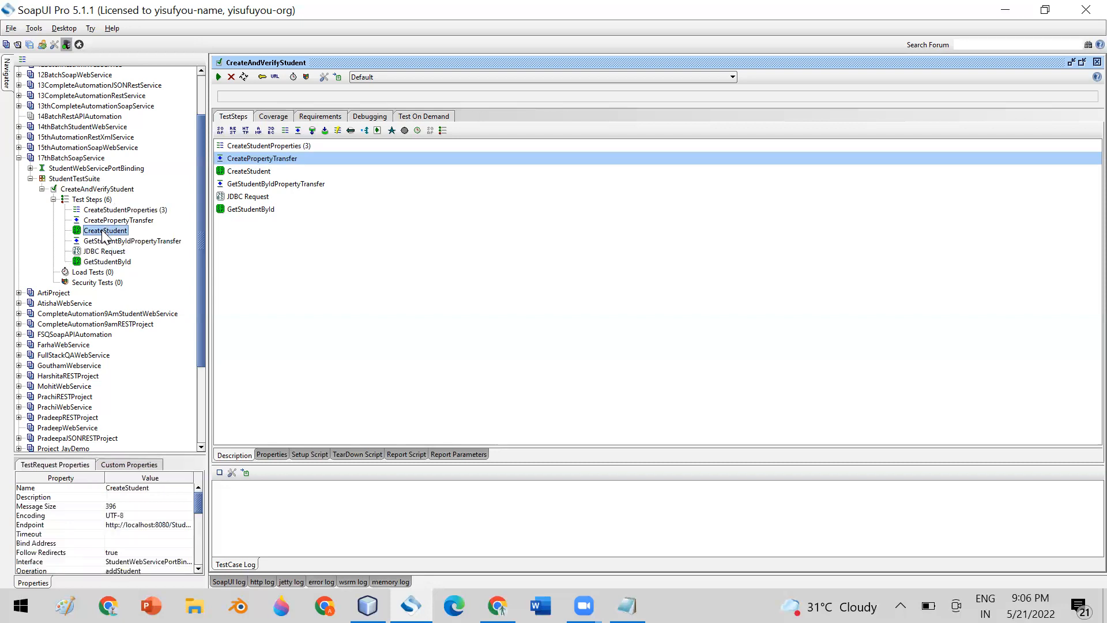
left_click(124, 211)
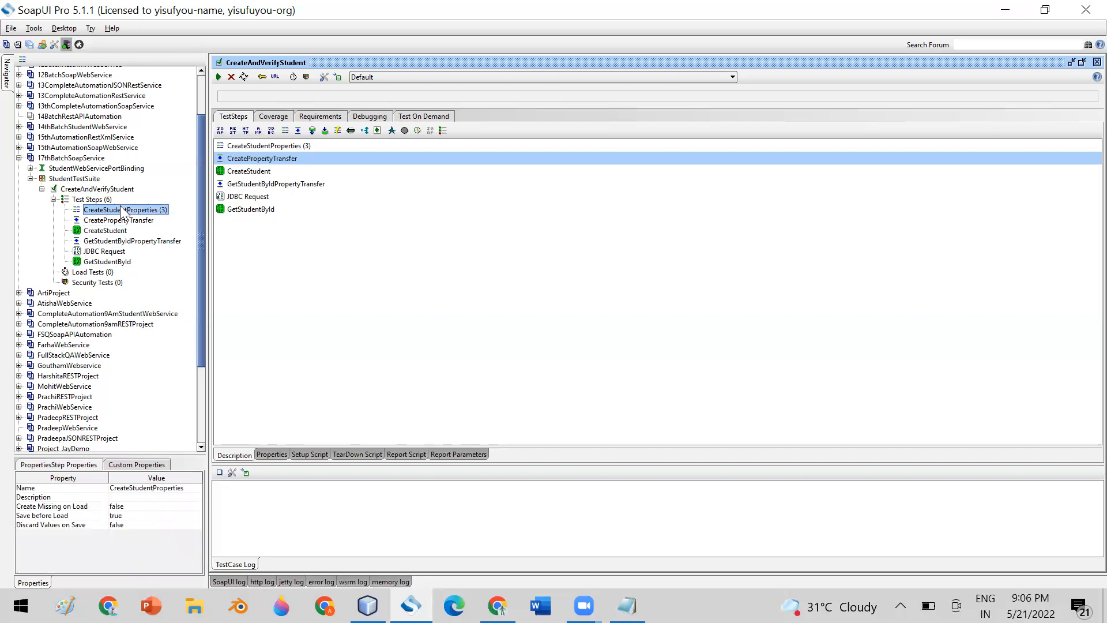
left_click(118, 231)
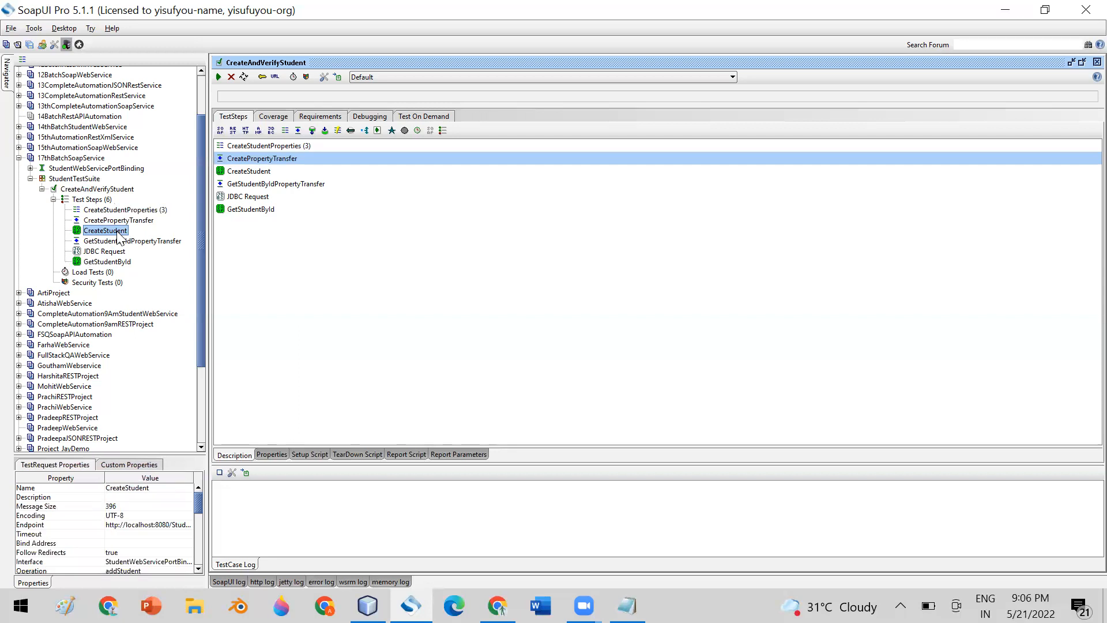
Insert a Conditional Goto step after CreateStudent and maximize its editor.
right_click(118, 232)
mouse_move(212, 276)
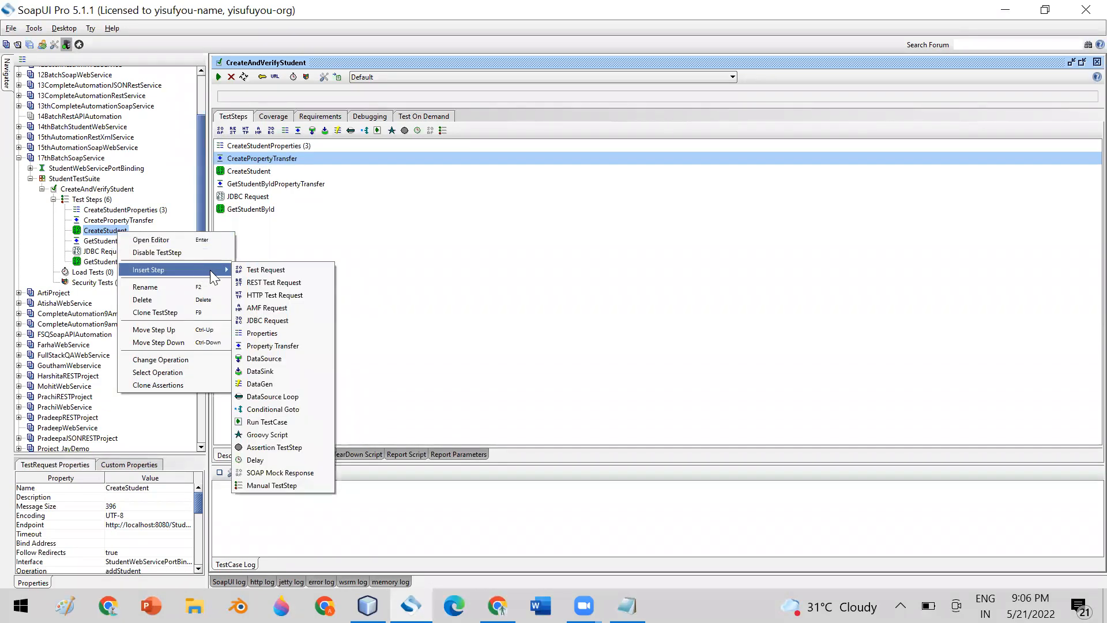
left_click(286, 409)
left_click(526, 317)
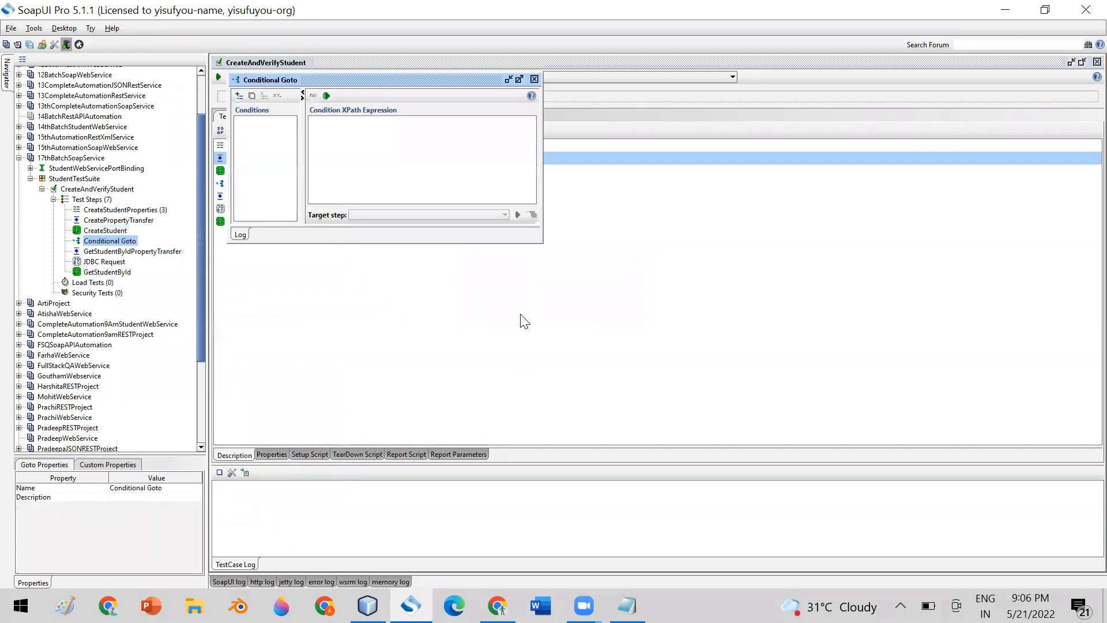
double_click(463, 79)
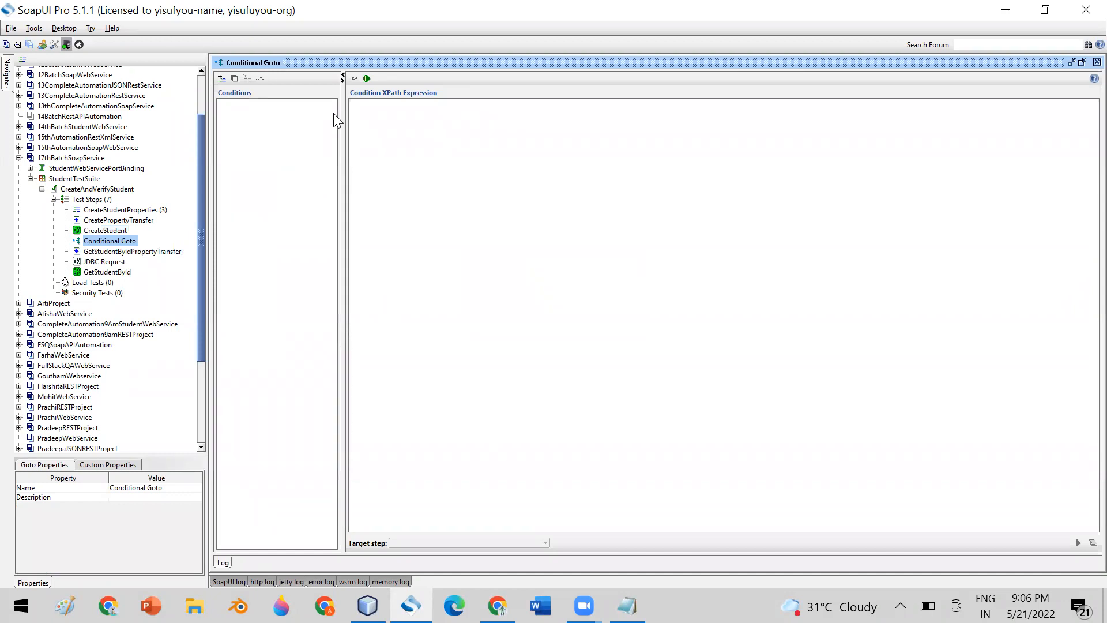
Add Condition 1 with the XPath expression exists(//id).
left_click(220, 79)
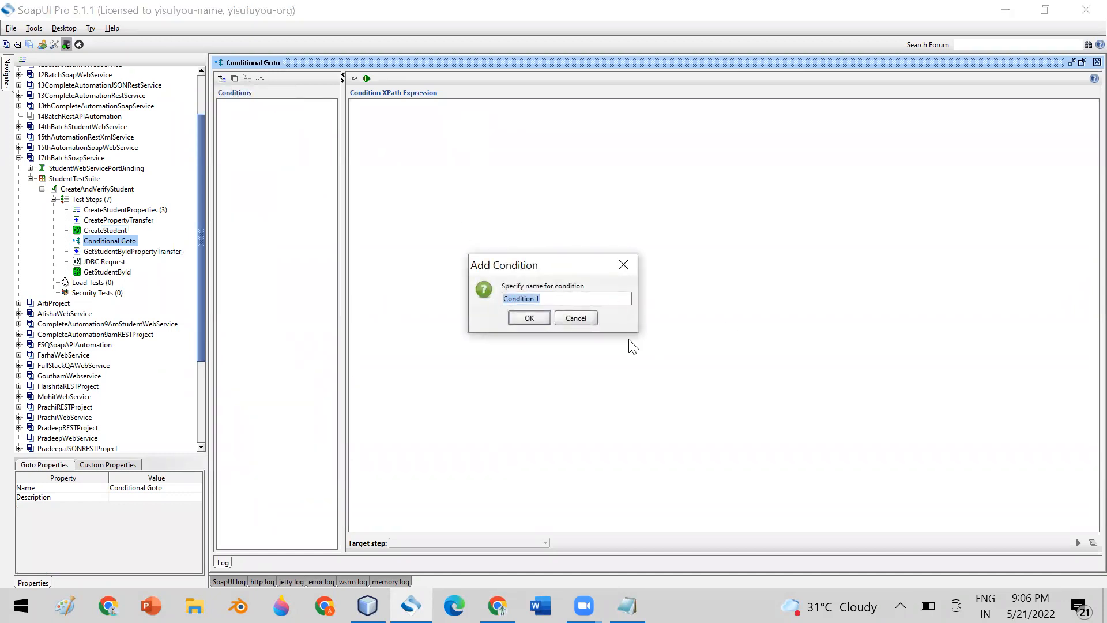
left_click(530, 318)
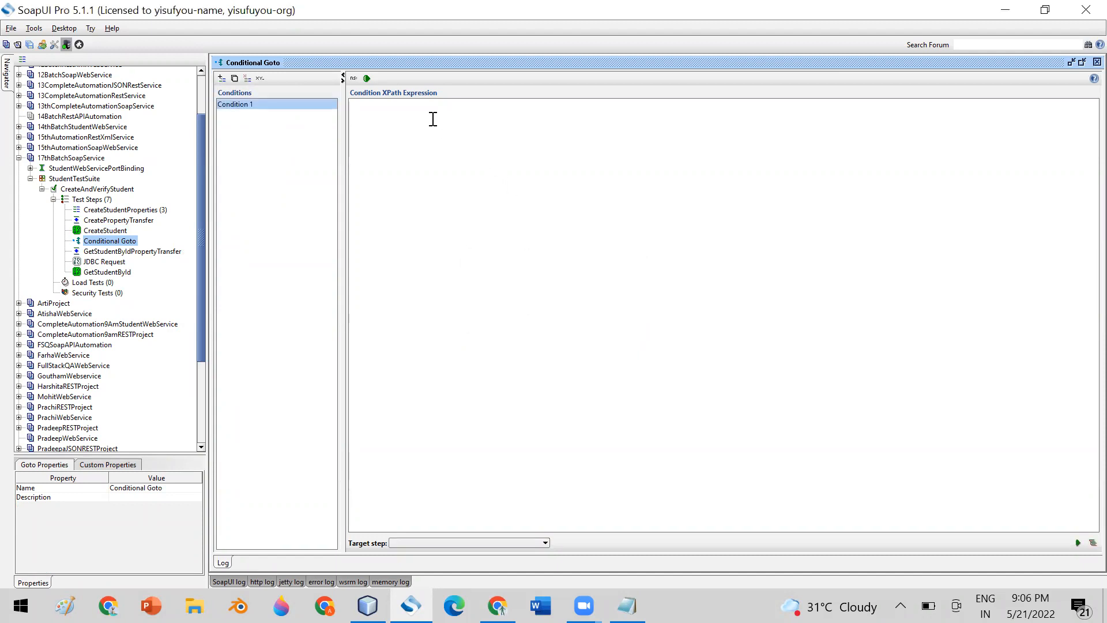
left_click(433, 119)
type("exist")
type("s()//")
key("BackSpace")
type("//id")
Restore the Conditional Goto editor to a smaller window, moved and made taller.
left_click(110, 232)
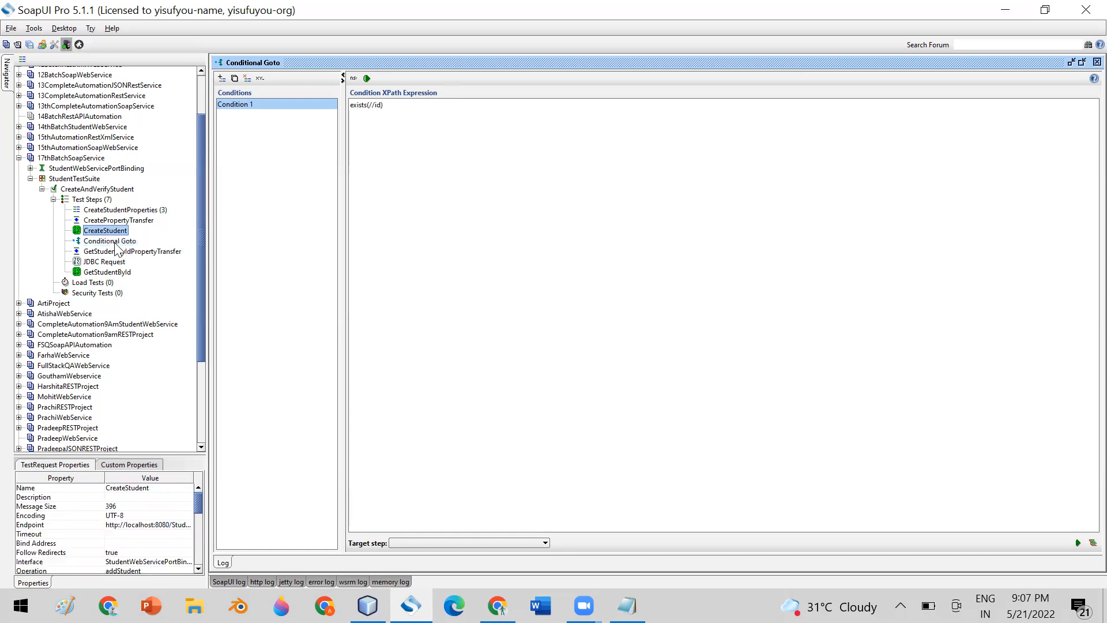
left_click(114, 243)
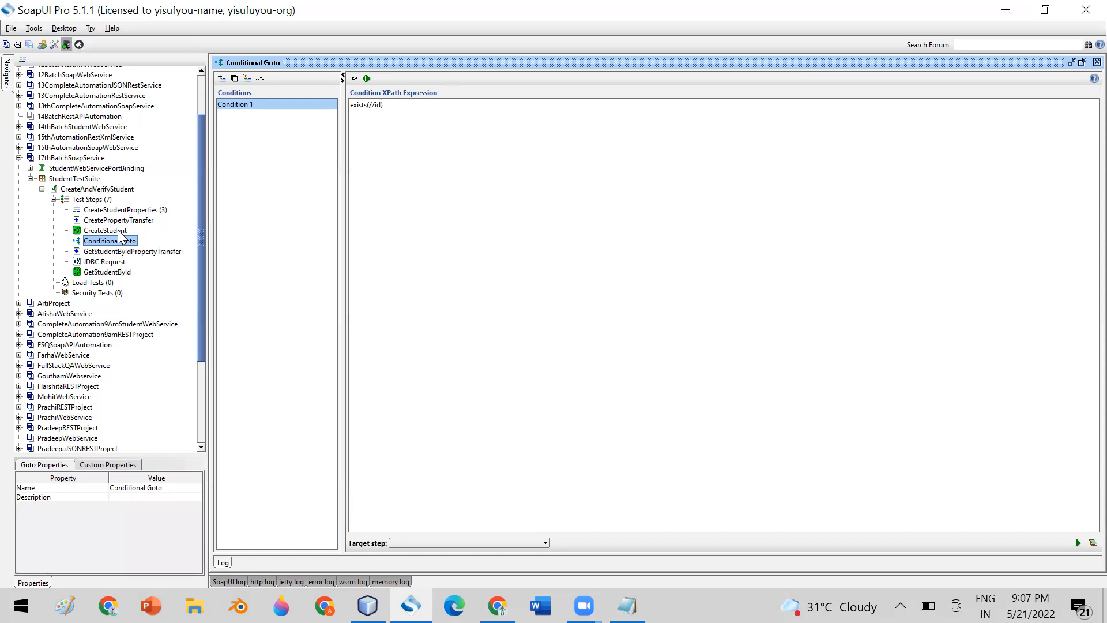
left_click_drag(413, 105, 344, 105)
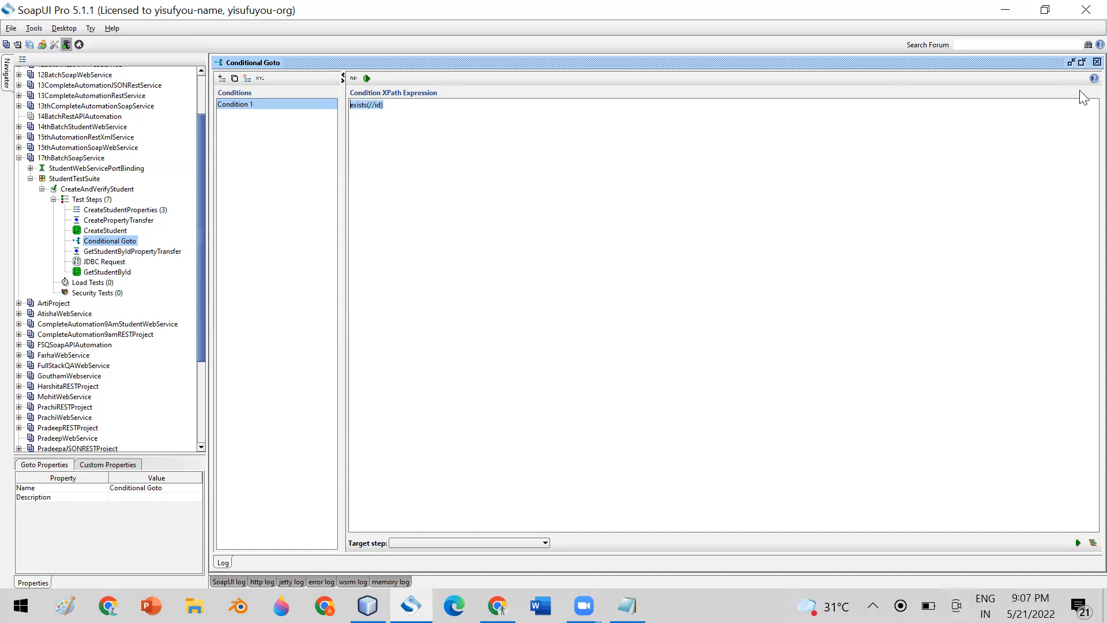
left_click(1082, 62)
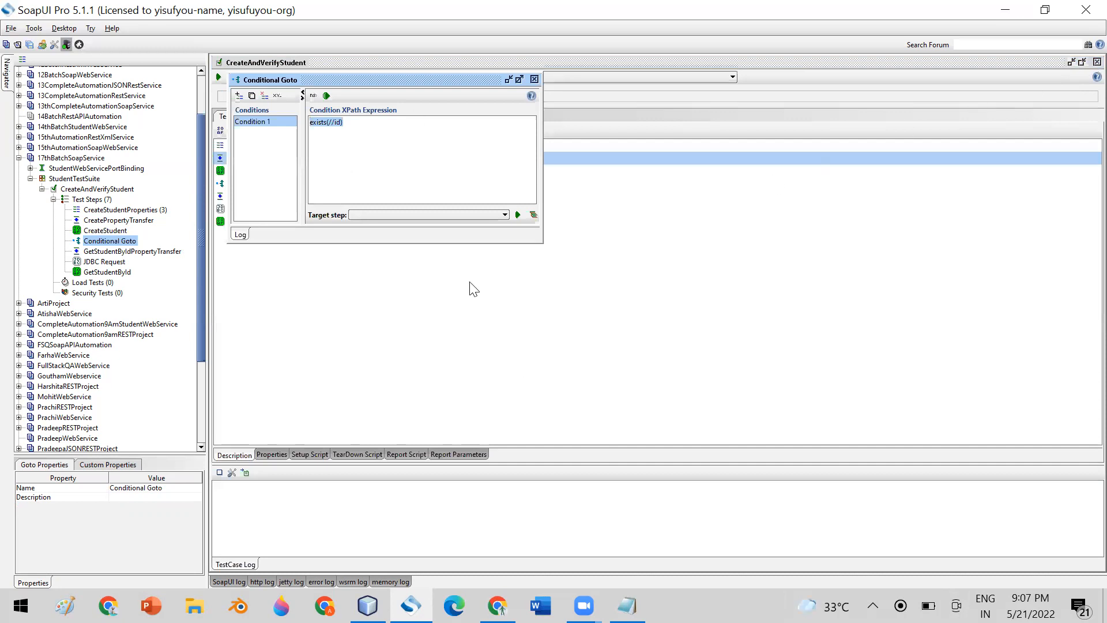
left_click_drag(402, 86, 520, 108)
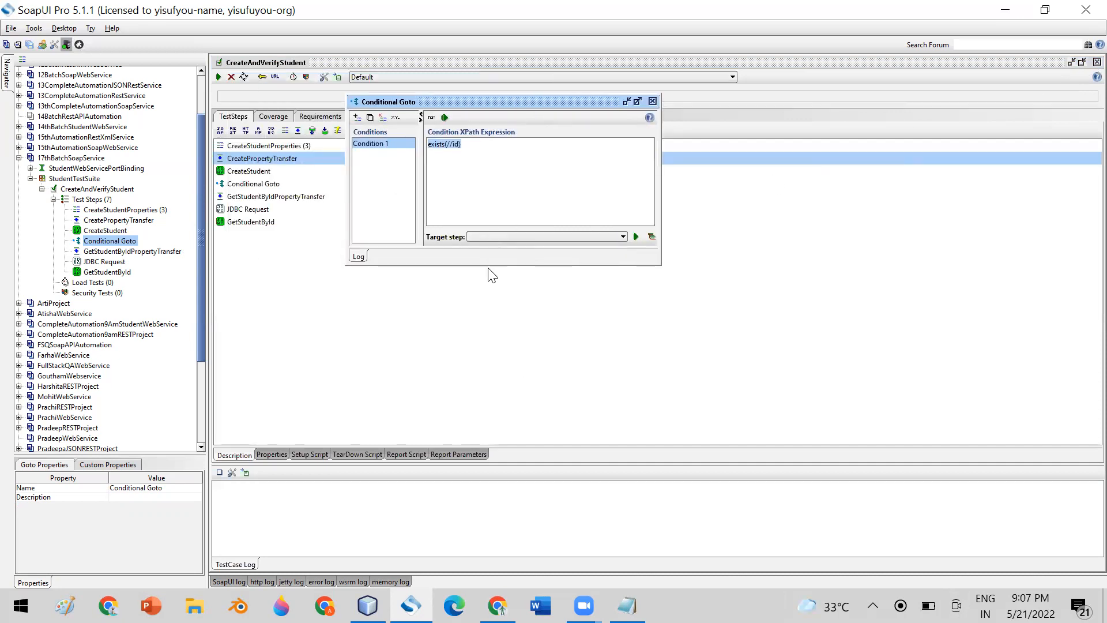
left_click_drag(487, 264, 496, 310)
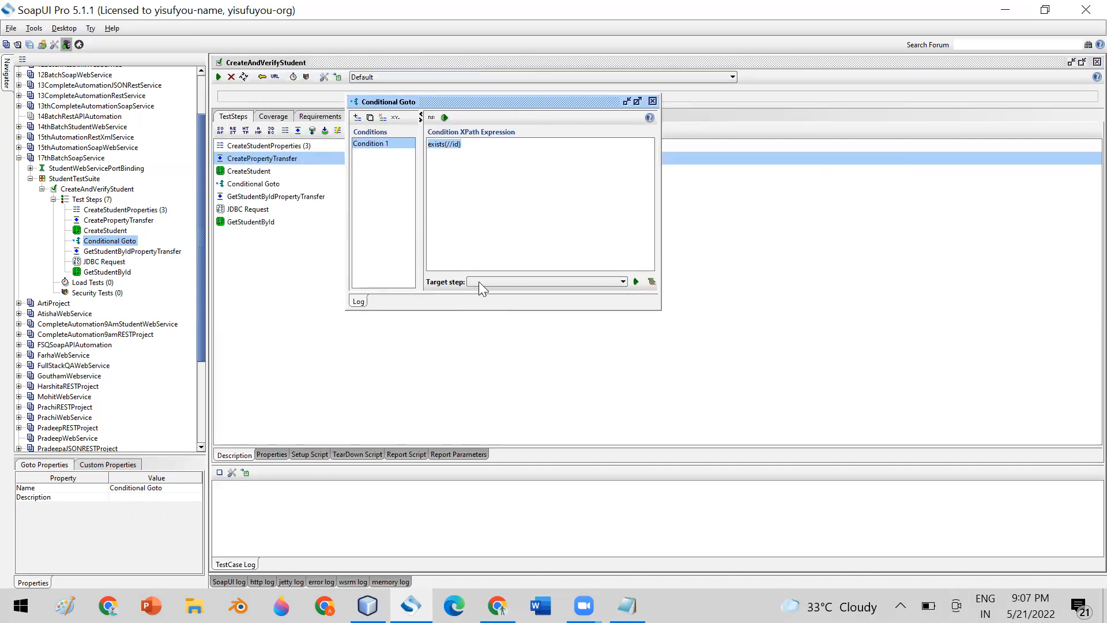
Set Condition 1's target step to GetStudentById and close the Conditional Goto editor.
left_click(478, 281)
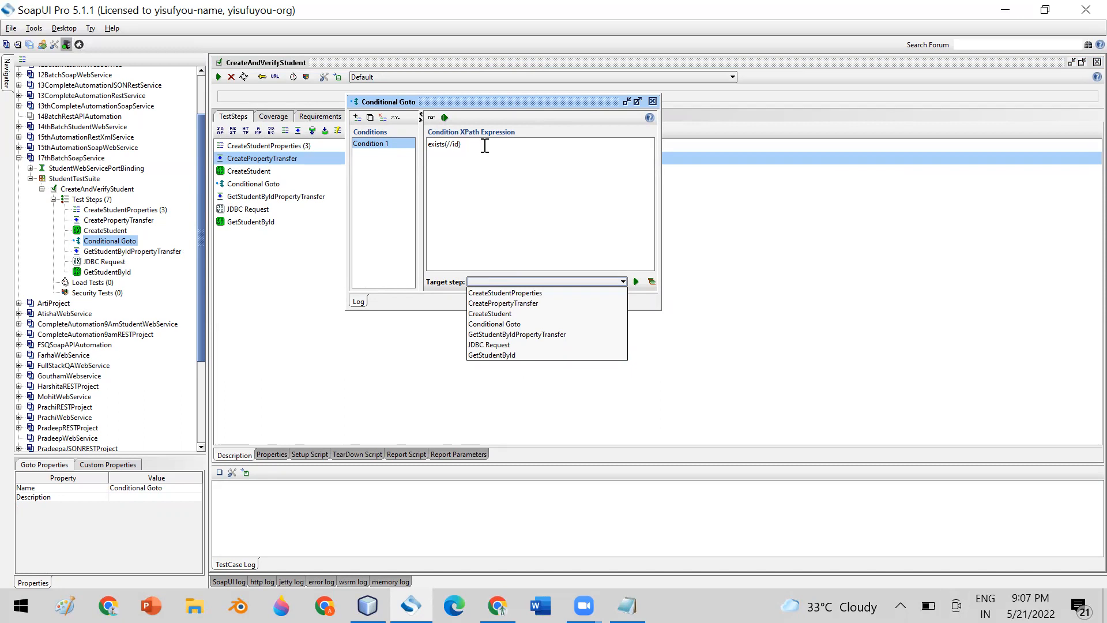
left_click_drag(484, 146, 411, 146)
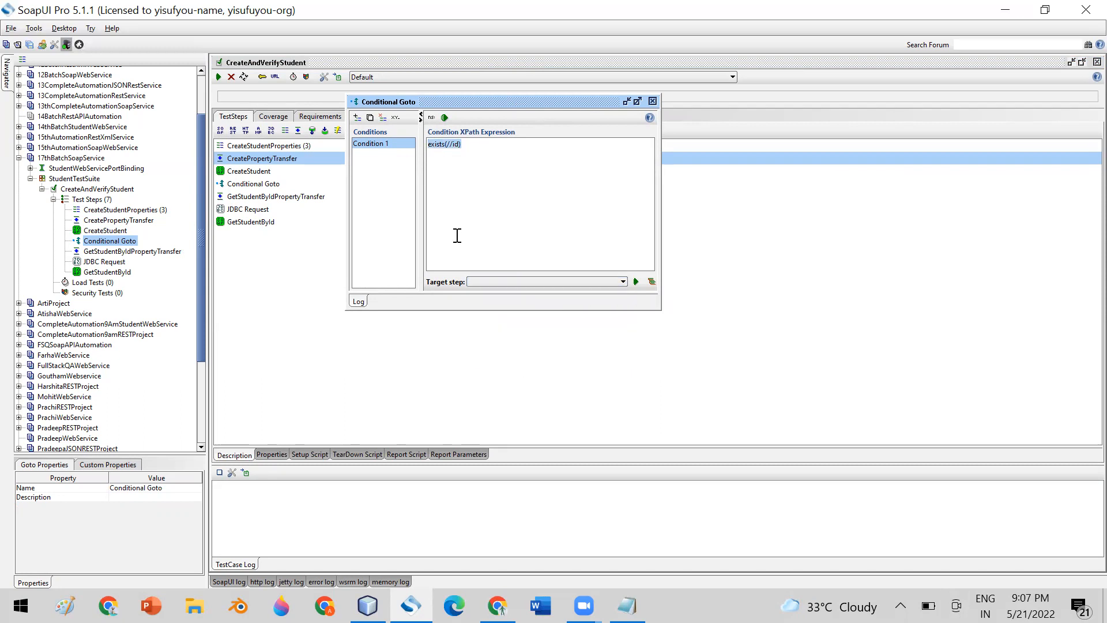
left_click(477, 281)
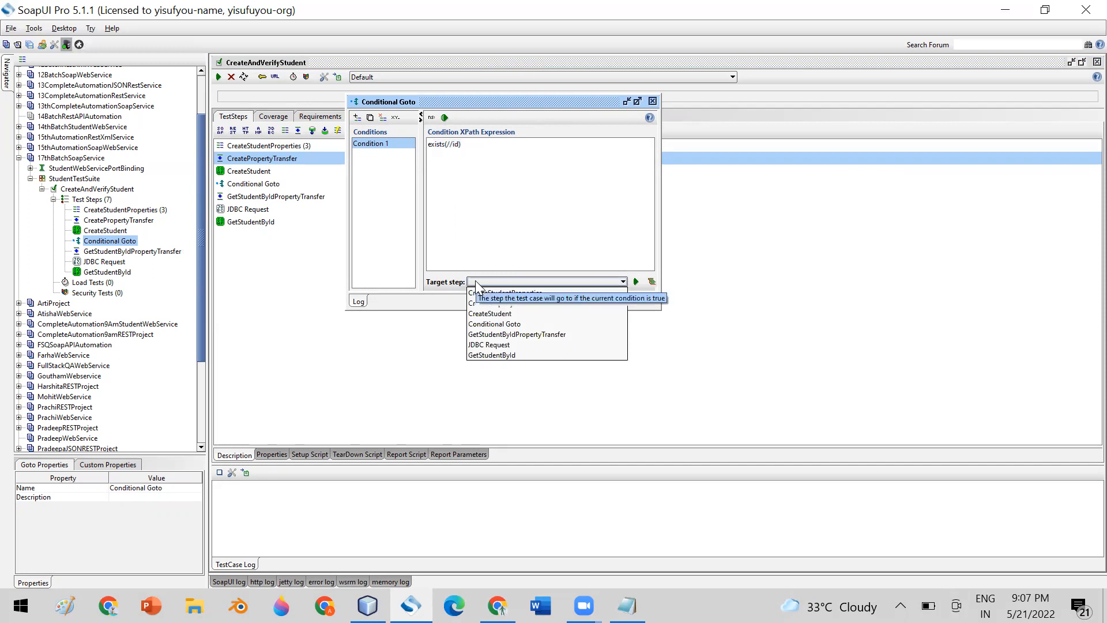
left_click(491, 355)
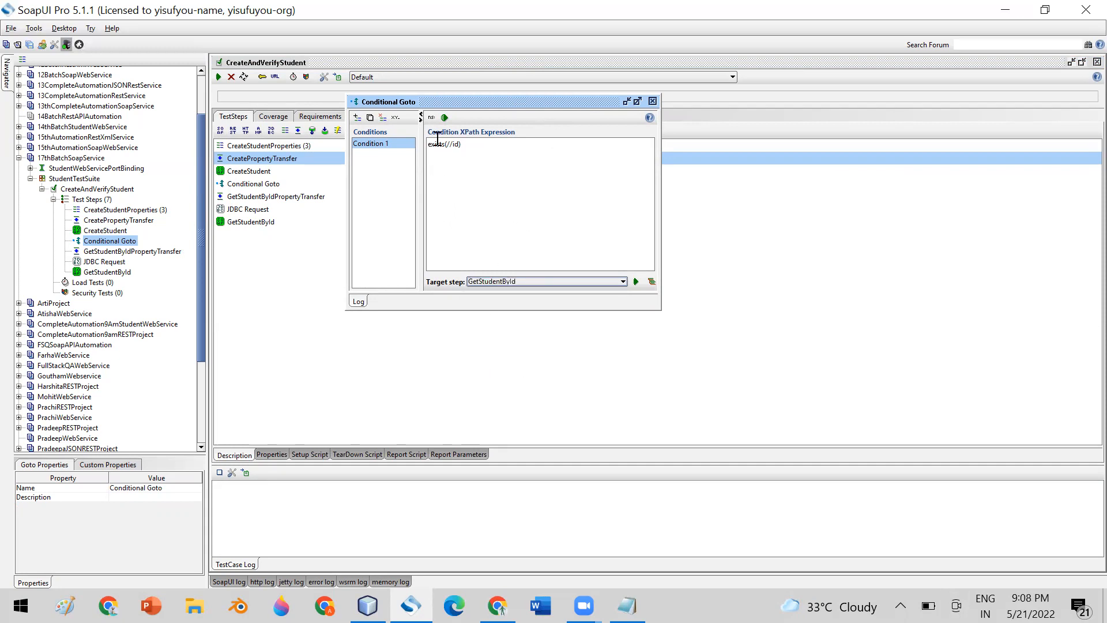
left_click(652, 101)
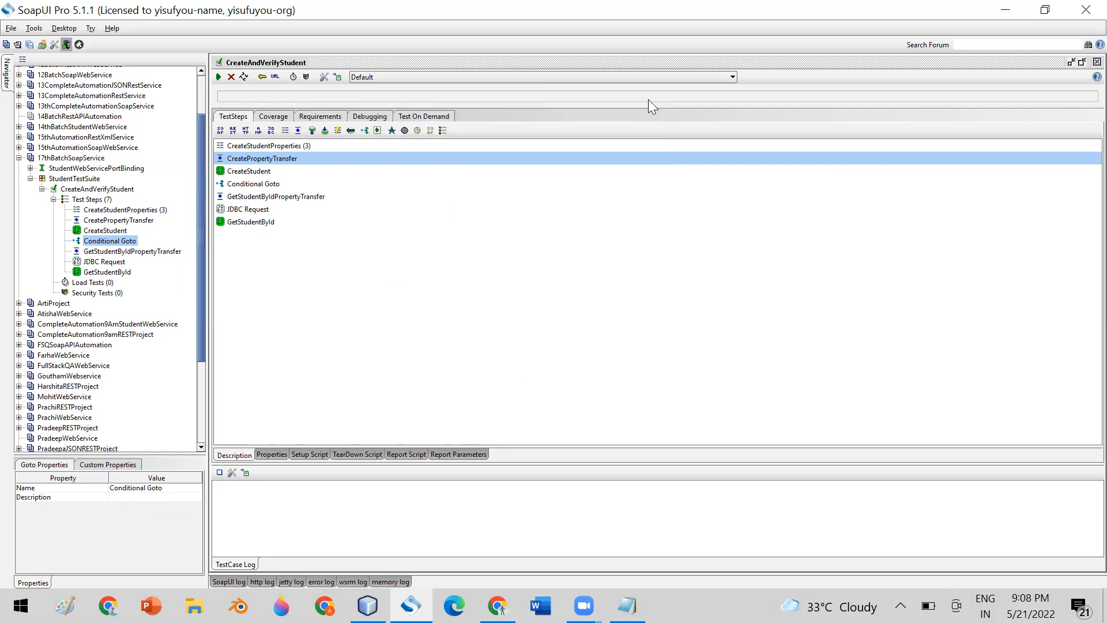
Run CreateAndVerifyStudent, which fails at GetStudentById's age check, and review its first four steps.
left_click(218, 76)
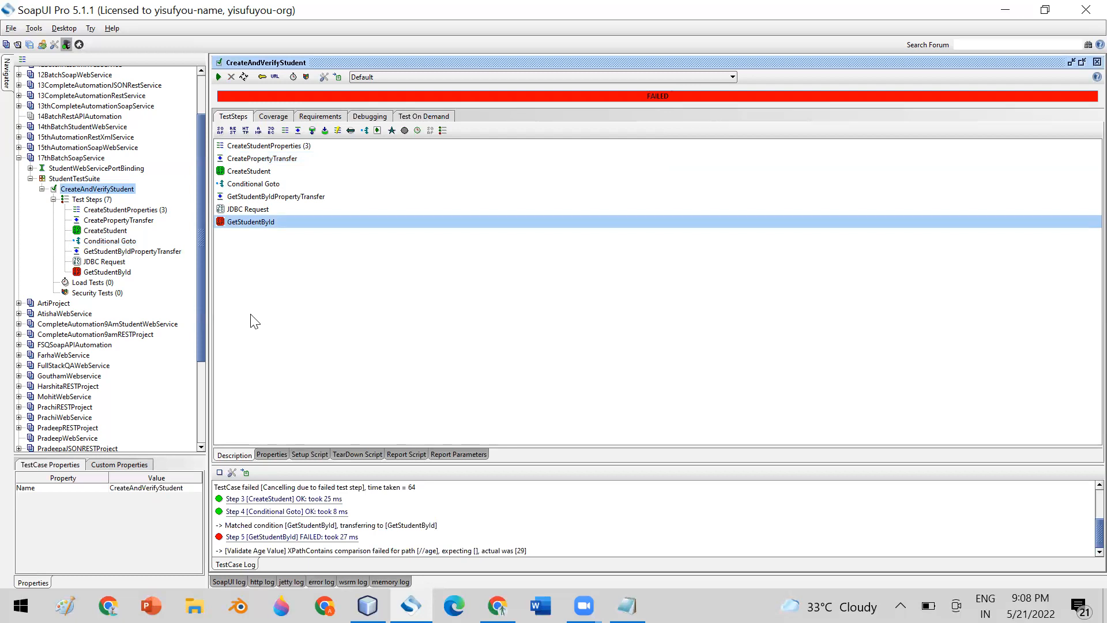
left_click(247, 147)
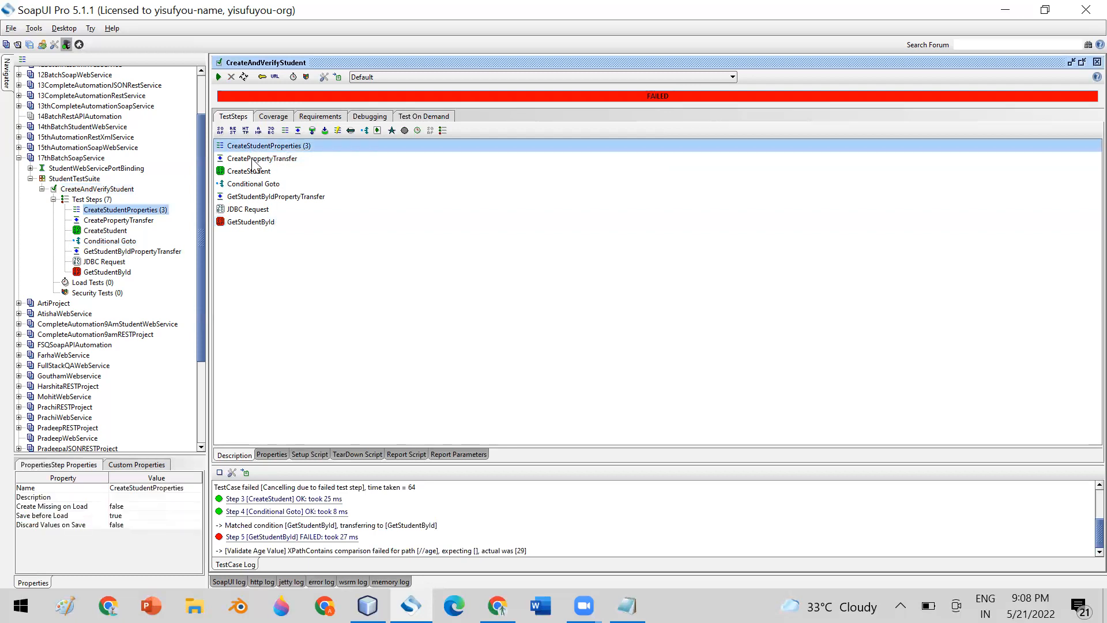
left_click(249, 159)
left_click(253, 172)
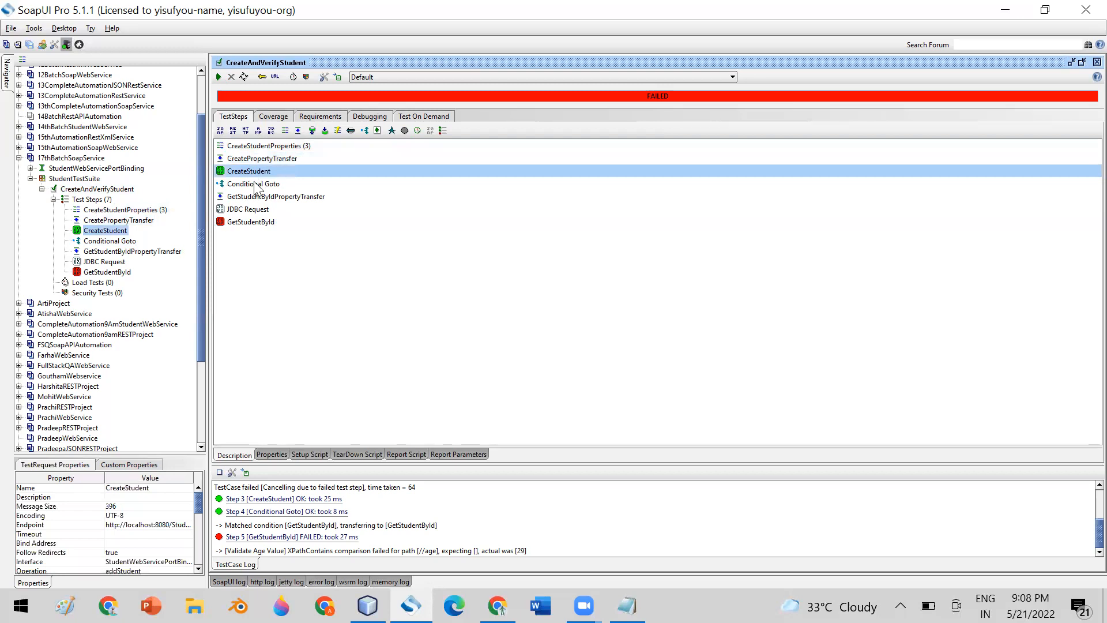
left_click(254, 187)
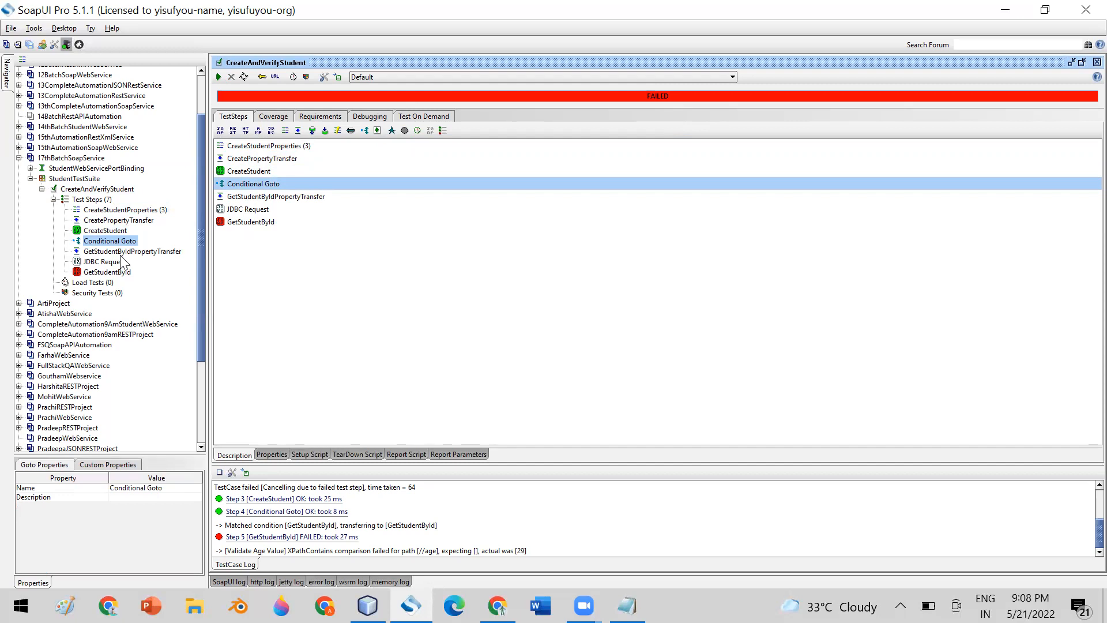
double_click(111, 241)
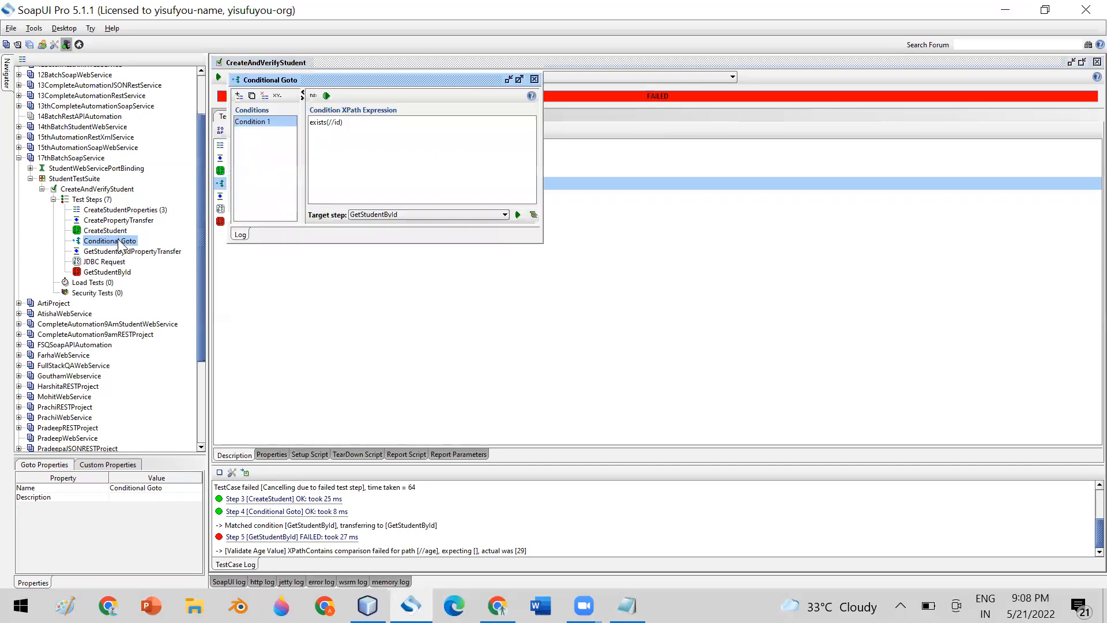
left_click_drag(379, 84, 464, 132)
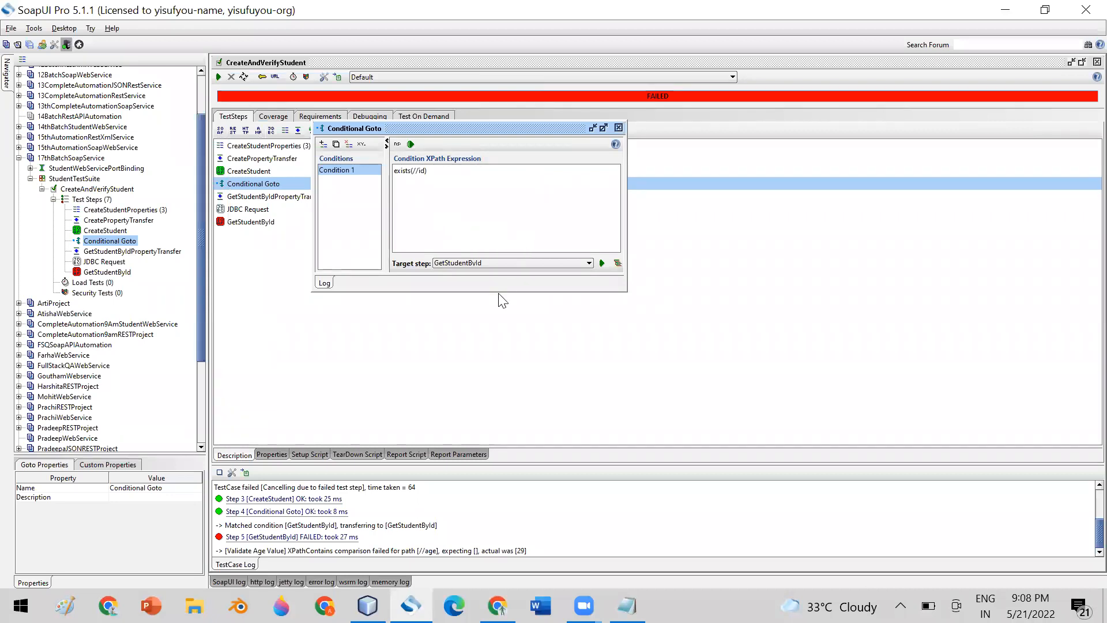
left_click_drag(499, 291, 513, 357)
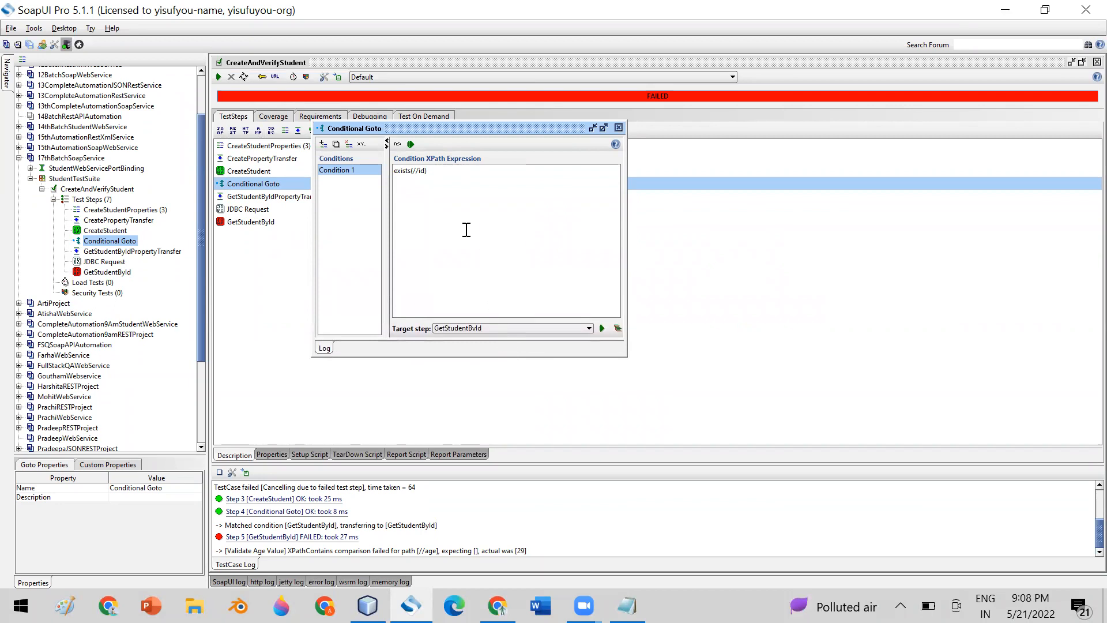
left_click(411, 143)
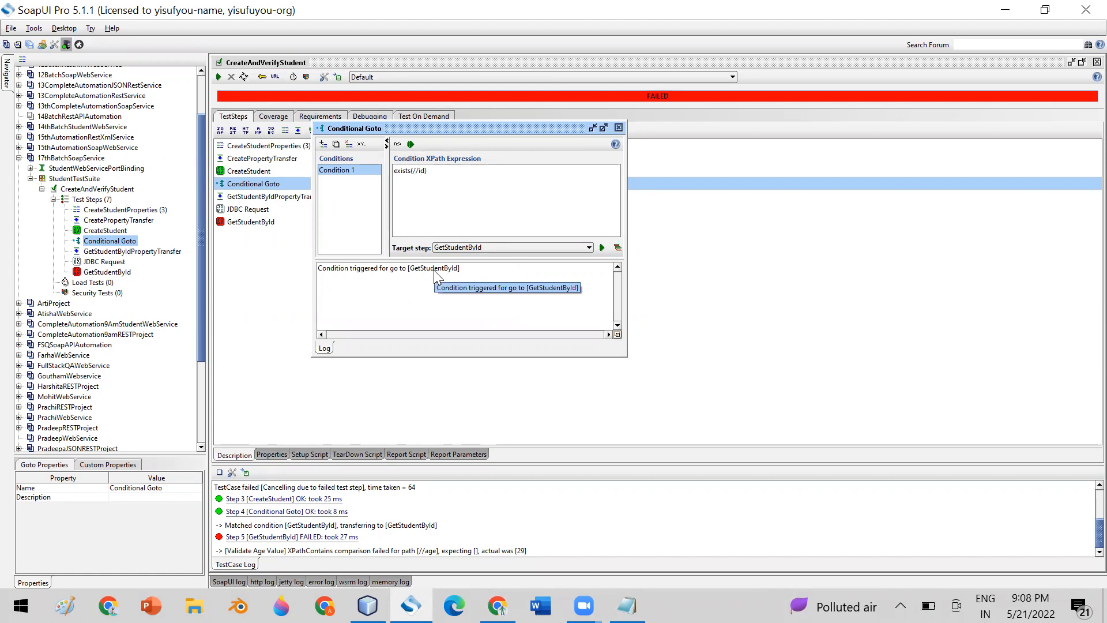
left_click(618, 128)
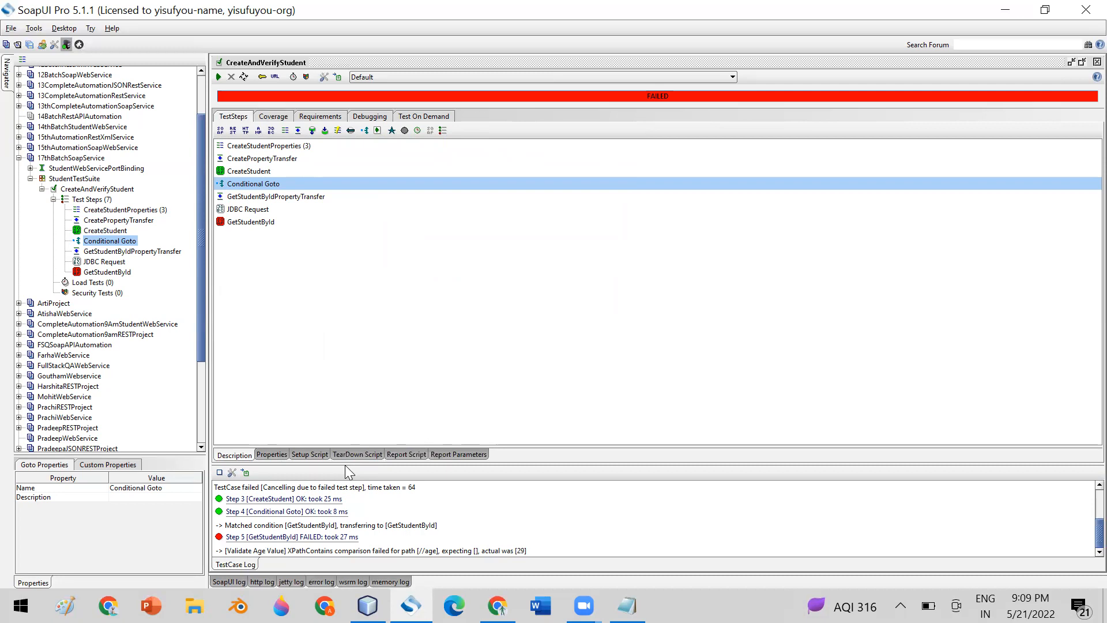
Enlarge the TestCase Log and review each entry from Step 1 through the failed Step 5 GetStudentById.
left_click_drag(345, 463, 344, 258)
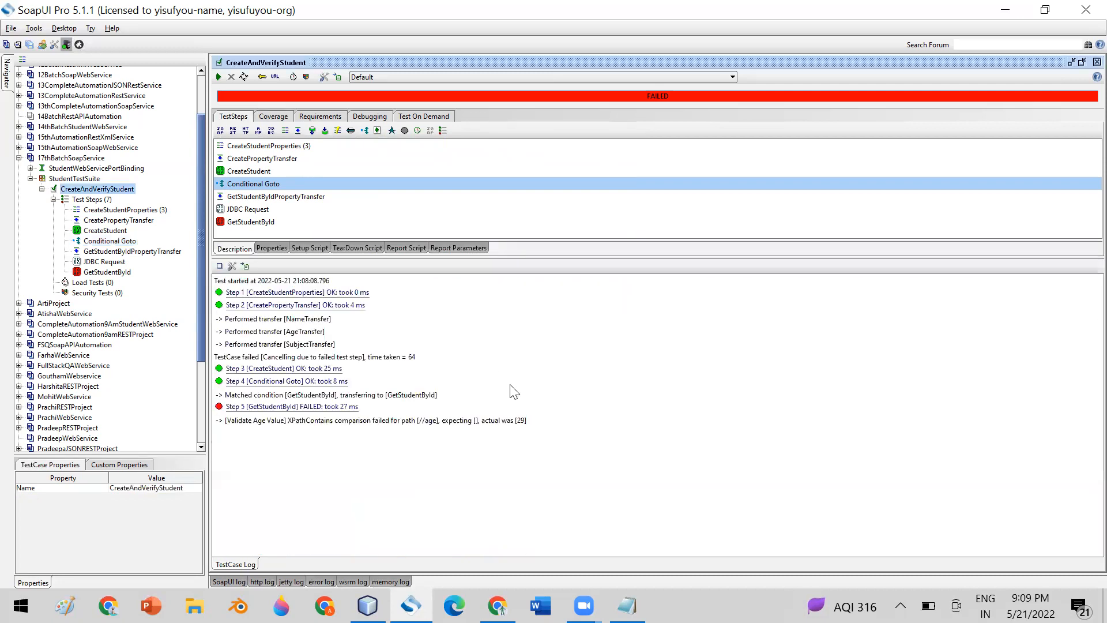
left_click(282, 294)
left_click(275, 307)
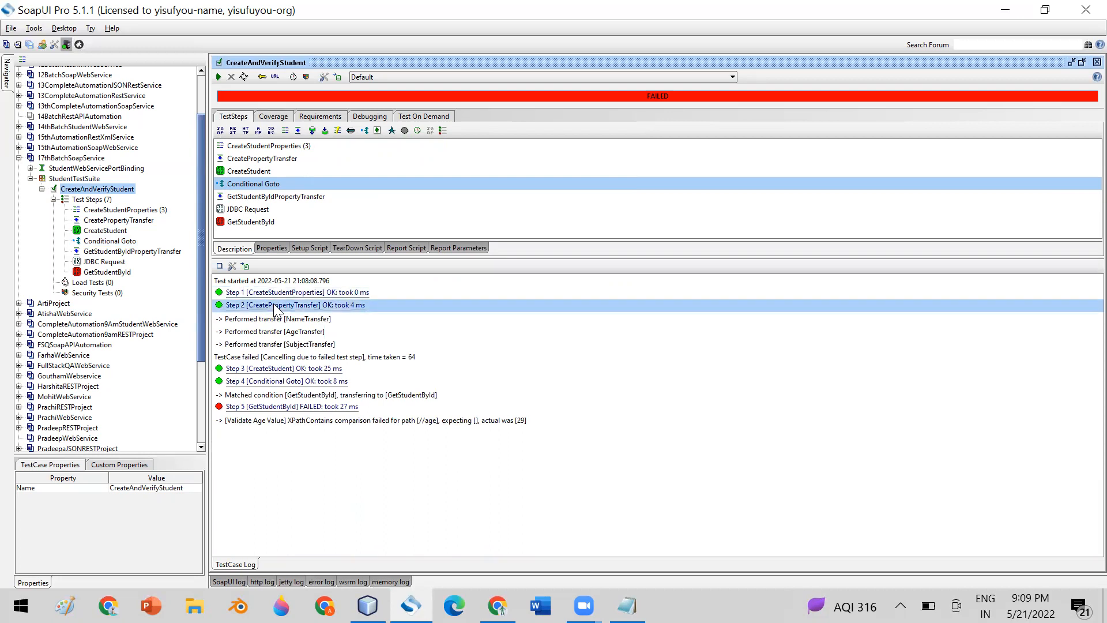
left_click(266, 371)
left_click(262, 383)
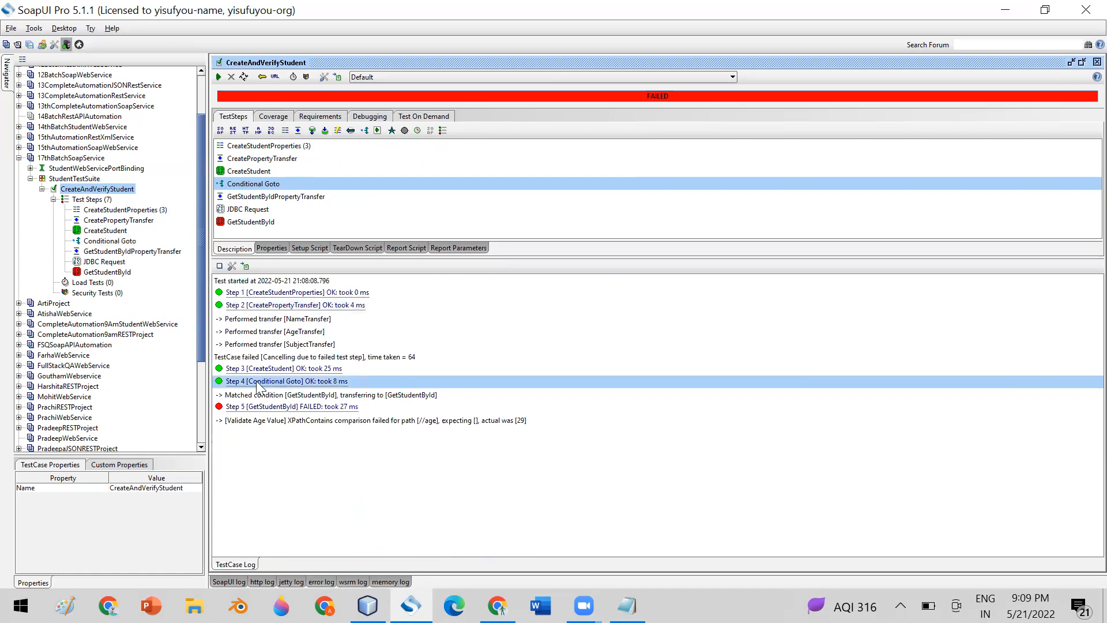
left_click(255, 411)
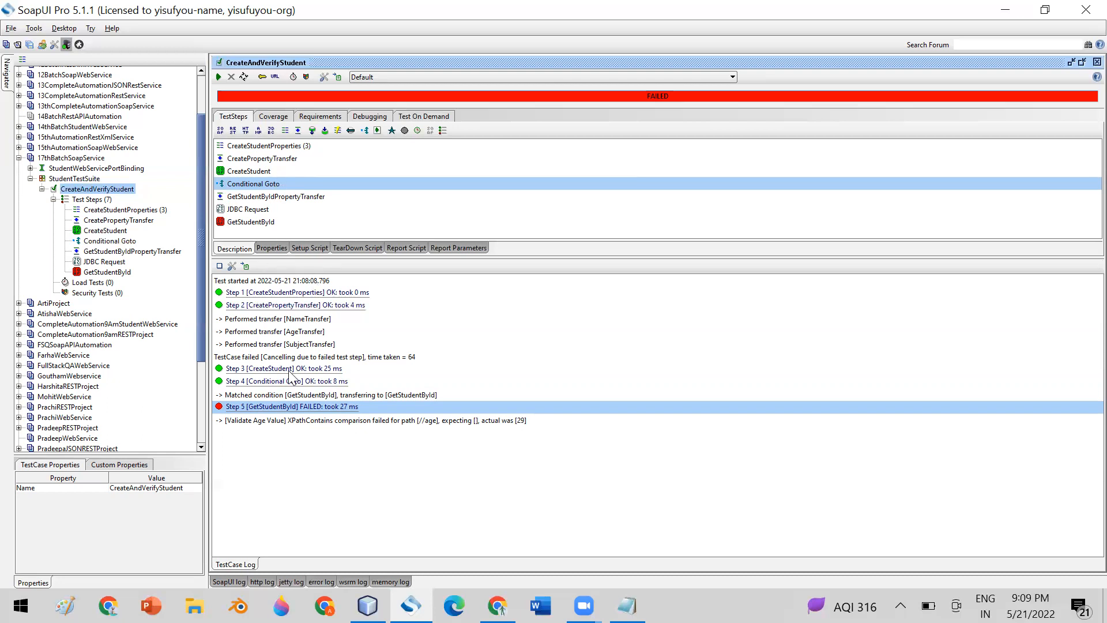
left_click(258, 383)
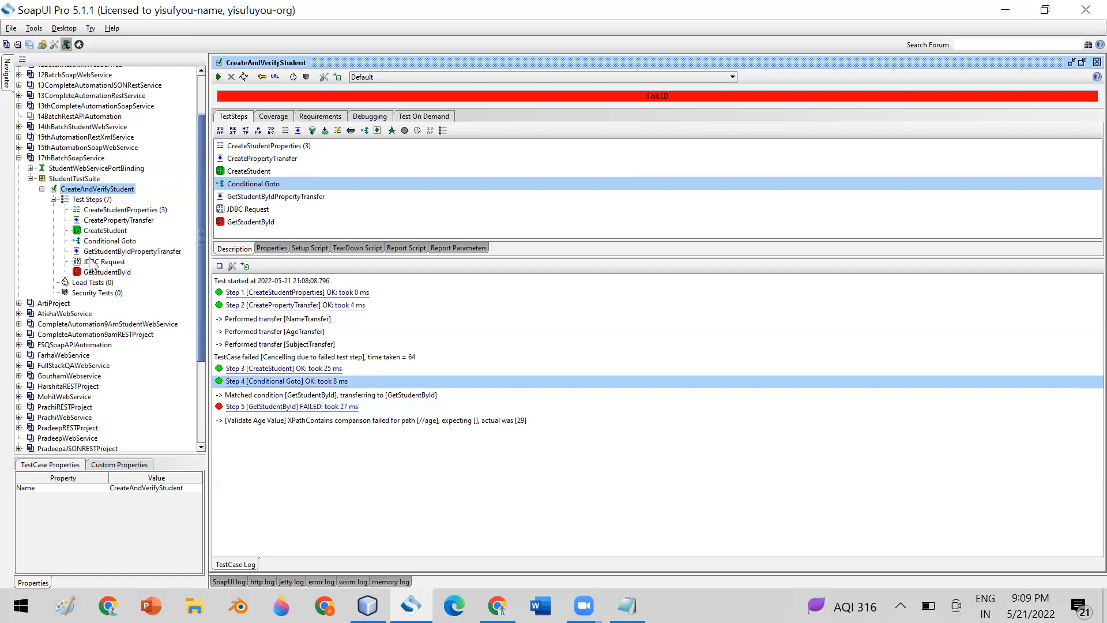
left_click(270, 407)
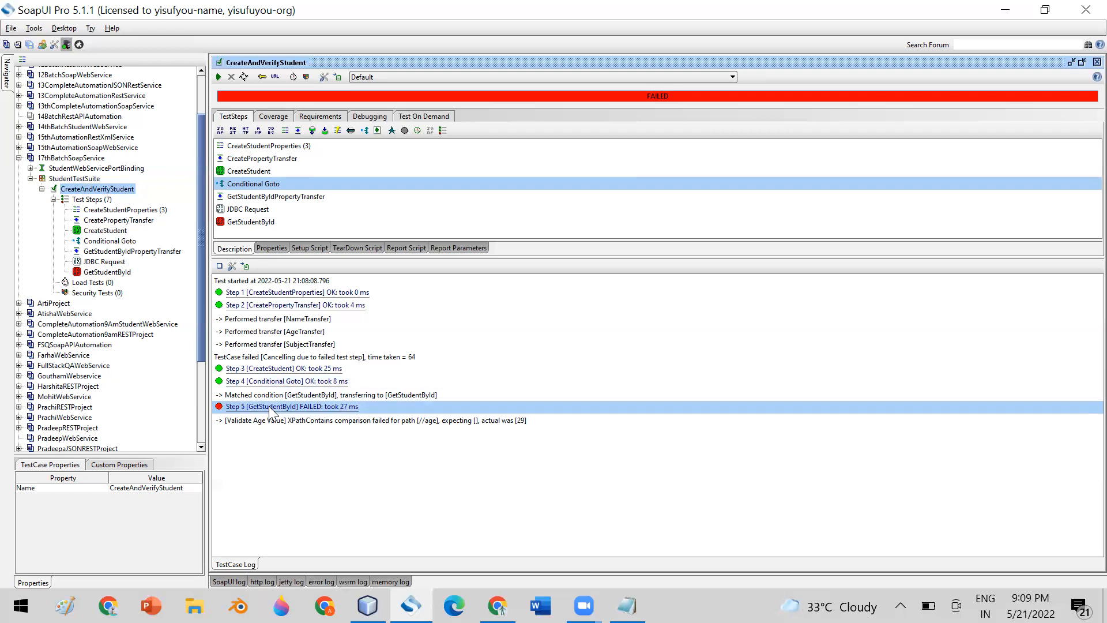
Inspect the Conditional Goto settings, then the GetStudentById and GetStudentByIdPropertyTransfer steps.
double_click(105, 242)
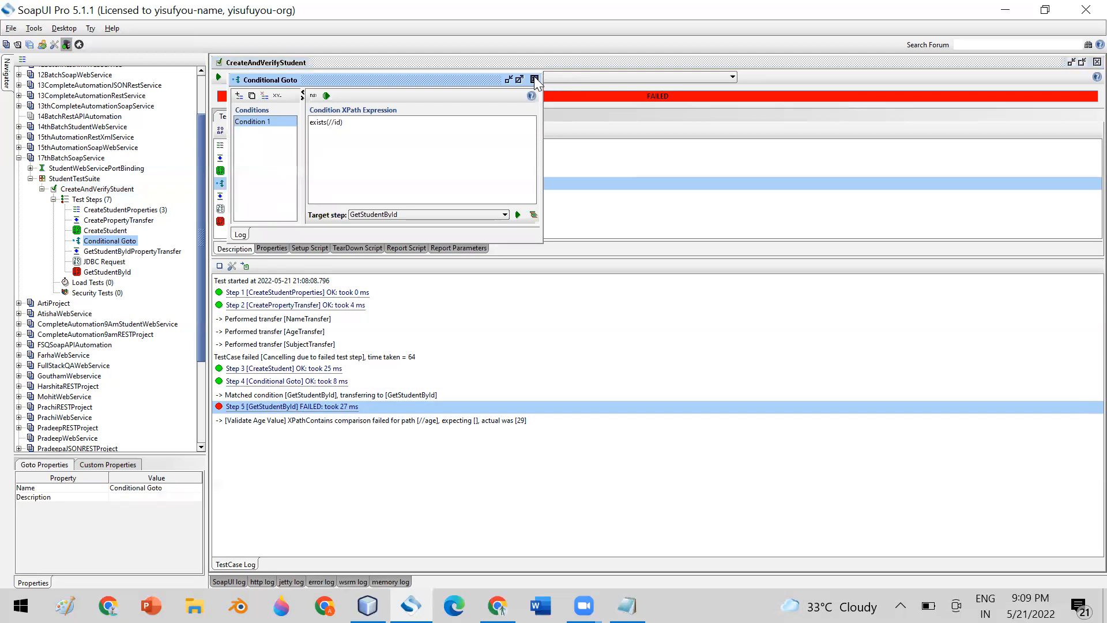
left_click(534, 79)
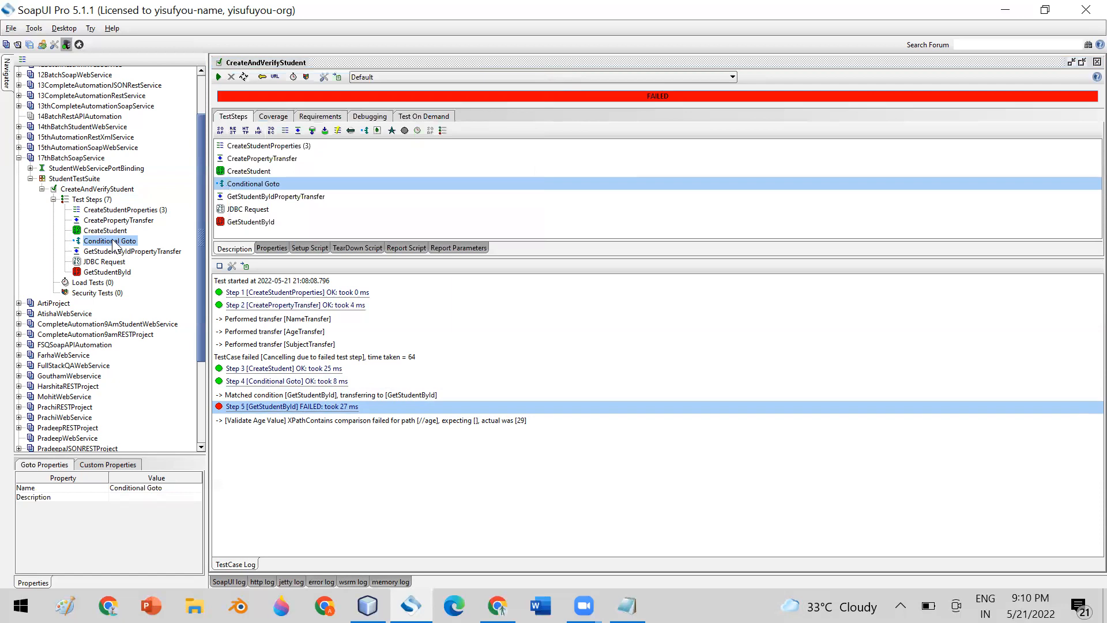
left_click(113, 273)
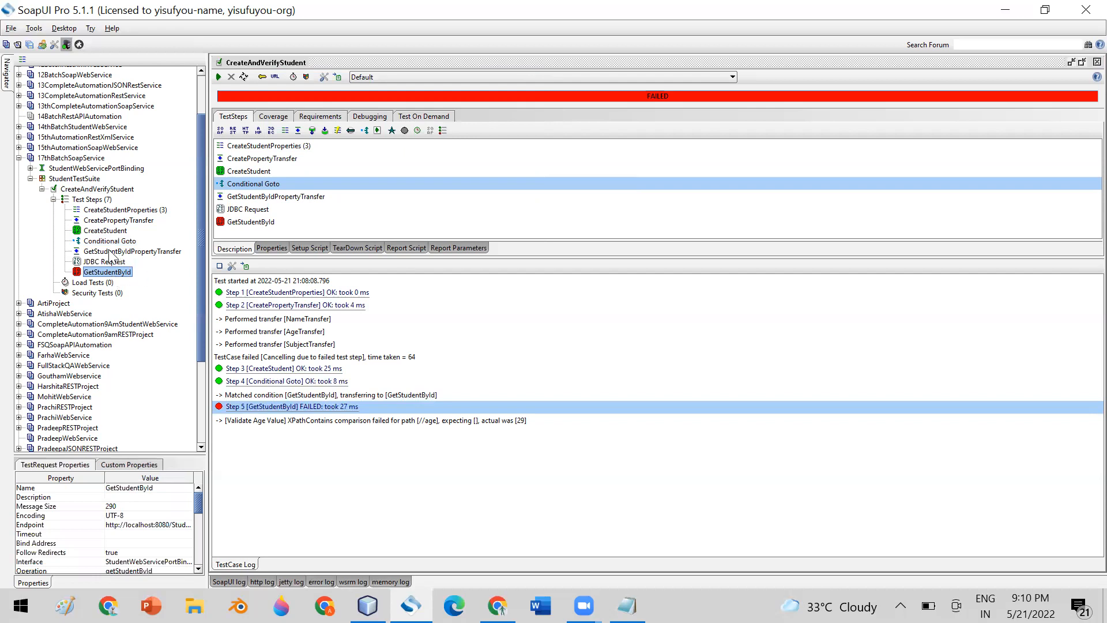
left_click(113, 252)
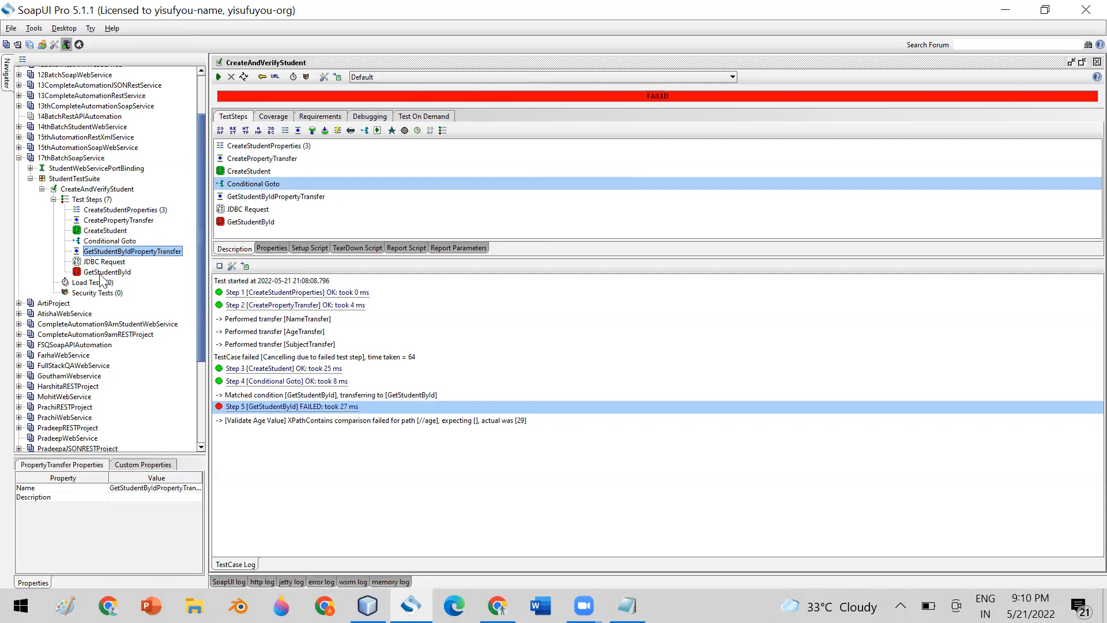
Insert an empty Groovy Script1 step after Conditional Goto.
left_click(104, 263)
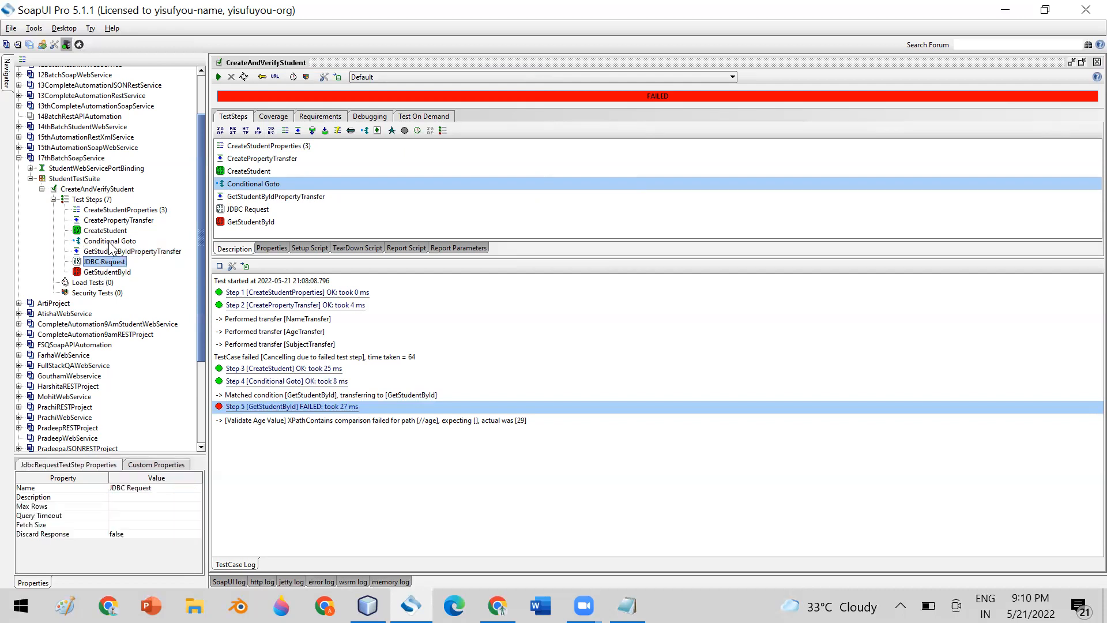
left_click(110, 241)
right_click(110, 242)
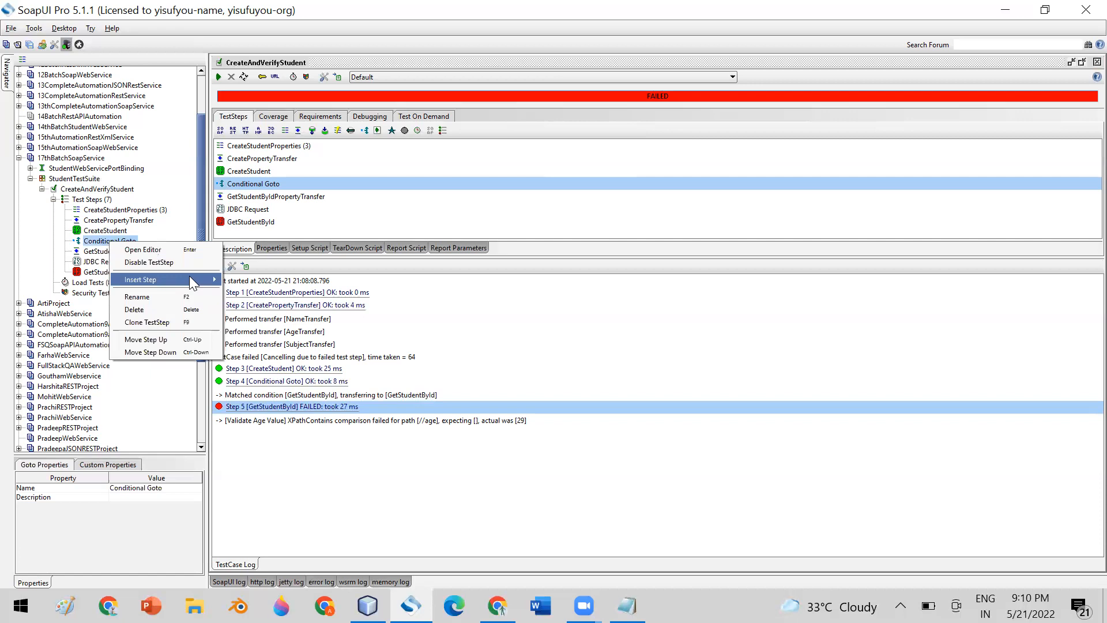
mouse_move(191, 278)
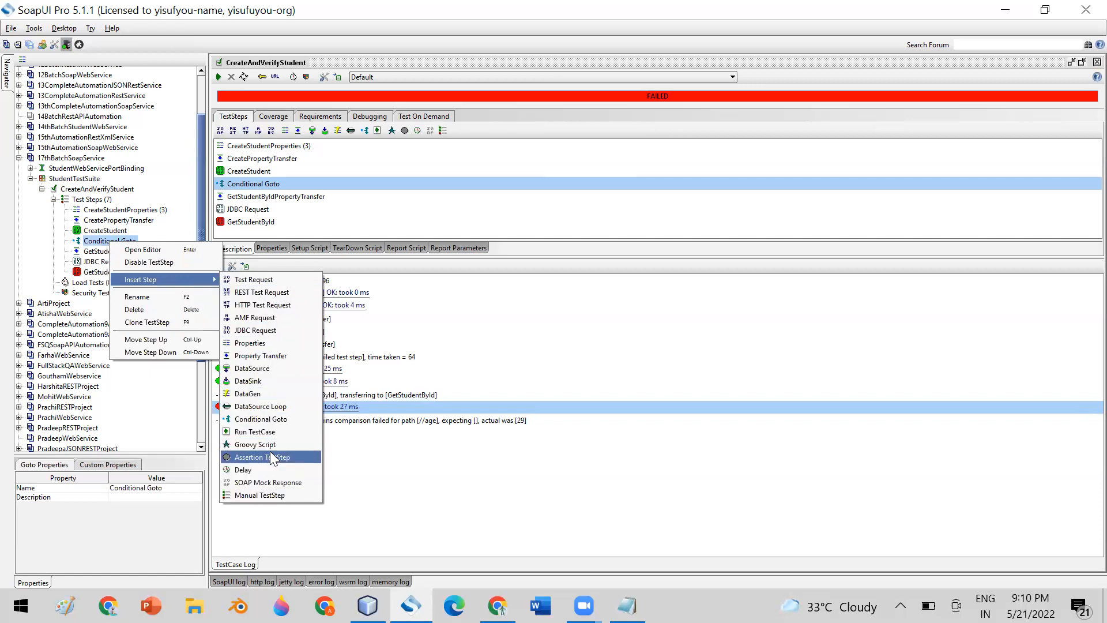
left_click(267, 444)
left_click(557, 298)
left_click(529, 318)
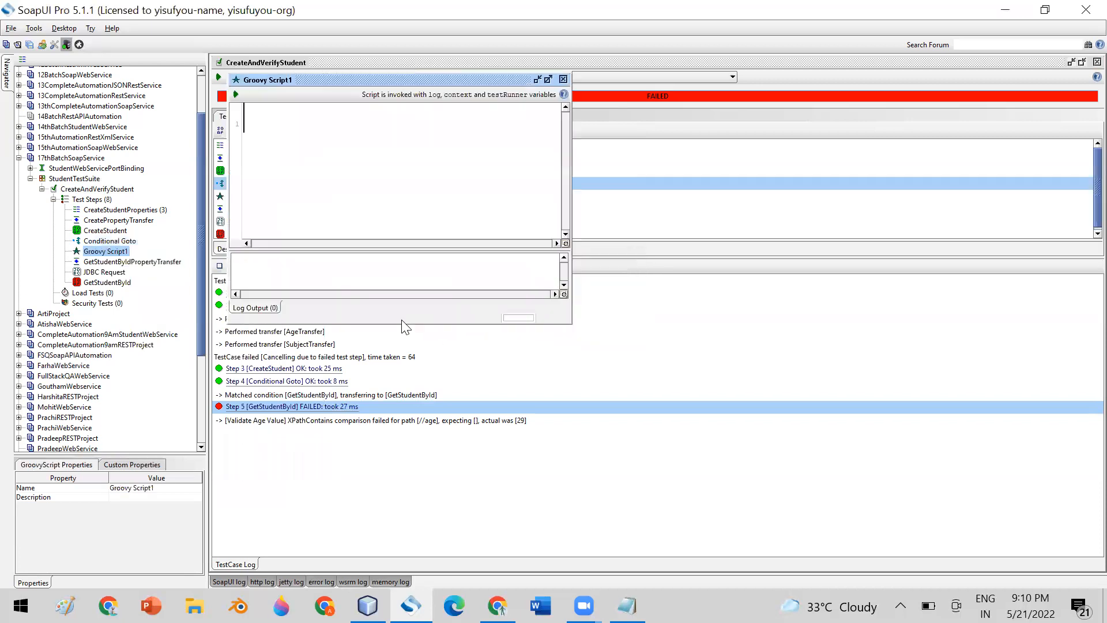
left_click(564, 79)
Insert a second empty step, Groovy Script2, after Groovy Script1.
right_click(101, 254)
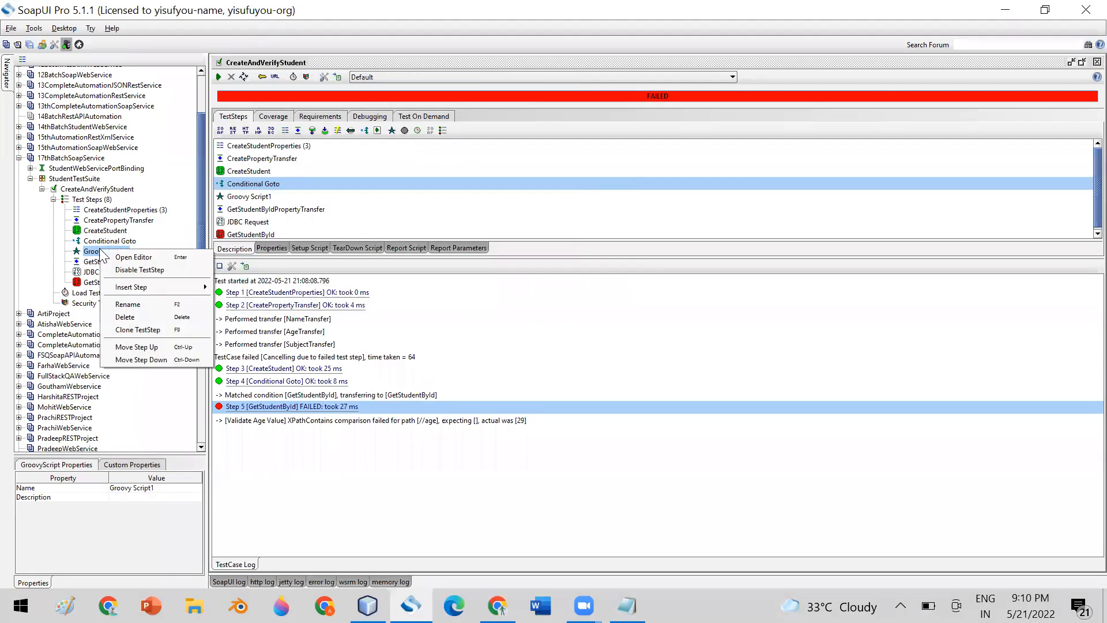
mouse_move(200, 288)
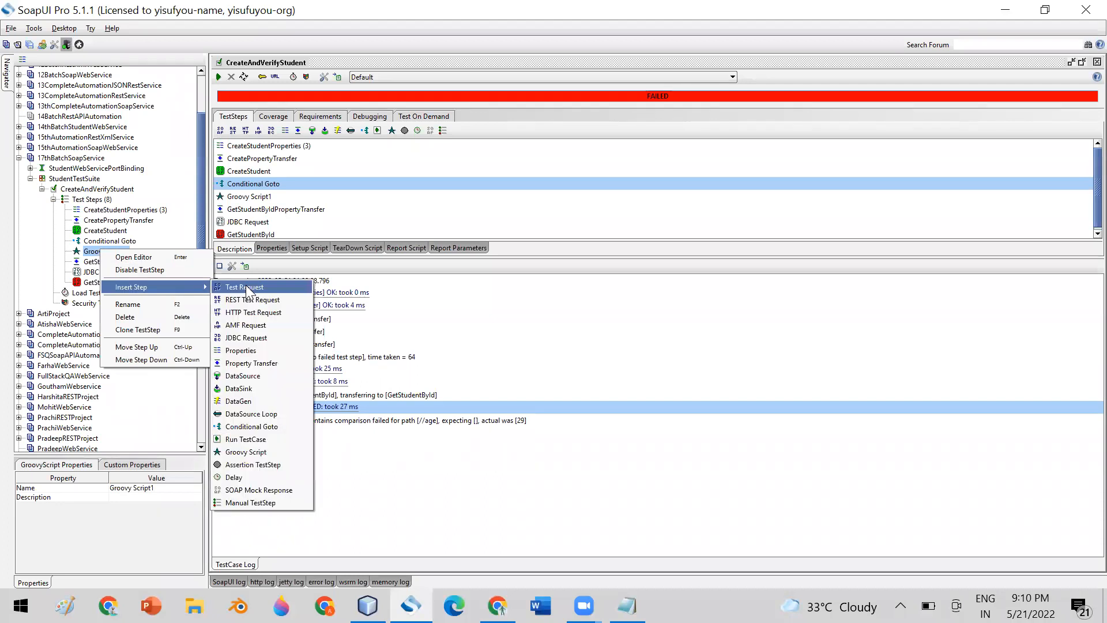
left_click(270, 451)
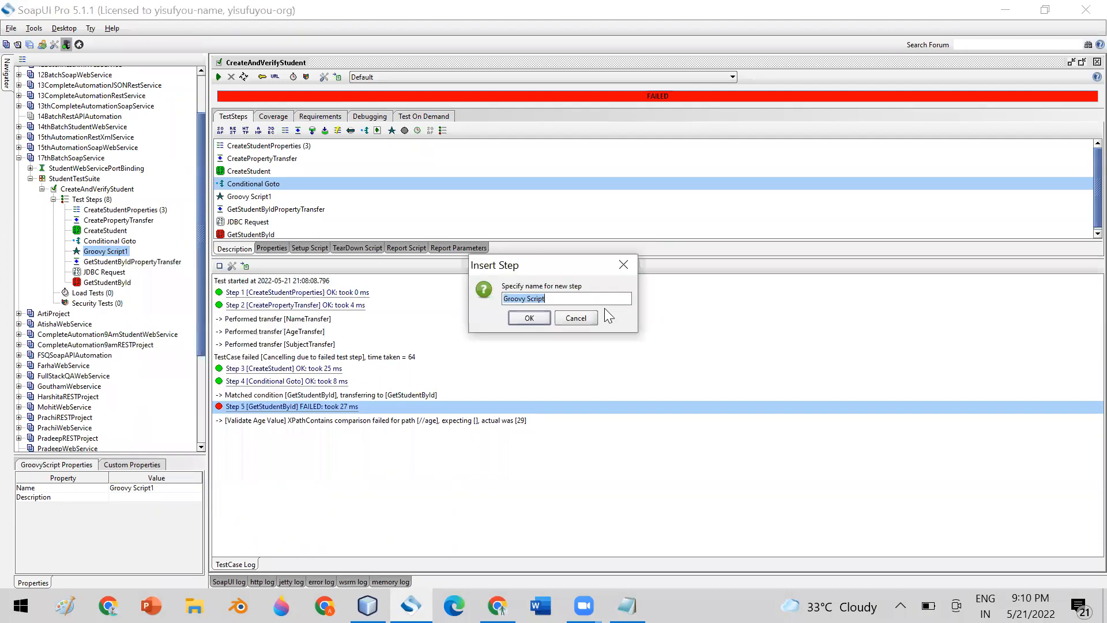
left_click(546, 297)
left_click(529, 318)
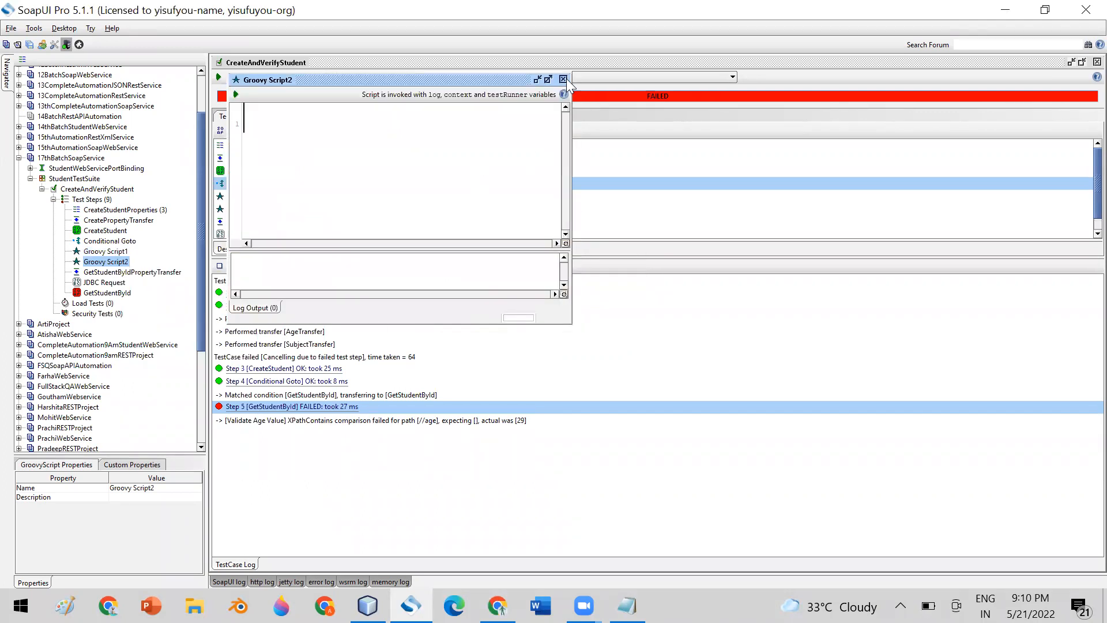
left_click(564, 80)
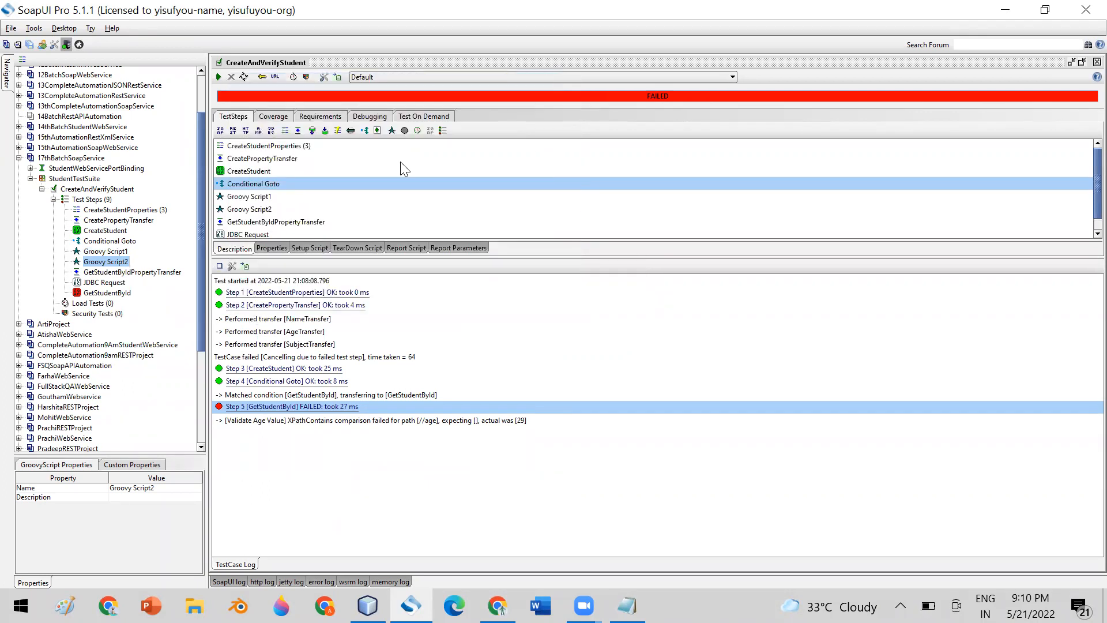
left_click(109, 264)
Change Conditional Goto's Condition 1 target from GetStudentById to Groovy Script2.
left_click(114, 238)
double_click(109, 230)
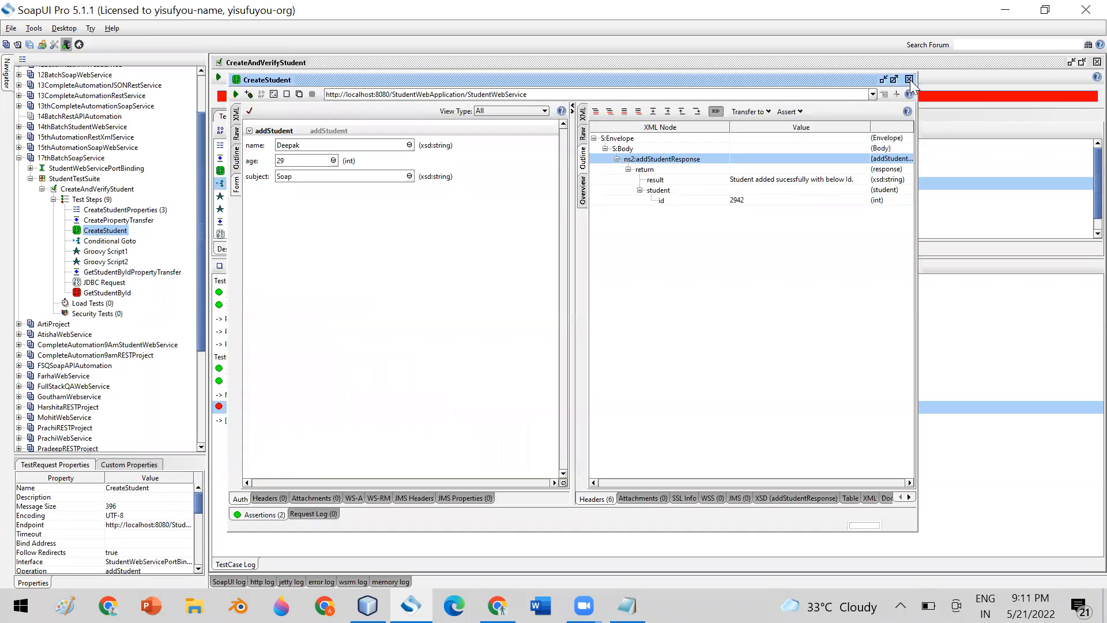
left_click(909, 79)
double_click(109, 241)
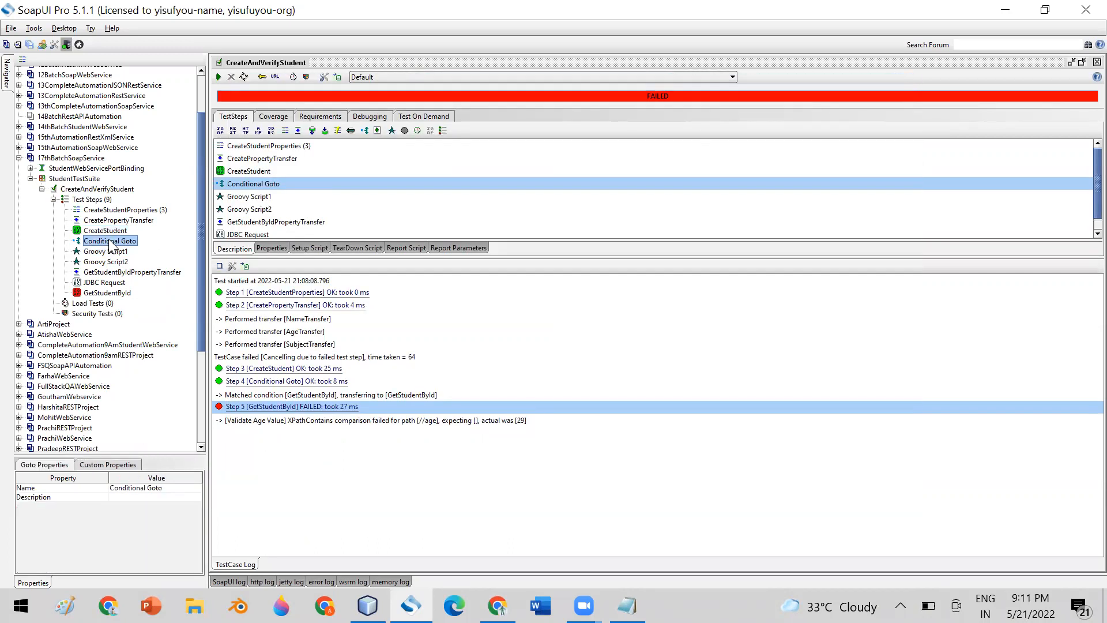
left_click(438, 214)
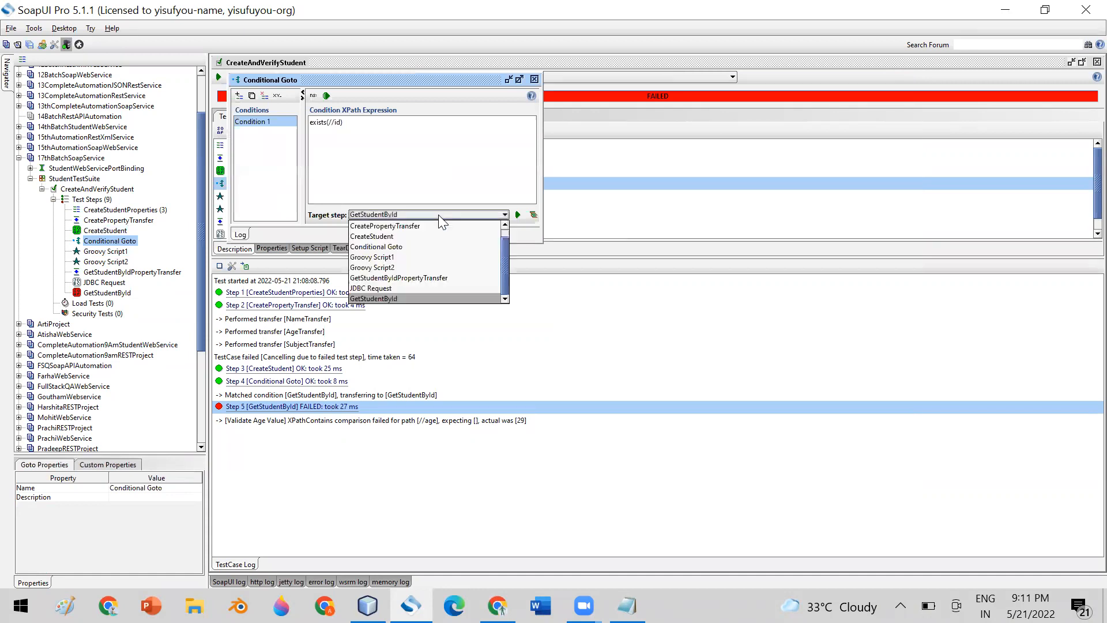
left_click(385, 268)
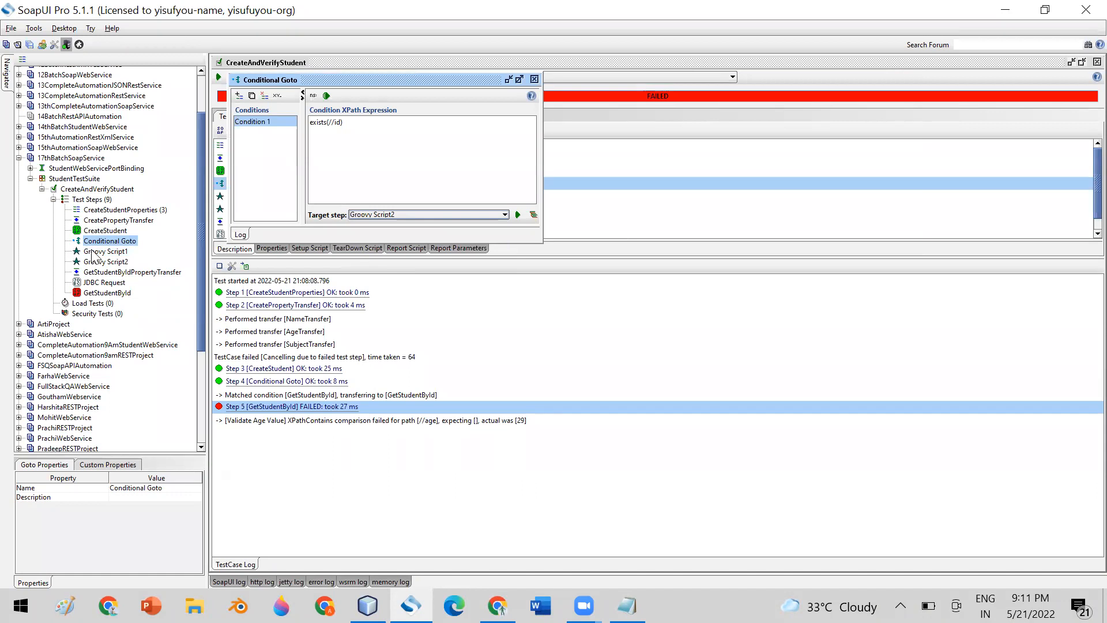
left_click(535, 79)
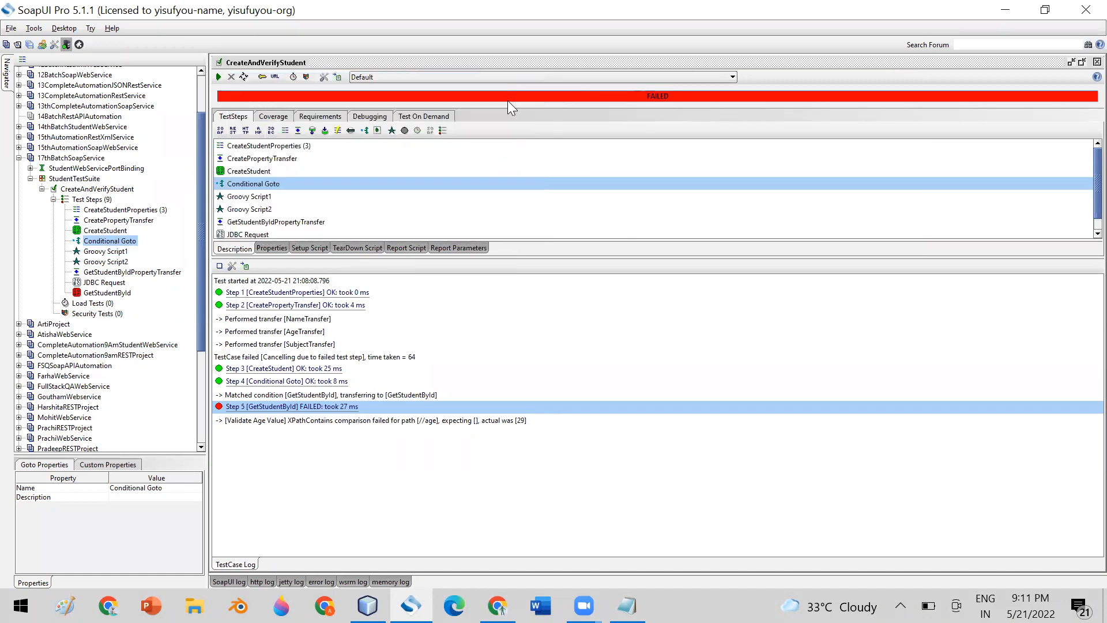
left_click(105, 251)
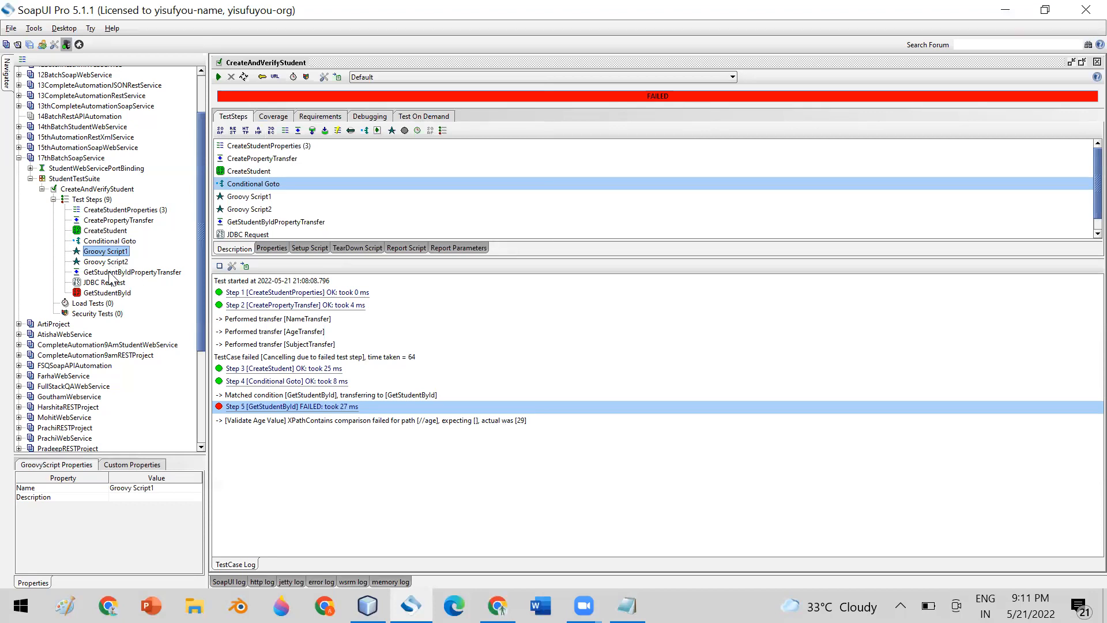
key("Down")
key("Down")
key("Down")
key("Down")
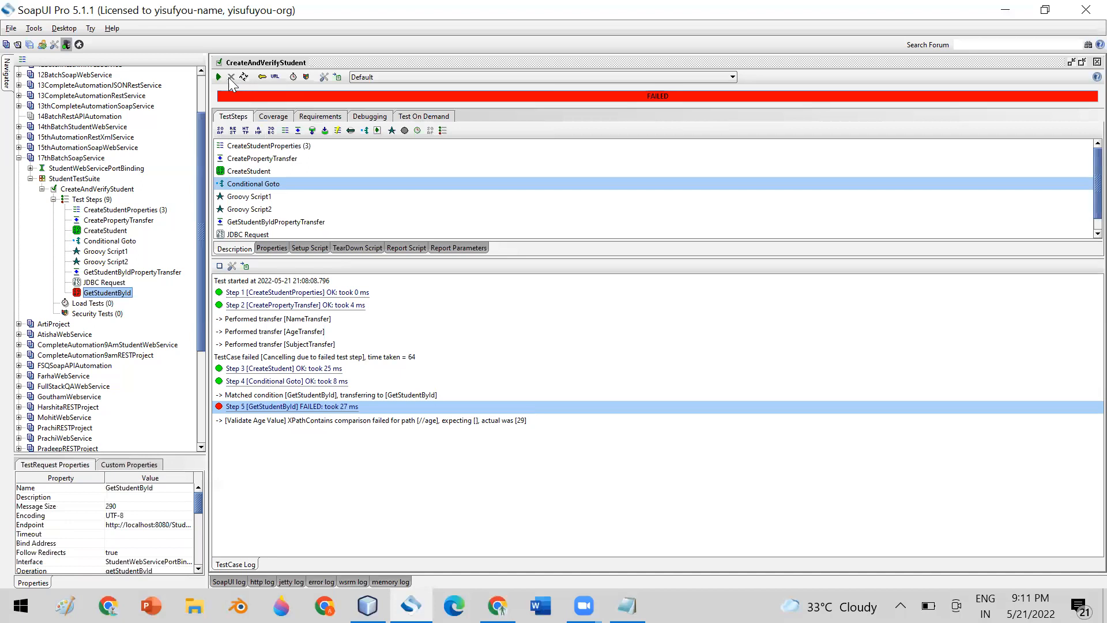
Rerun CreateAndVerifyStudent and open GetStudentById's failing Validate Age Value assertion.
left_click(218, 76)
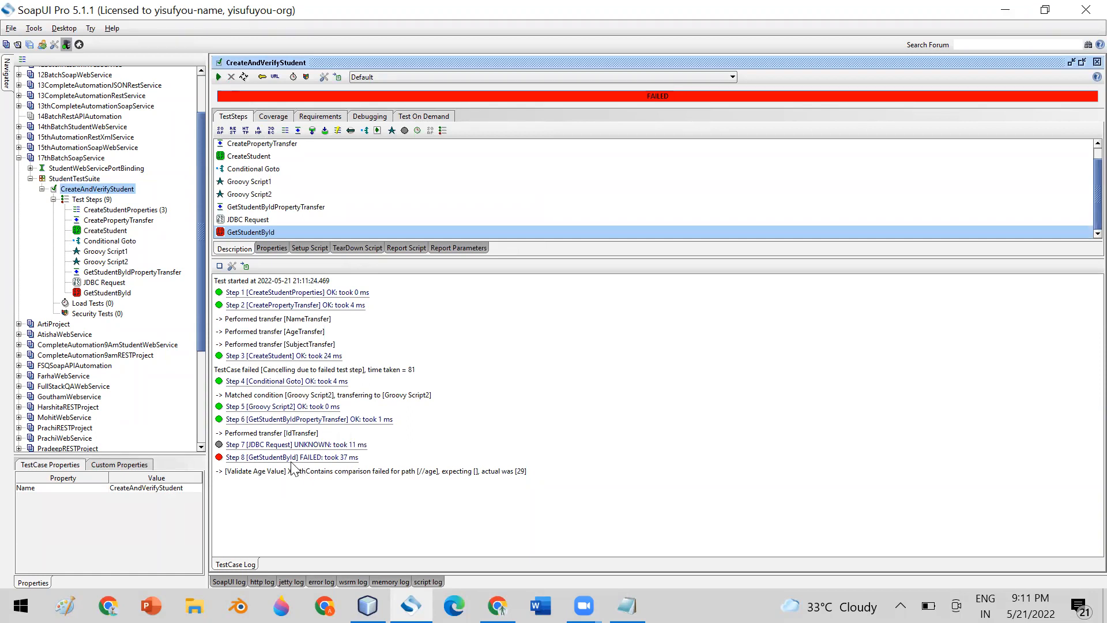
double_click(107, 292)
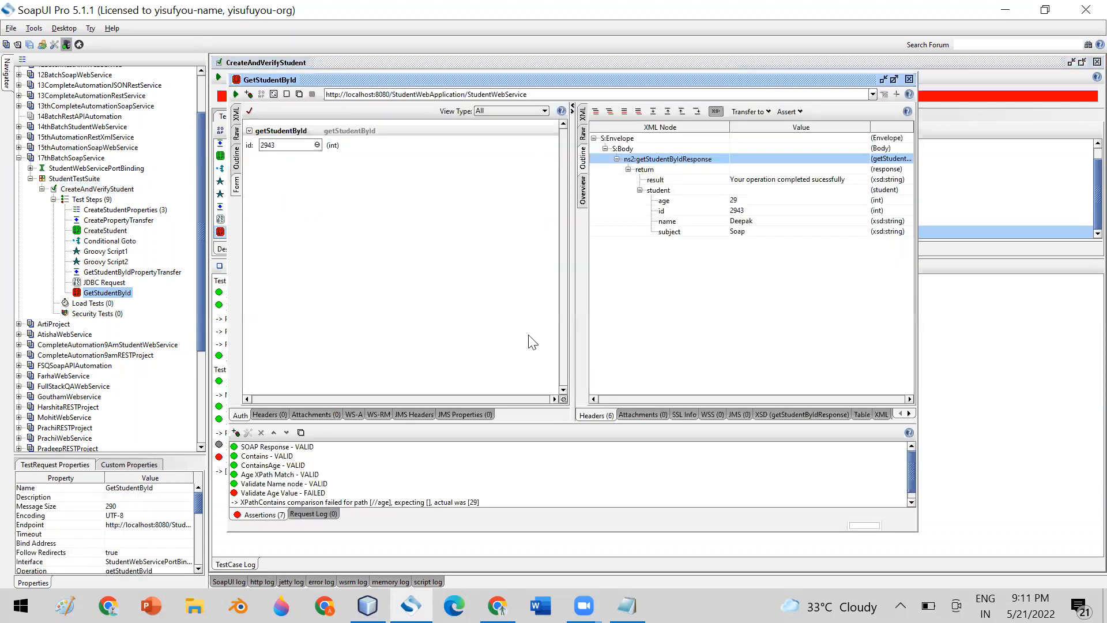
double_click(268, 492)
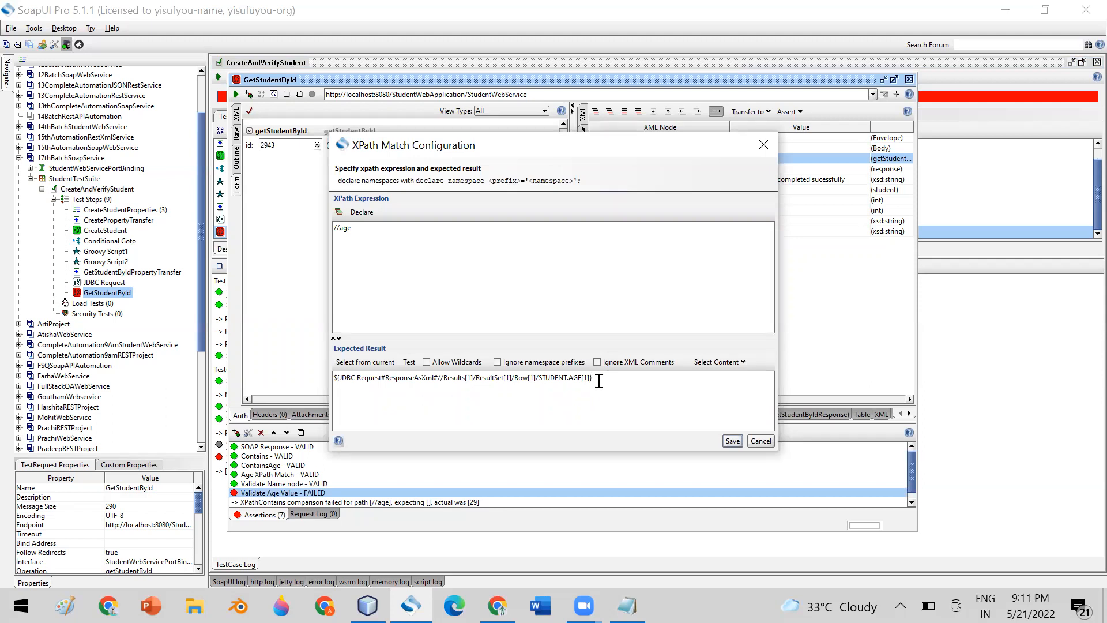
Check STUDENT.AGE in the assertion's expected result and save Validate Age Value.
double_click(575, 377)
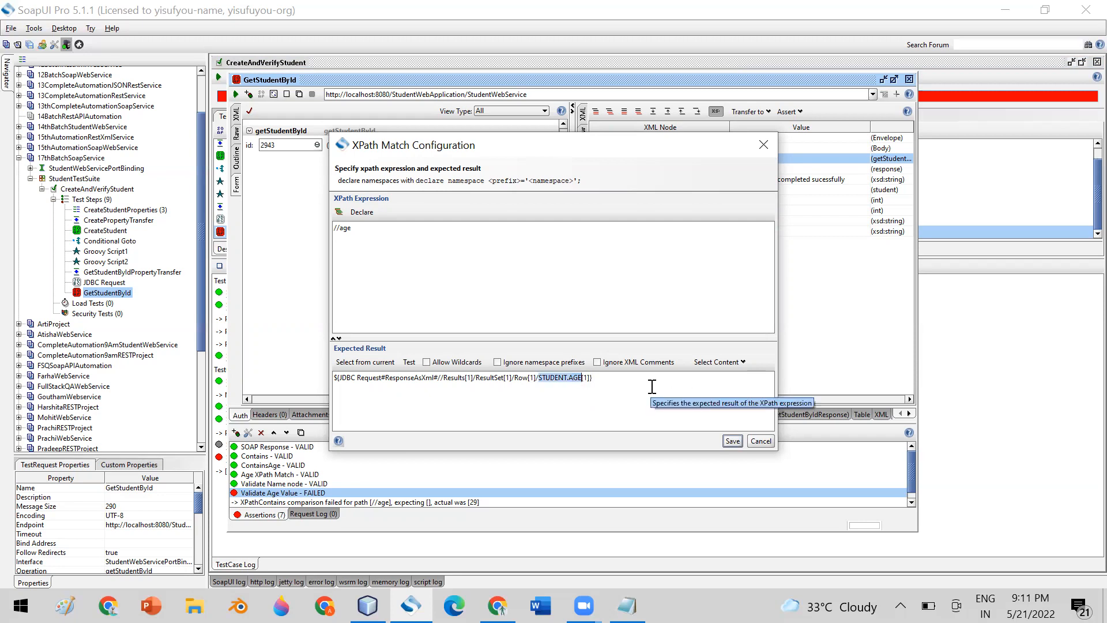
double_click(574, 377)
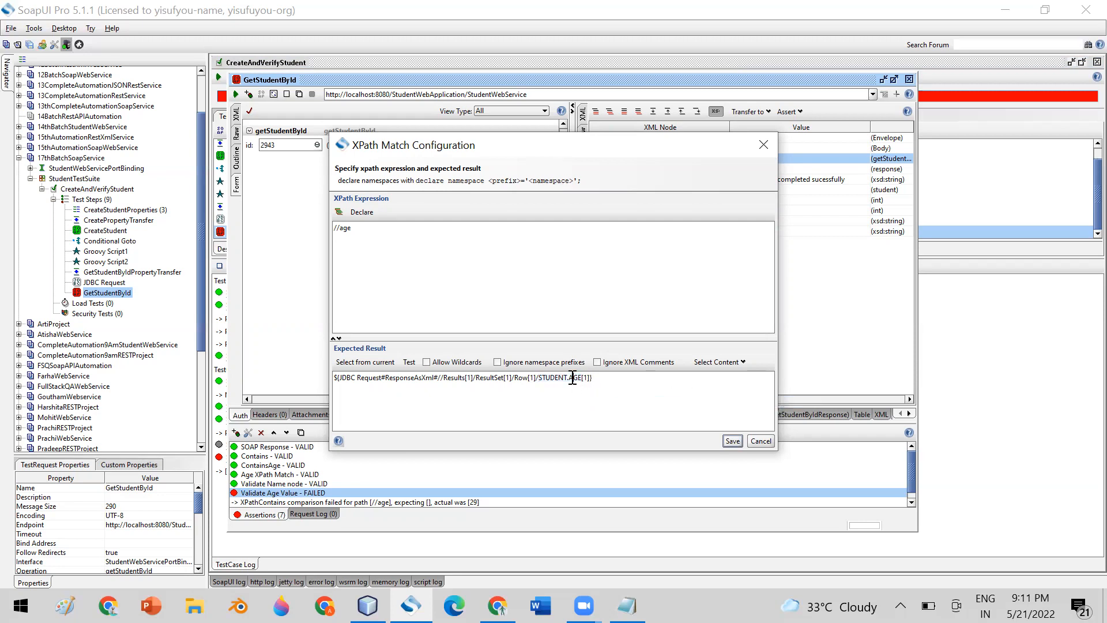
double_click(576, 378)
left_click(731, 441)
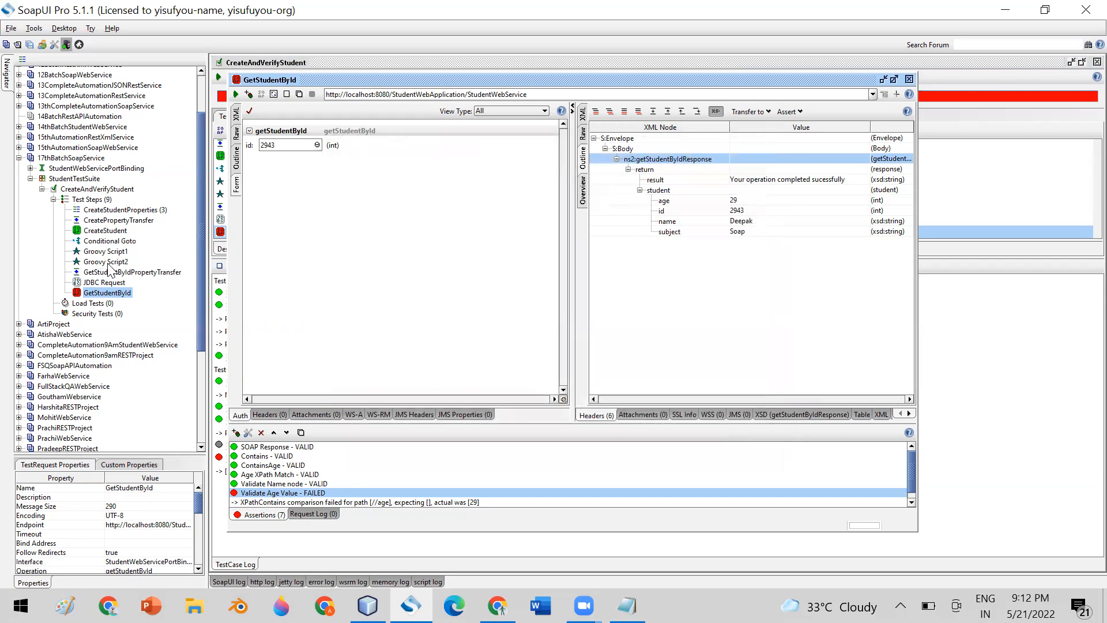
double_click(105, 282)
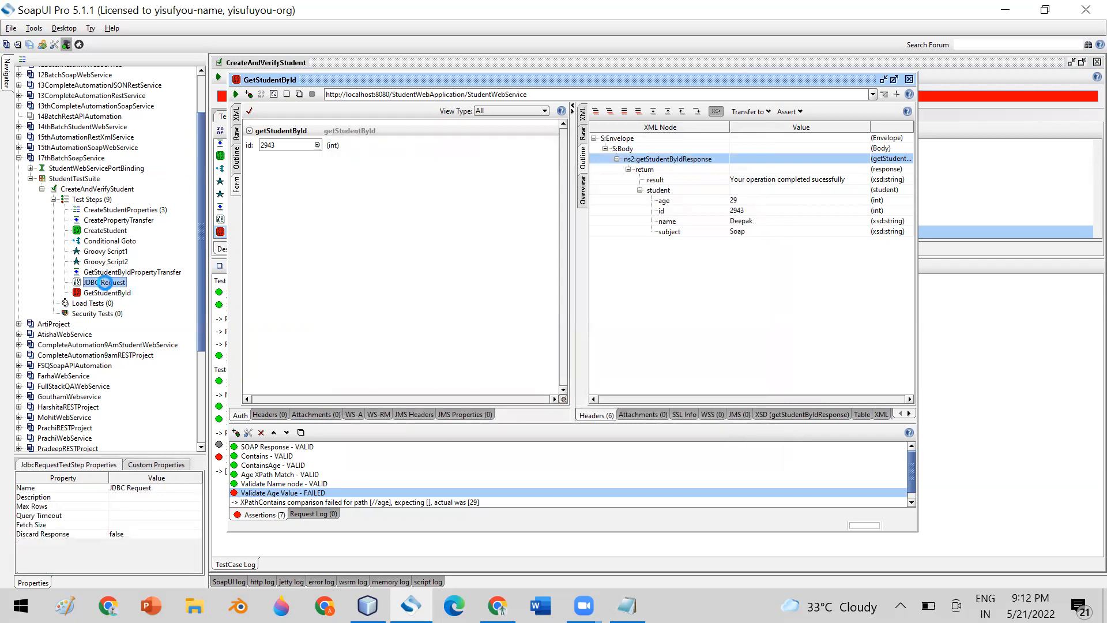
Change the JDBC Request query to Select *, run it, and close JDBC Request and GetStudentById.
double_click(483, 95)
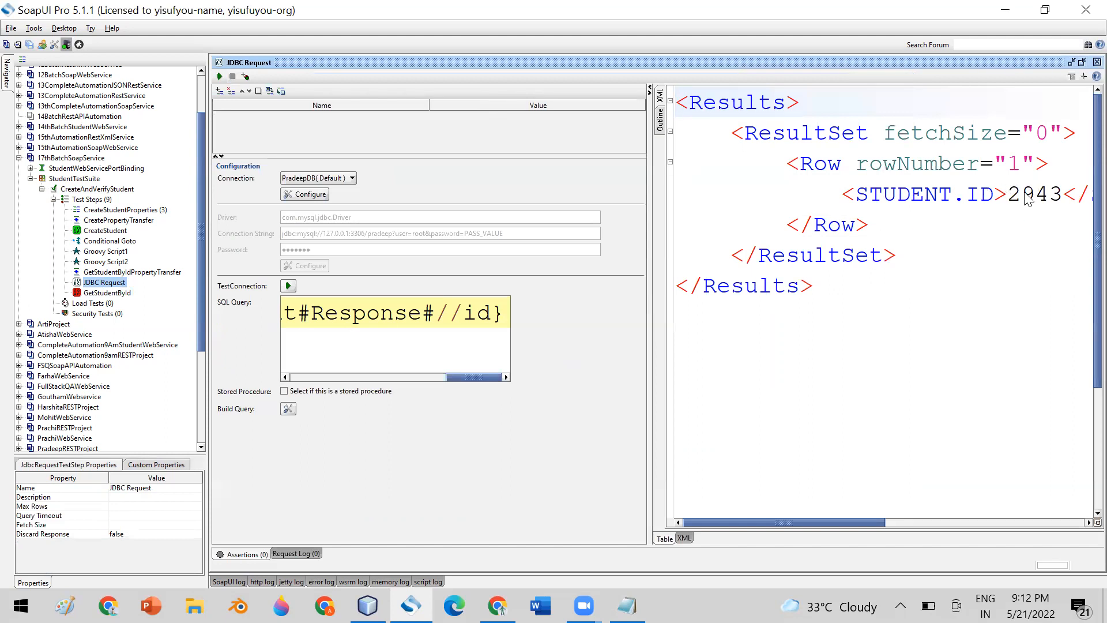
left_click_drag(473, 382, 316, 380)
left_click_drag(407, 314, 380, 314)
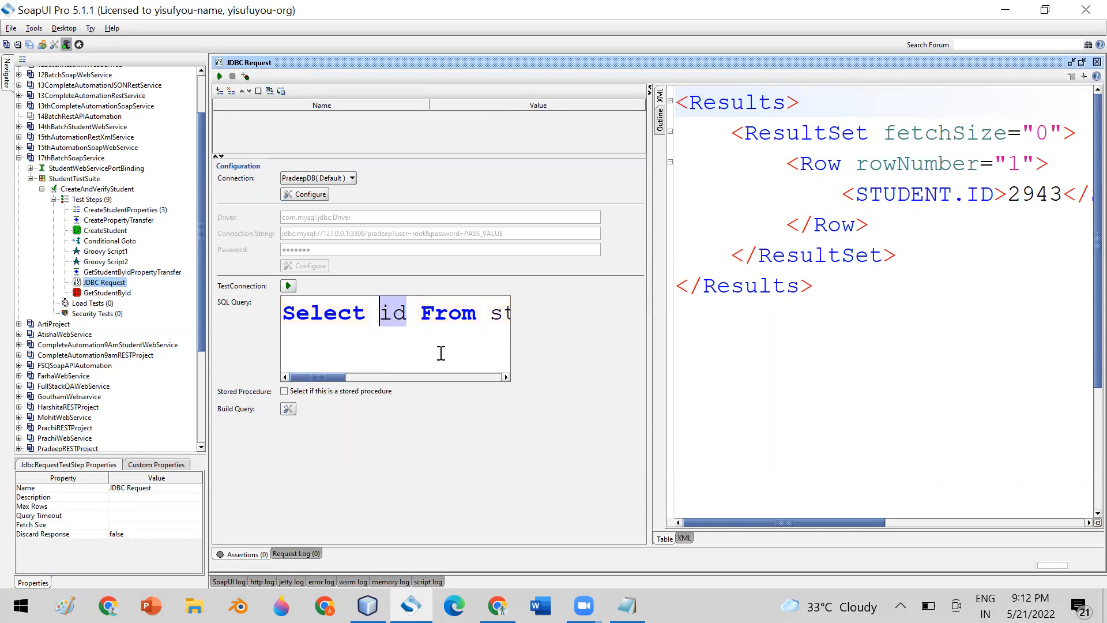
type("*")
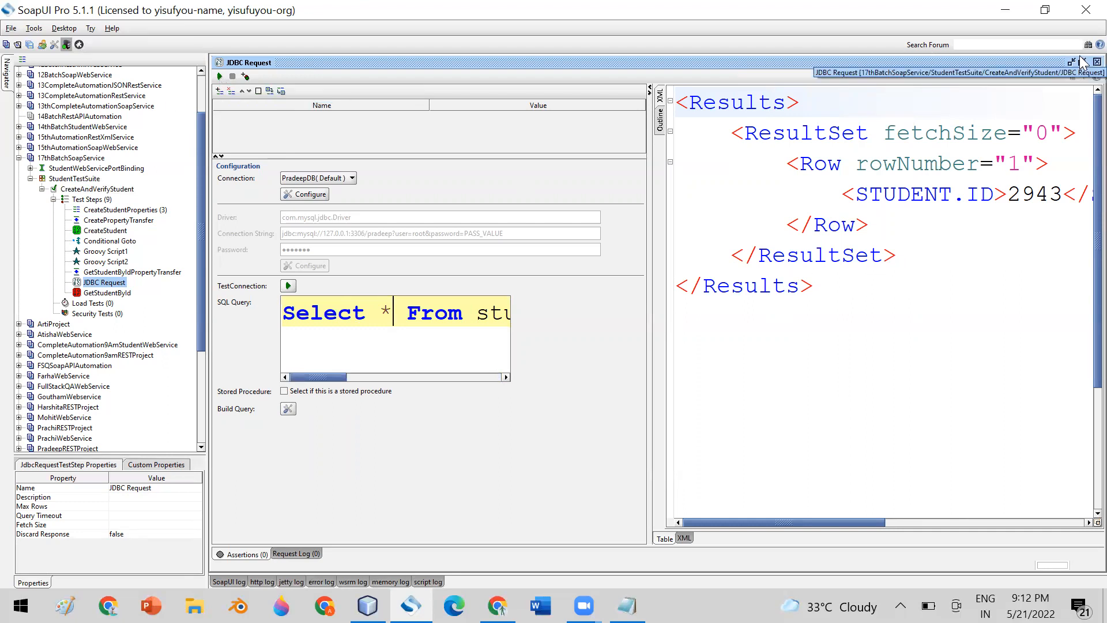
left_click(219, 77)
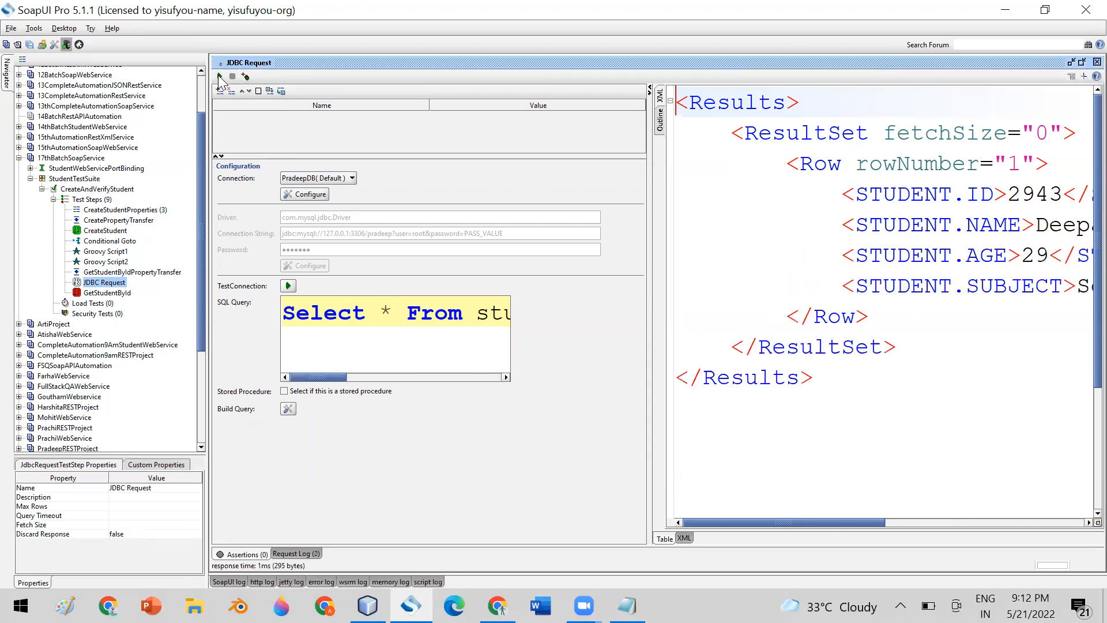
left_click(1082, 63)
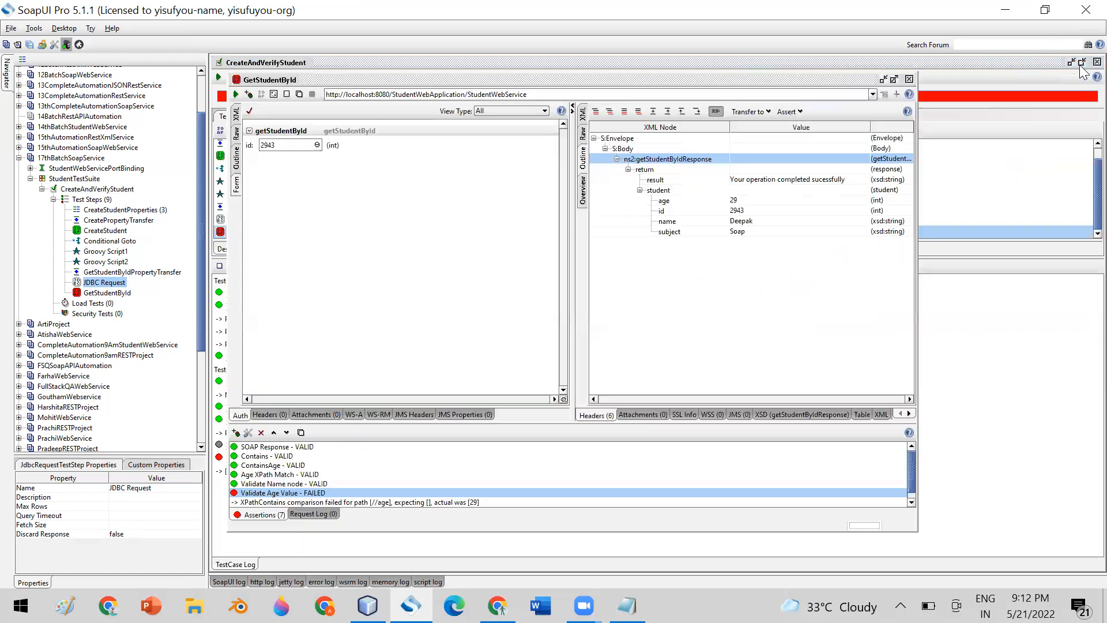
left_click(909, 80)
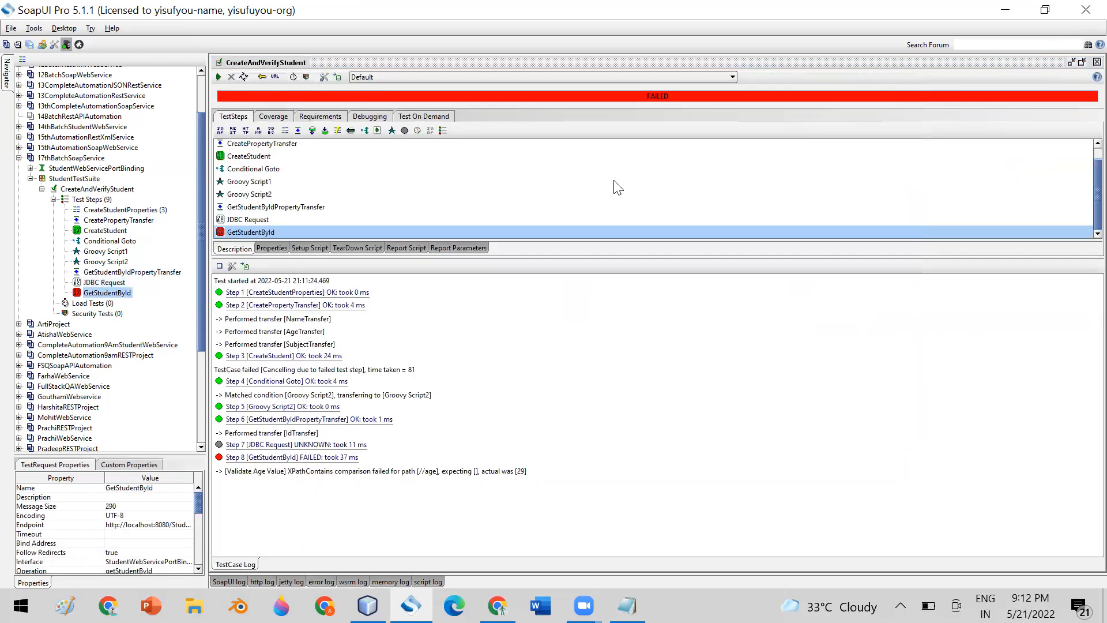
Rerun CreateAndVerifyStudent, inspect the Groovy Script2 log entry and both Groovy steps, then reopen Conditional Goto.
left_click(217, 76)
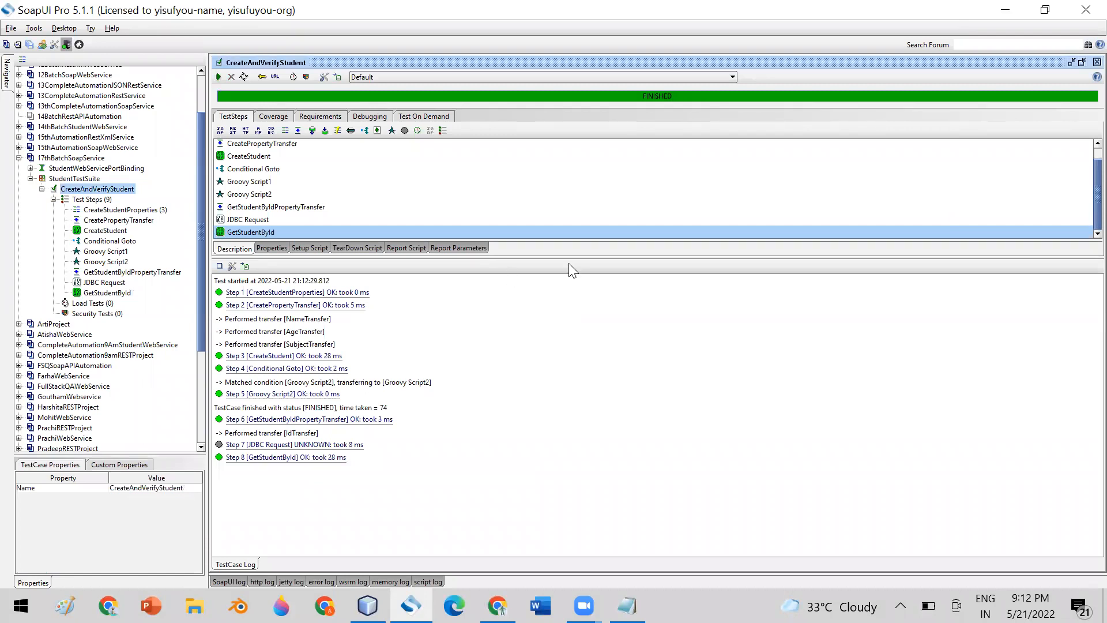
left_click(270, 395)
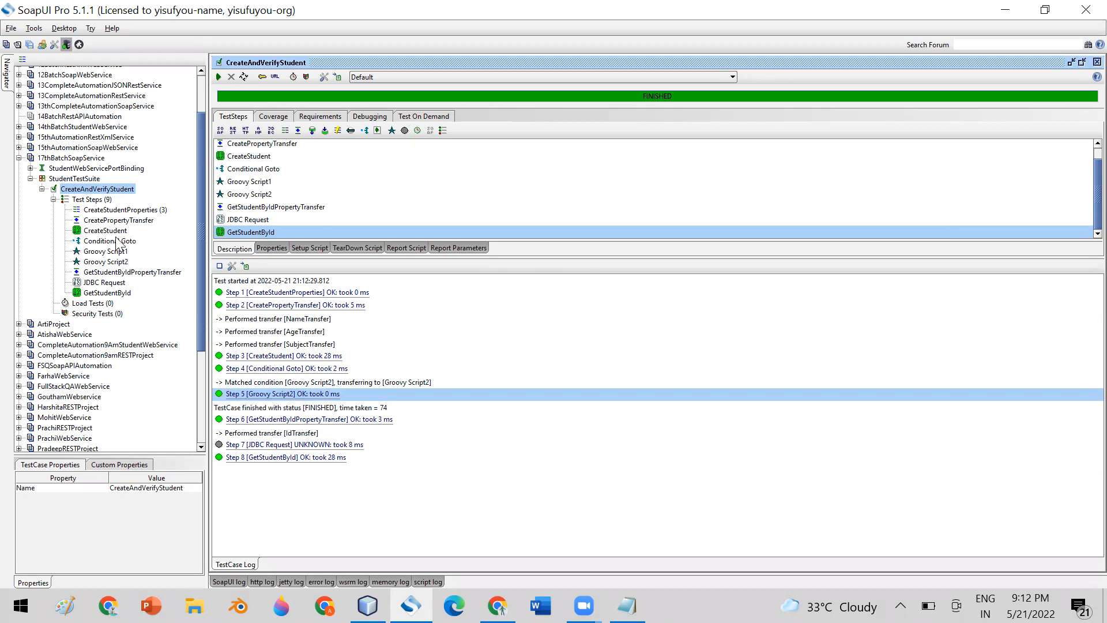
left_click(108, 253)
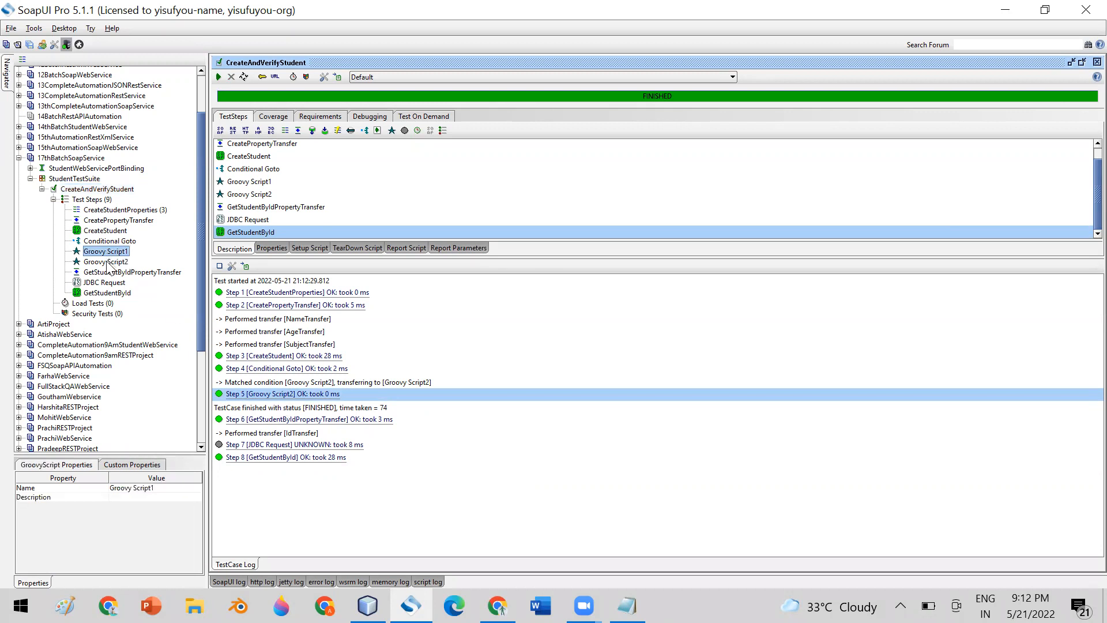
left_click(108, 263)
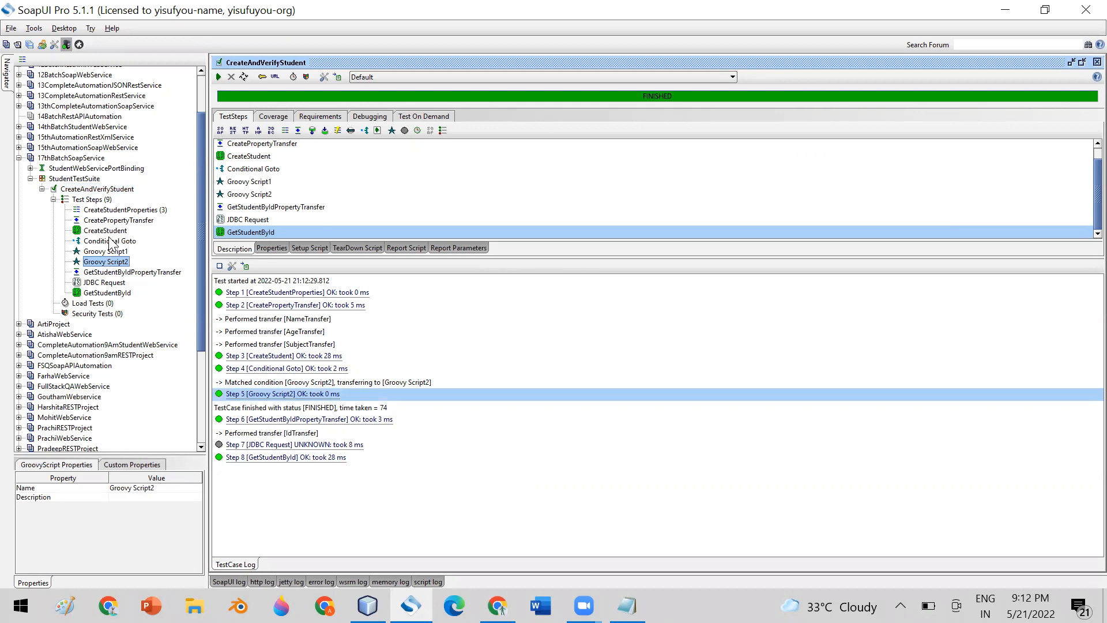
double_click(110, 241)
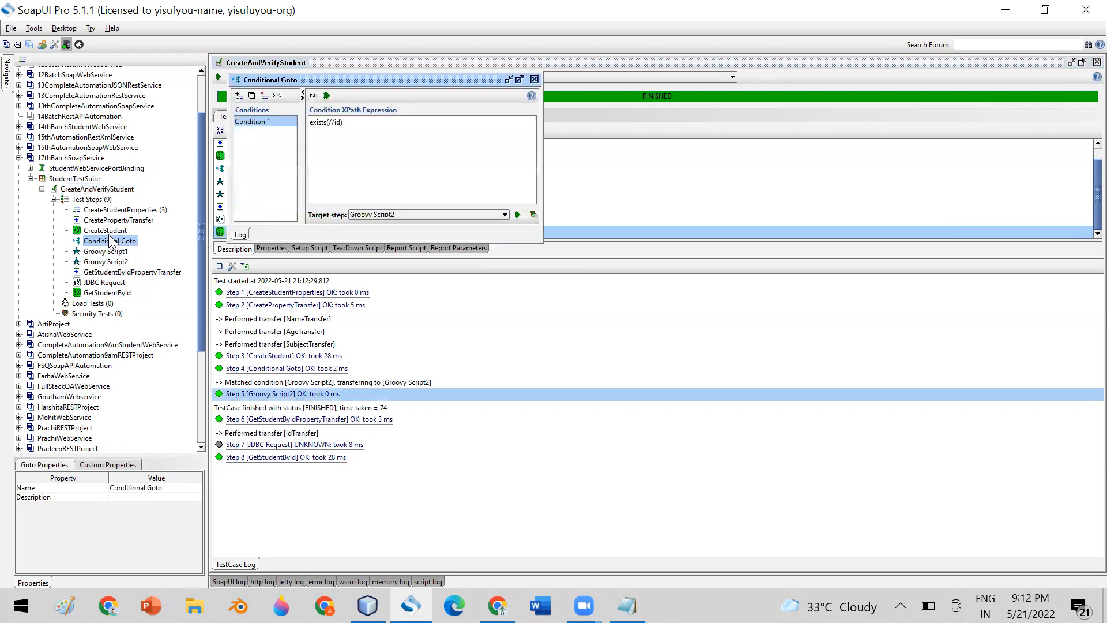
Set the Conditional Goto target step to GetStudentByIdPropertyTransfer.
left_click(474, 214)
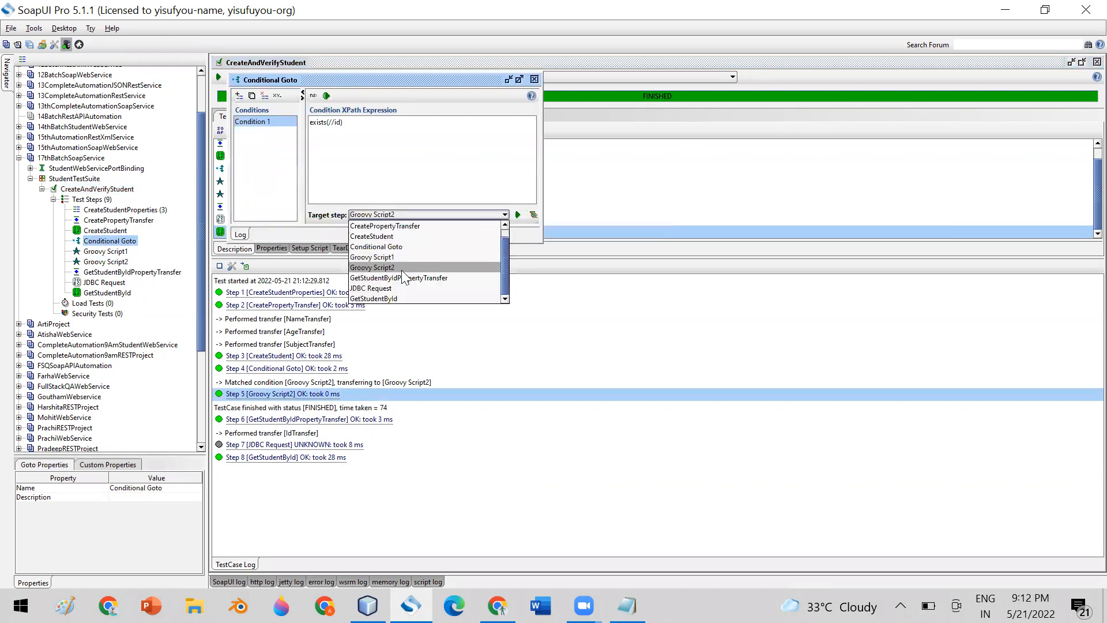
left_click(369, 278)
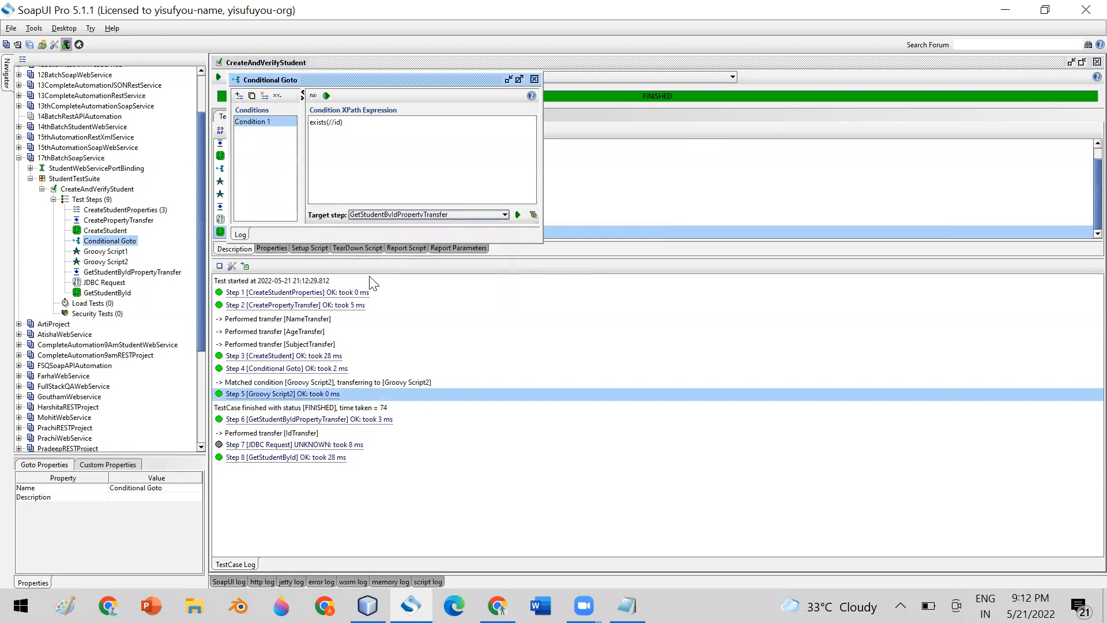
left_click(535, 79)
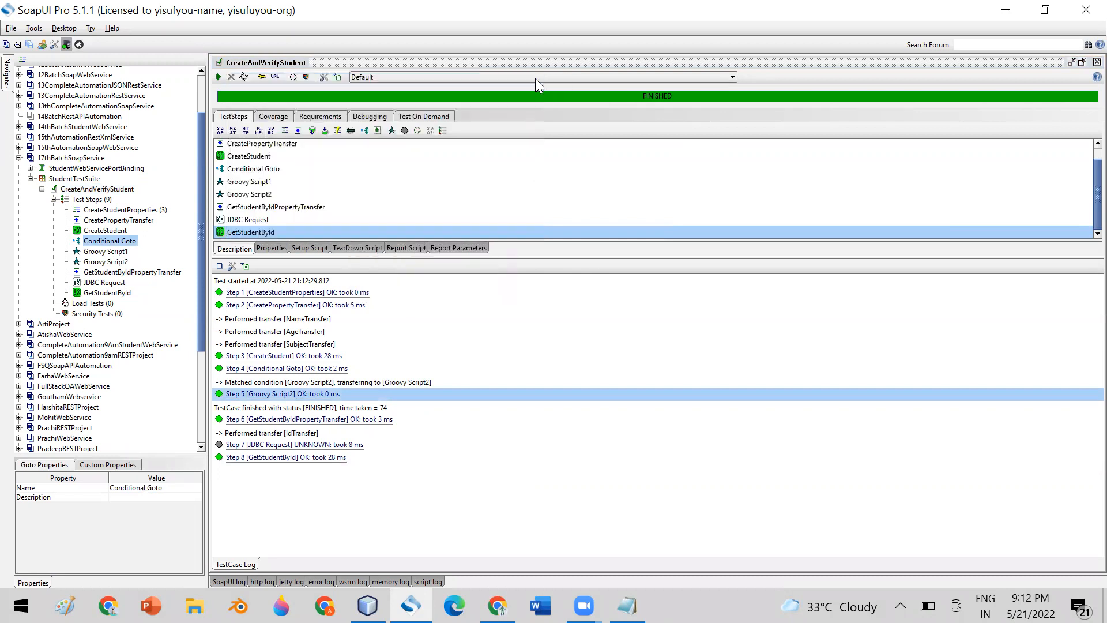
left_click(99, 251)
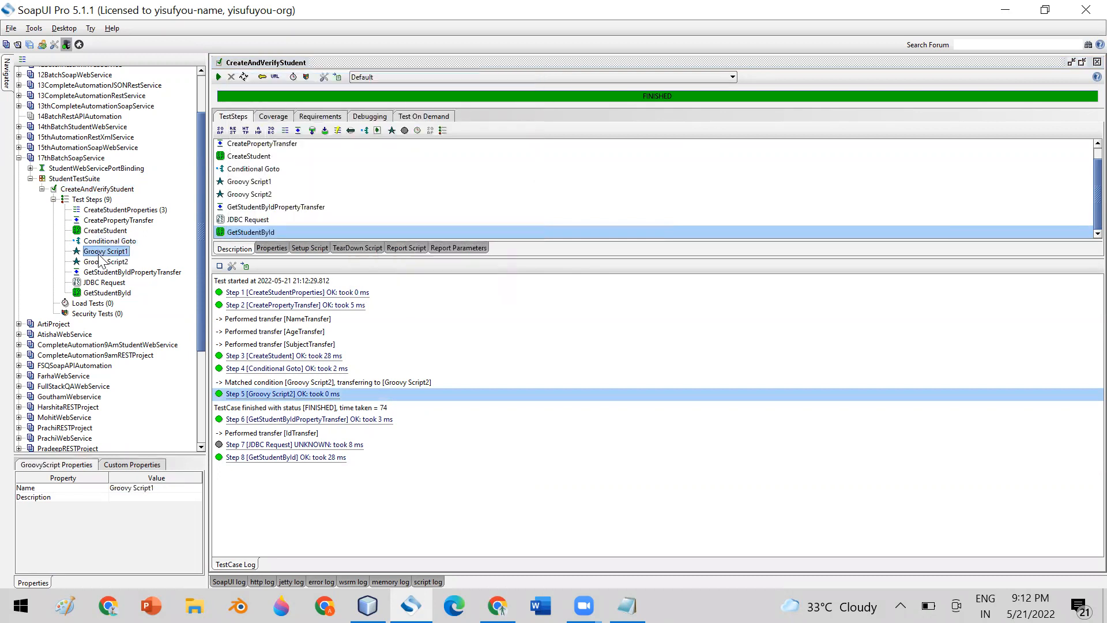
left_click(101, 263)
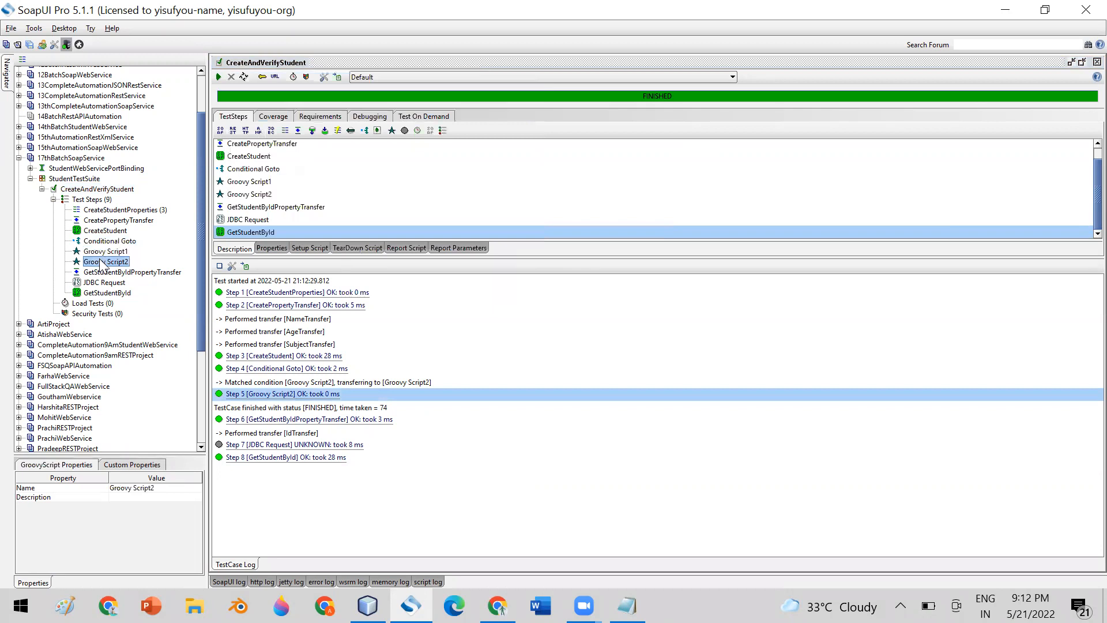
Rerun CreateAndVerifyStudent and close its test case editor.
left_click(218, 77)
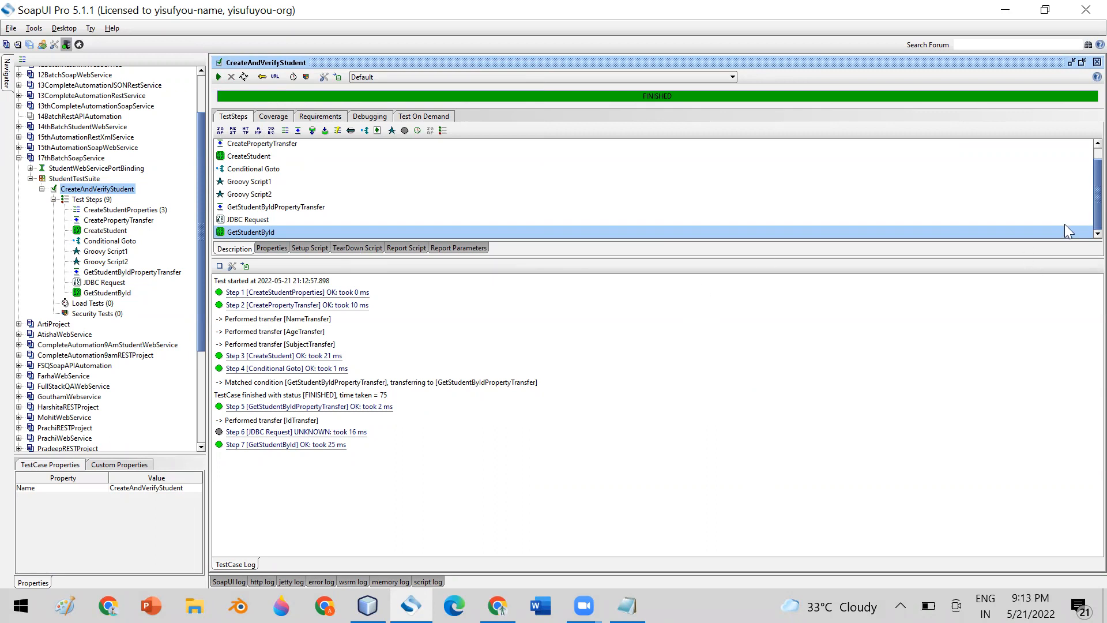
left_click(1097, 62)
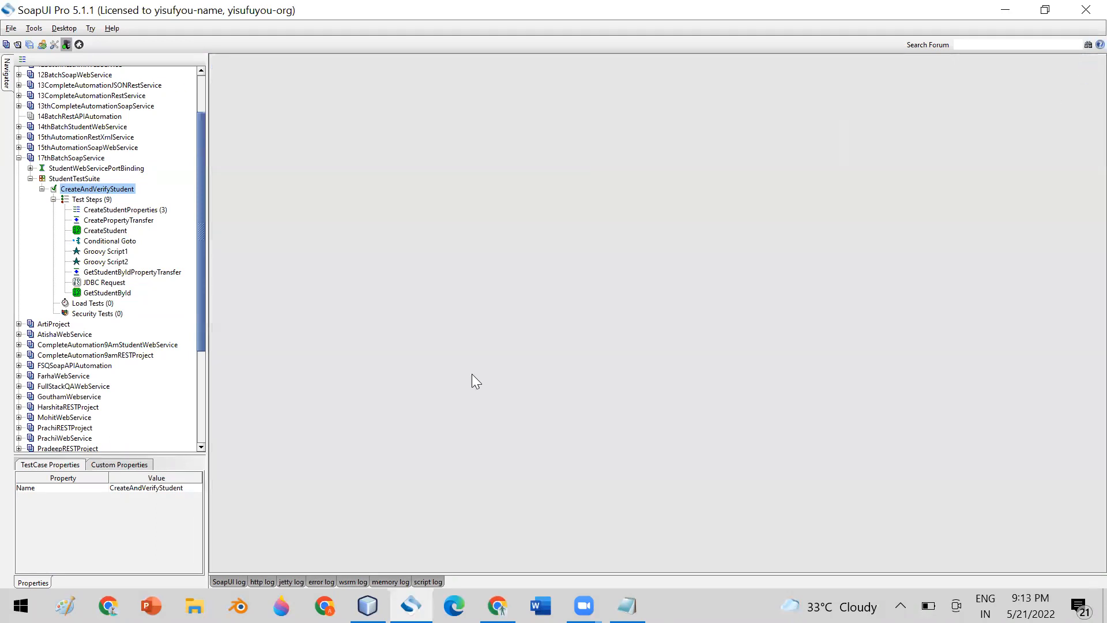
left_click(106, 201)
Create a new test case named ValidateGetStudentBYId in StudentTestSuite and close its editor.
right_click(100, 196)
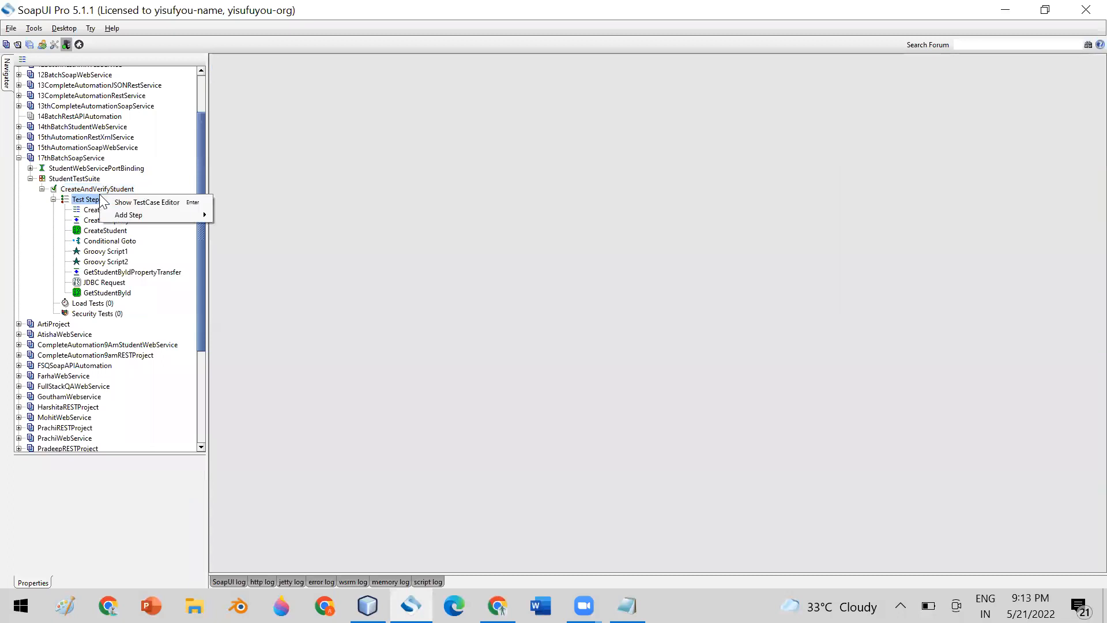
mouse_move(148, 217)
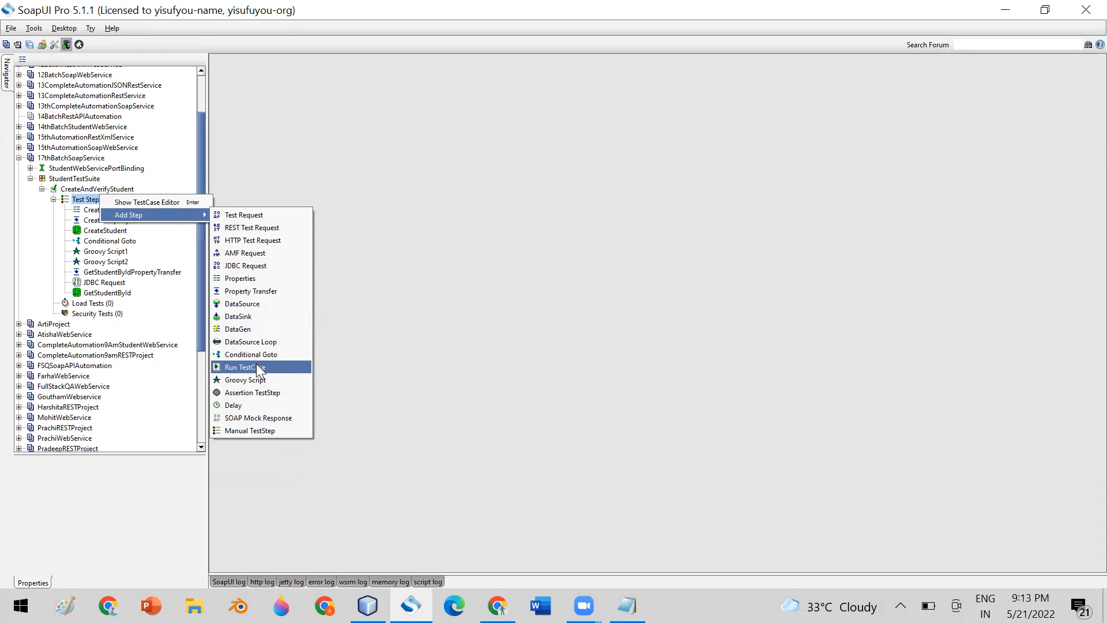
left_click(531, 229)
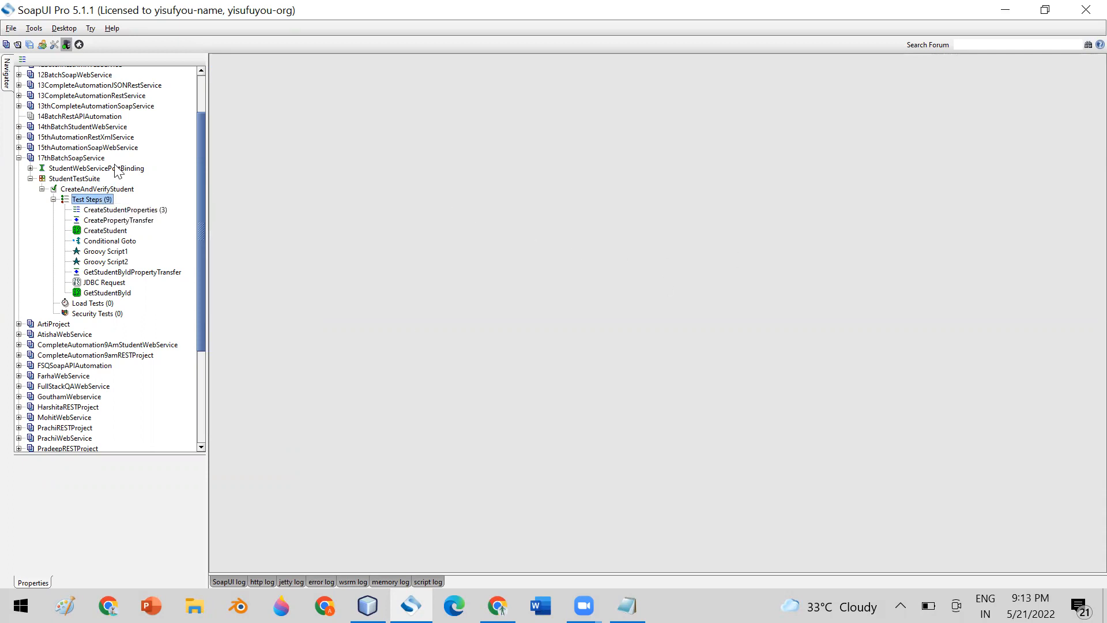
left_click(42, 190)
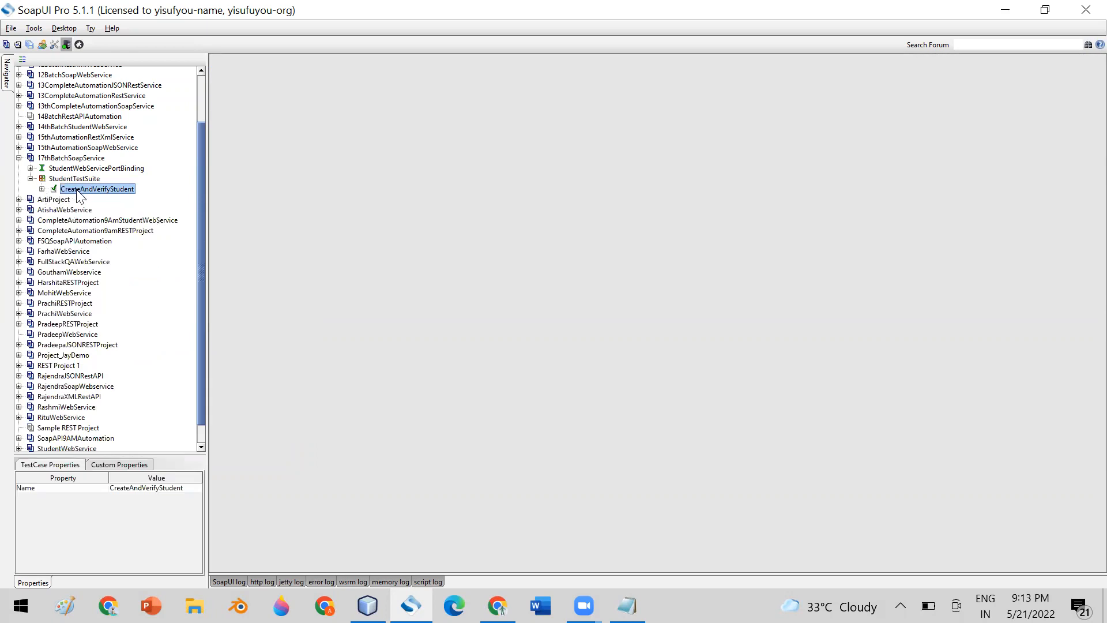
right_click(76, 180)
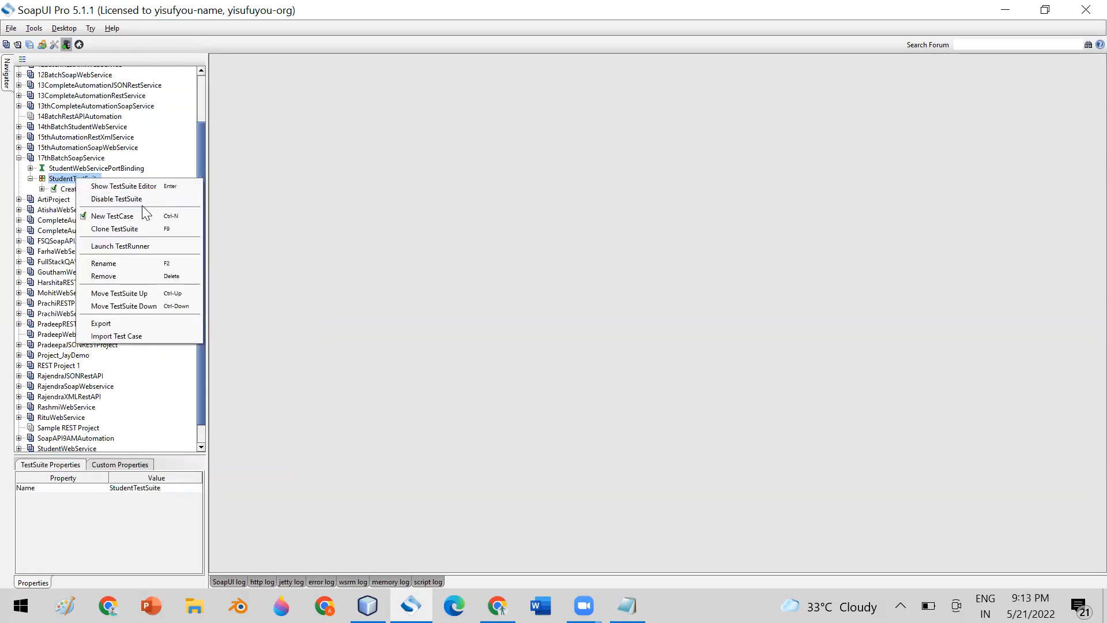
left_click(149, 214)
type("Validate")
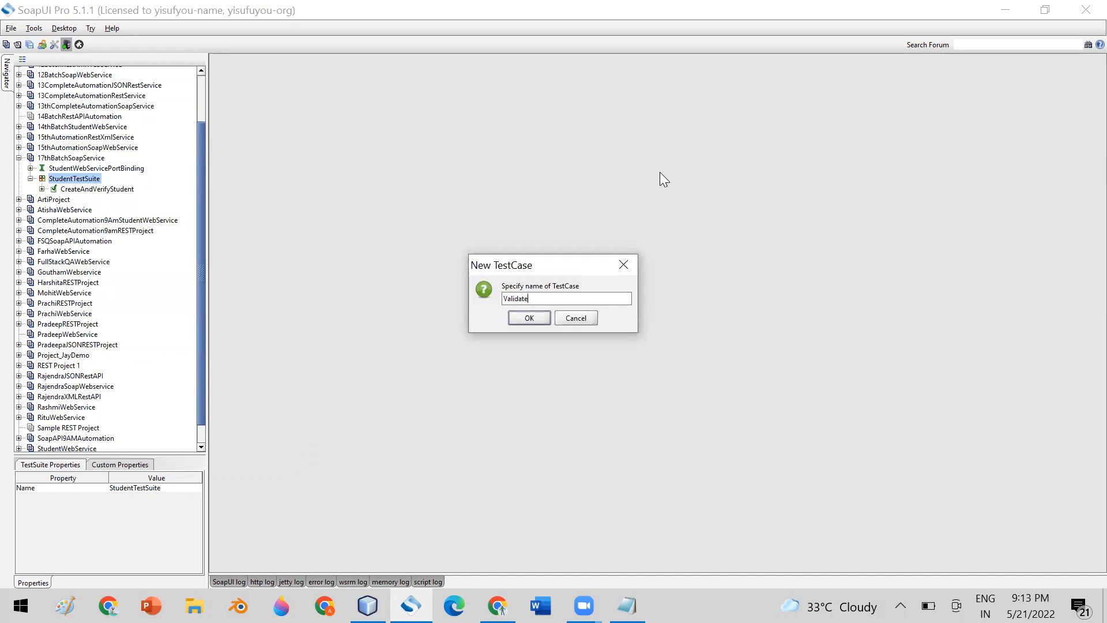
type("GetStudentBYId")
left_click(526, 319)
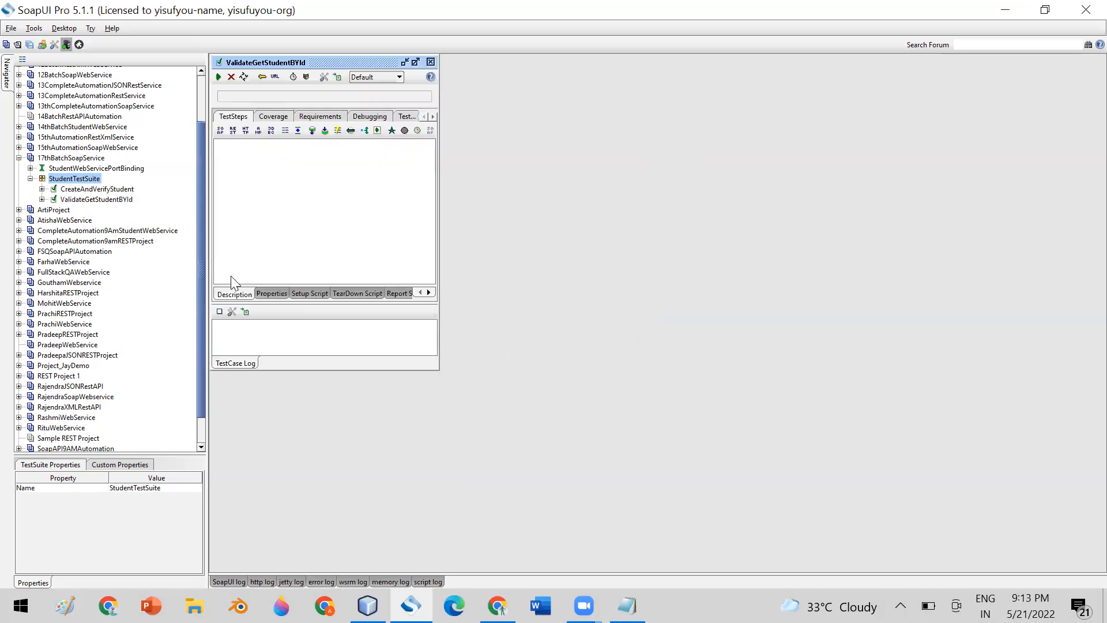
left_click(431, 61)
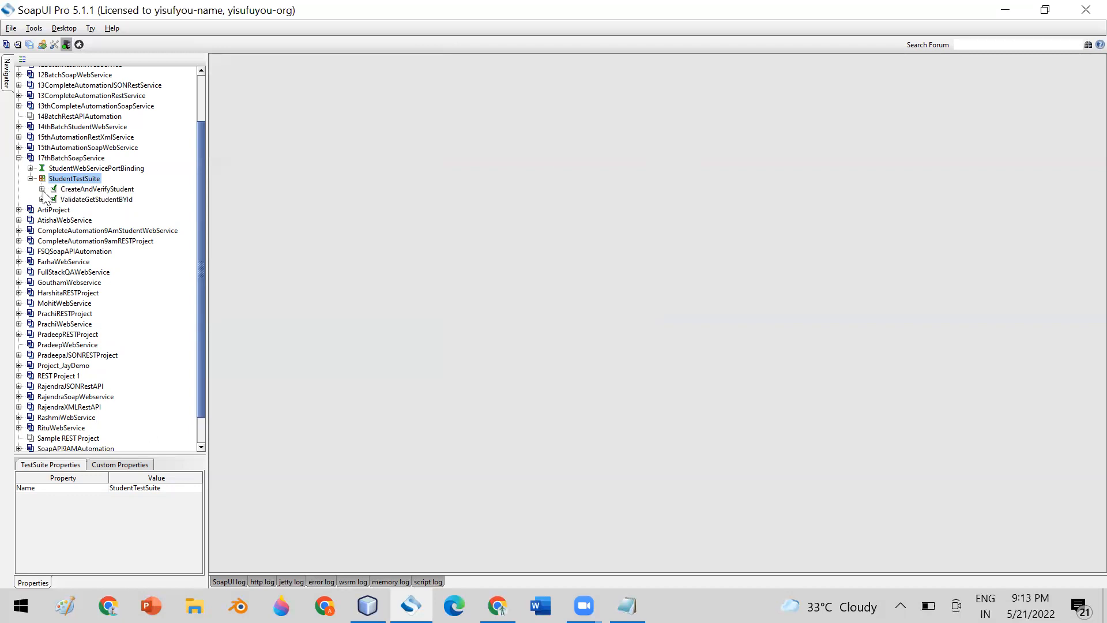
Expand CreateAndVerifyStudent, then run the whole StudentTestSuite and close its editor.
left_click(41, 189)
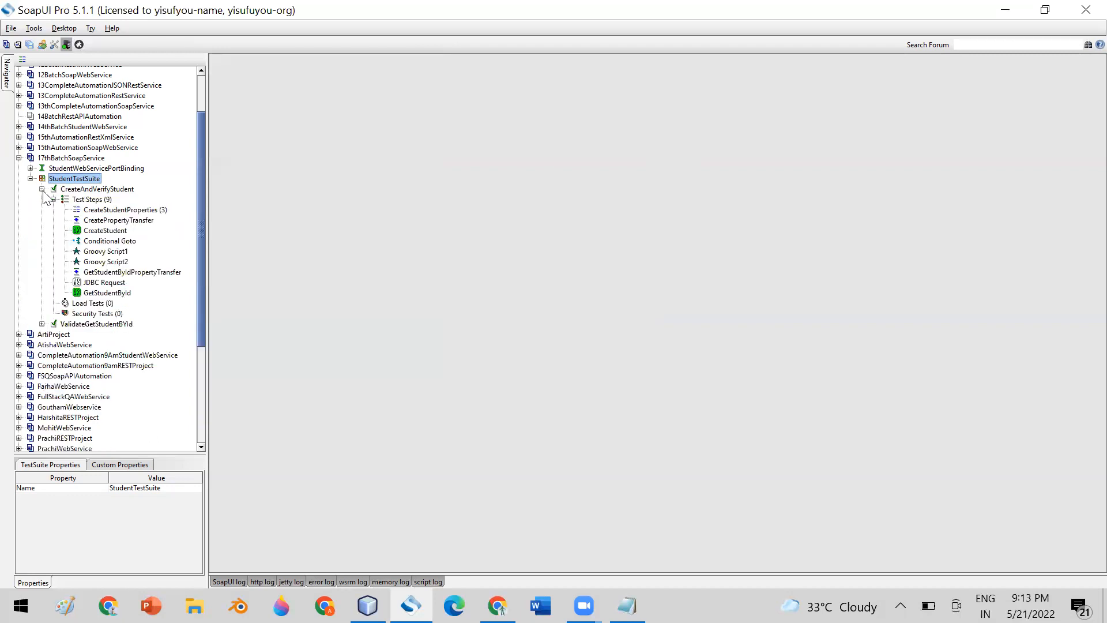
left_click(83, 190)
left_click(75, 324)
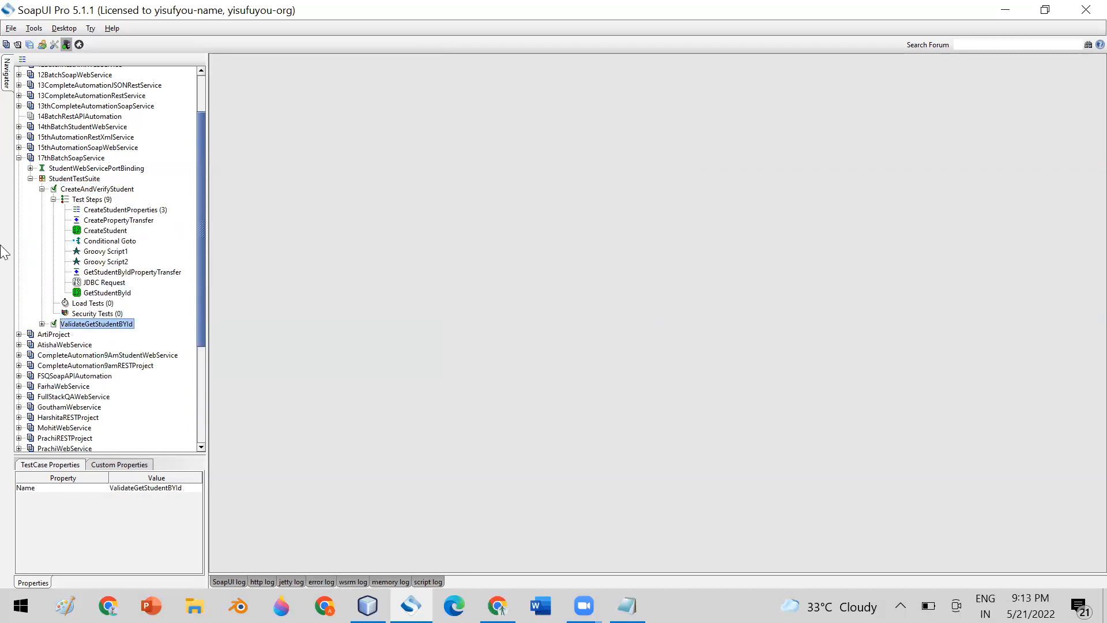
left_click(77, 179)
double_click(76, 179)
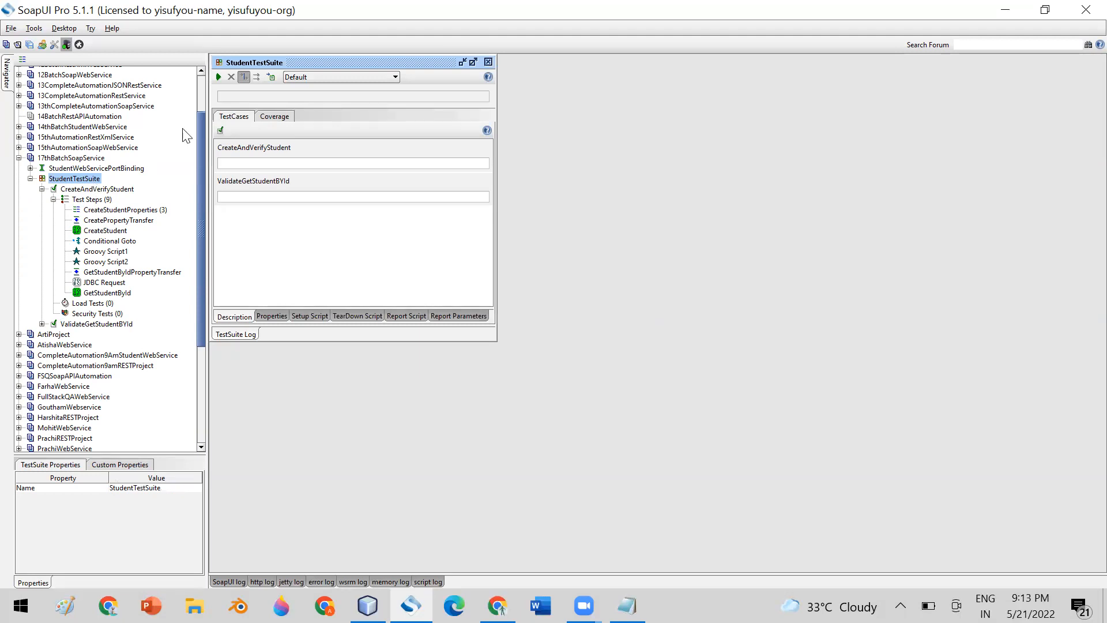
left_click(218, 77)
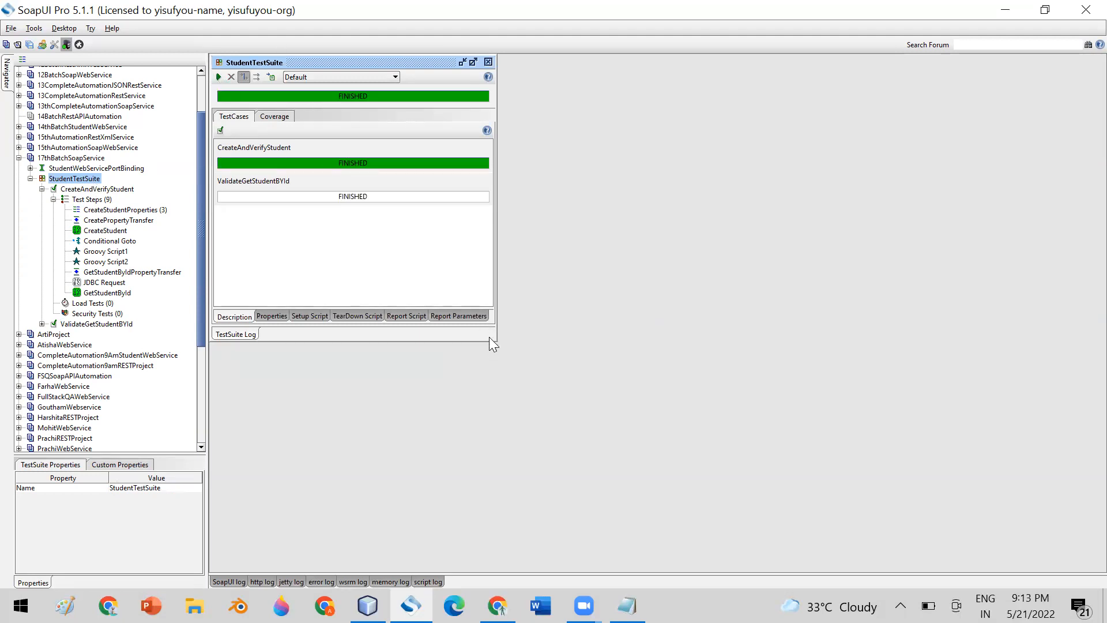
left_click_drag(491, 343, 821, 462)
left_click(238, 184)
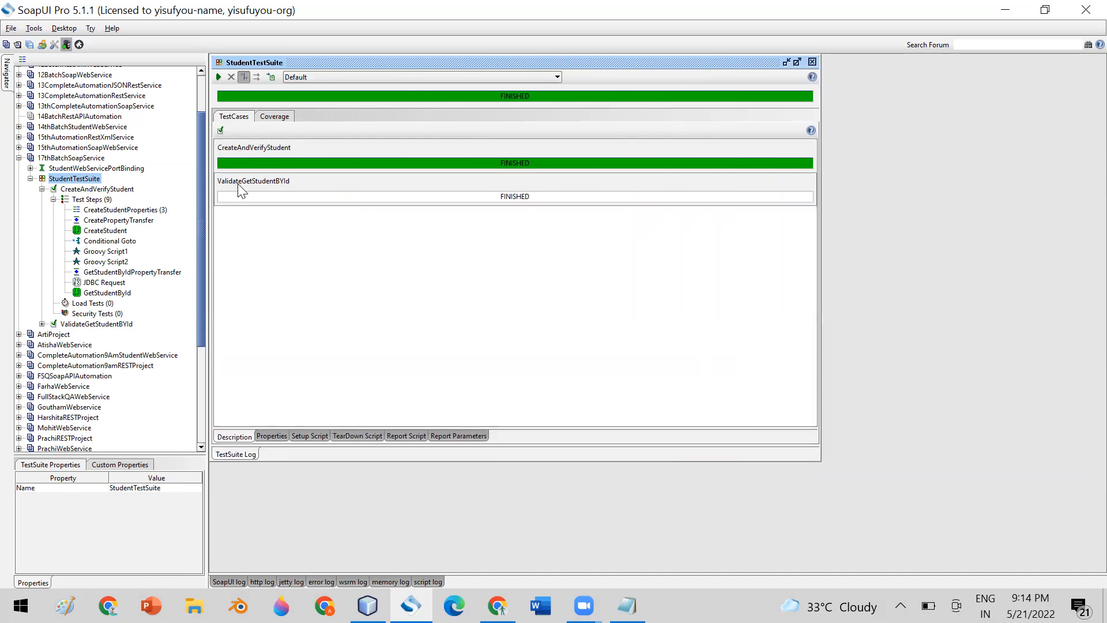
left_click(813, 62)
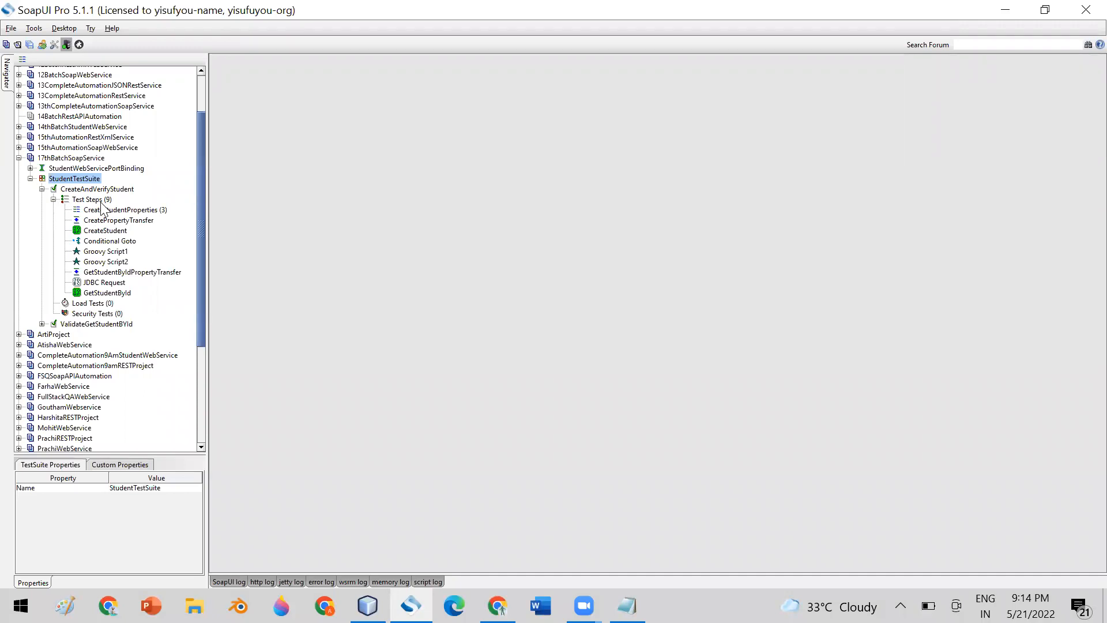
Insert a Run TestCase step targeting ValidateGetStudentBYId, then open the CreateAndVerifyStudent test case editor.
right_click(113, 293)
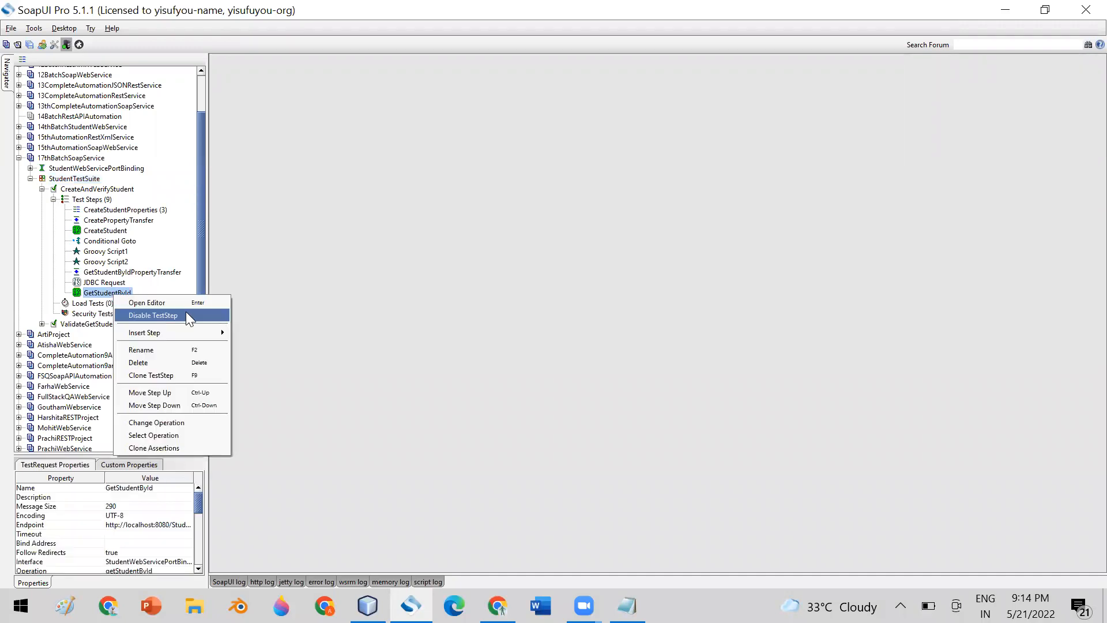
mouse_move(194, 334)
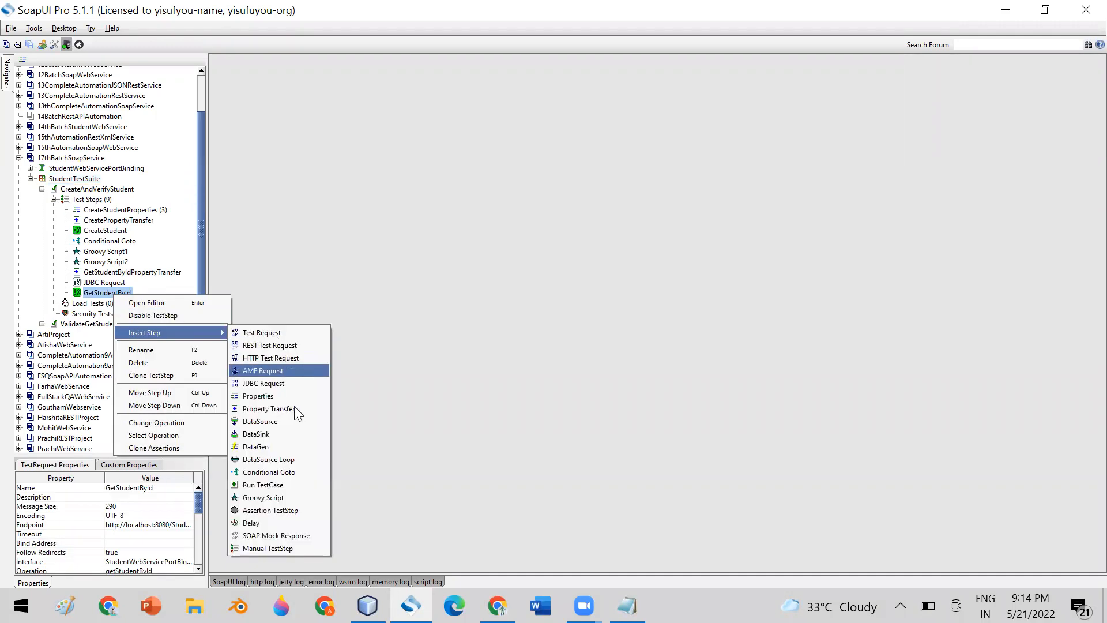
left_click(299, 486)
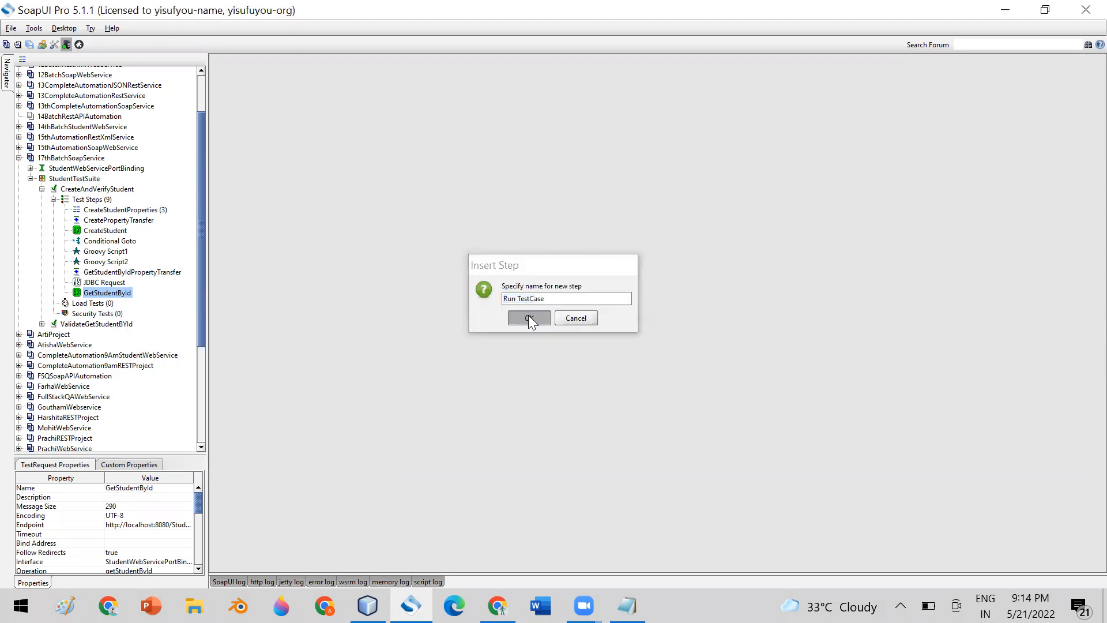
left_click(528, 316)
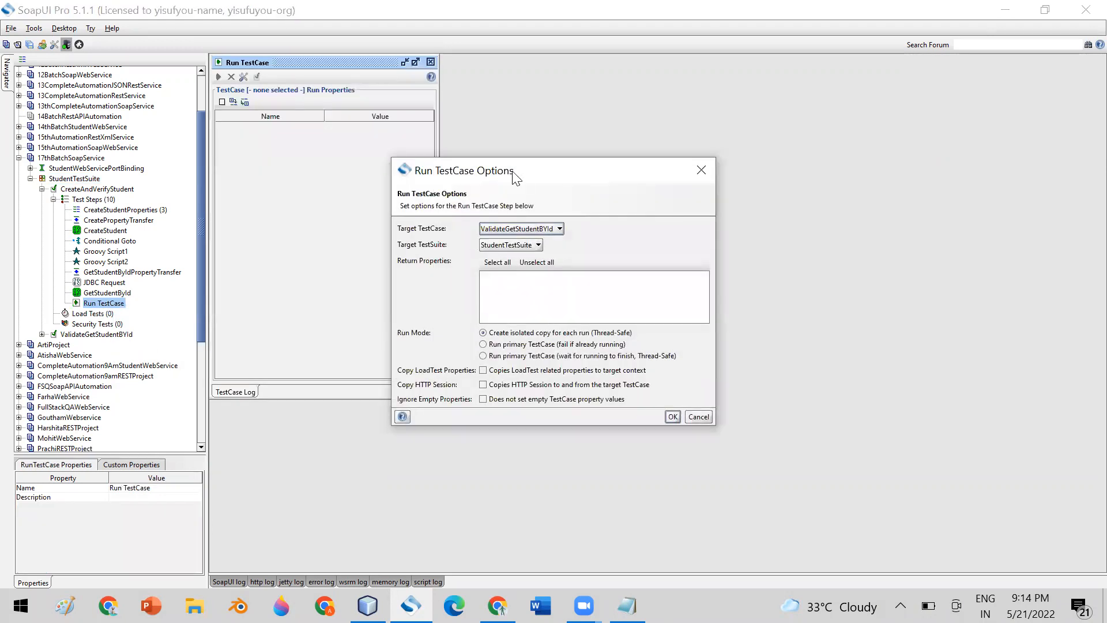
left_click_drag(517, 179, 347, 78)
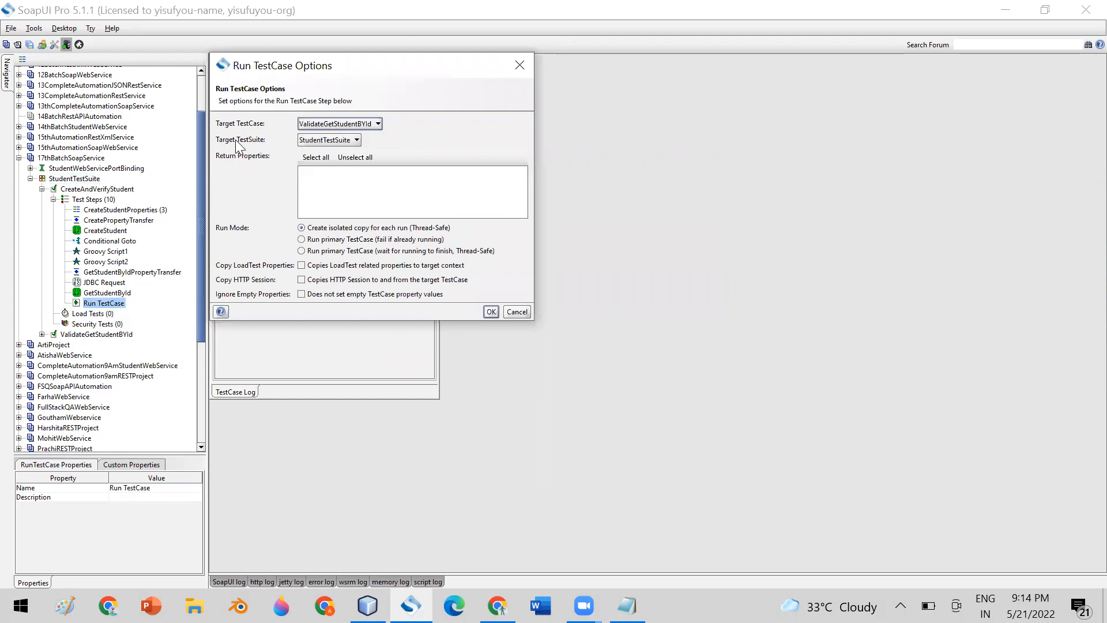
left_click(490, 312)
left_click(431, 61)
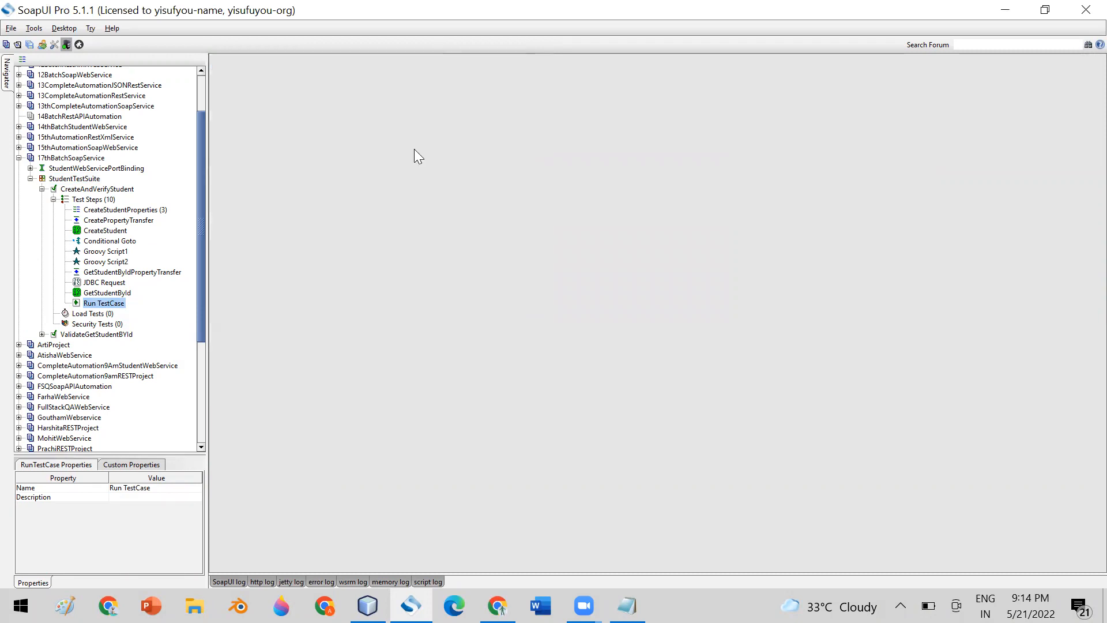
double_click(84, 190)
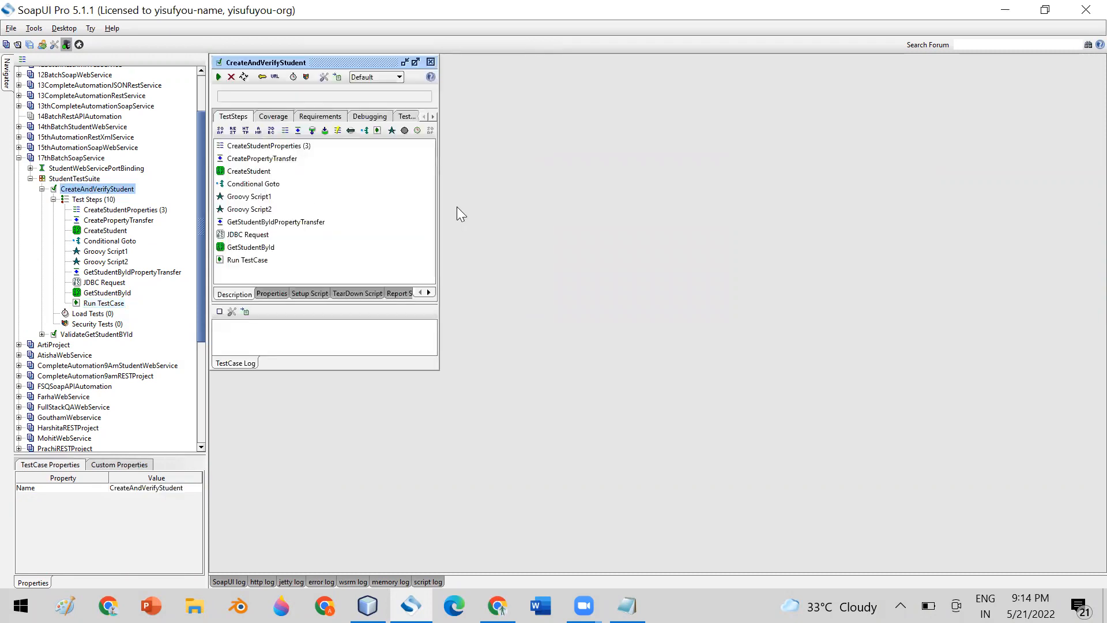
Enlarge the CreateAndVerifyStudent editor and run the test case.
left_click_drag(429, 371, 733, 407)
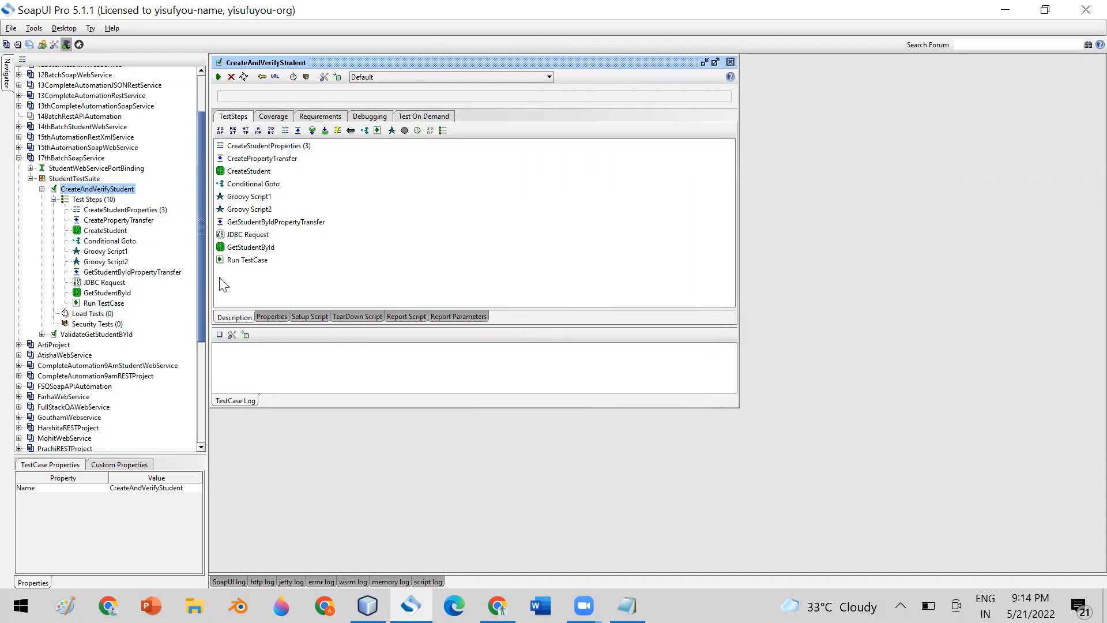
left_click(231, 264)
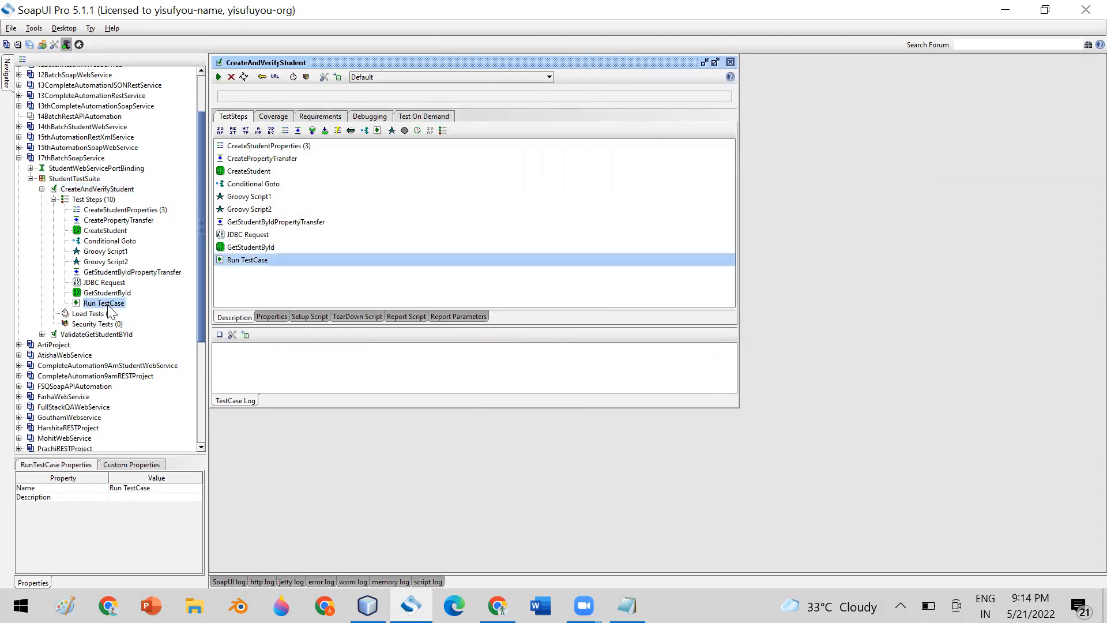
left_click(107, 335)
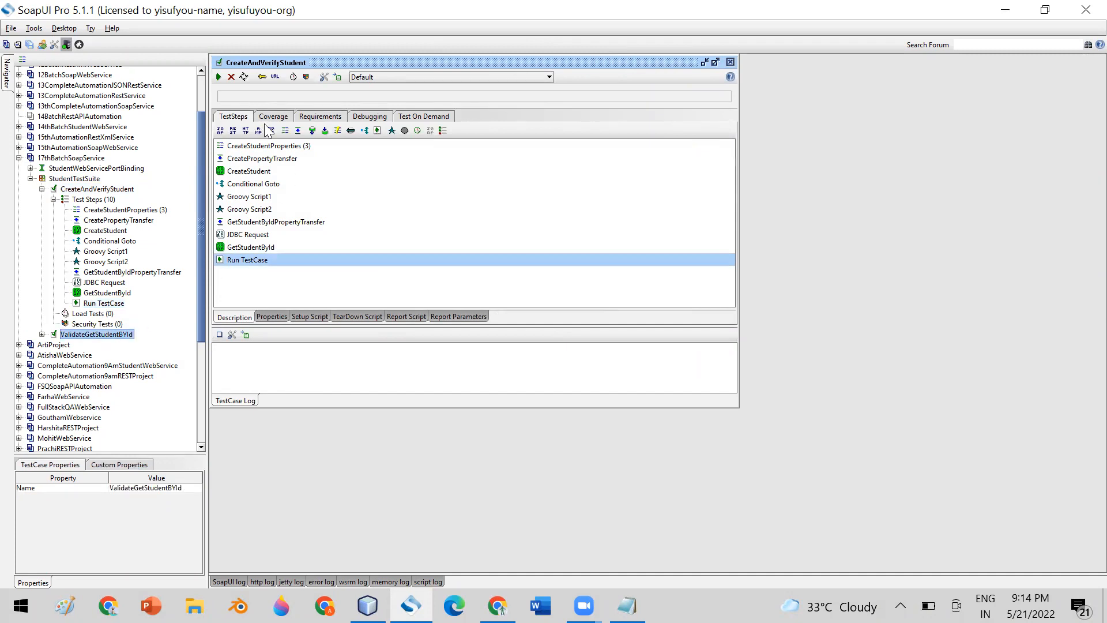
left_click(218, 76)
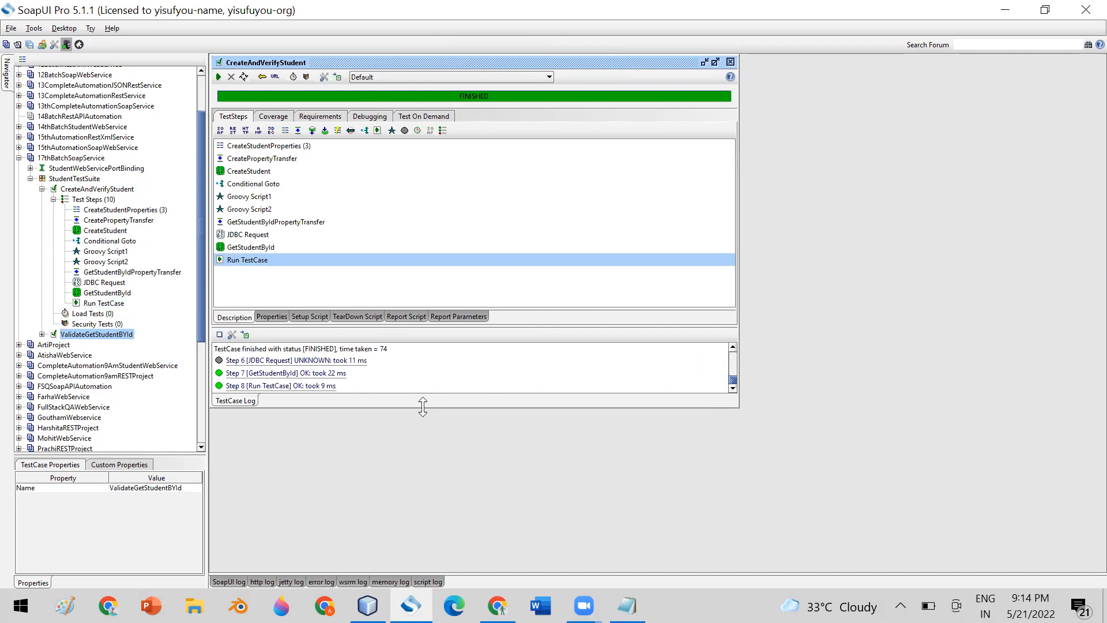
Expand the TestCase Log to review the FINISHED run, then close the editor.
left_click_drag(421, 407, 424, 482)
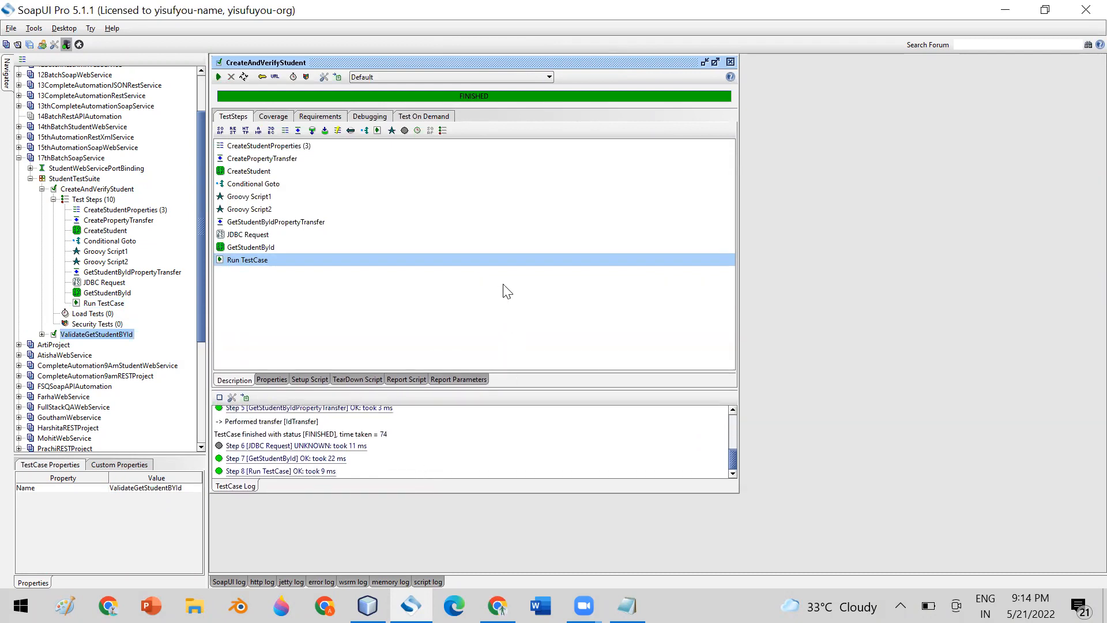
left_click_drag(516, 389, 492, 285)
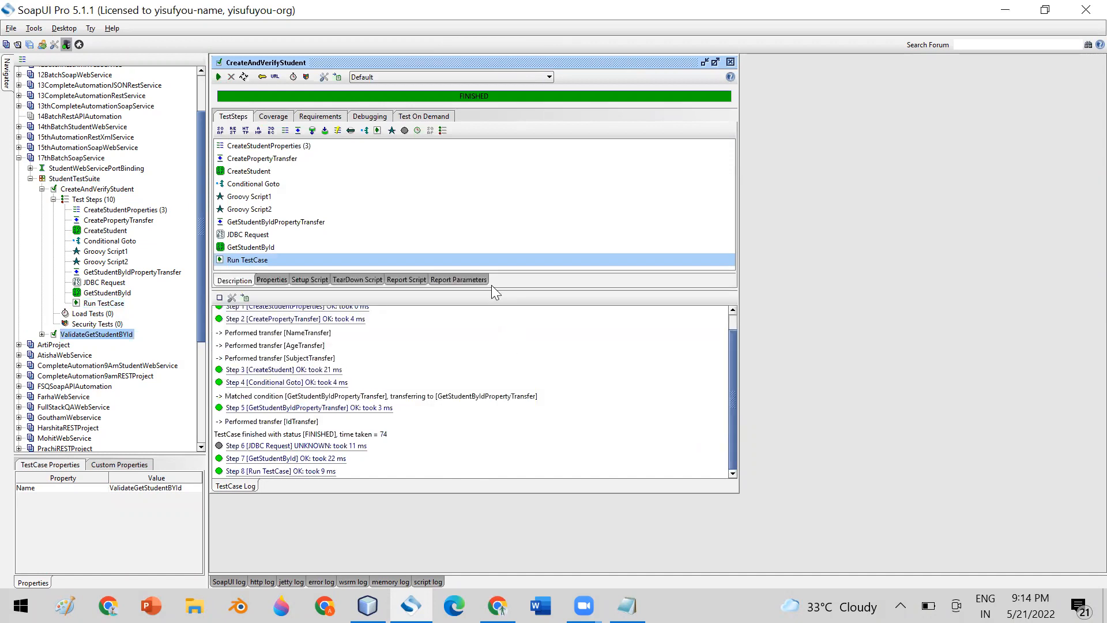
left_click(78, 193)
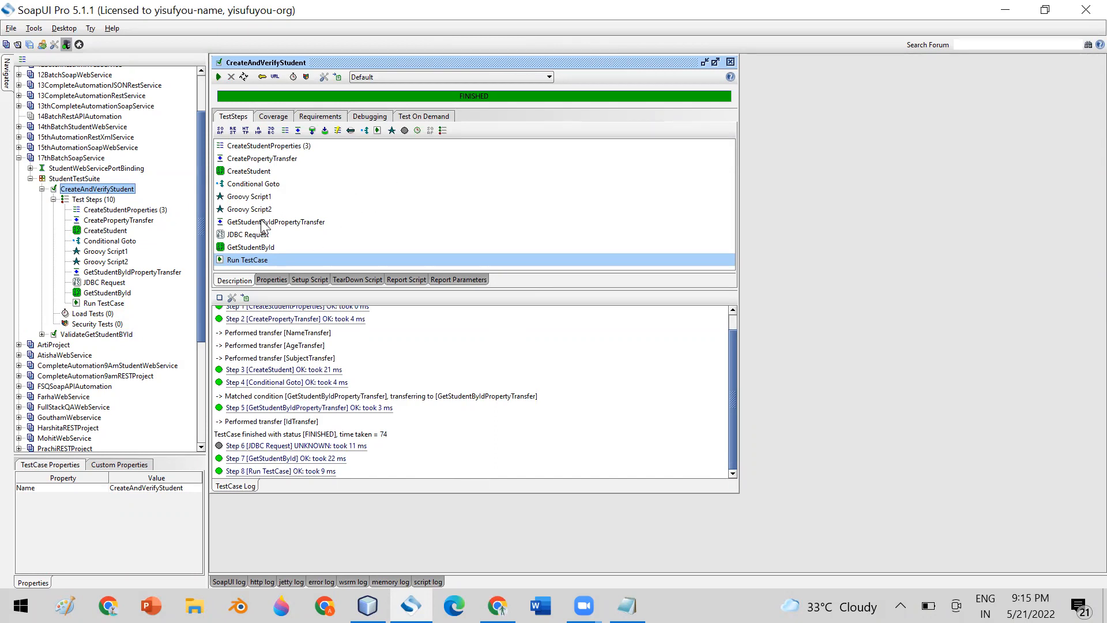
left_click_drag(735, 373, 735, 396)
left_click(731, 63)
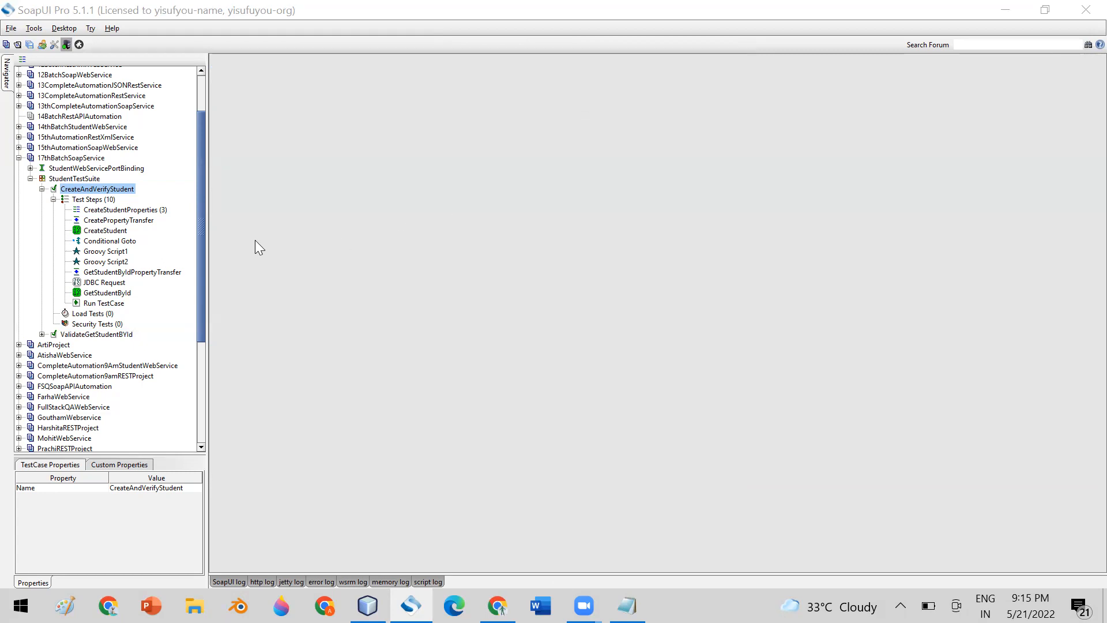
Delete the Run TestCase step from CreateAndVerifyStudent.
left_click(95, 304)
right_click(94, 305)
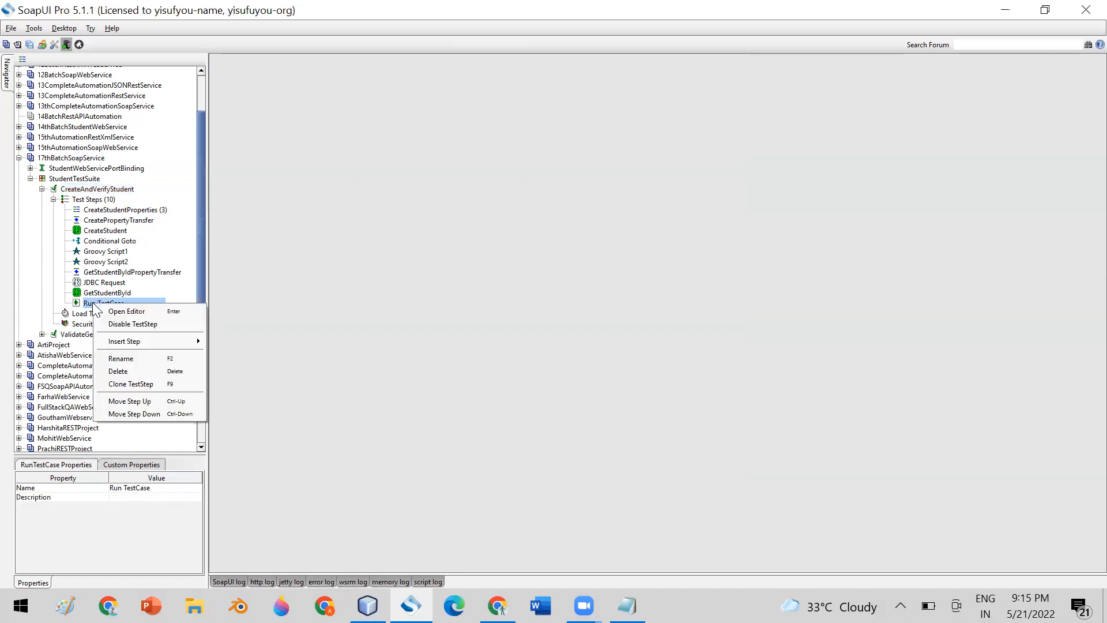
left_click(129, 371)
left_click(533, 315)
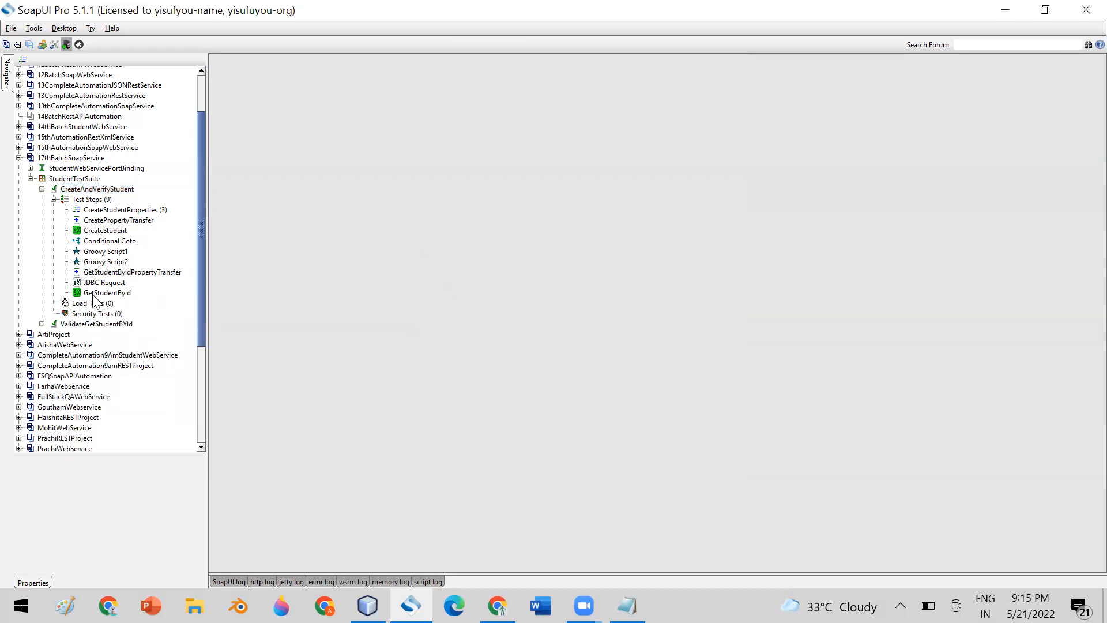
Add a Run TestCase step to ValidateGetStudentBYId targeting CreateAndVerifyStudent in StudentTestSuite.
left_click(88, 325)
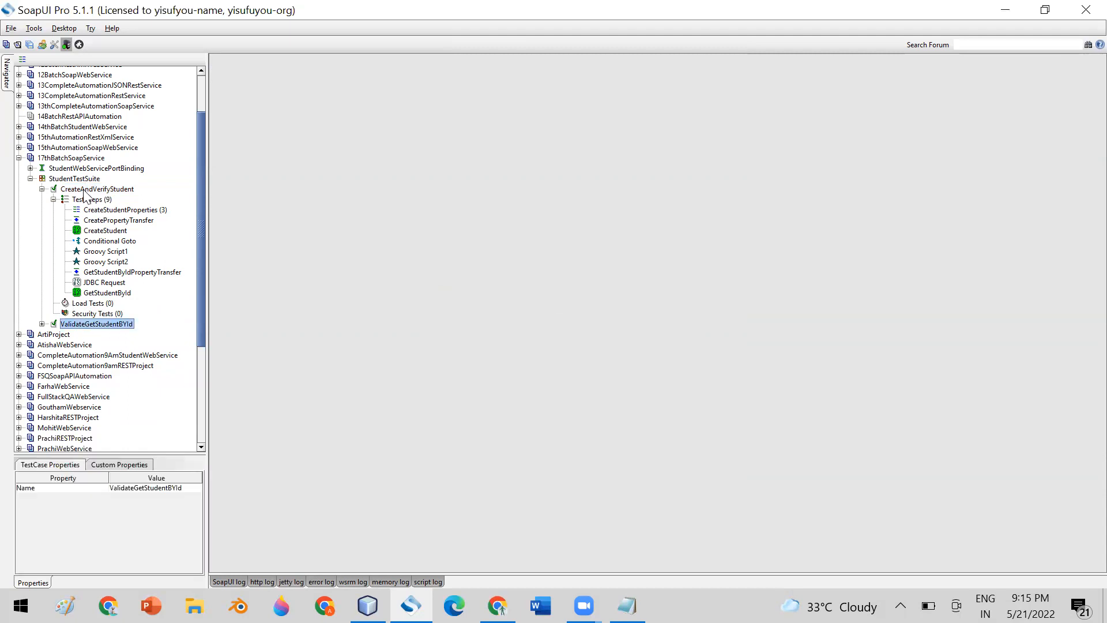
left_click(88, 190)
left_click(42, 324)
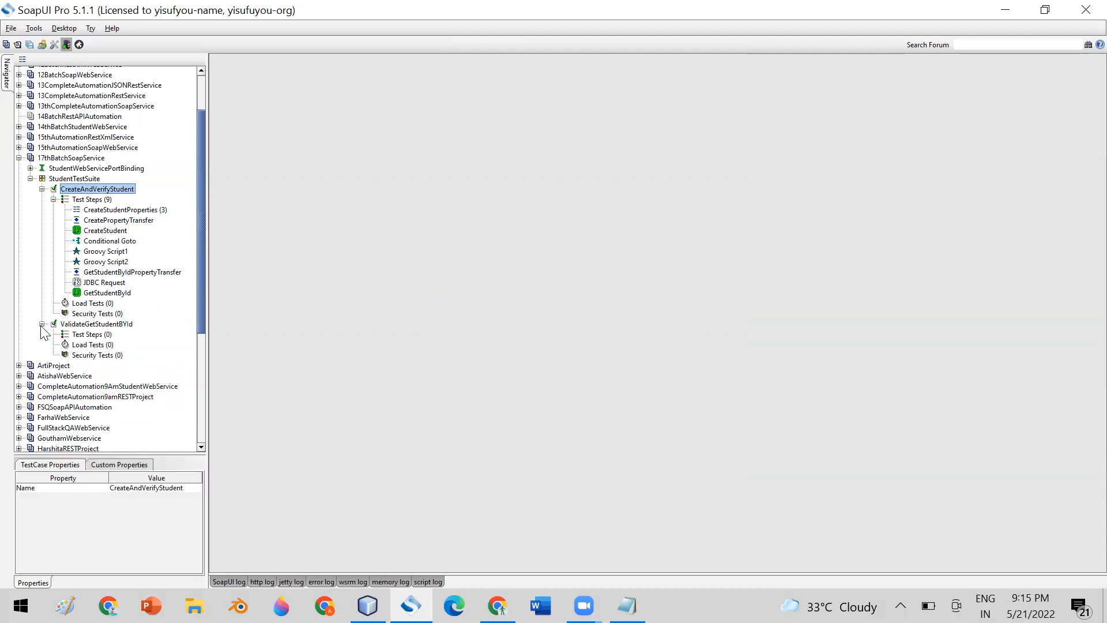
right_click(91, 334)
mouse_move(195, 352)
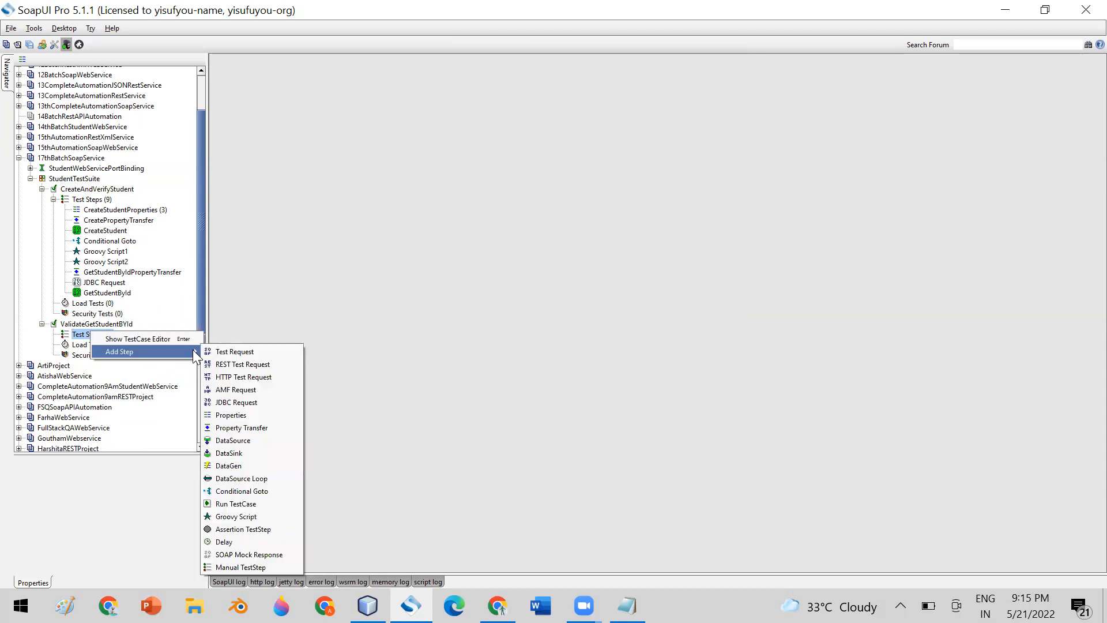
left_click(251, 504)
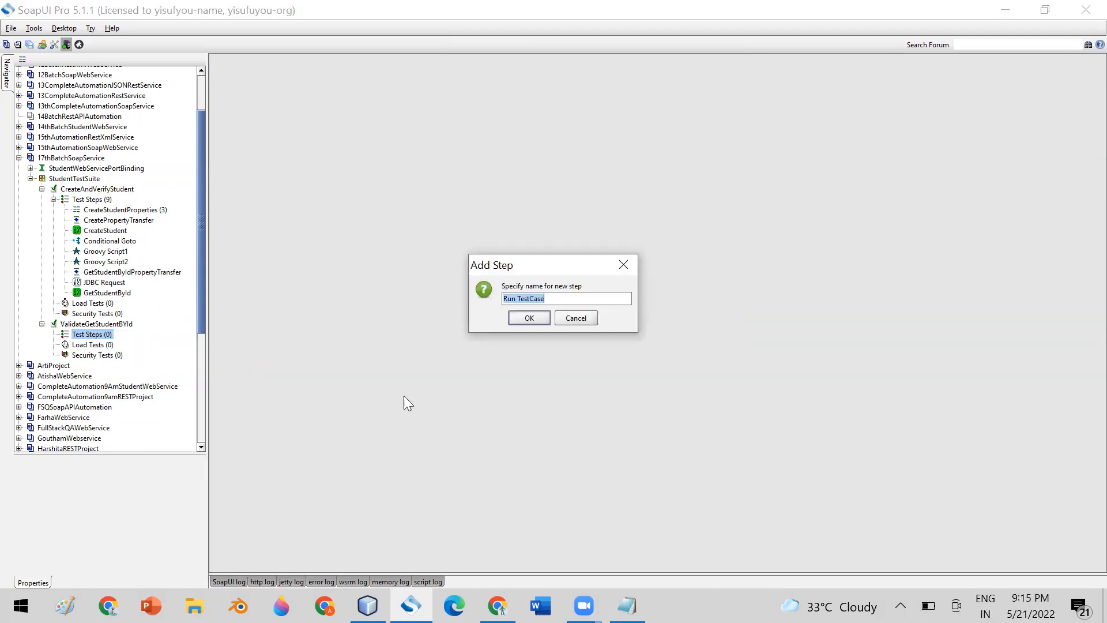
left_click(526, 318)
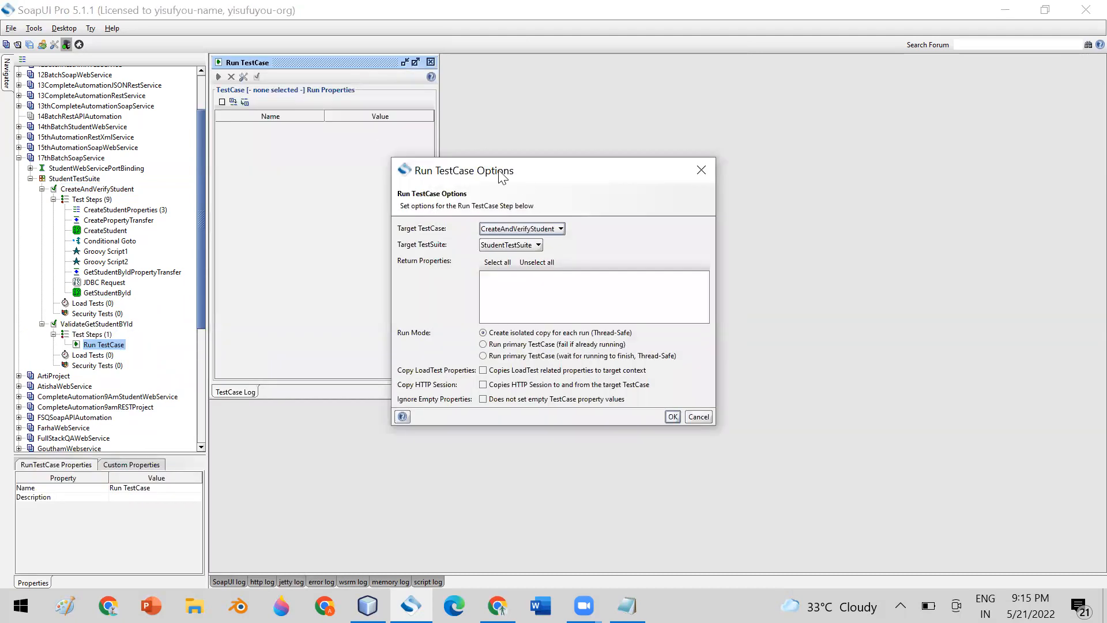
left_click(539, 348)
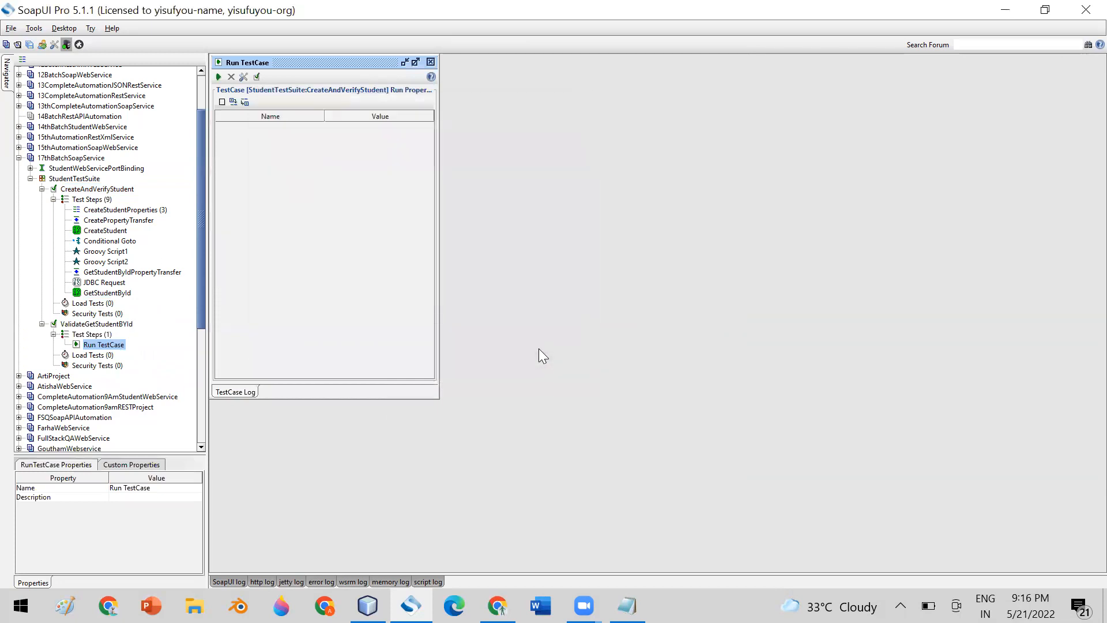
Open the ValidateGetStudentBYId test case editor and run it.
left_click(92, 179)
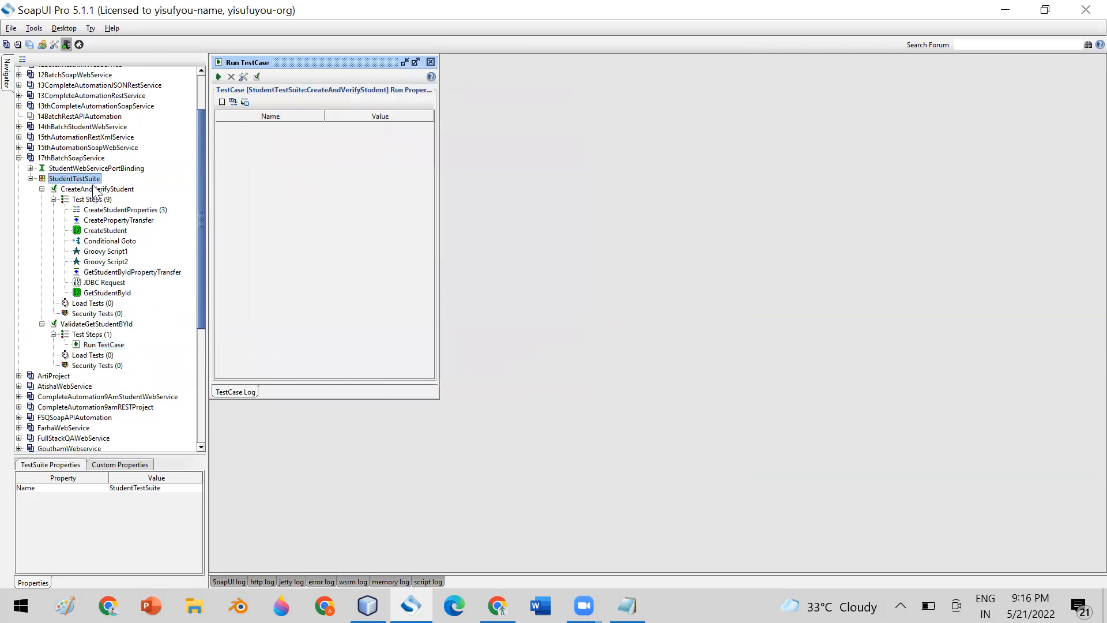
left_click(89, 325)
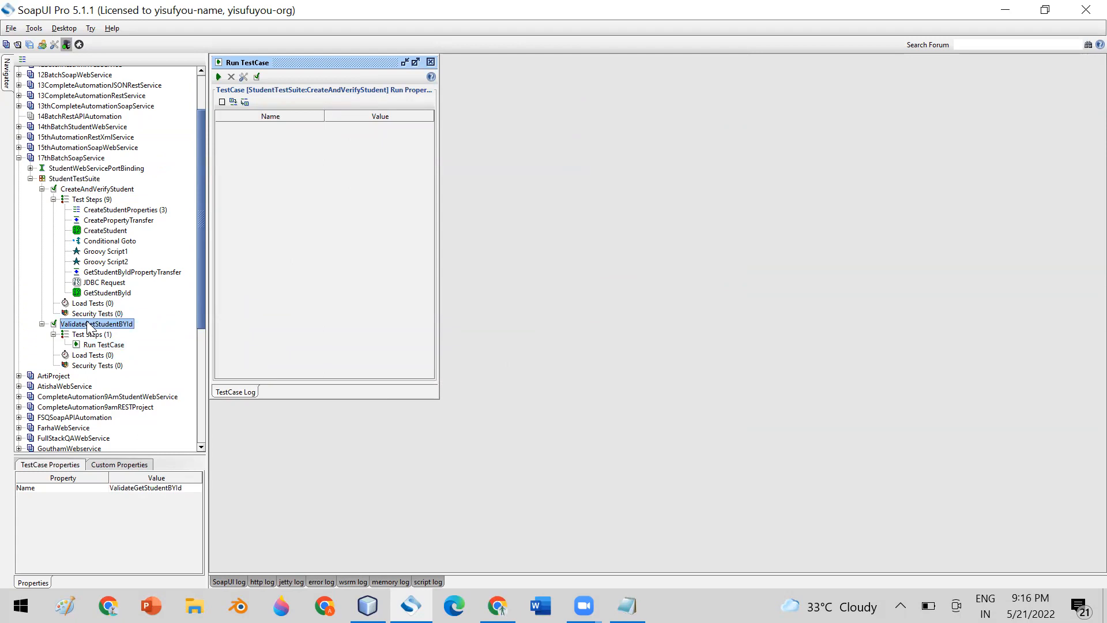
double_click(89, 325)
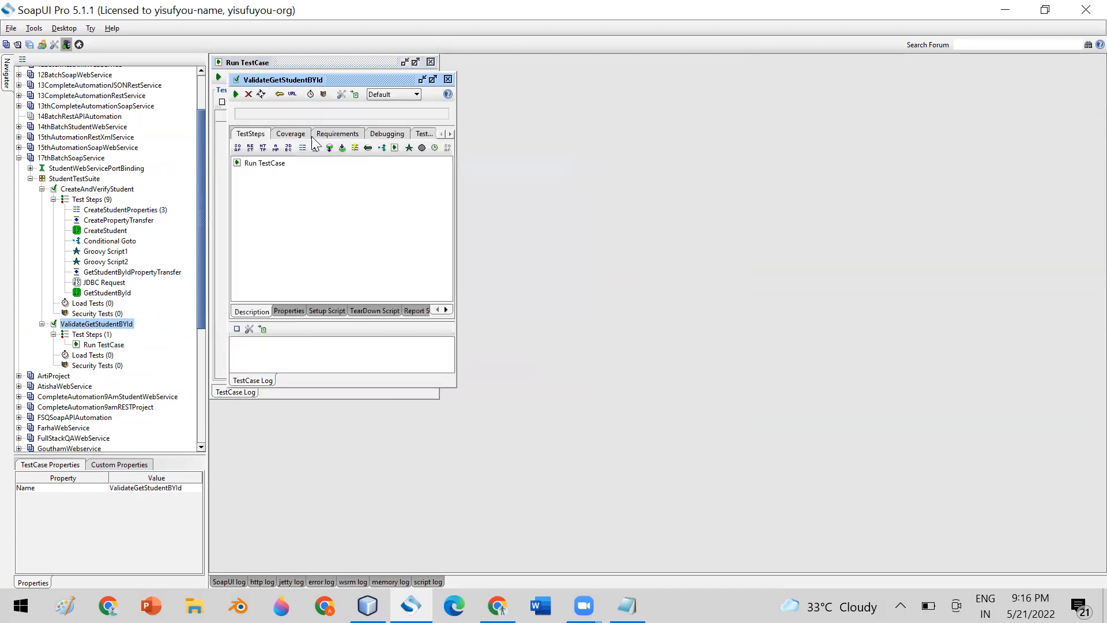
left_click(236, 94)
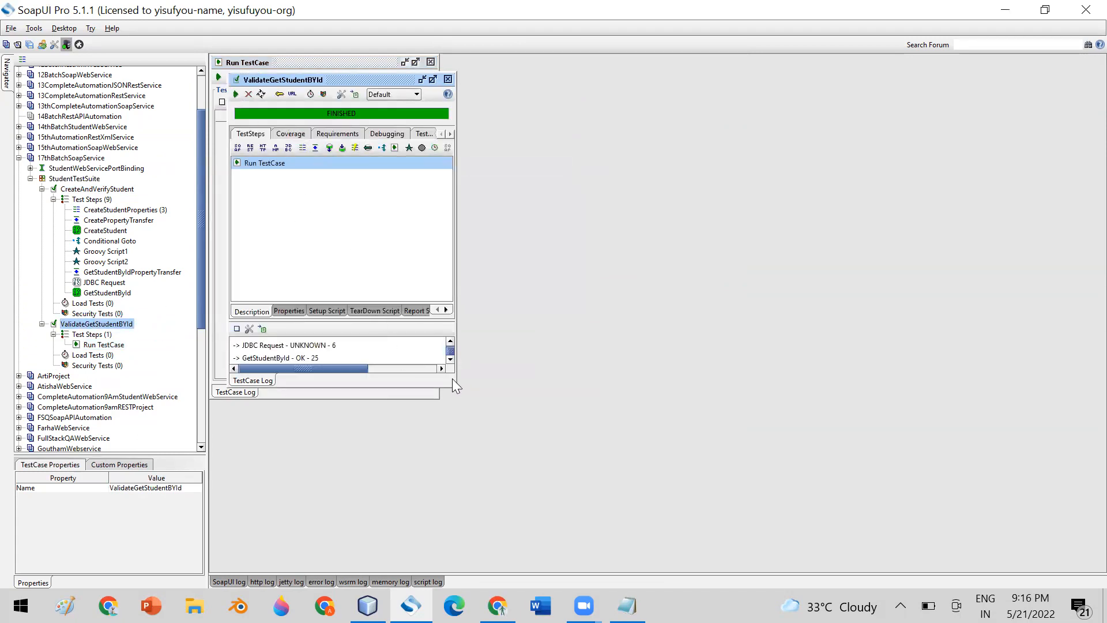
Expand the log to confirm the run finished in 73 ms, then close the editor.
left_click_drag(456, 387, 704, 540)
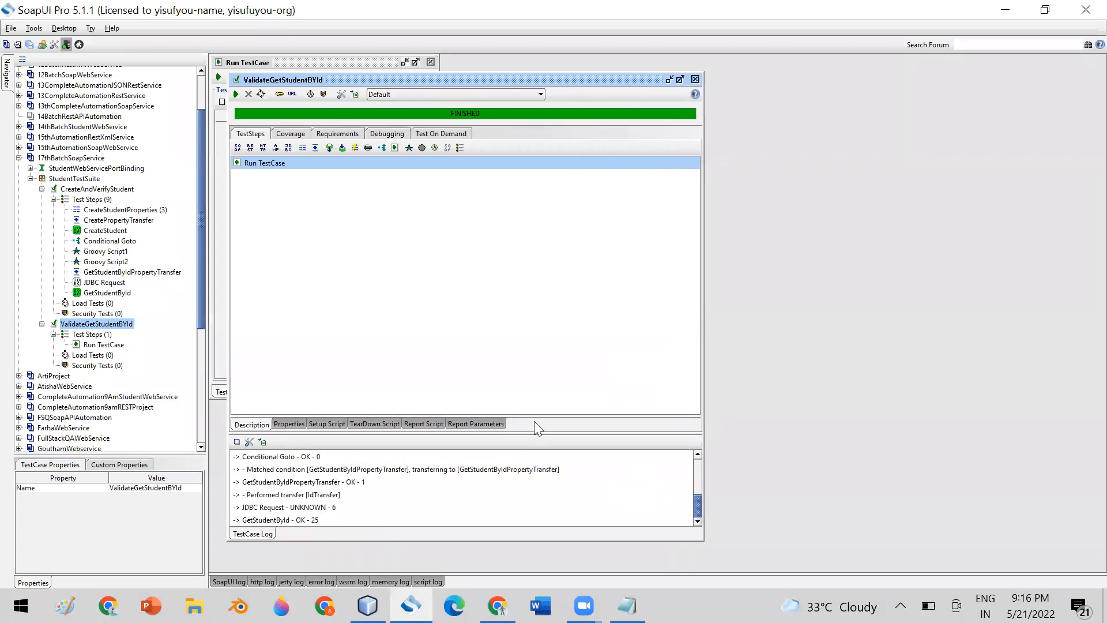
left_click_drag(534, 416, 501, 224)
left_click_drag(400, 433, 401, 247)
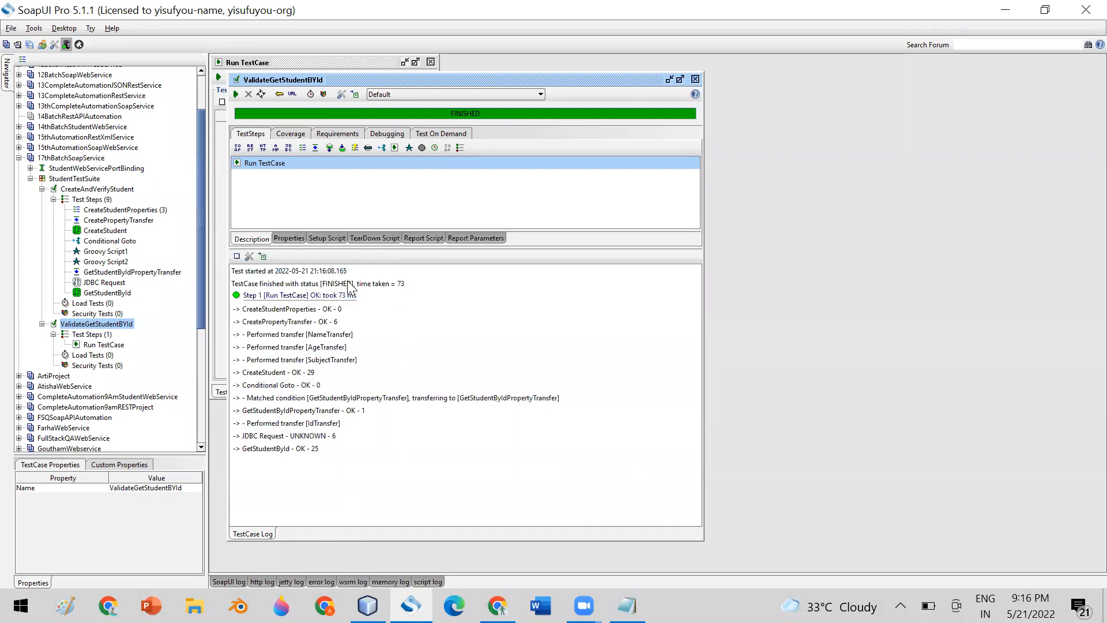
left_click(798, 23)
left_click(695, 79)
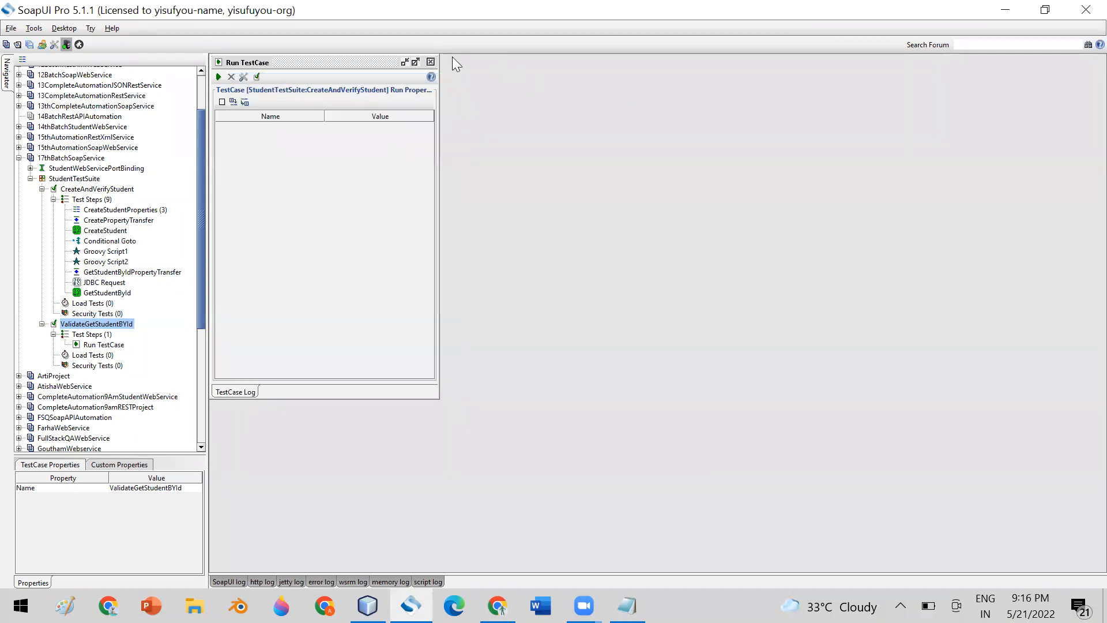
Close the Run TestCase panel, leaving only the StudentTestSuite project tree.
left_click(430, 62)
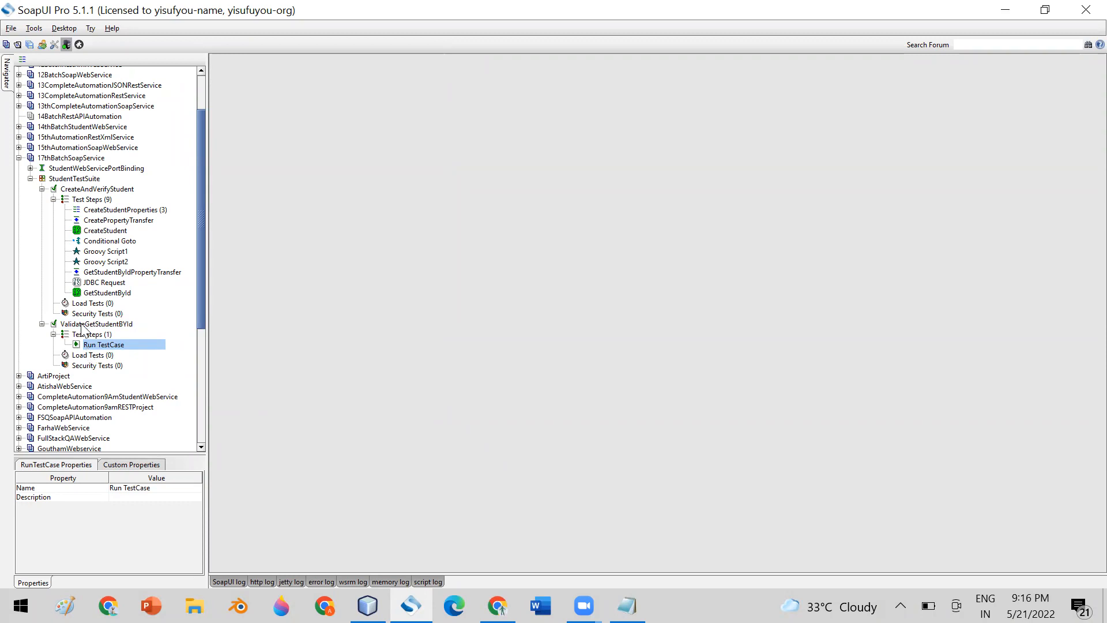
left_click(78, 190)
left_click(72, 325)
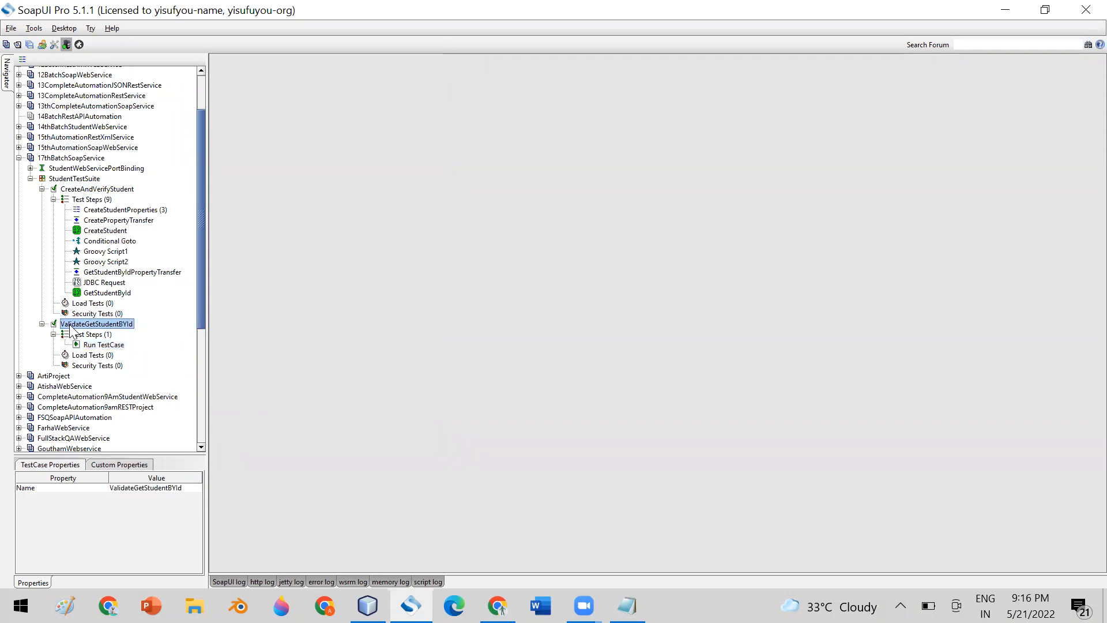
left_click(70, 180)
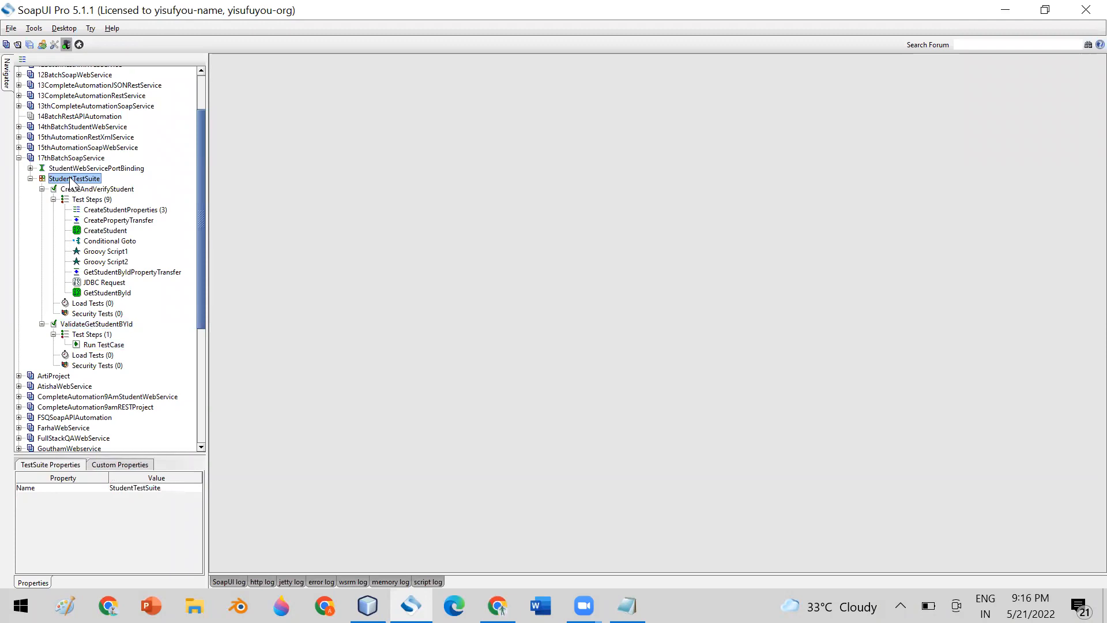
Show the Add Step type list for CreateAndVerifyStudent's Test Steps.
left_click(84, 200)
right_click(83, 199)
mouse_move(176, 227)
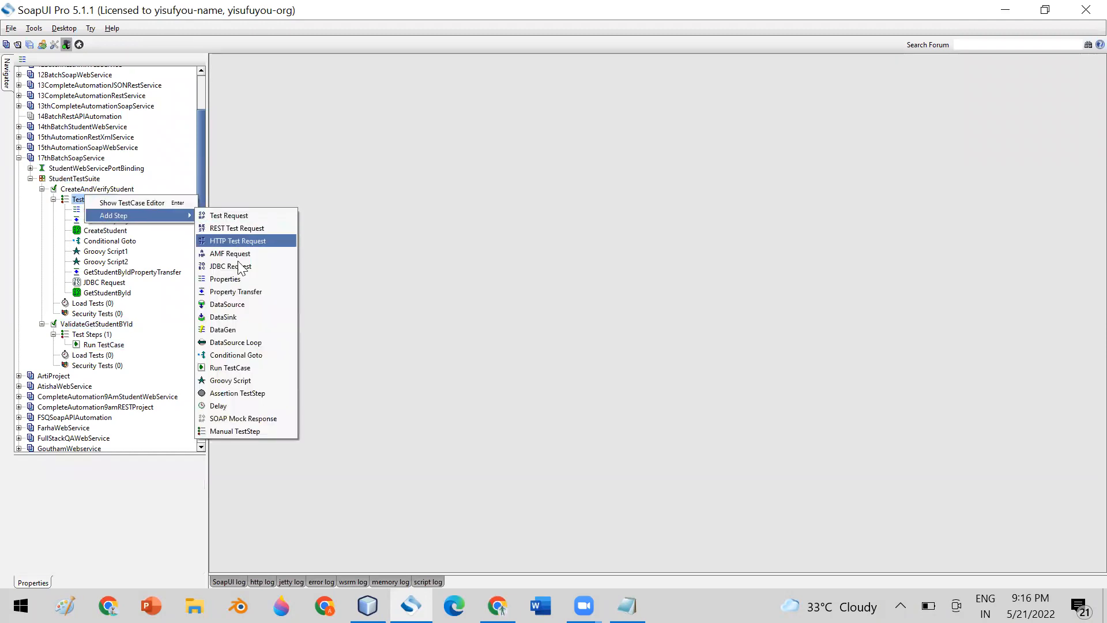
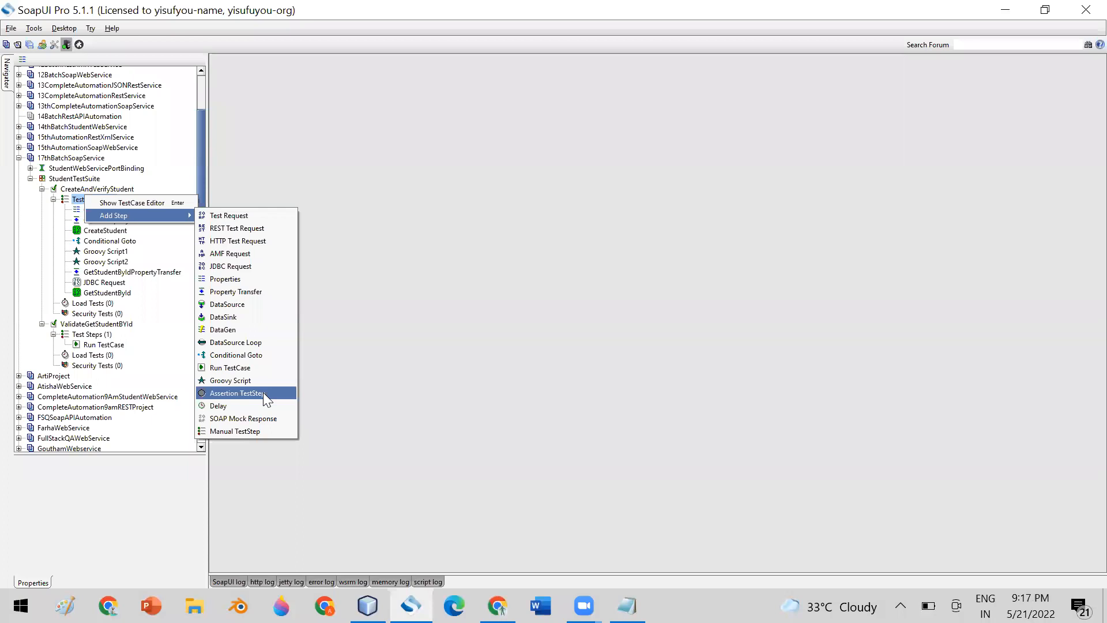
Dismiss the Add Step menu without adding a step and view CreateStudent's properties.
left_click(427, 311)
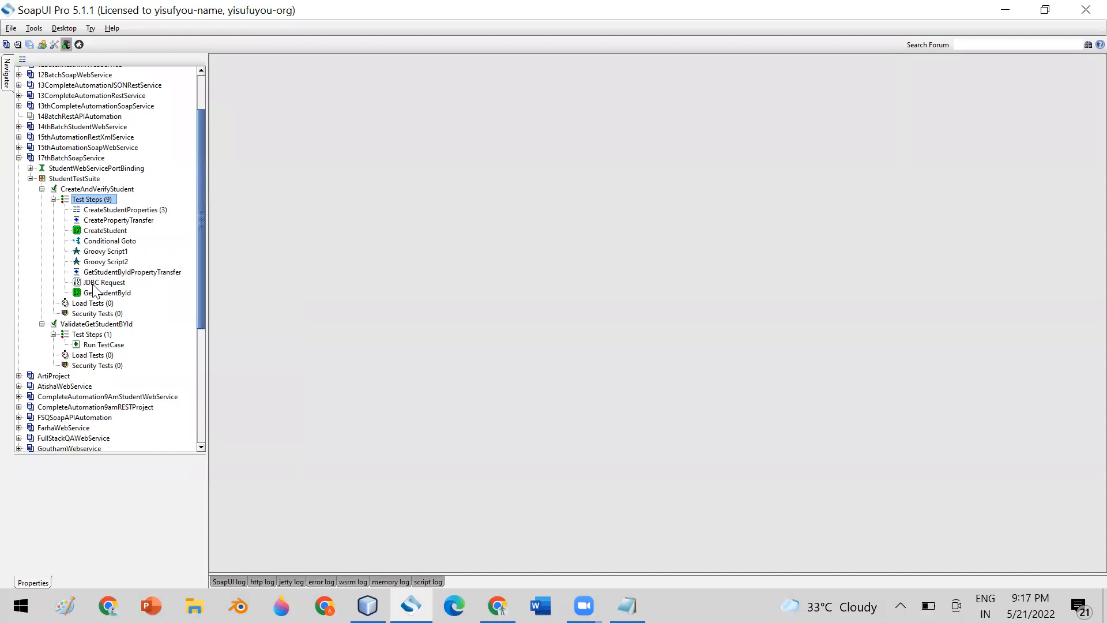
left_click(104, 231)
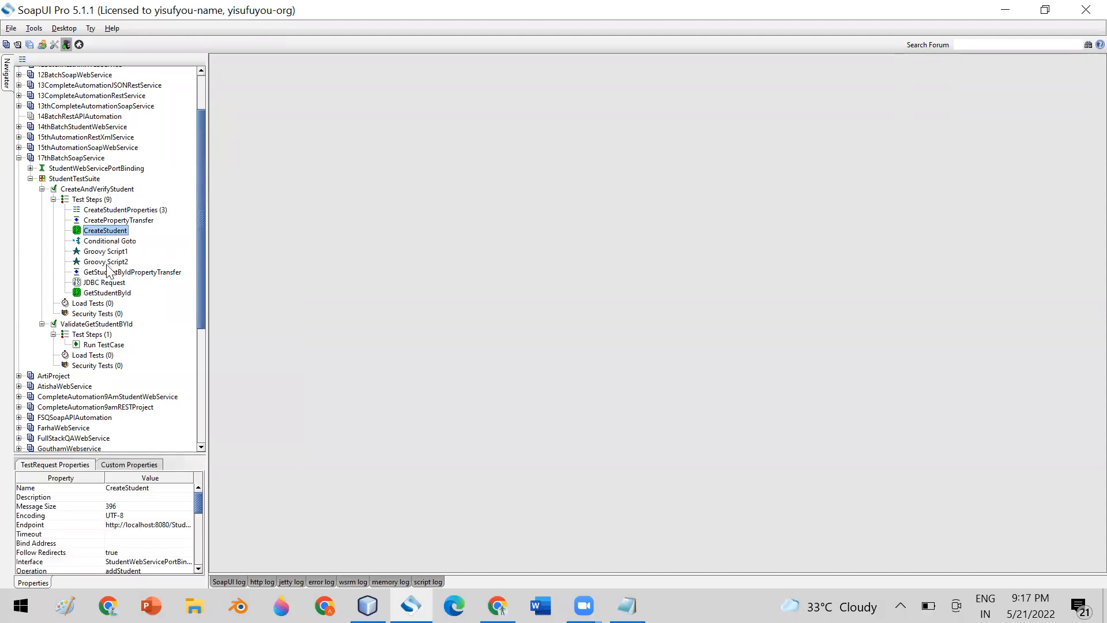
left_click(105, 294)
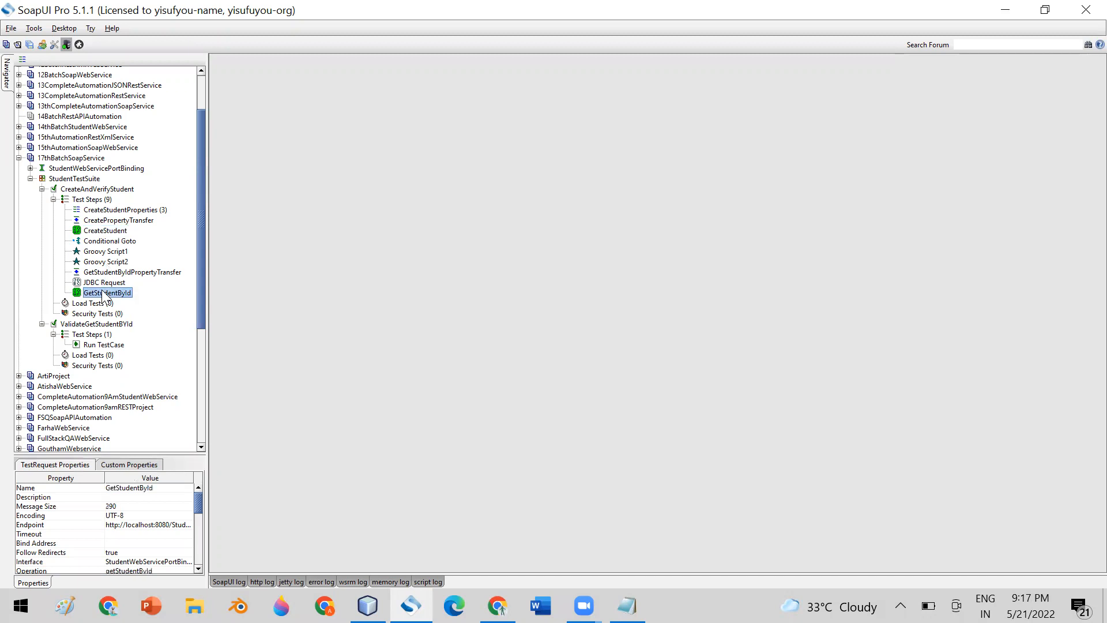
double_click(104, 294)
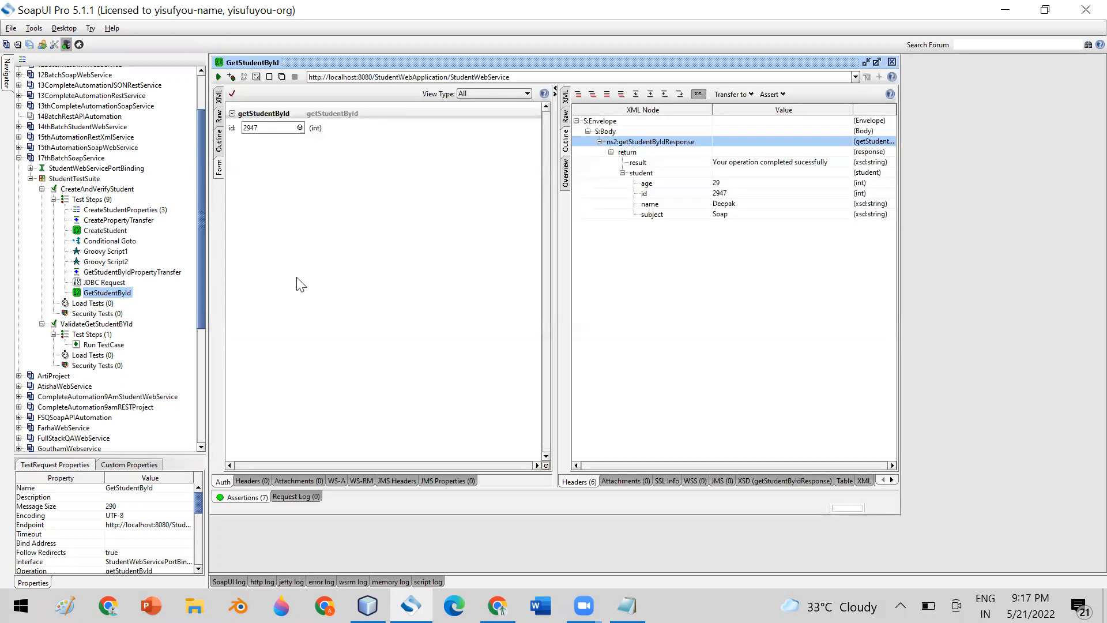
left_click(245, 497)
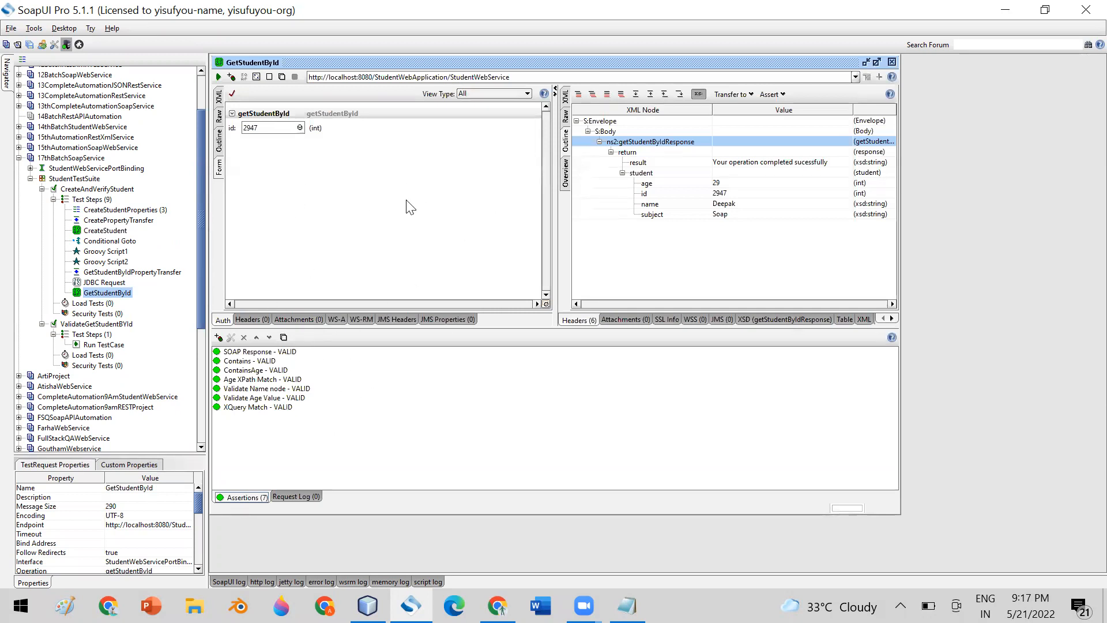
left_click(892, 63)
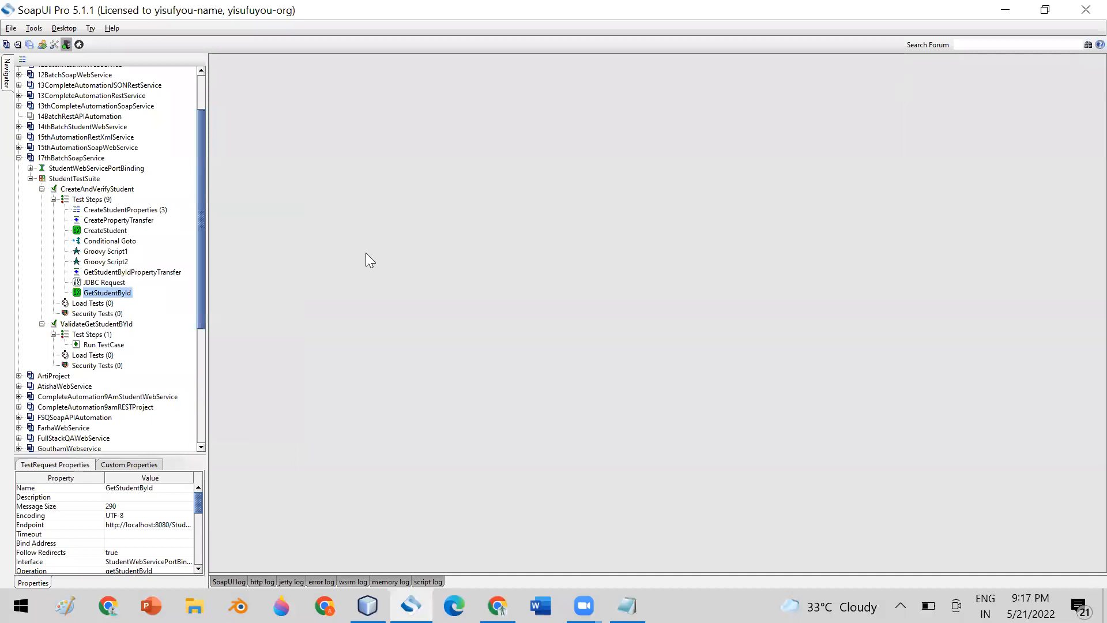
left_click(95, 200)
Add an Assertion TestStep, keeping its default name, to CreateAndVerifyStudent.
right_click(97, 198)
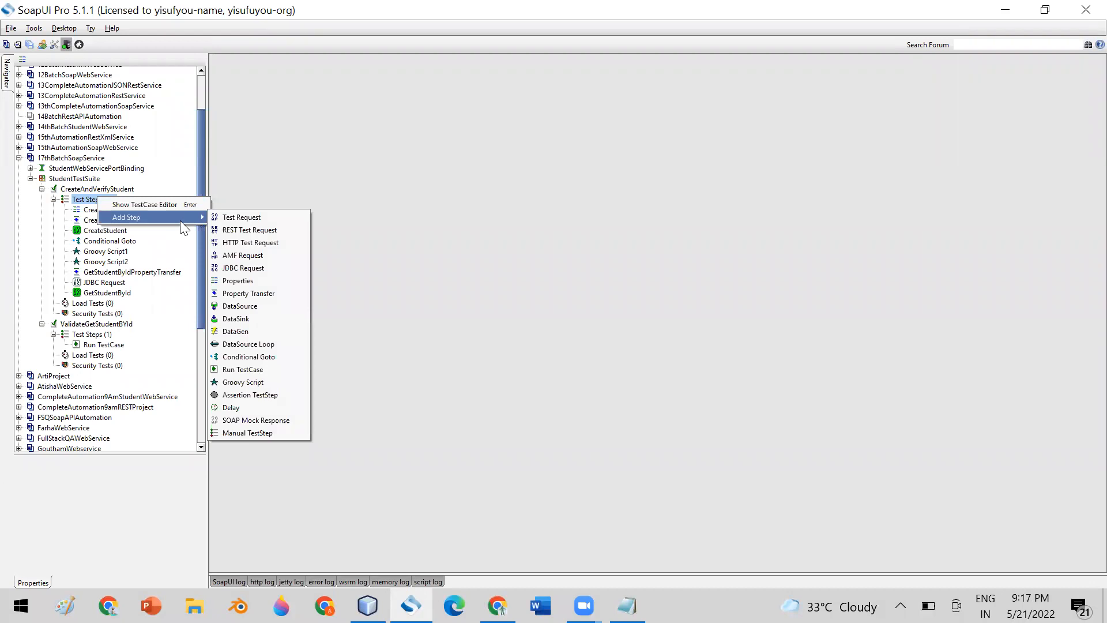
left_click(251, 391)
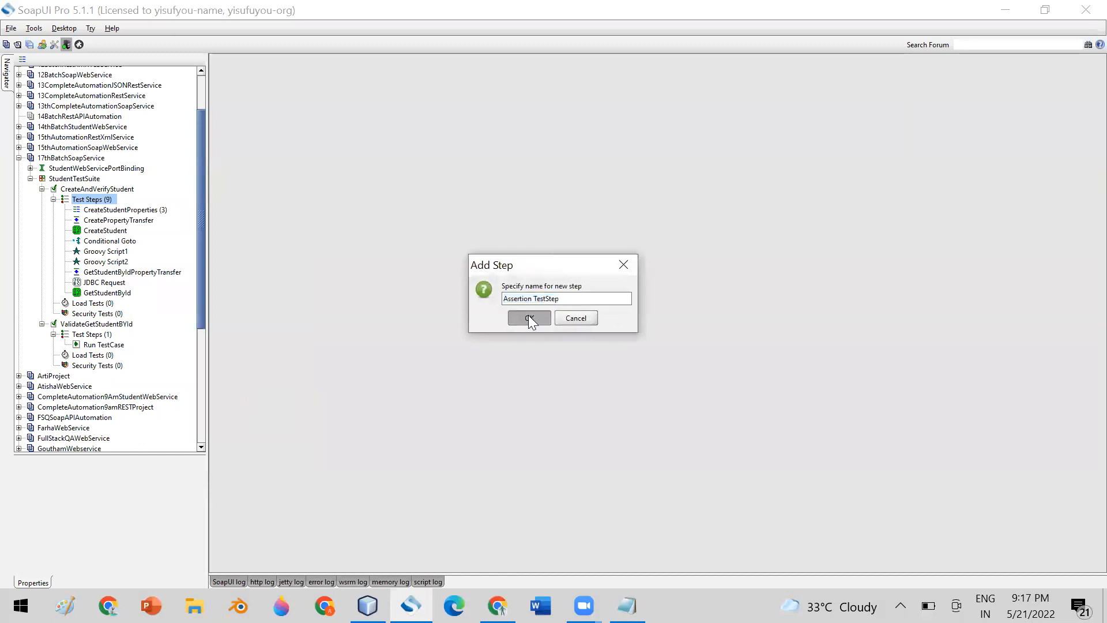
left_click(528, 316)
left_click_drag(346, 63, 497, 99)
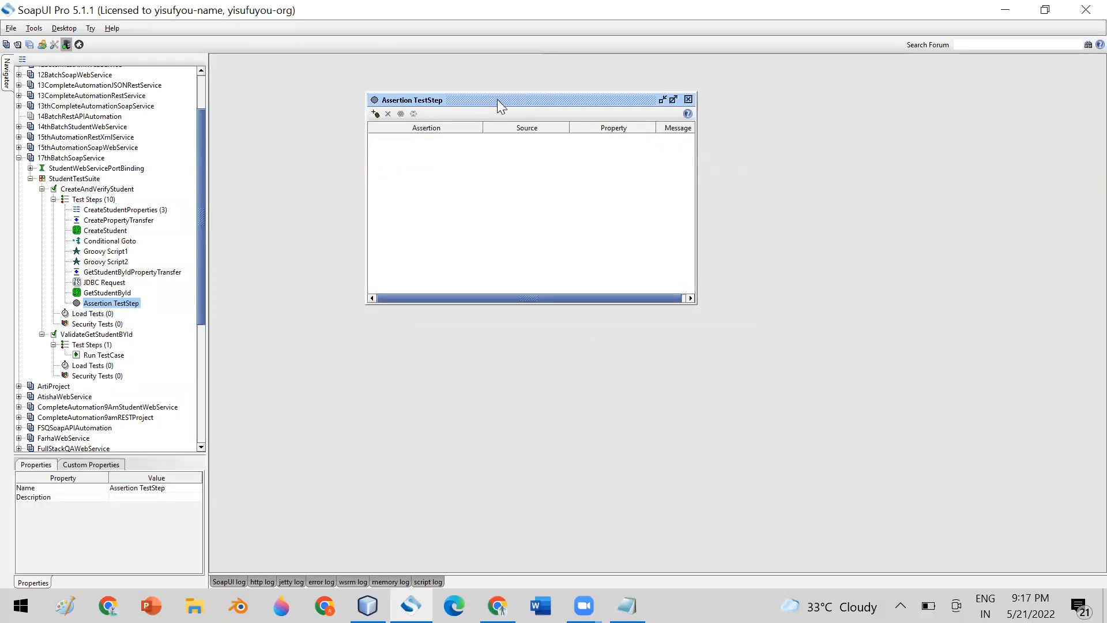
Open the assertion chooser, cancel it without adding an assertion, and close the empty step.
left_click(375, 114)
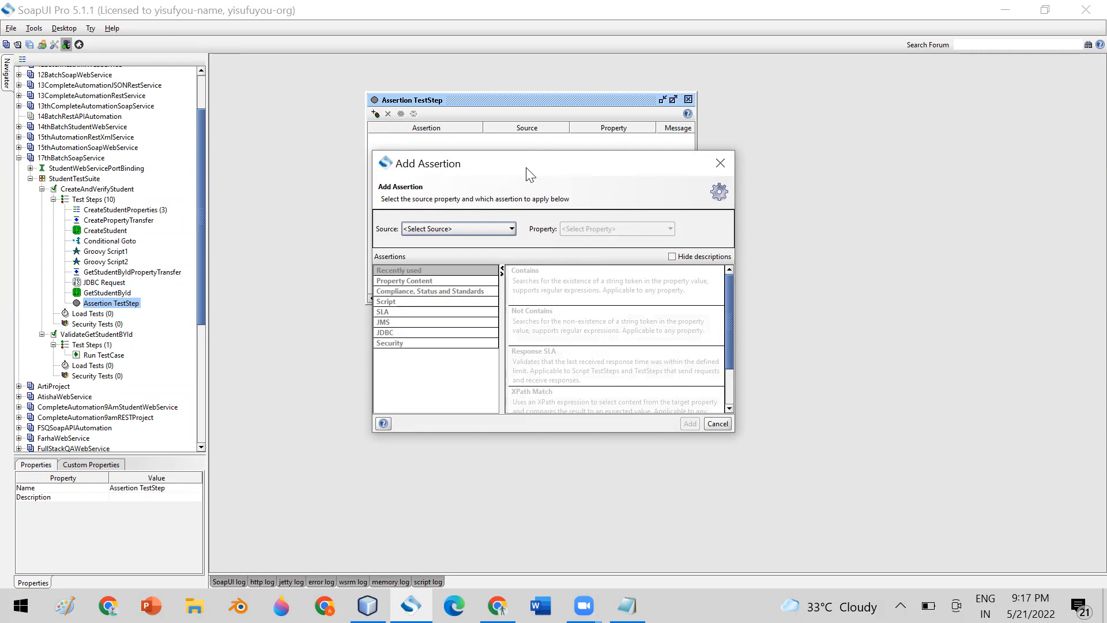
left_click_drag(527, 173, 745, 173)
left_click(939, 163)
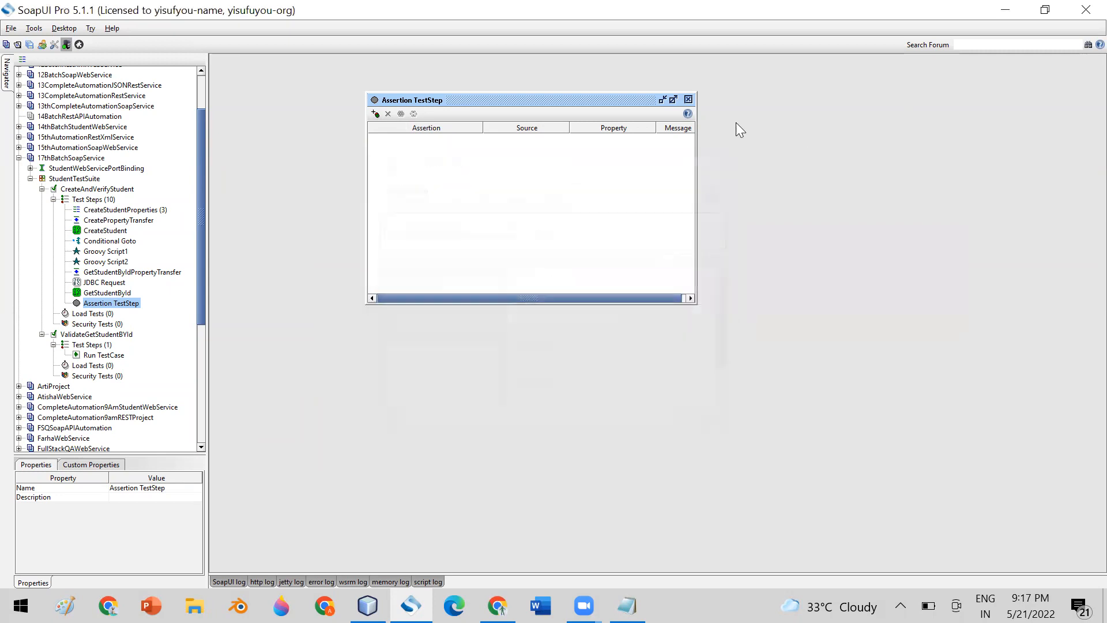
left_click(688, 99)
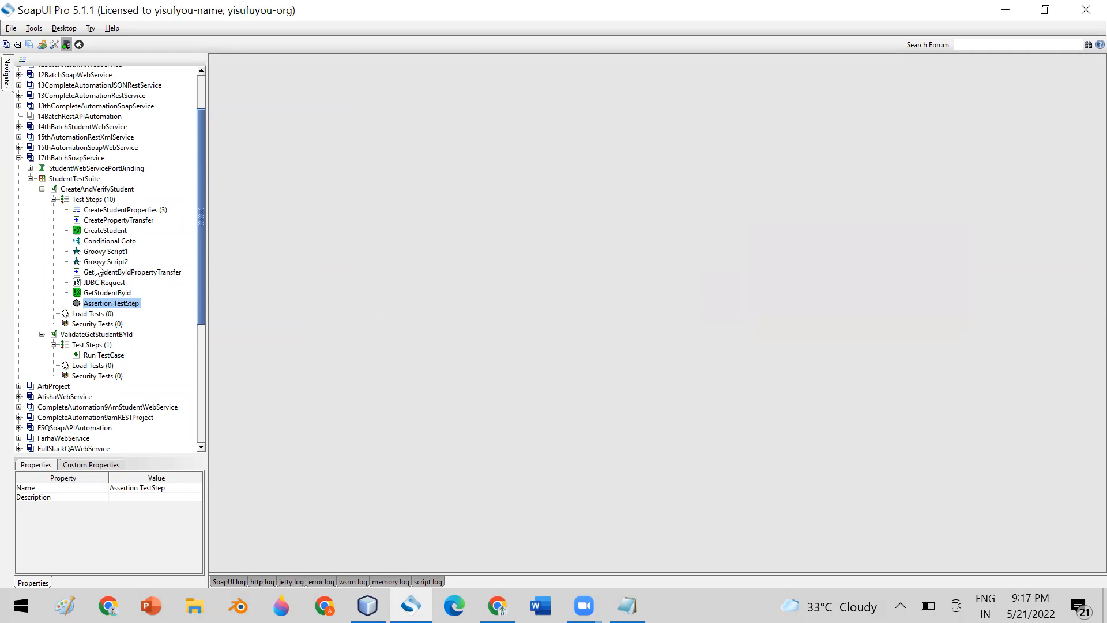
double_click(100, 292)
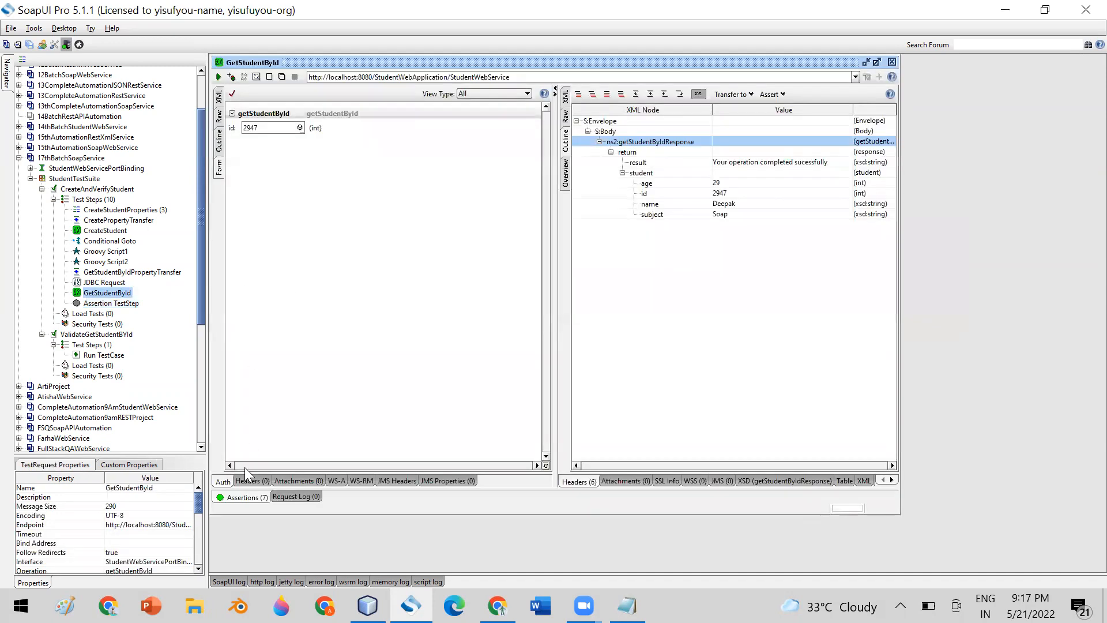
left_click(245, 497)
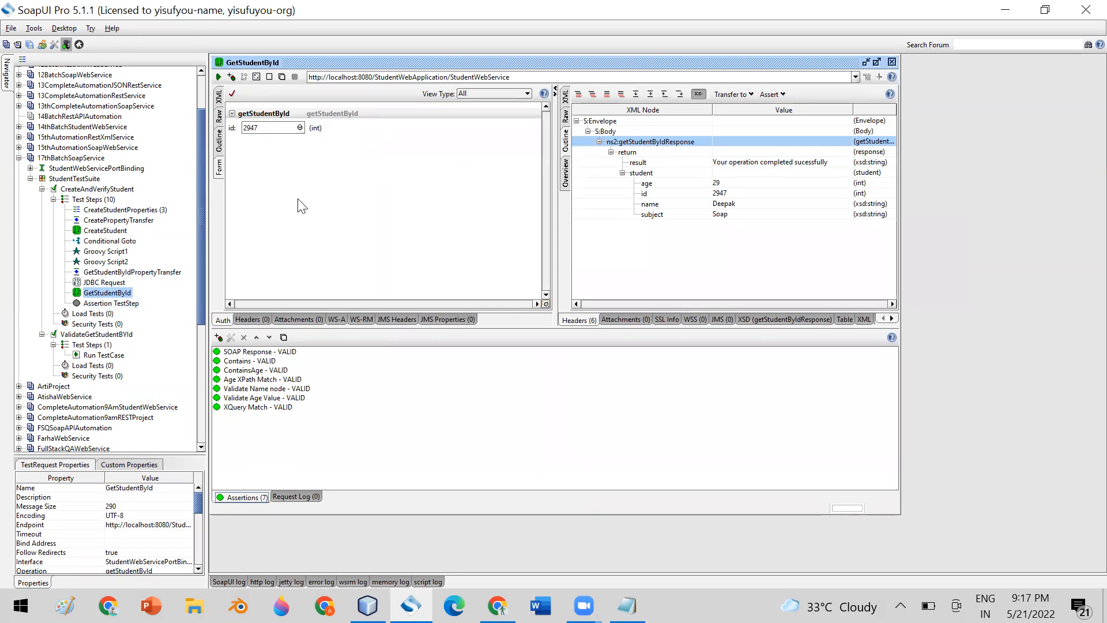
left_click(218, 337)
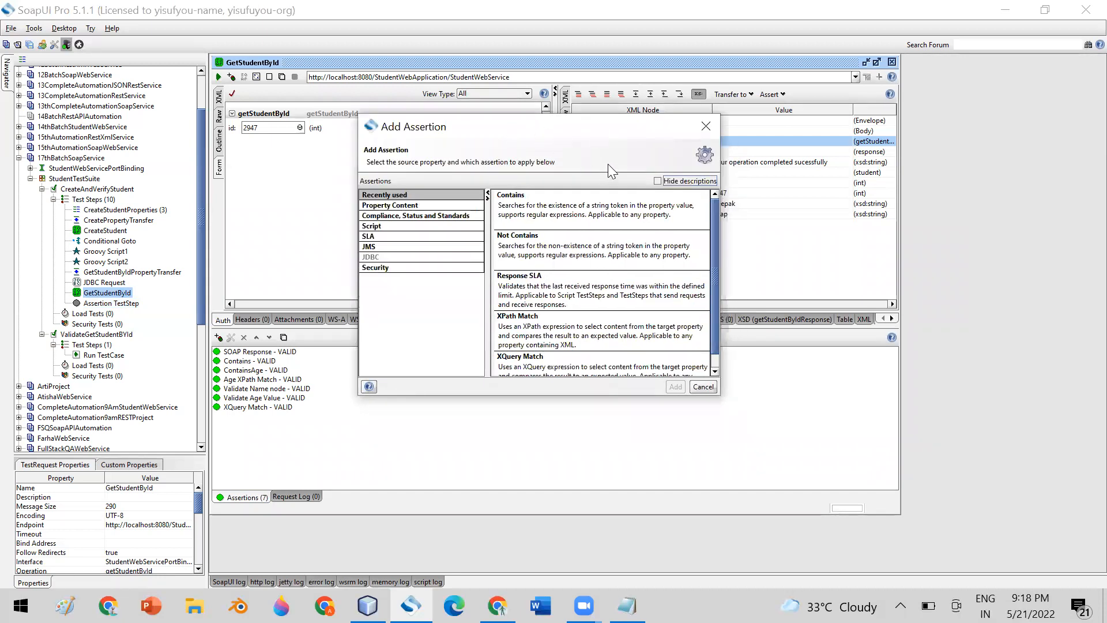
left_click(706, 126)
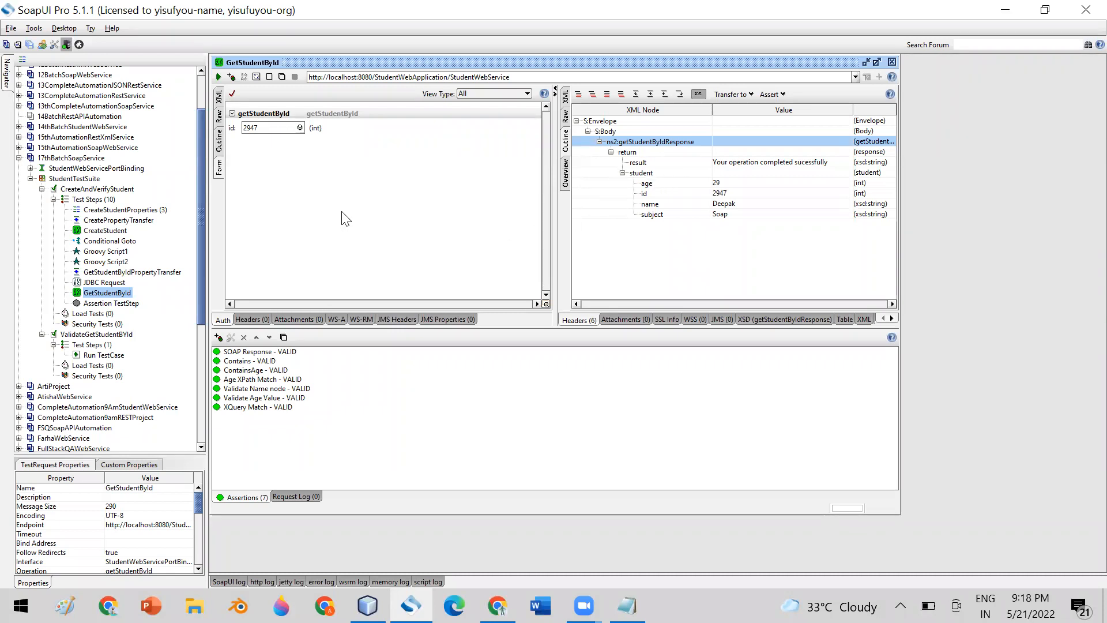
left_click(892, 62)
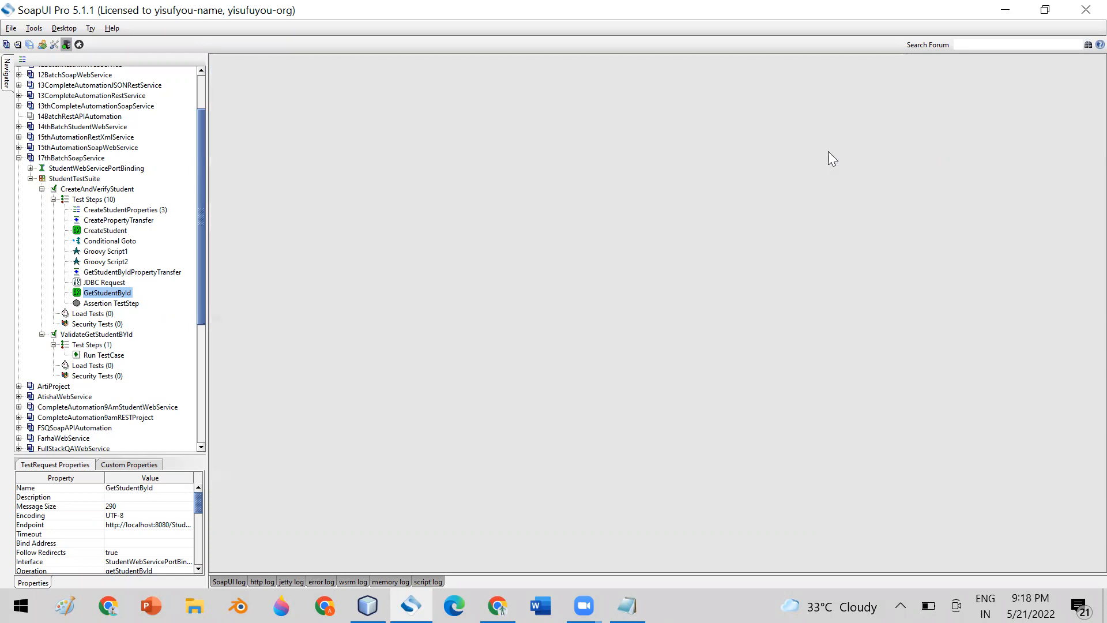
double_click(111, 304)
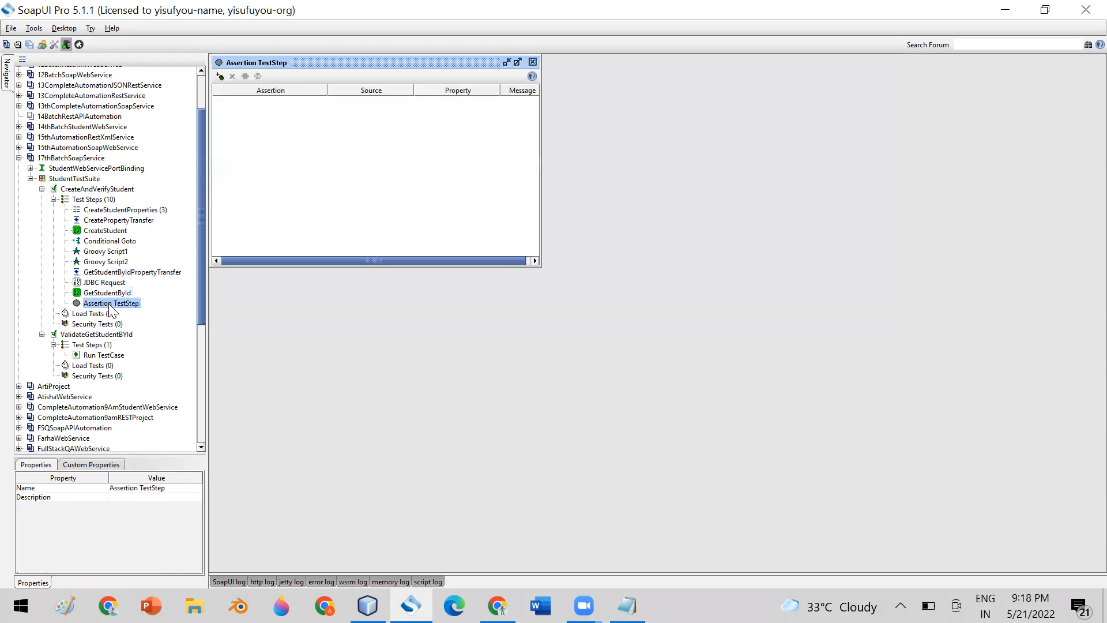
left_click_drag(392, 60, 635, 146)
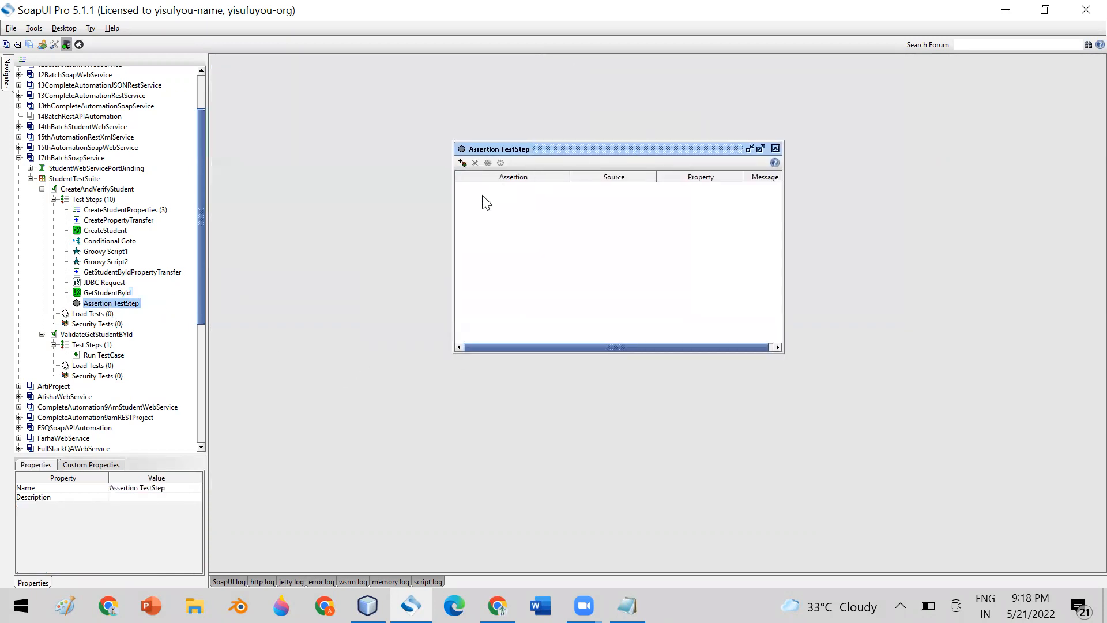
left_click(462, 163)
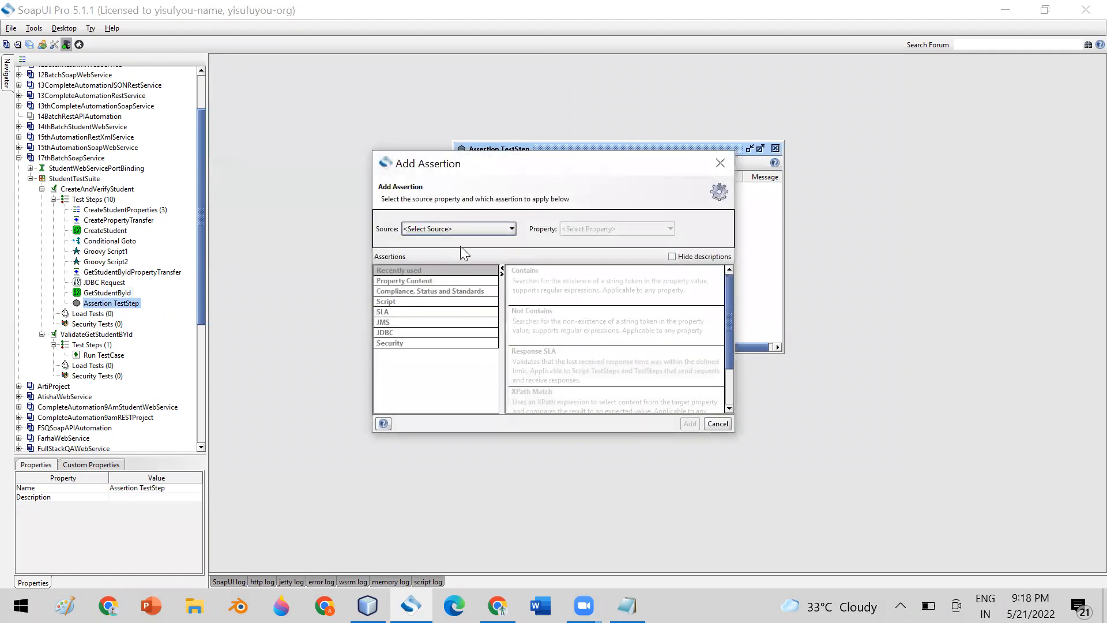
left_click(431, 230)
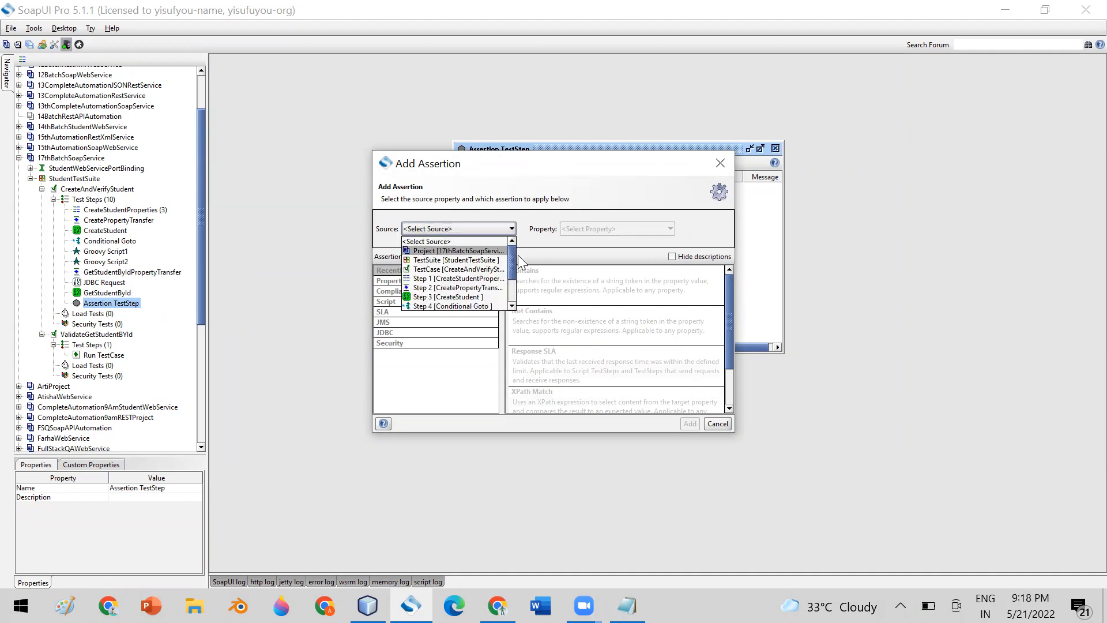
left_click_drag(512, 264, 514, 289)
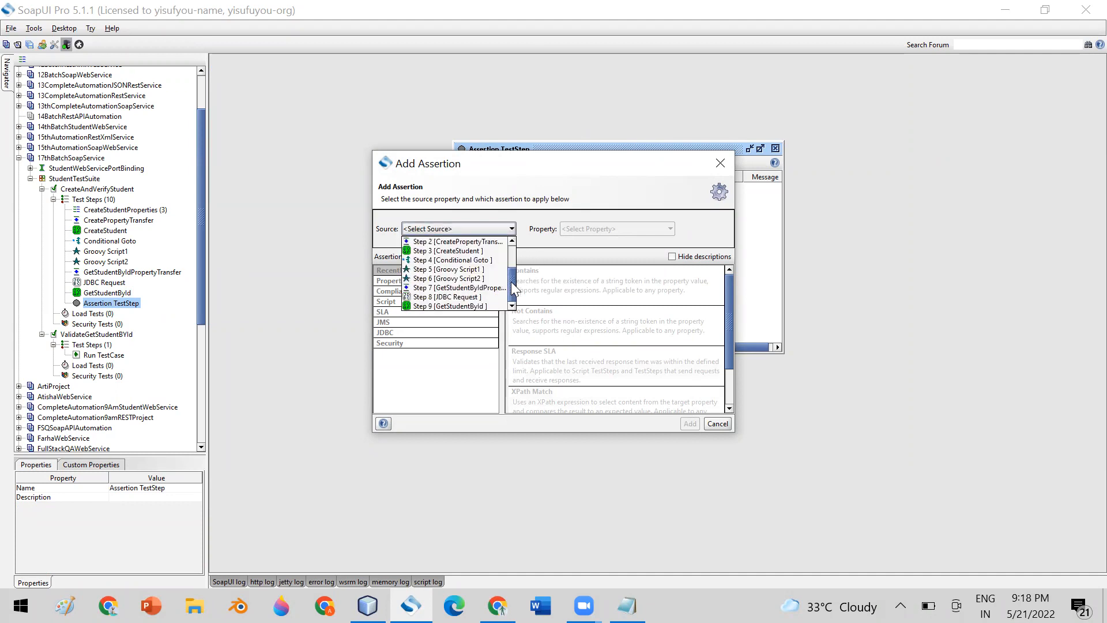
left_click(437, 307)
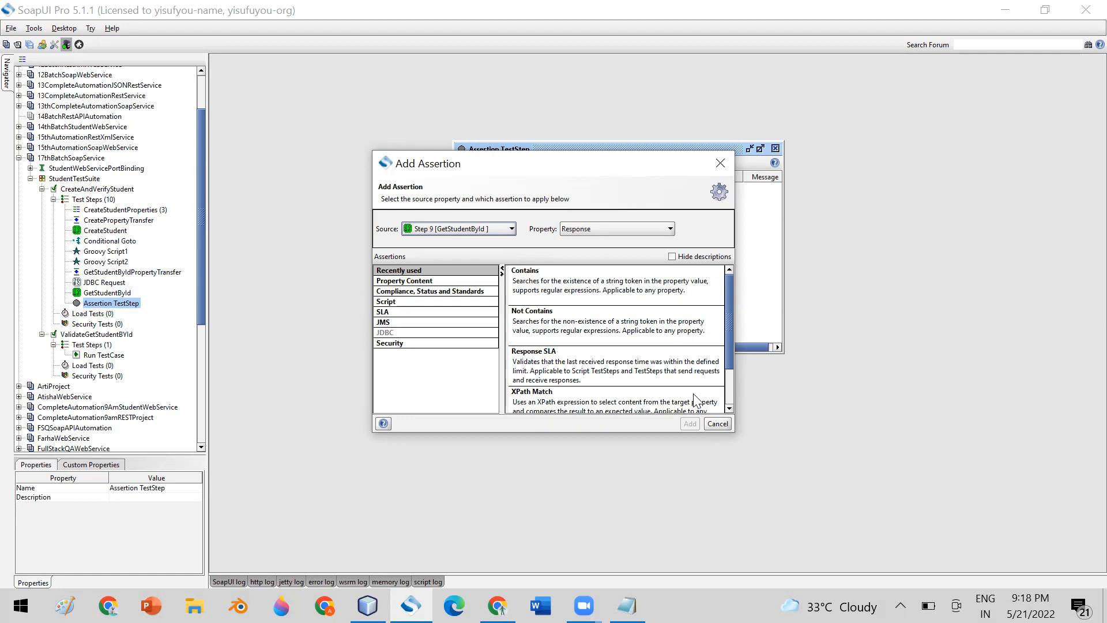
left_click(716, 423)
left_click(775, 149)
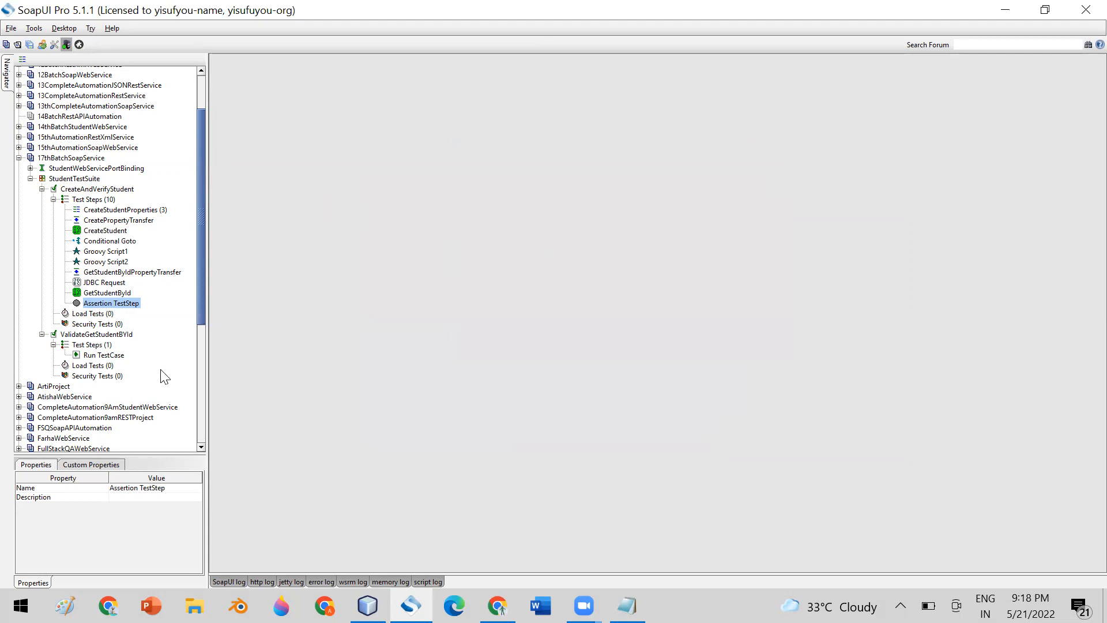
left_click(107, 204)
Start adding a Delay step, cancel it, and view the CreateStudent step's properties.
right_click(106, 202)
mouse_move(158, 223)
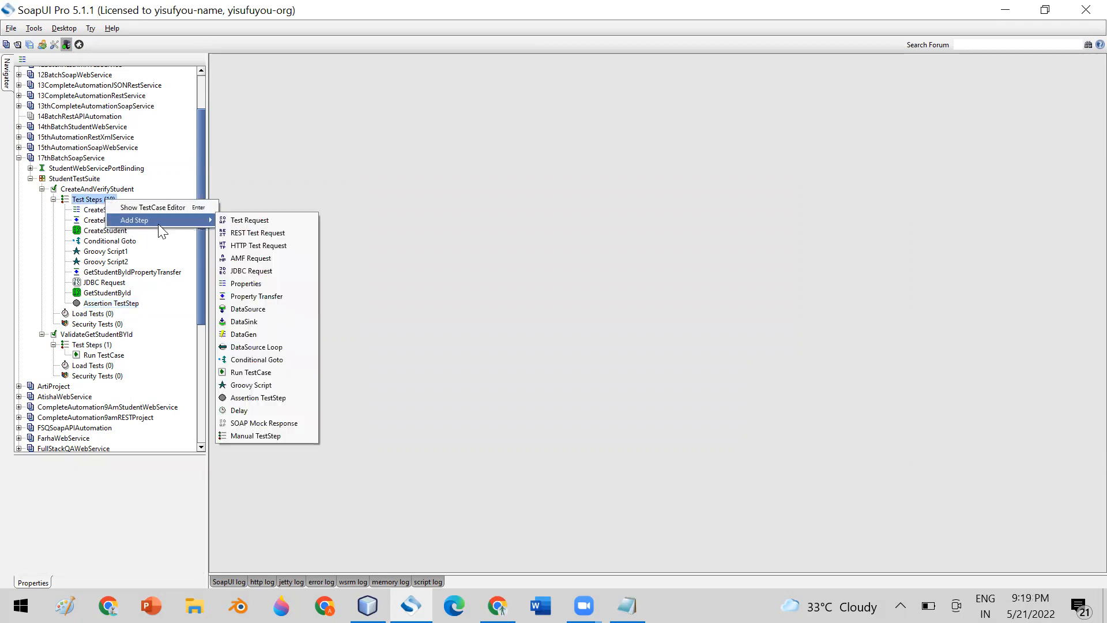
left_click(267, 411)
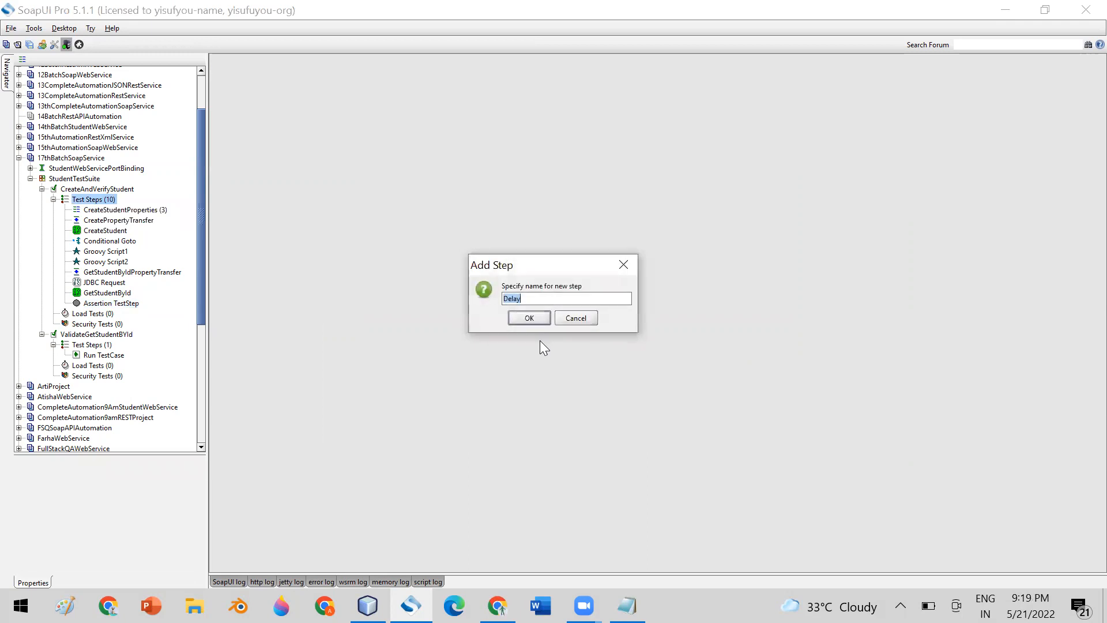
left_click(572, 318)
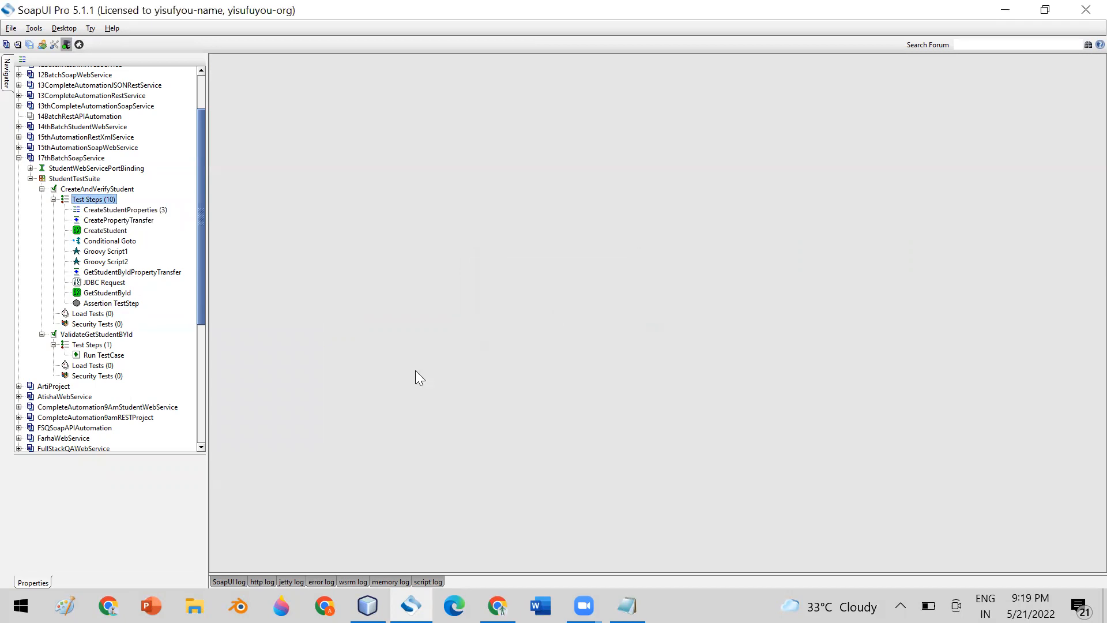
left_click(105, 230)
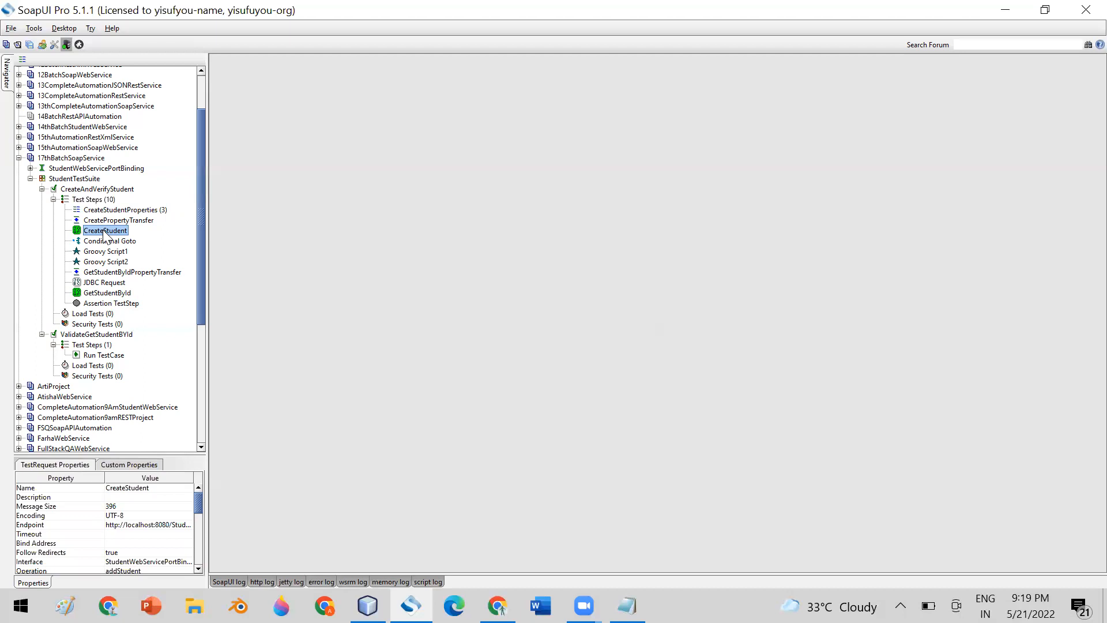
Insert a step named Delay right after CreateStudent.
right_click(104, 231)
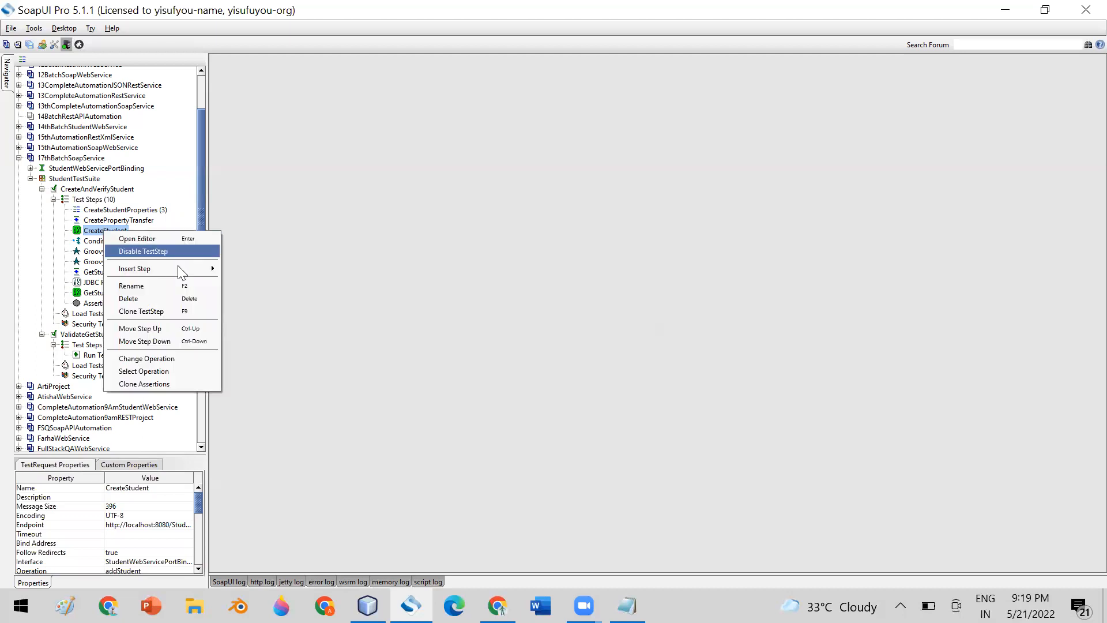
mouse_move(181, 266)
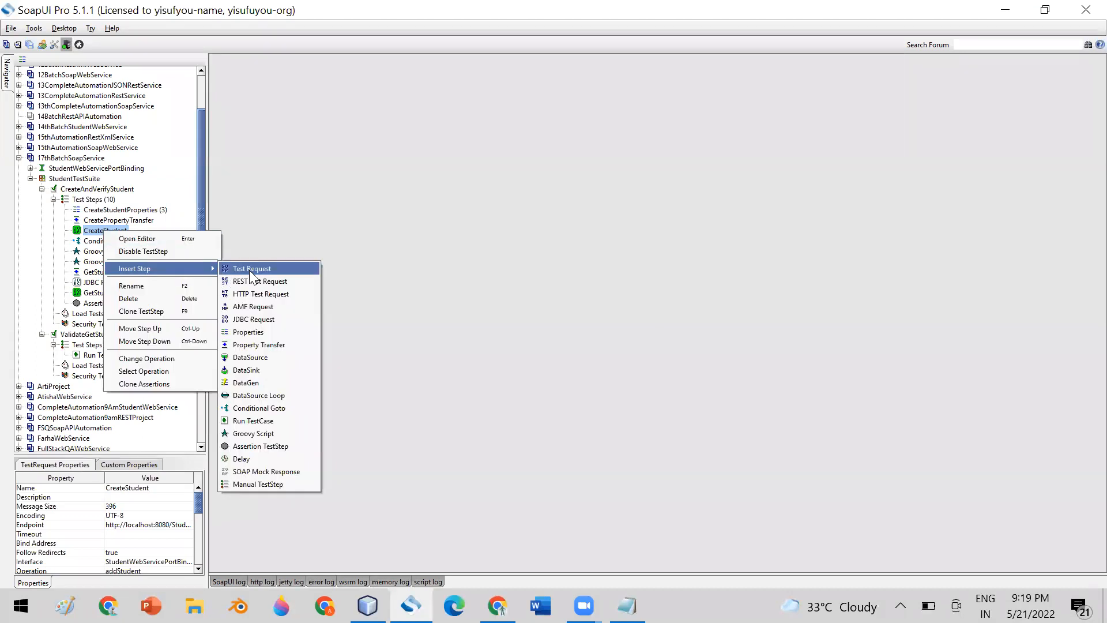
left_click(271, 458)
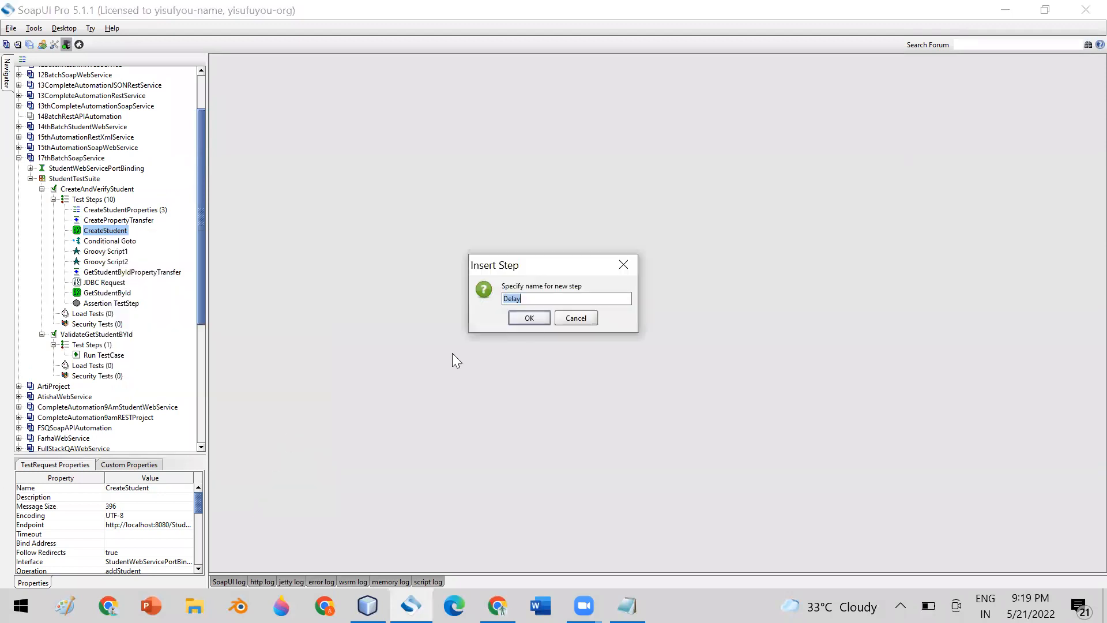
left_click(529, 318)
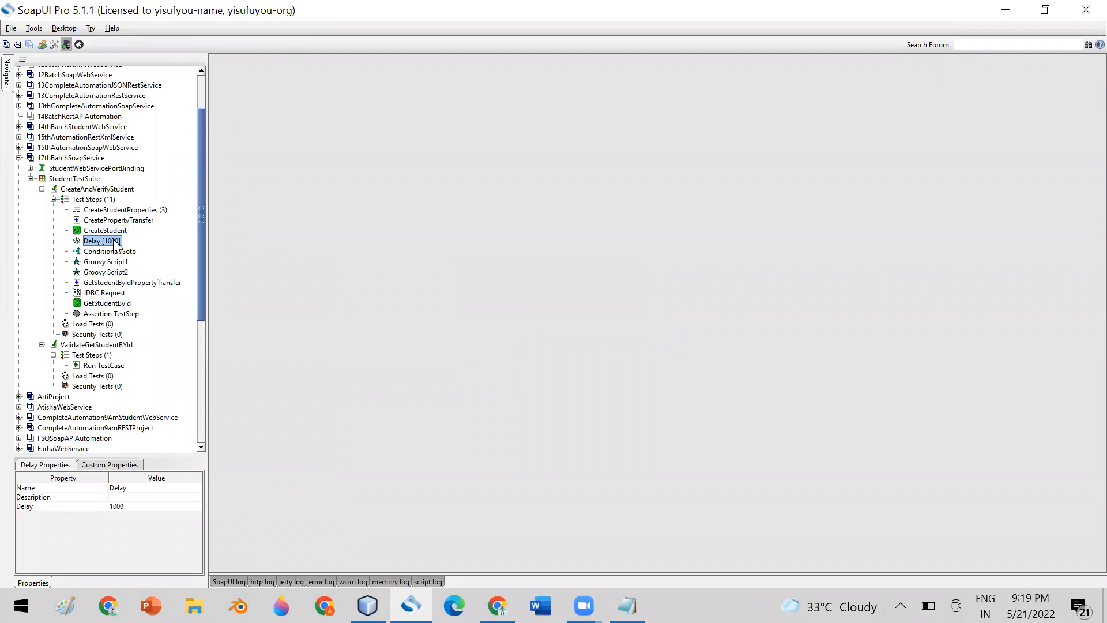
Change the Delay step's duration from 1000 to 2000 milliseconds.
double_click(114, 241)
left_click(525, 299)
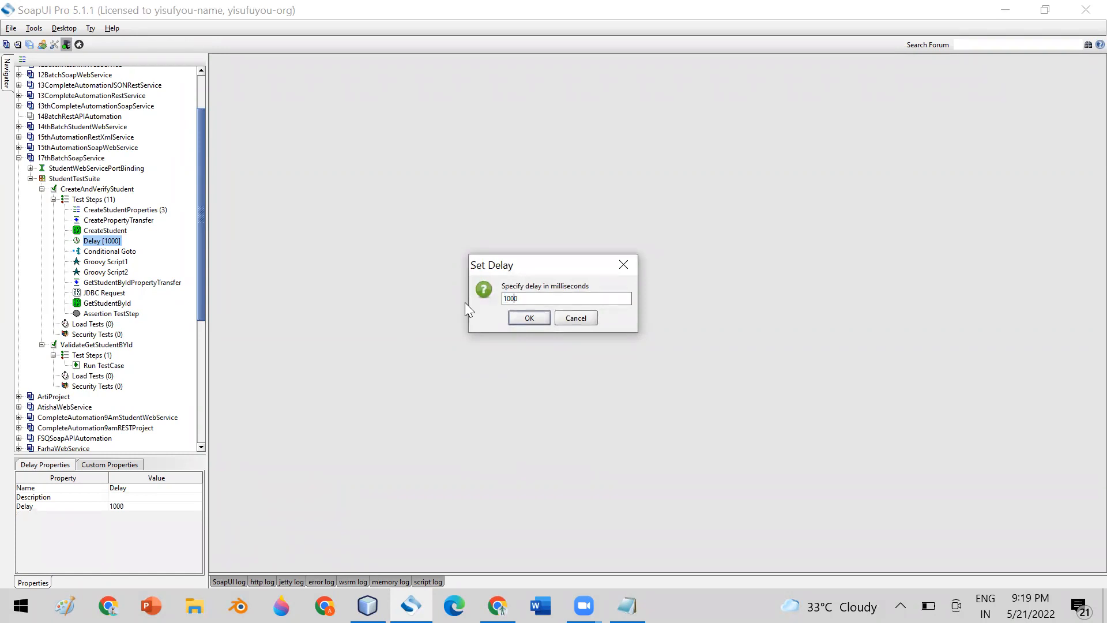
key("BackSpace")
type("2")
left_click(512, 316)
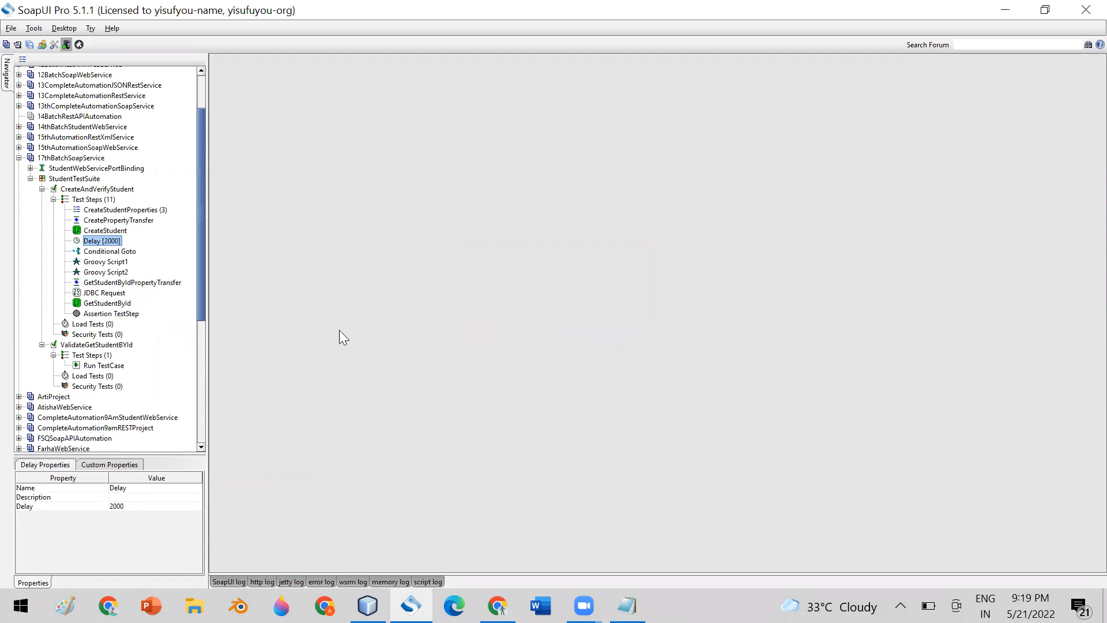
left_click(122, 231)
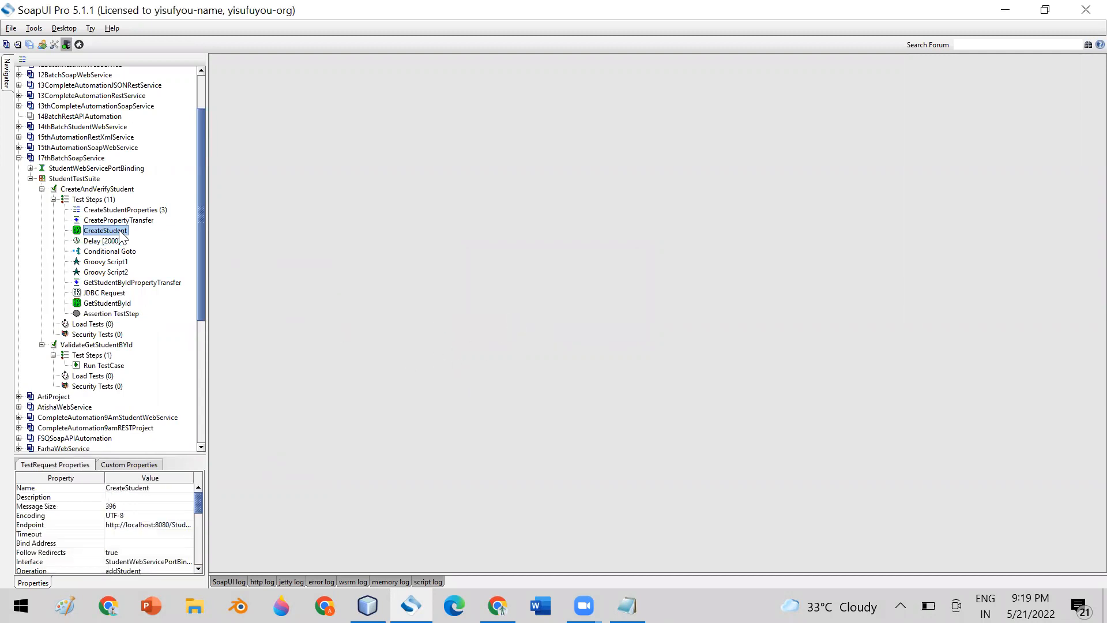
View the Delay step's properties, then dismiss the Add Step menu without adding anything.
left_click(112, 241)
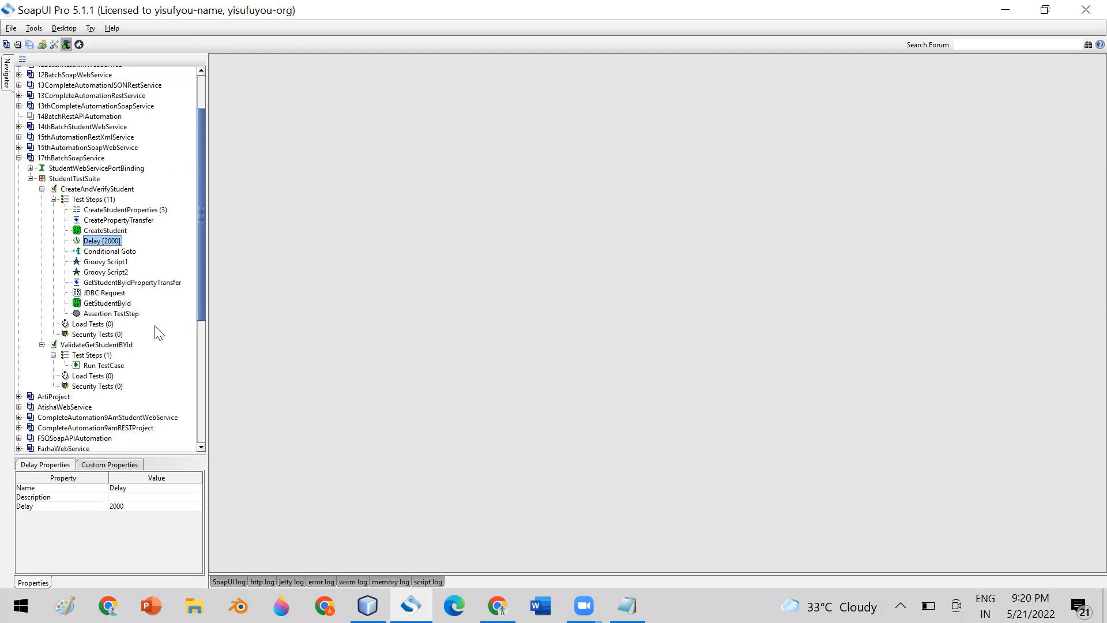
mouse_move(200, 290)
left_mouse_down()
mouse_move(201, 312)
mouse_move(201, 282)
left_mouse_up()
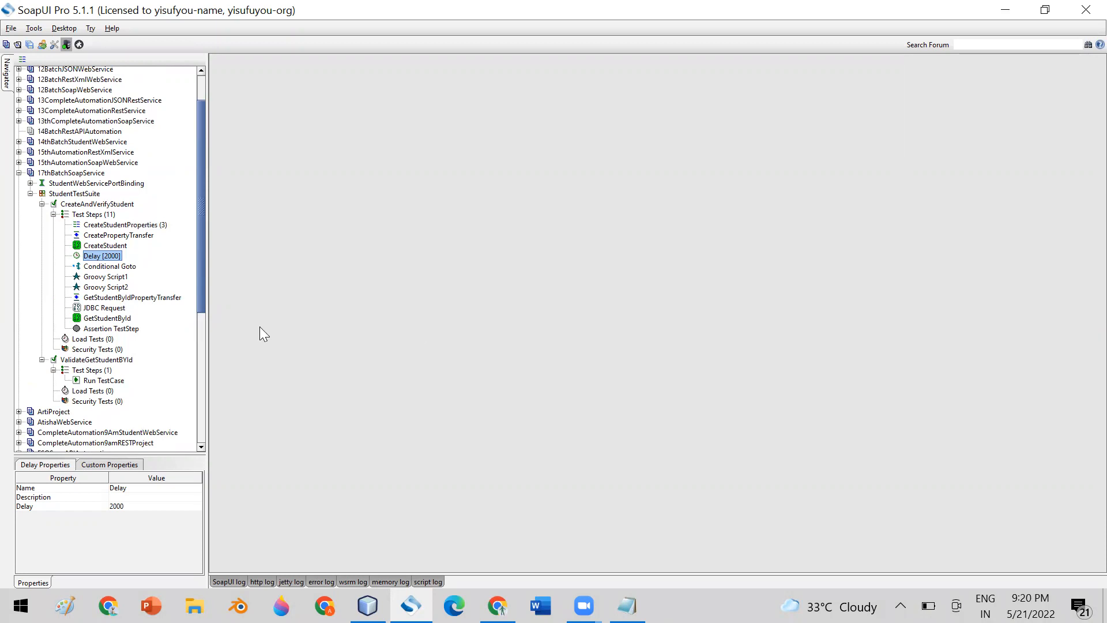
left_click(108, 214)
right_click(108, 214)
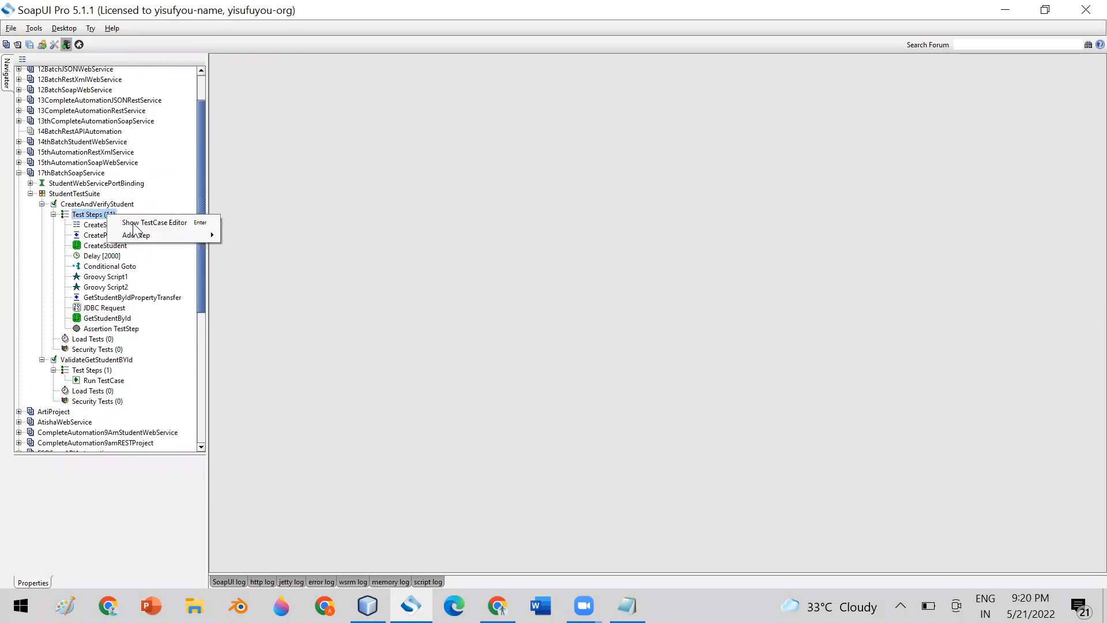
mouse_move(183, 234)
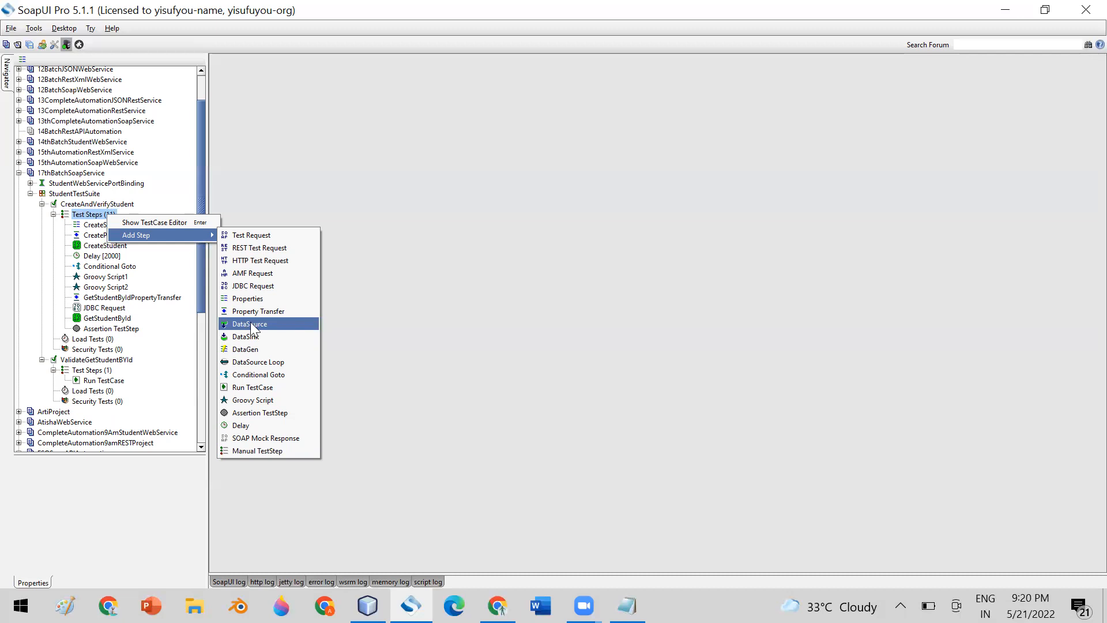
left_click(429, 269)
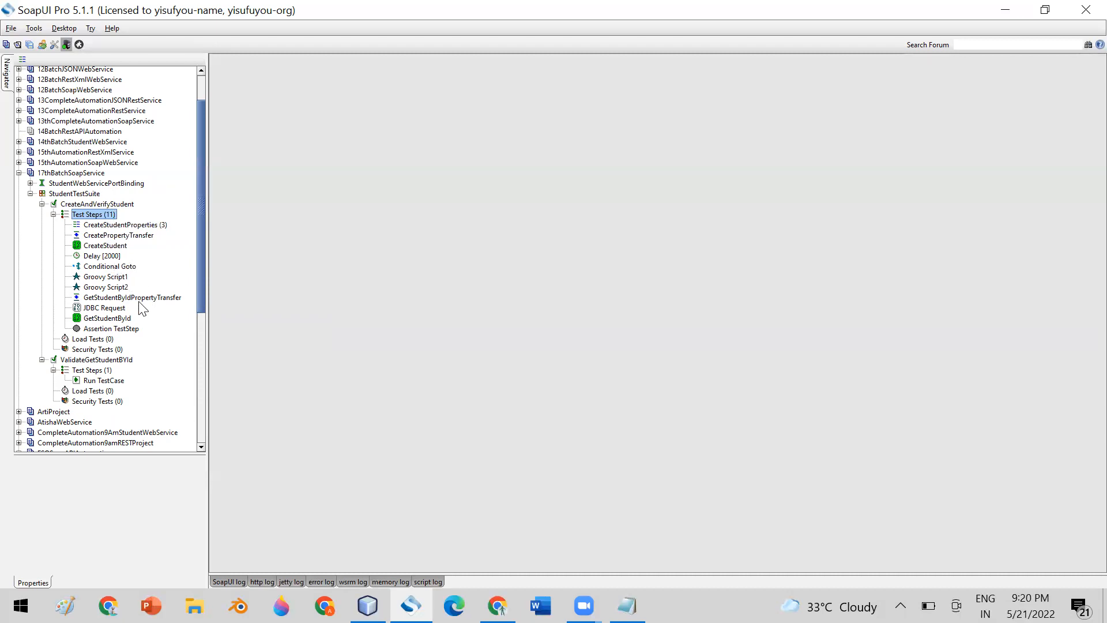
Collapse CreateAndVerifyStudent's test steps and bring up actions for ValidateGetStudentBYId's Run TestCase step.
left_click(53, 214)
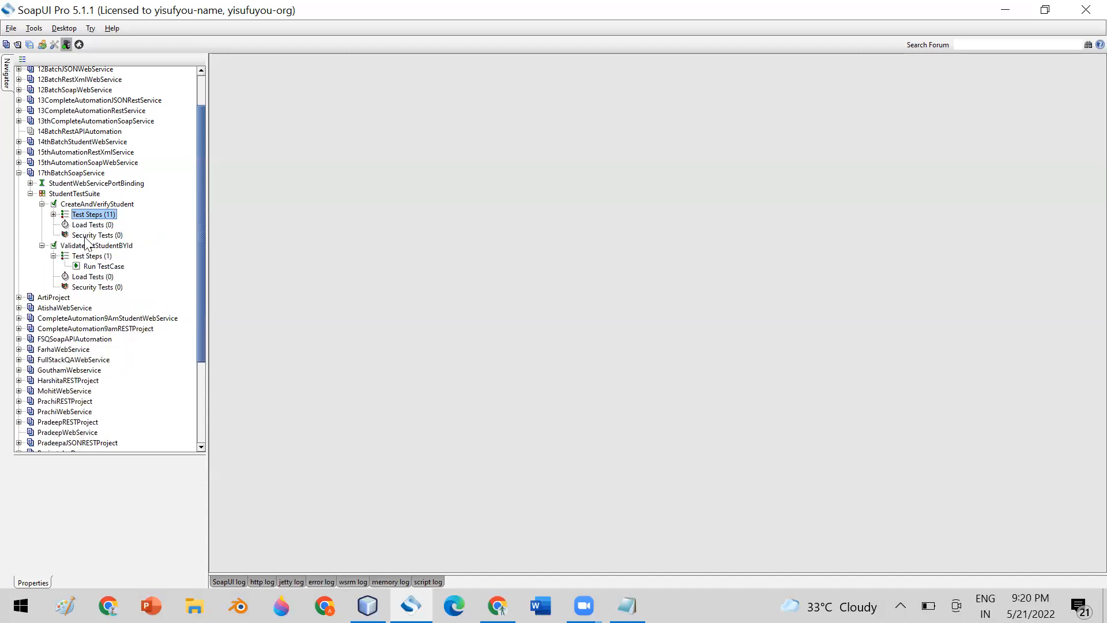
left_click(99, 269)
right_click(99, 268)
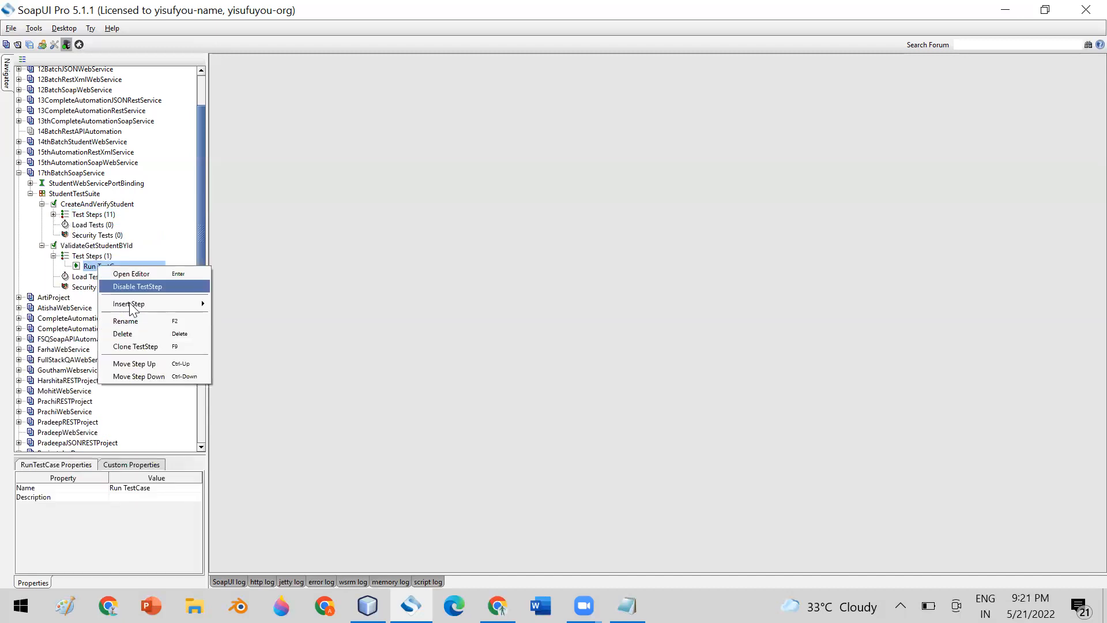
Delete the Run TestCase step from ValidateGetStudentBYId.
left_click(147, 333)
left_click(526, 316)
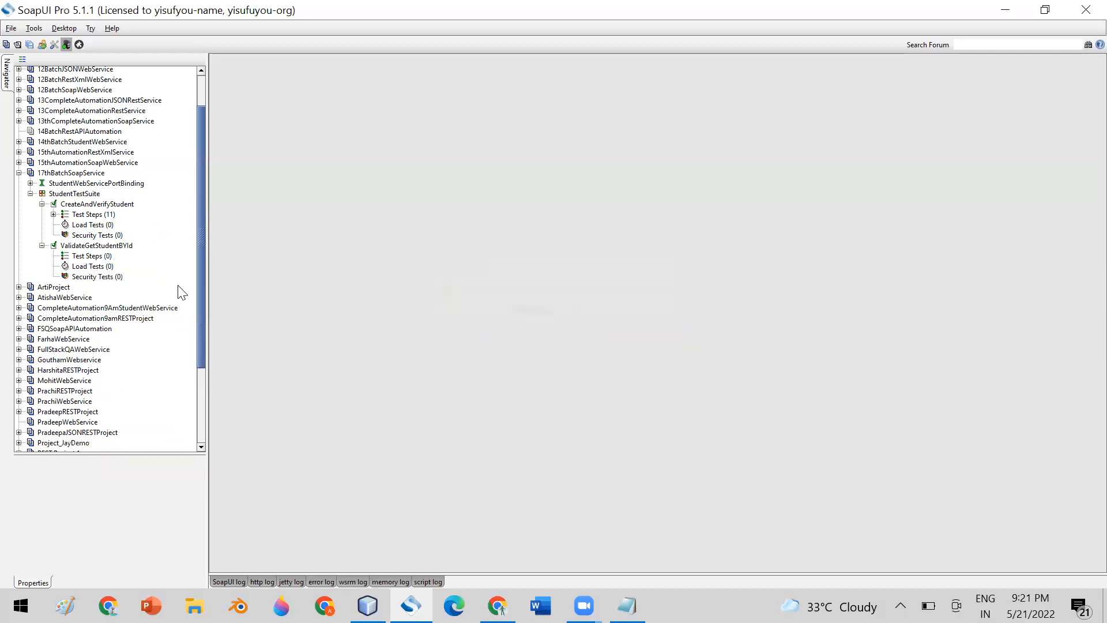
left_click(87, 256)
Add a GetStudentById test request for the getStudentById operation with optional elements.
right_click(89, 256)
mouse_move(173, 272)
left_click(231, 270)
type("GetStu")
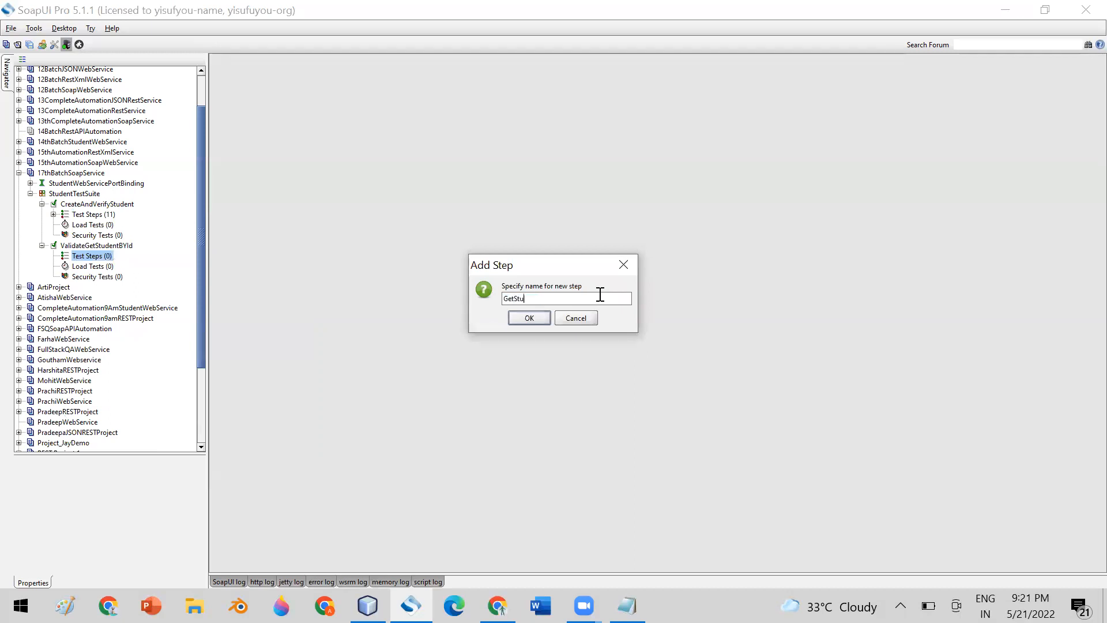
type("dentById")
left_click(542, 317)
left_click(593, 299)
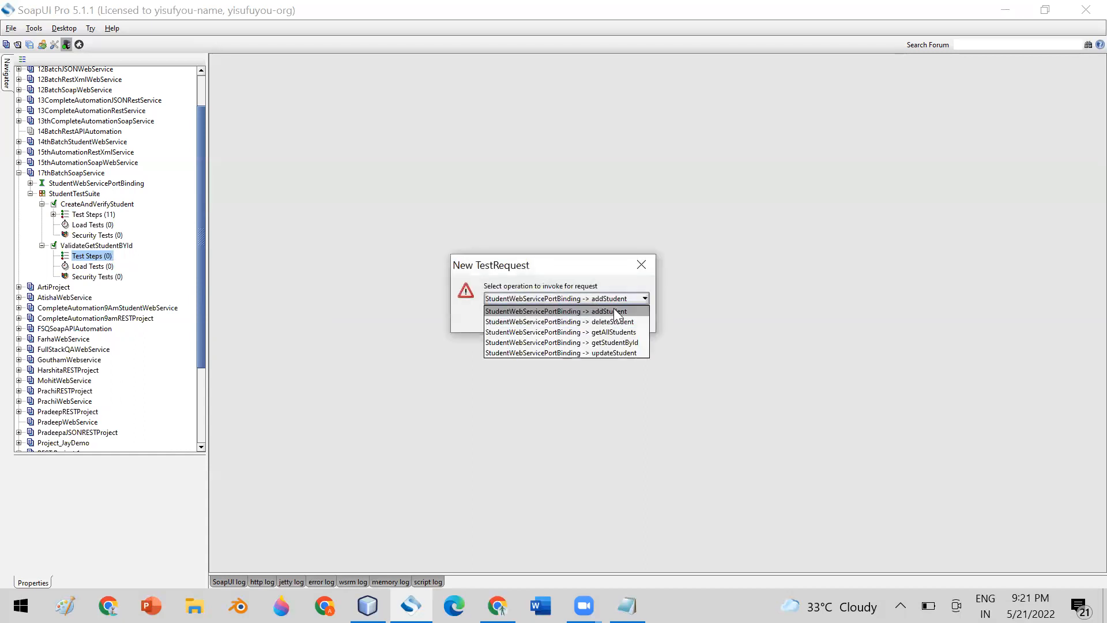
left_click(614, 340)
left_click(530, 318)
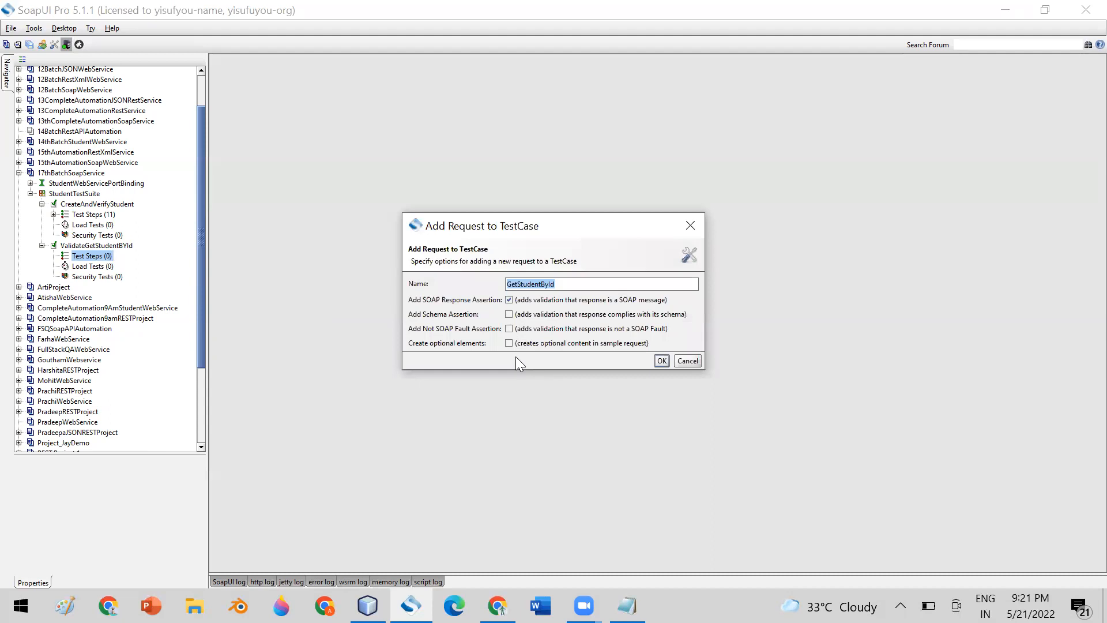
left_click(509, 343)
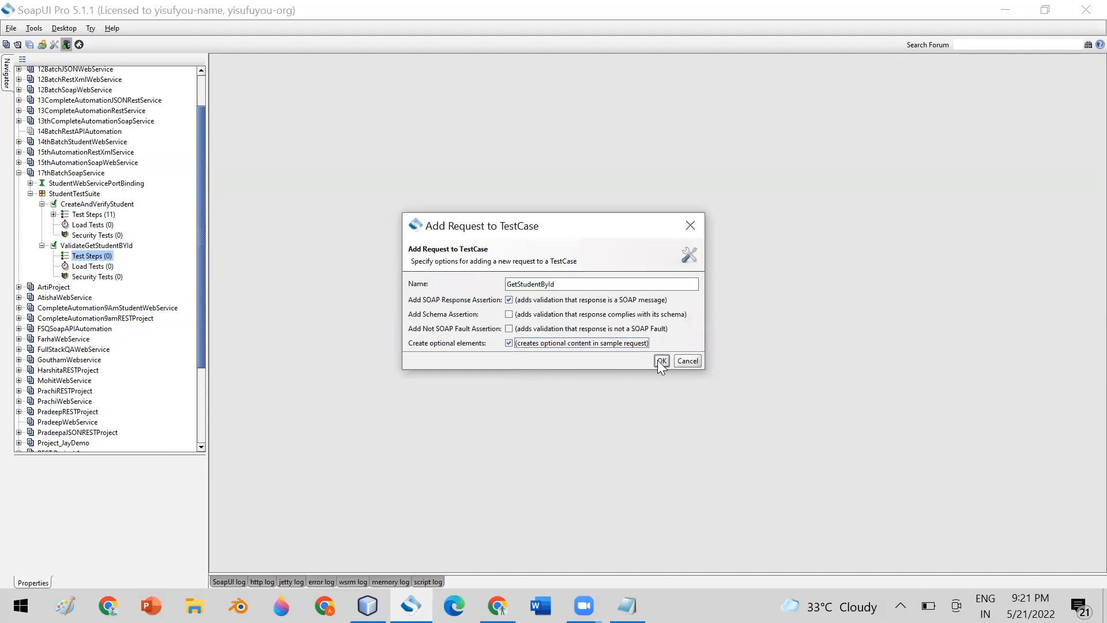
left_click(663, 360)
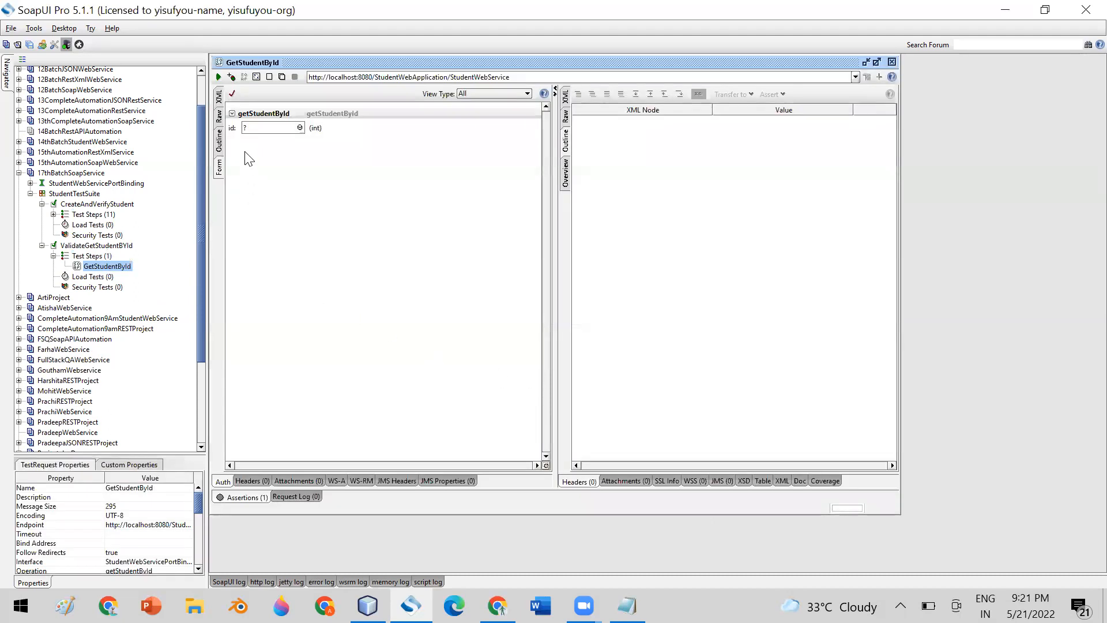
Replace the id placeholder with 6 in the XML request and run it.
left_click(219, 97)
left_click(219, 117)
left_click(219, 97)
left_click(427, 258)
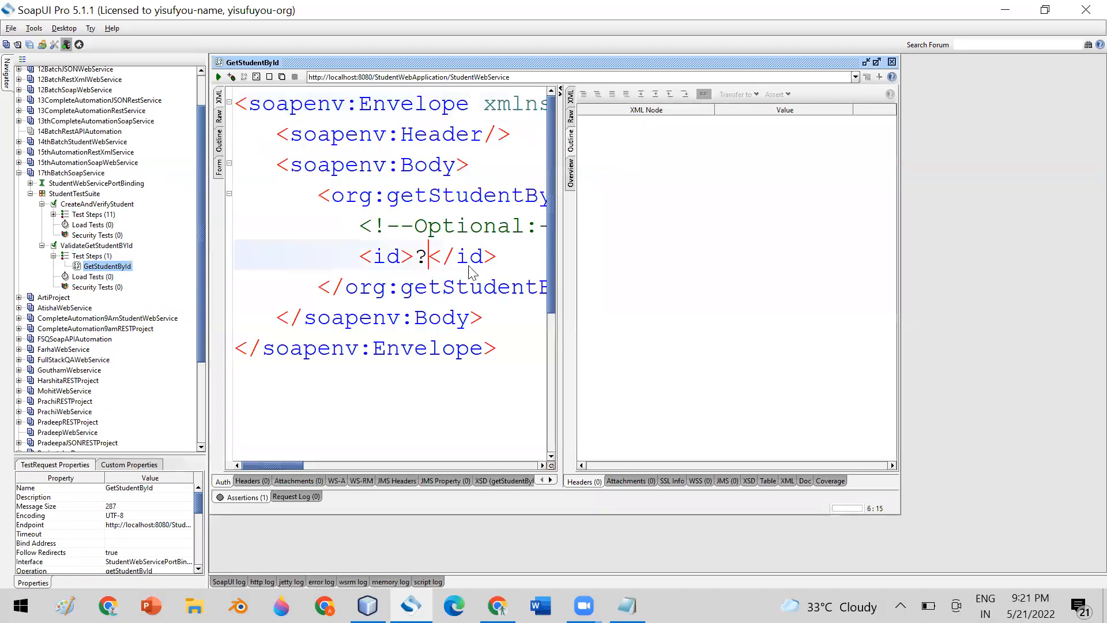
key("BackSpace")
type("6")
left_click(219, 77)
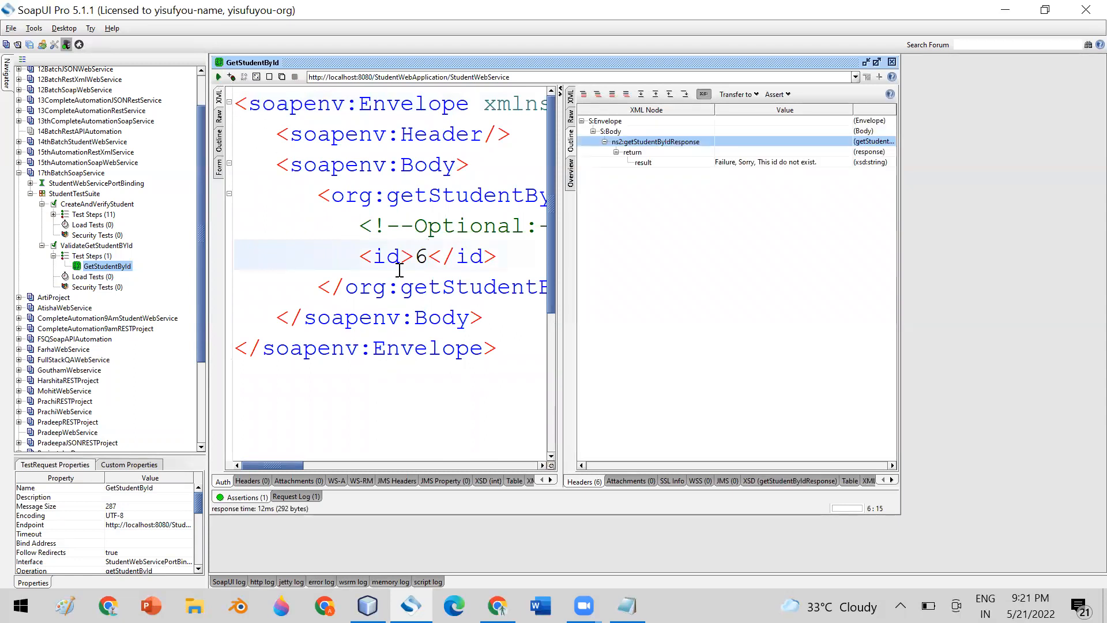
Change the id to 89, rerun the request, and close its editor.
double_click(421, 257)
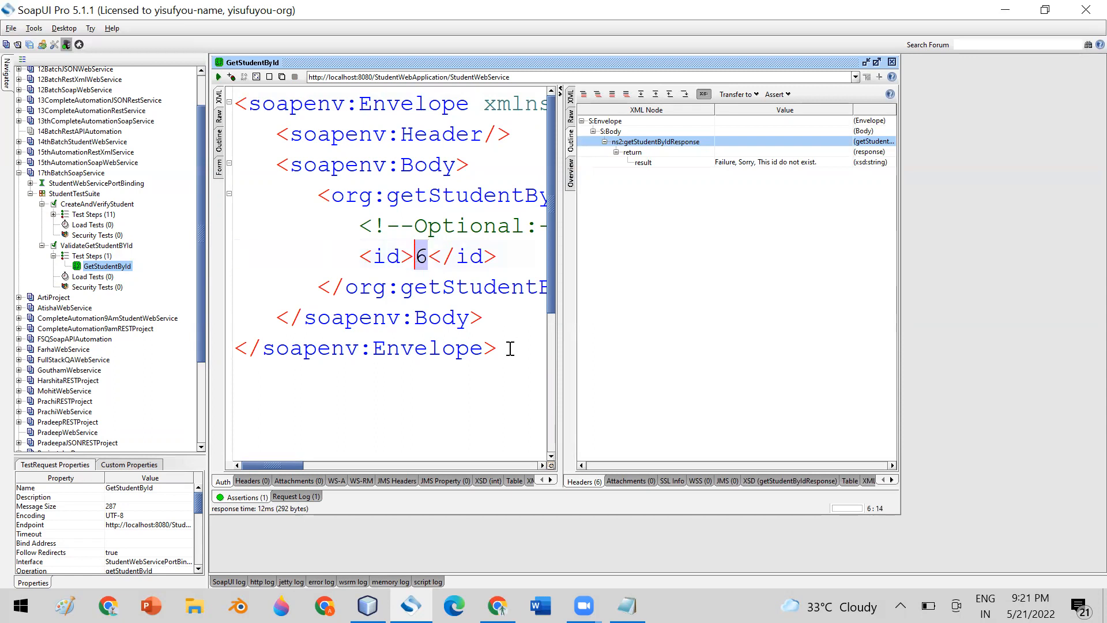
type("89")
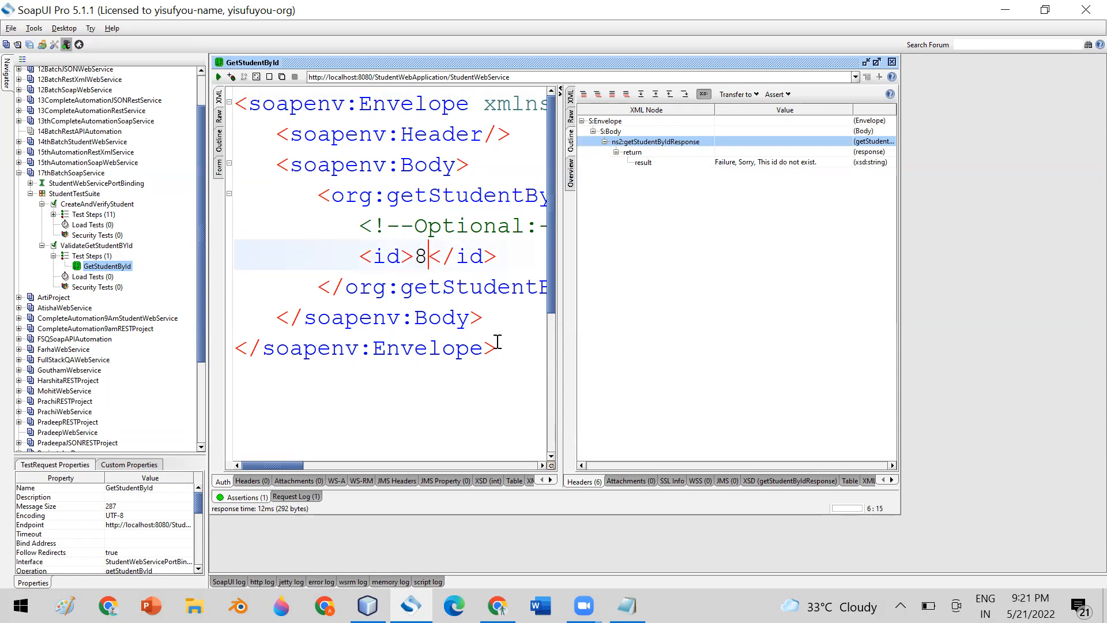
left_click(218, 78)
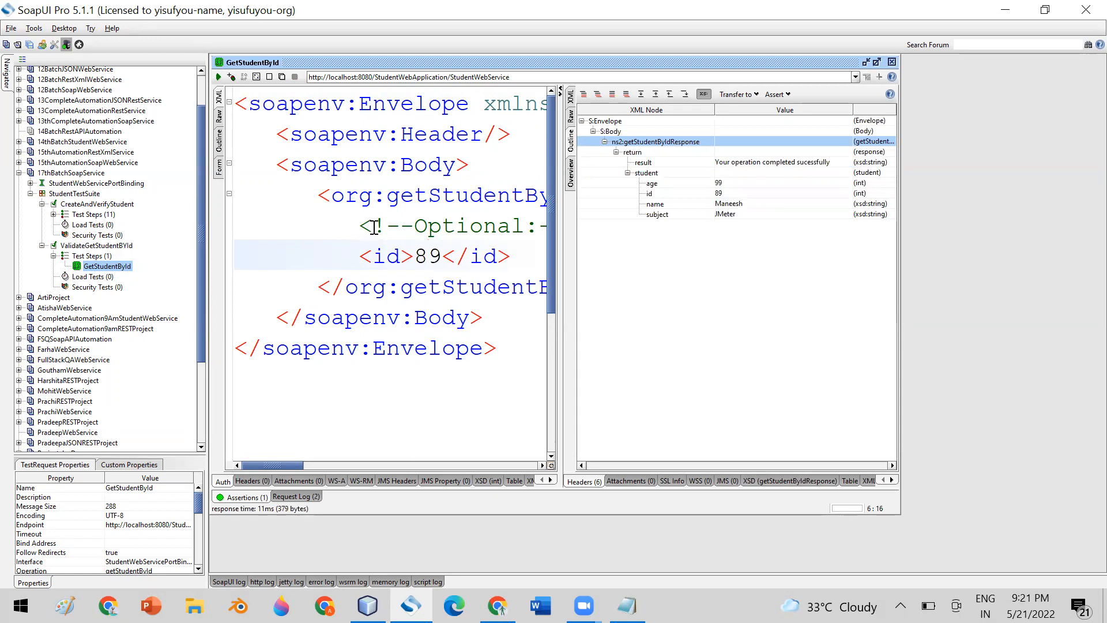
left_click(892, 62)
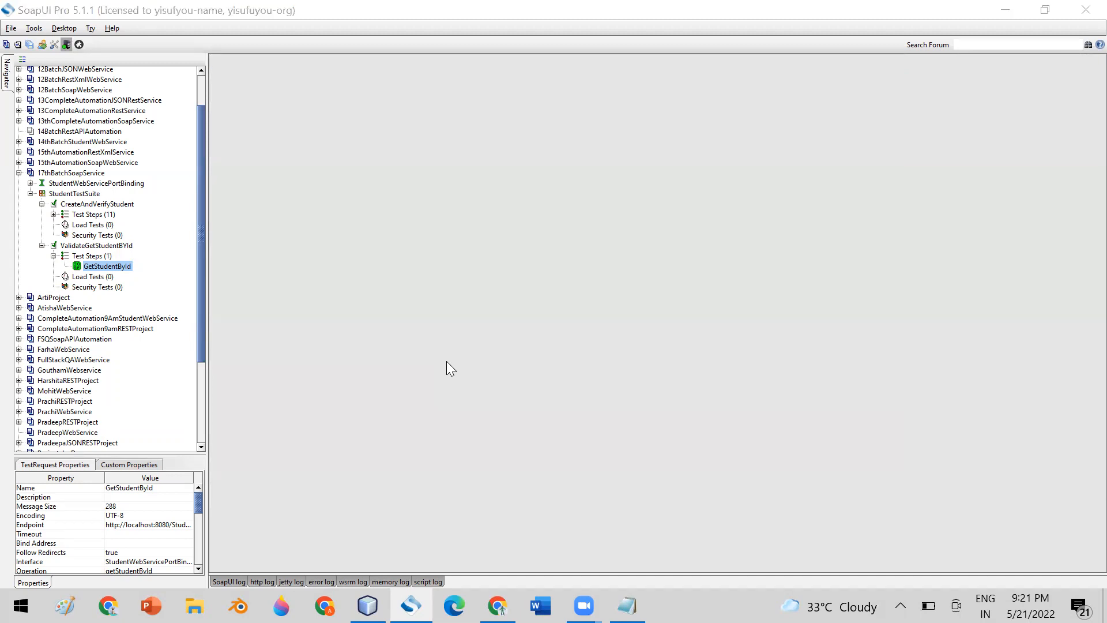
Browse File Explorer to D:\PradeepData and pick the APITestData.xlsx workbook.
key("super+e")
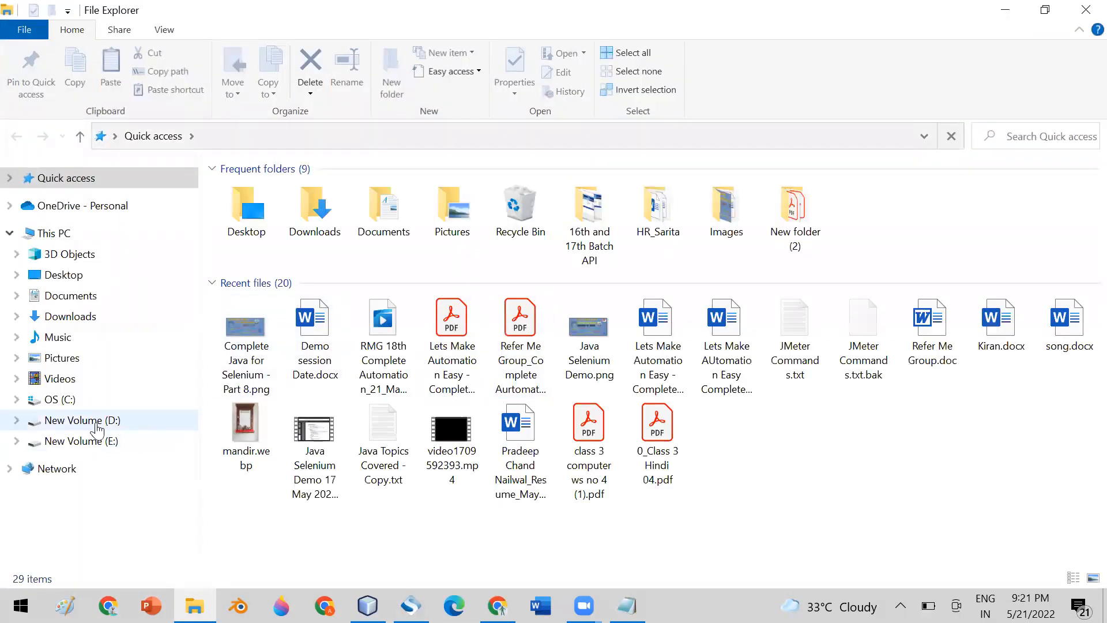
left_click(94, 420)
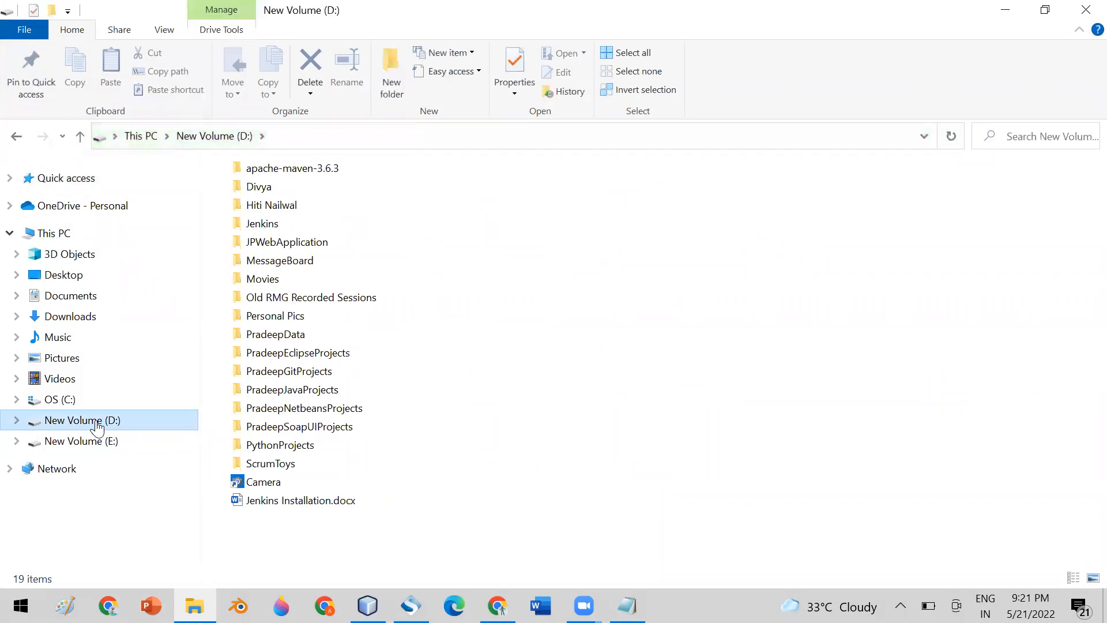
left_click(290, 343)
double_click(290, 342)
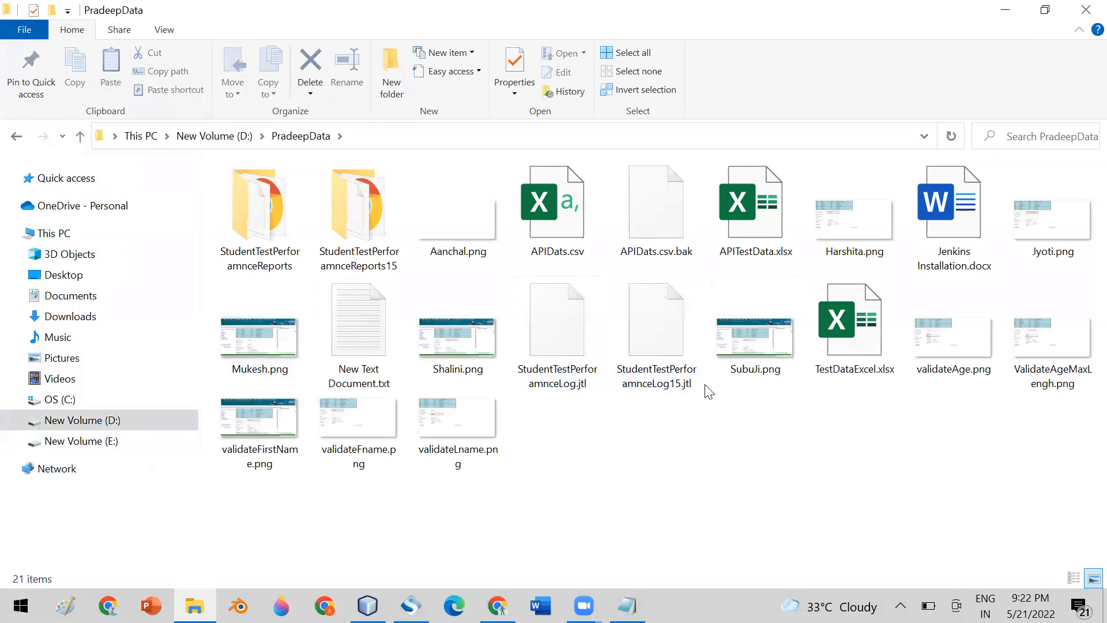
left_click(753, 222)
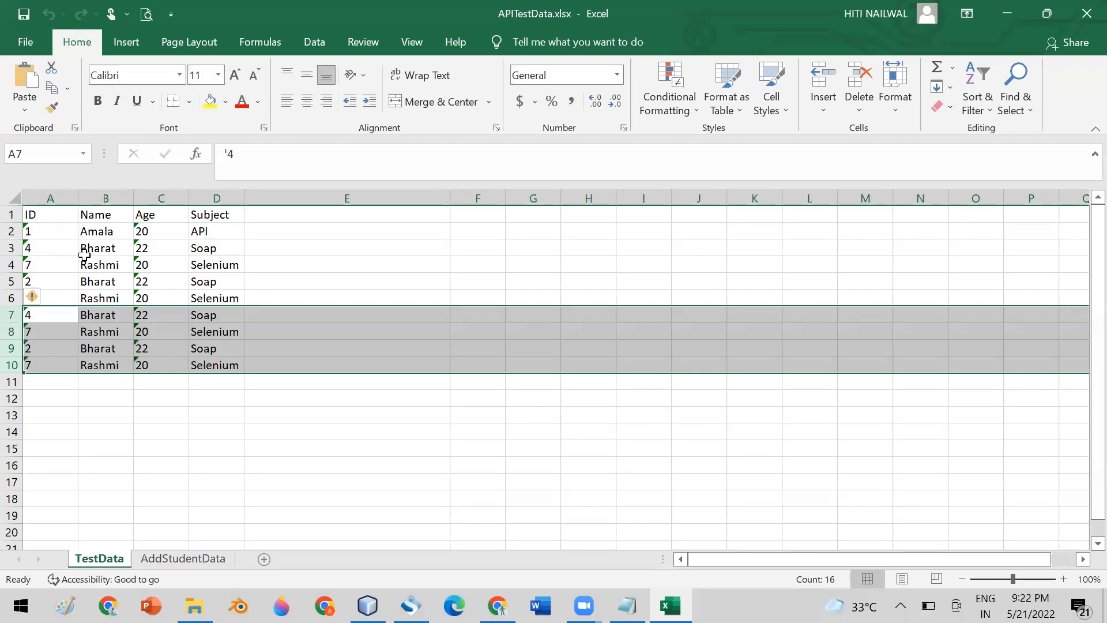
Select the TestData ID values A2:A10, then A1:A10, and return to SoapUI Pro.
left_click_drag(44, 227, 49, 361)
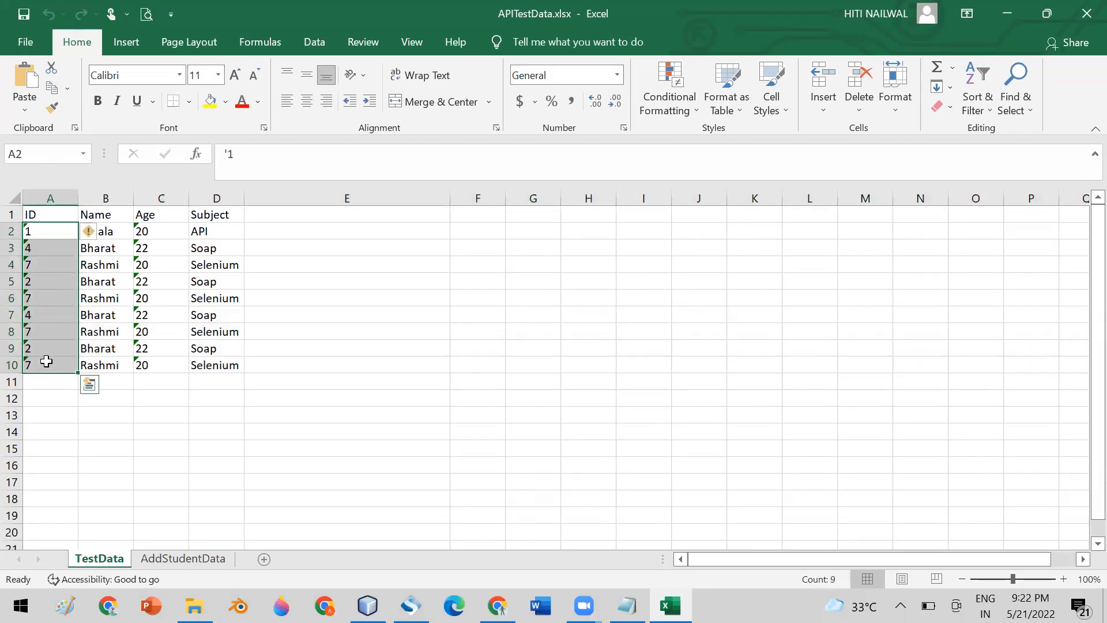
left_click(462, 242)
left_click(49, 229)
left_click_drag(50, 251, 50, 363)
left_click(50, 215)
left_click_drag(50, 215, 59, 365)
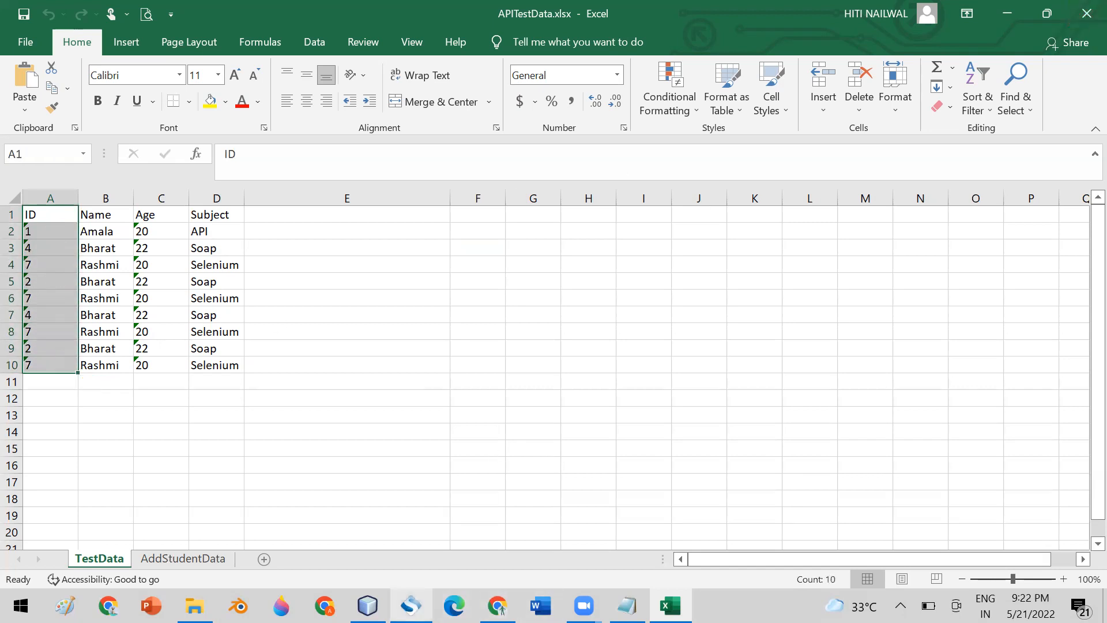
left_click(411, 605)
Add a DataSource step with its default name to ValidateGetStudentBYId.
left_click(98, 258)
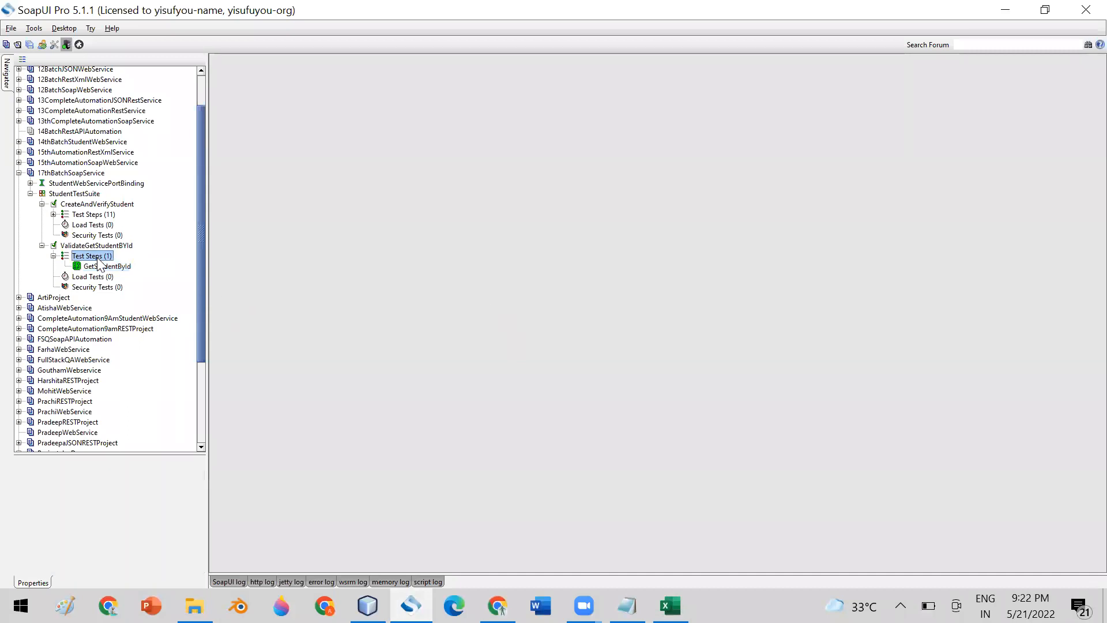
right_click(98, 260)
mouse_move(162, 278)
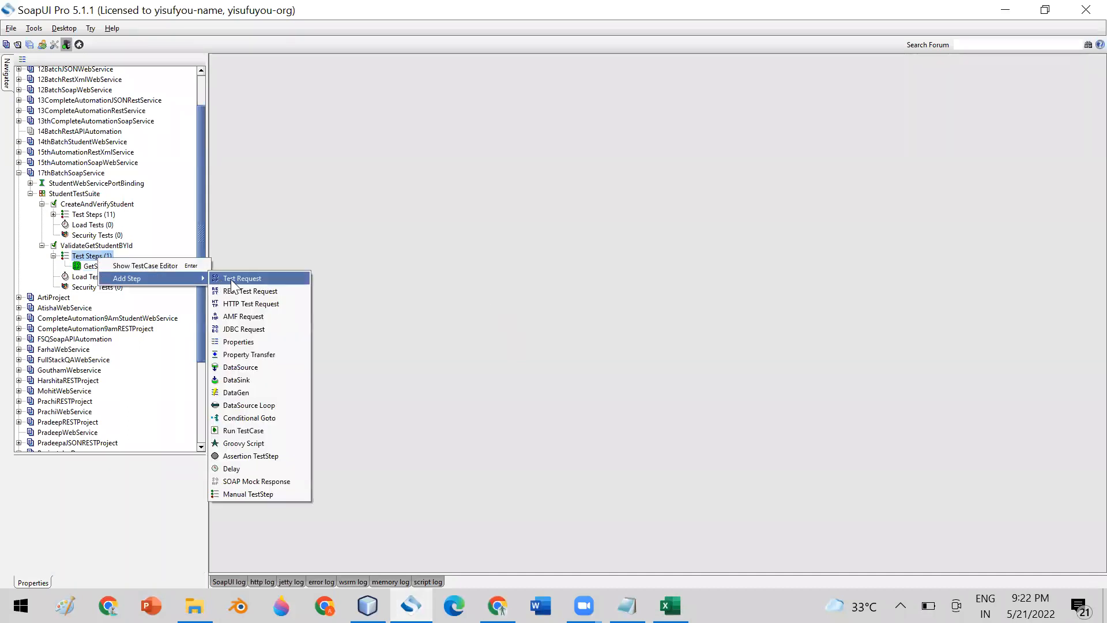
left_click(267, 367)
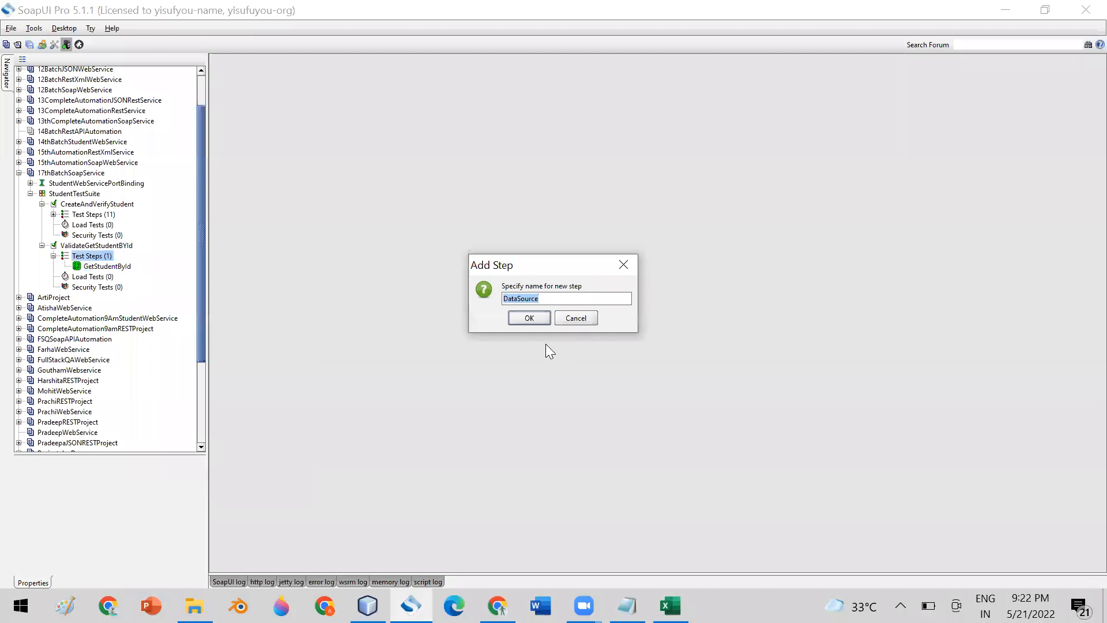
left_click(526, 318)
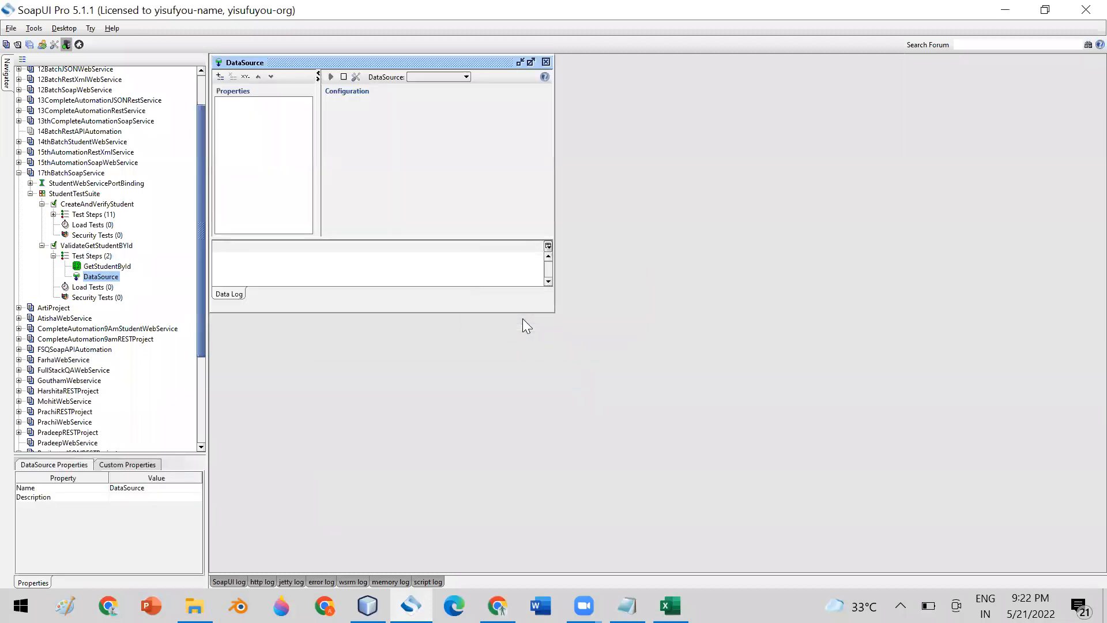
Set the DataSource type to Excel and widen the editor to show all settings.
left_click(429, 77)
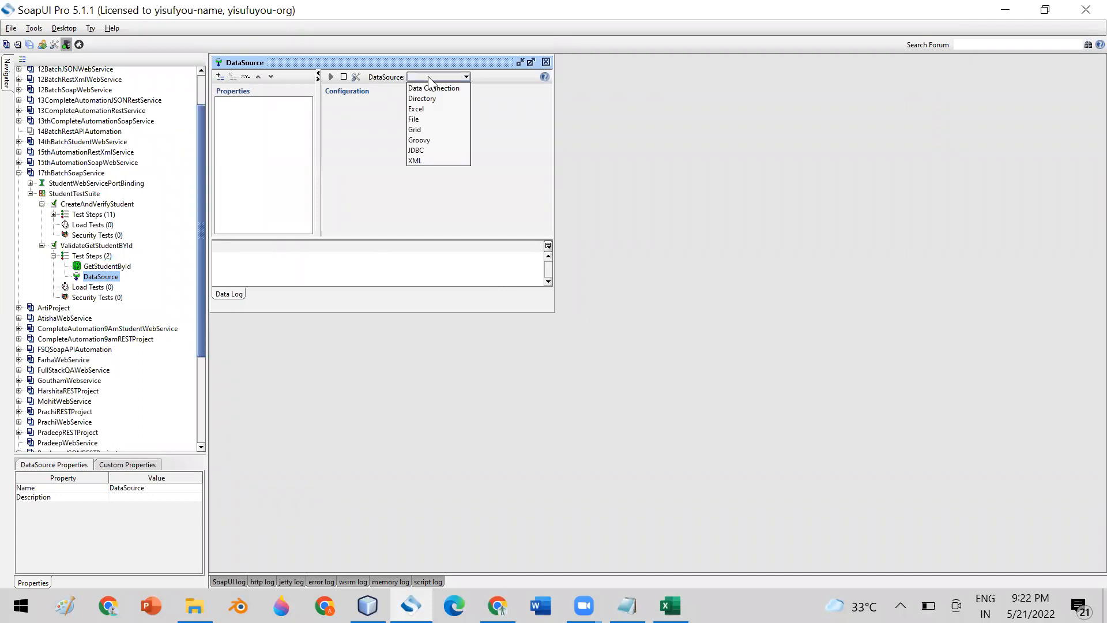
left_click(442, 110)
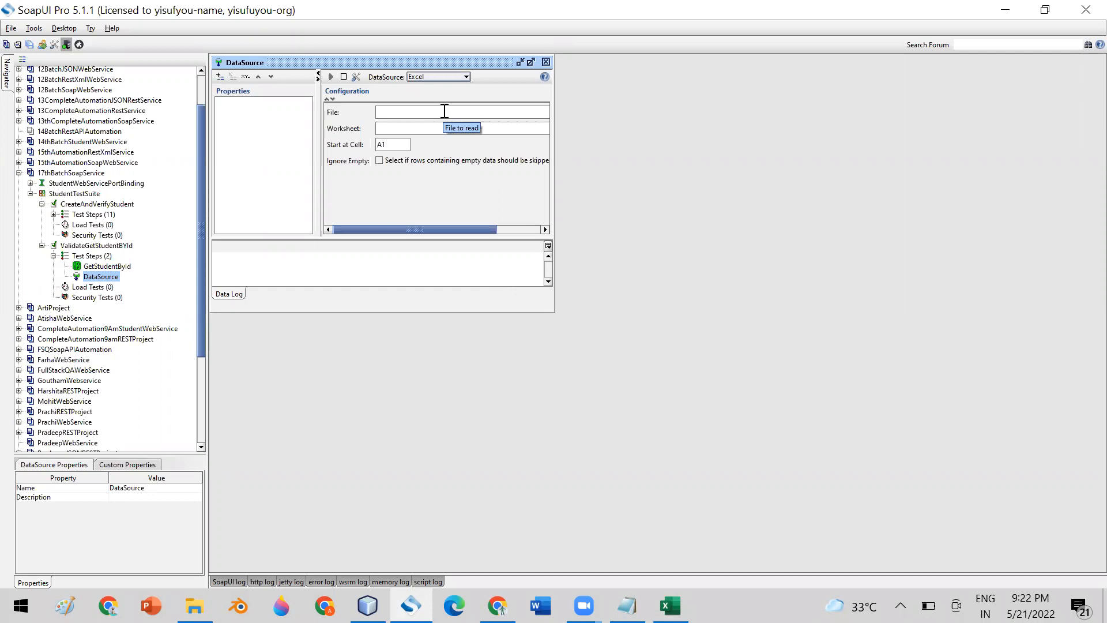
left_click_drag(553, 172, 948, 193)
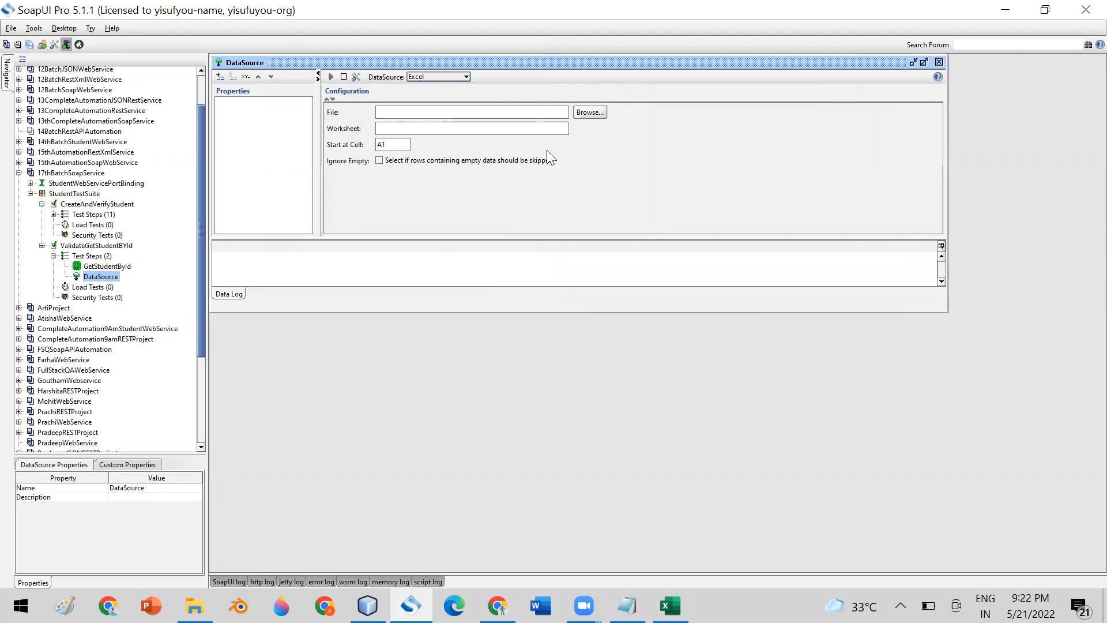
Browse for the DataSource file on the New Volume (D:) drive, inside the PradeepData folder.
left_click(592, 112)
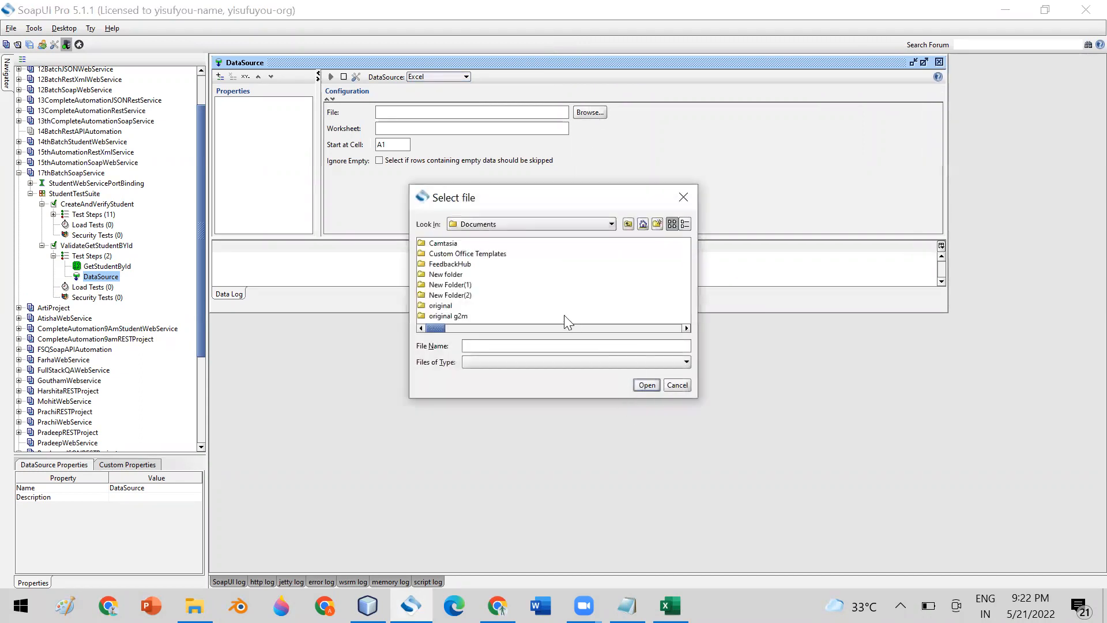
left_click(594, 225)
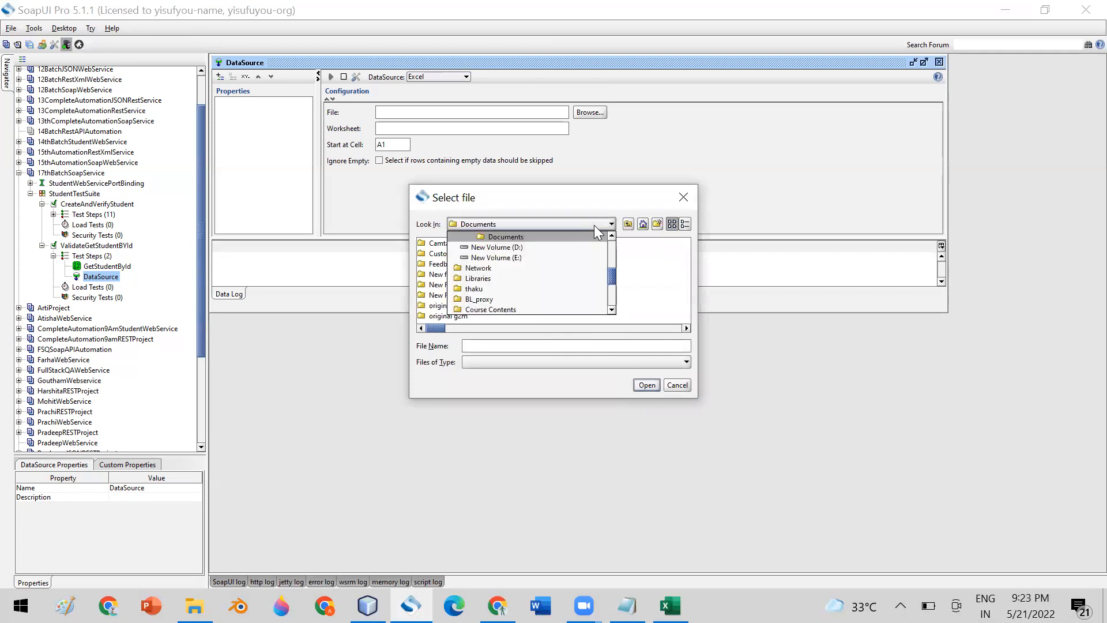
left_click(511, 249)
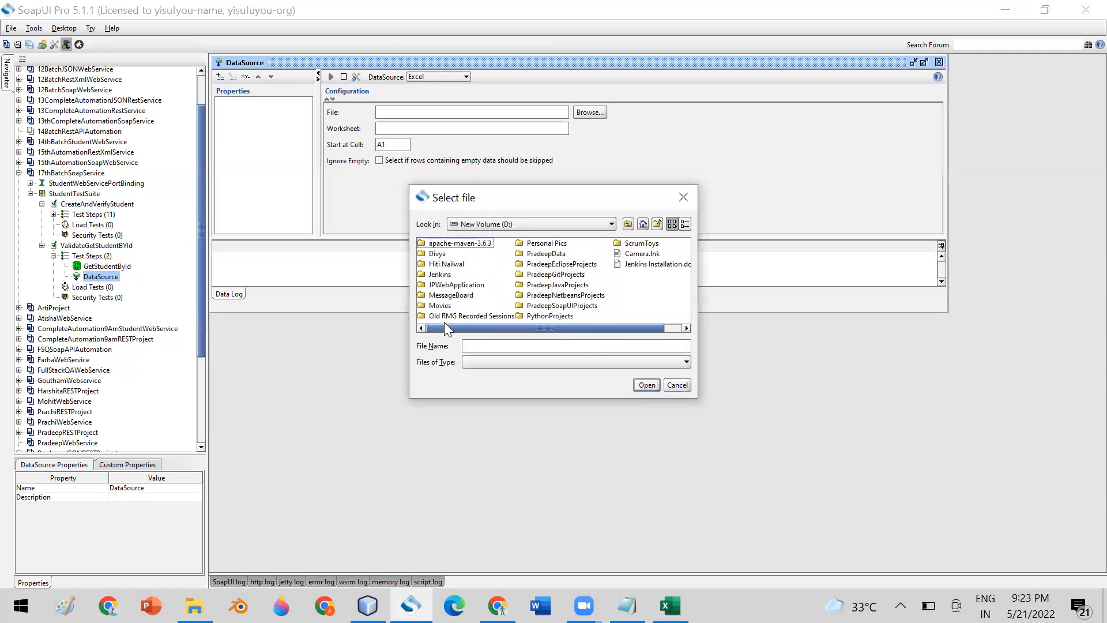
double_click(546, 254)
left_click_drag(533, 327, 622, 341)
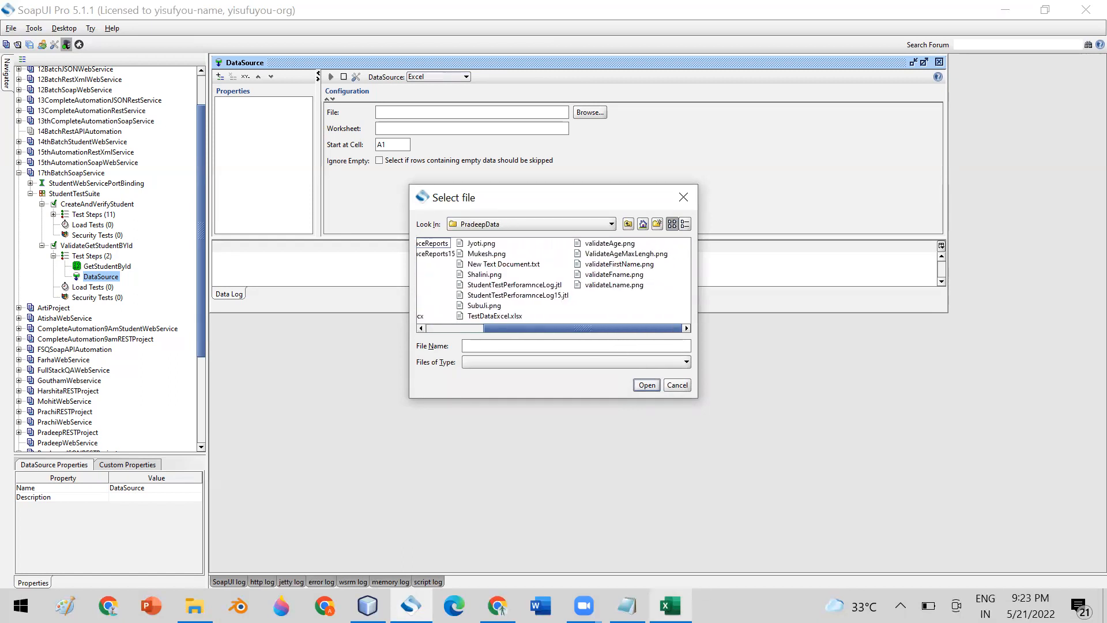
mouse_move(670, 605)
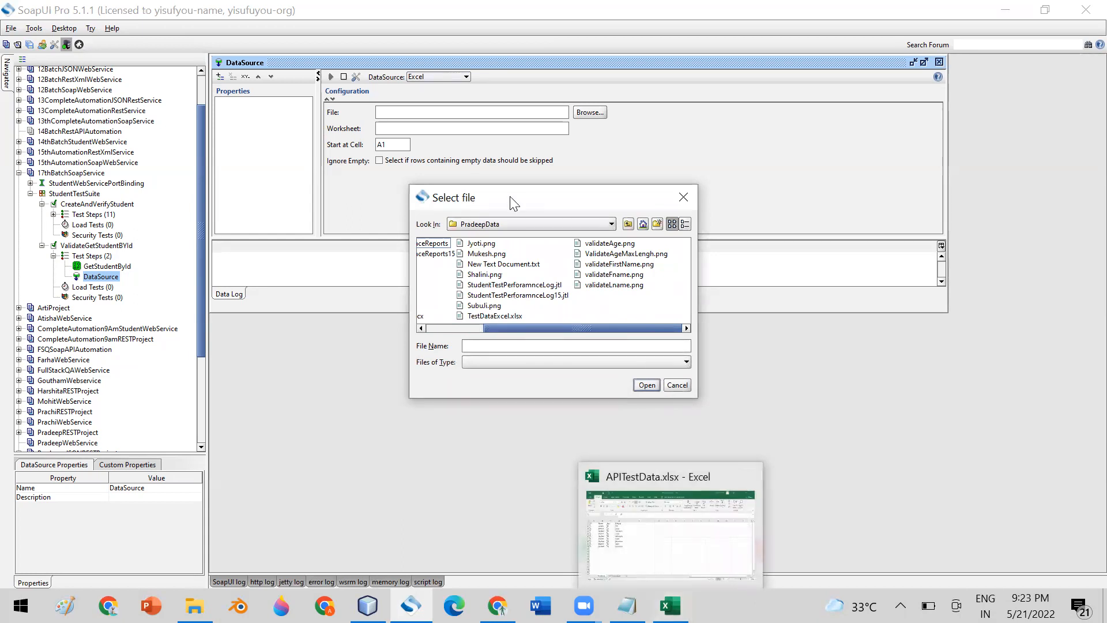
left_click_drag(582, 328, 513, 326)
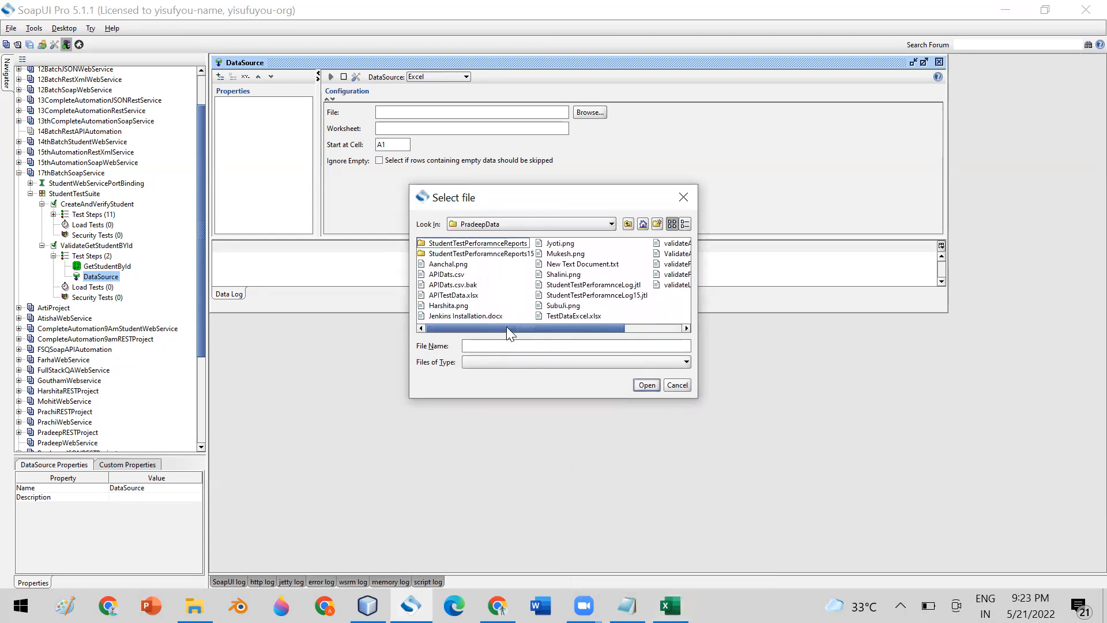
Choose APITestData.xlsx as the DataSource file and check its full path D:\PradeepData\APITestData.xlsx.
left_click(454, 295)
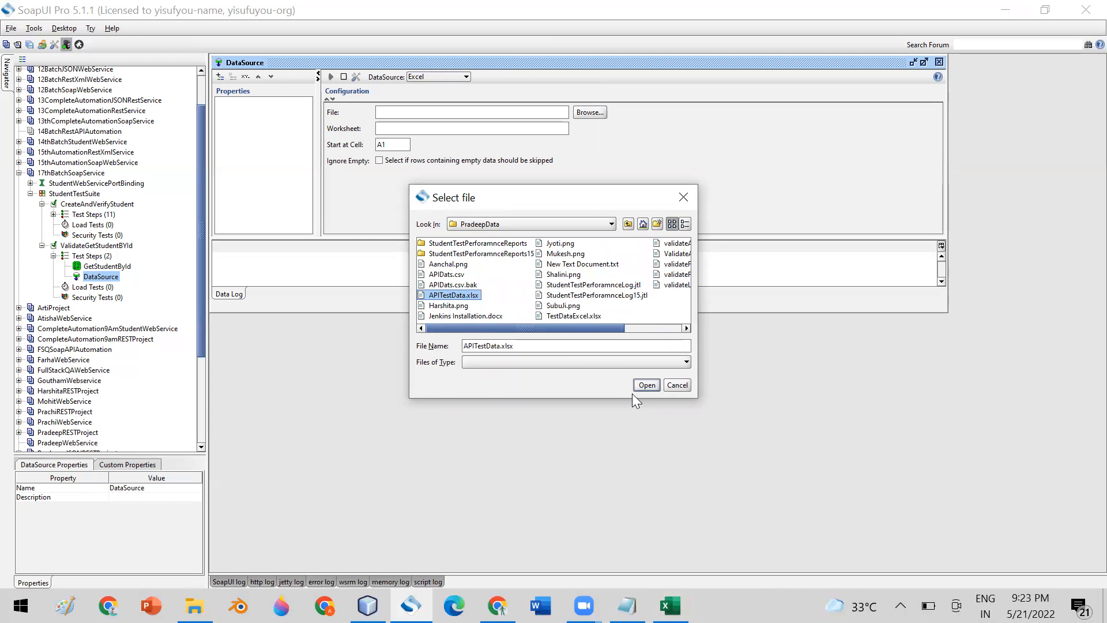
left_click(647, 384)
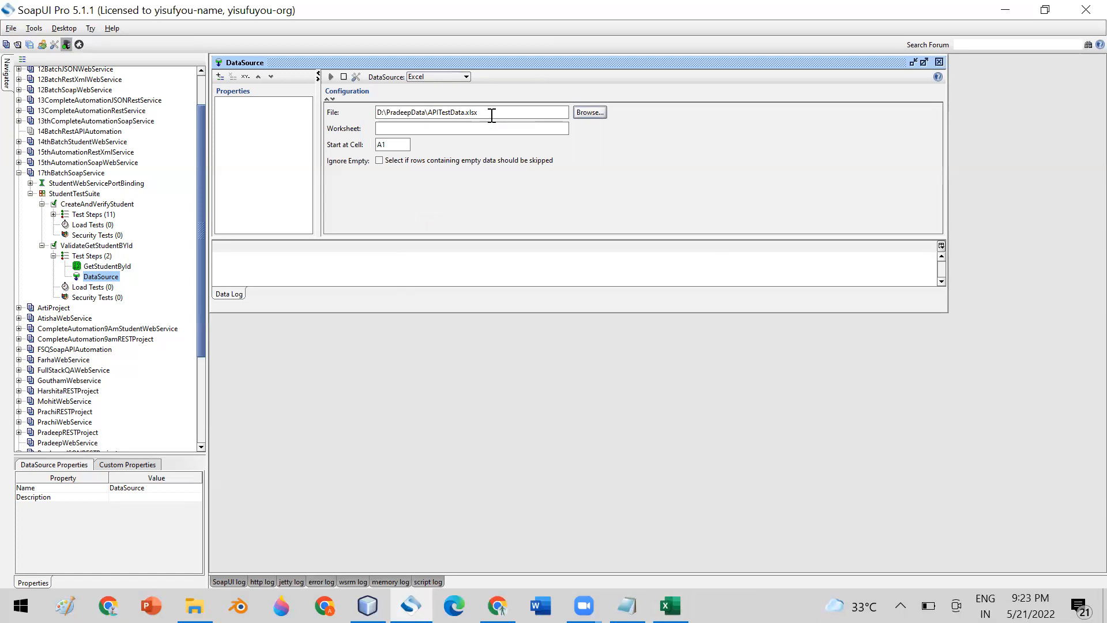
left_click_drag(492, 113, 376, 111)
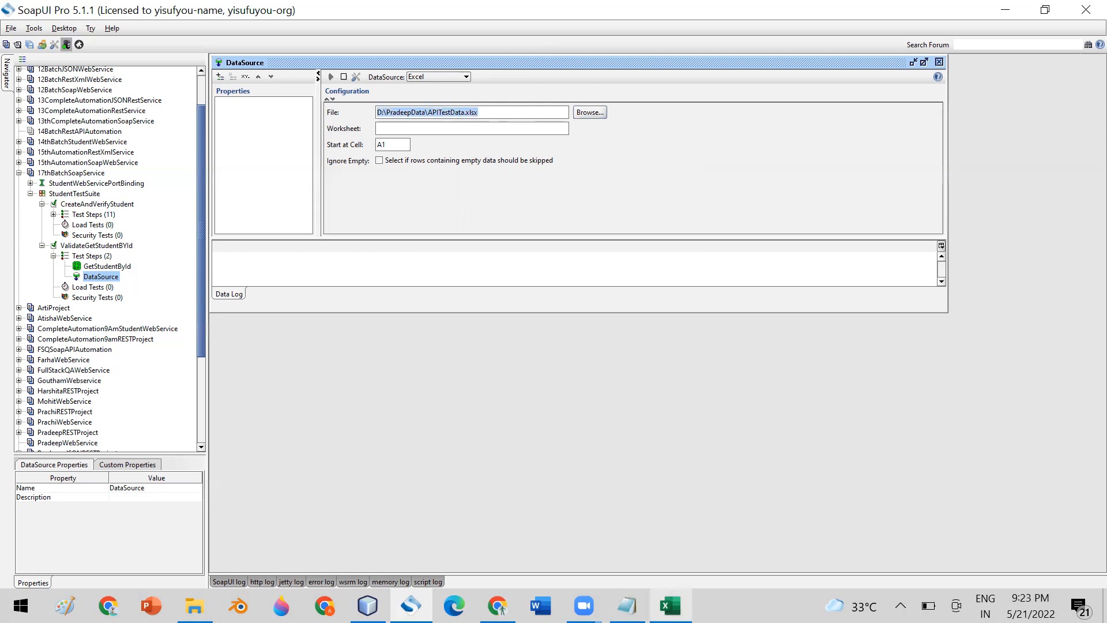
left_click(671, 605)
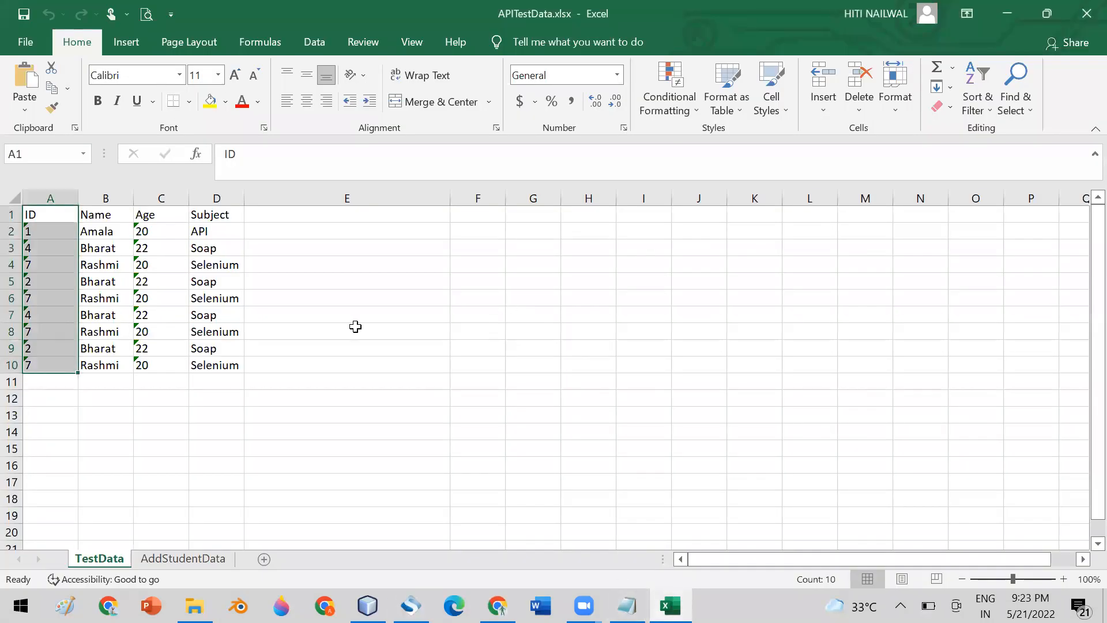
Compare the AddStudentData and TestData sheets of APITestData.xlsx, then return to the SoapUI DataSource editor.
left_click(157, 559)
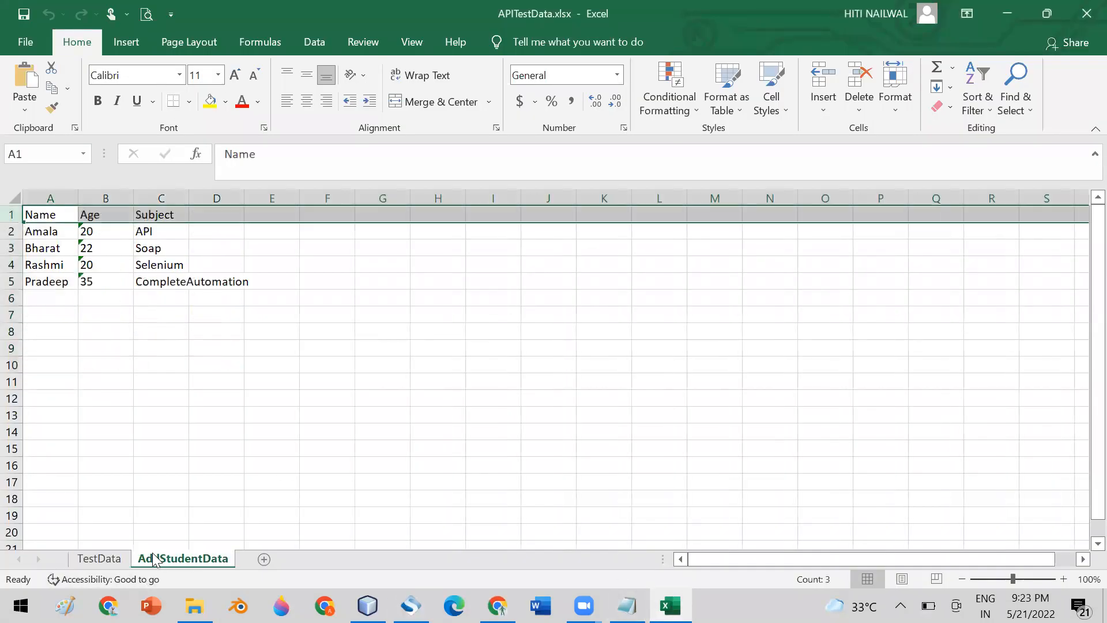
left_click(94, 560)
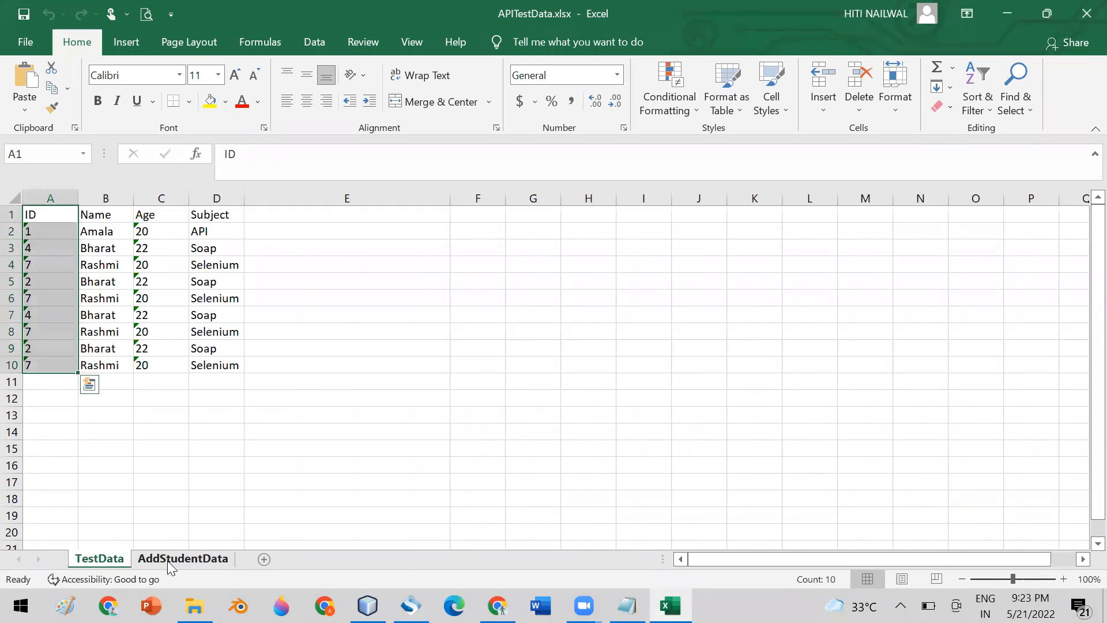
left_click(167, 560)
left_click(106, 558)
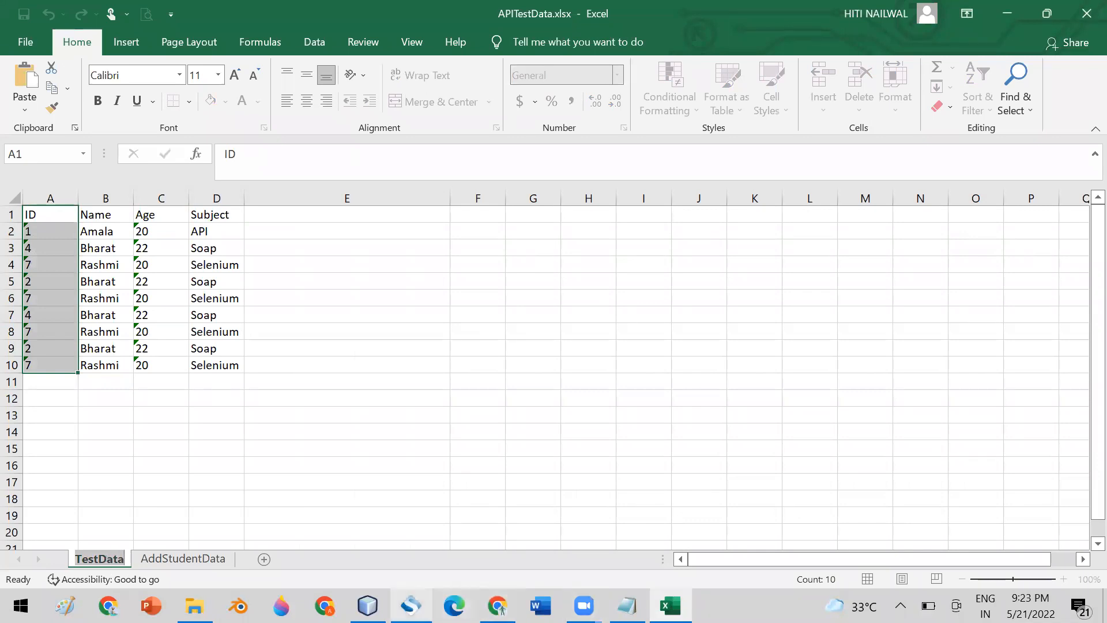
left_click(411, 605)
Paste TestData into the DataSource Worksheet field and verify the file path and sheet name.
left_click(473, 128)
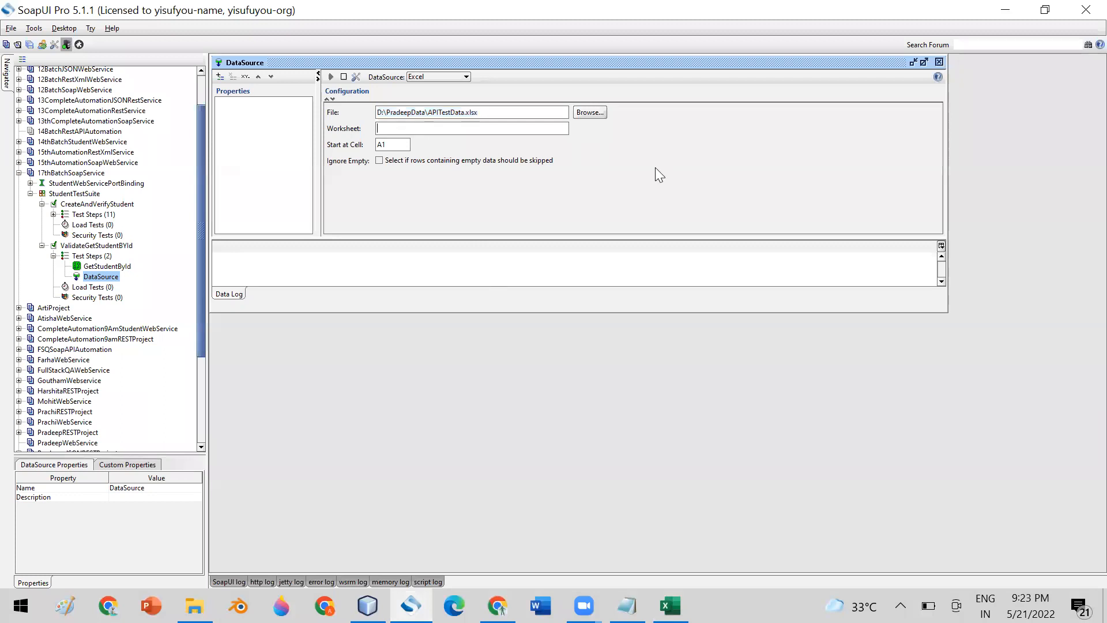
type("TestData")
left_click(491, 112)
left_click(375, 113, "shift")
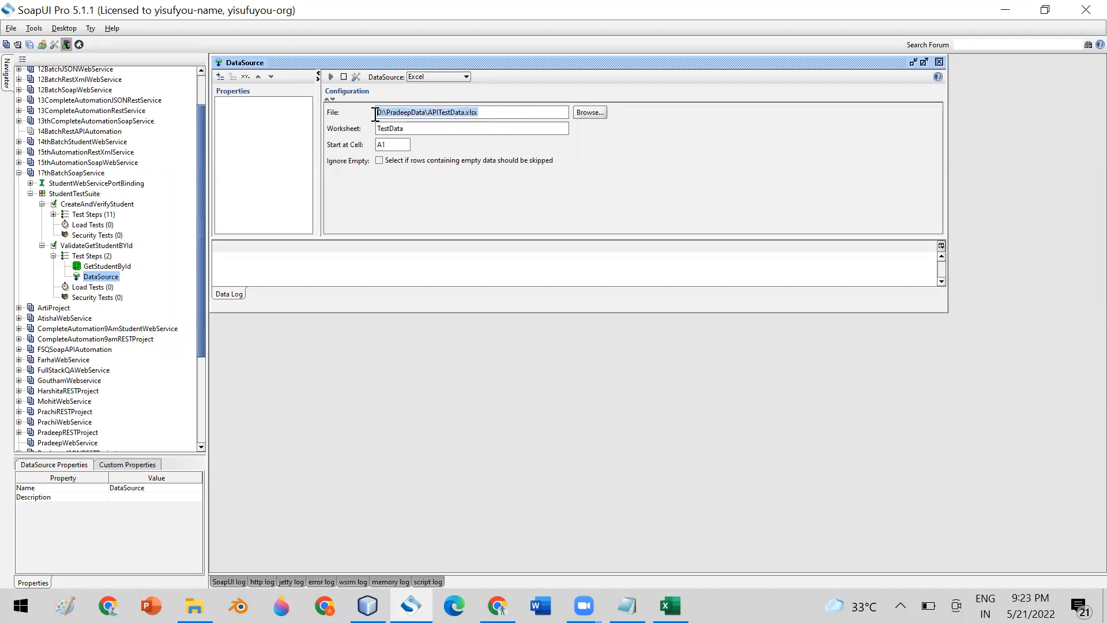
left_click_drag(429, 130, 367, 127)
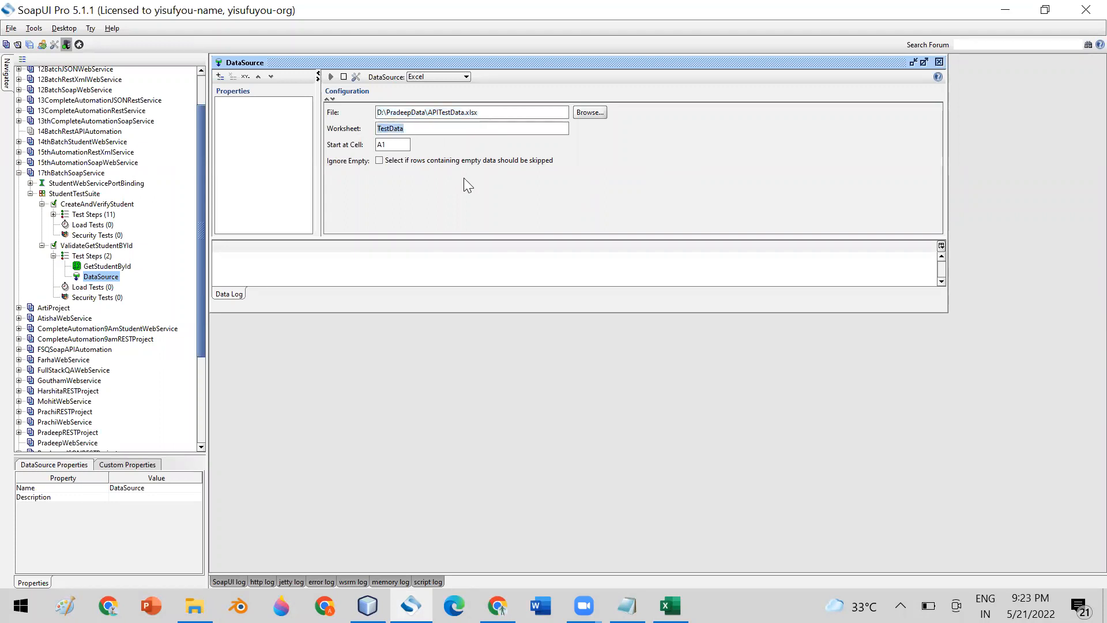